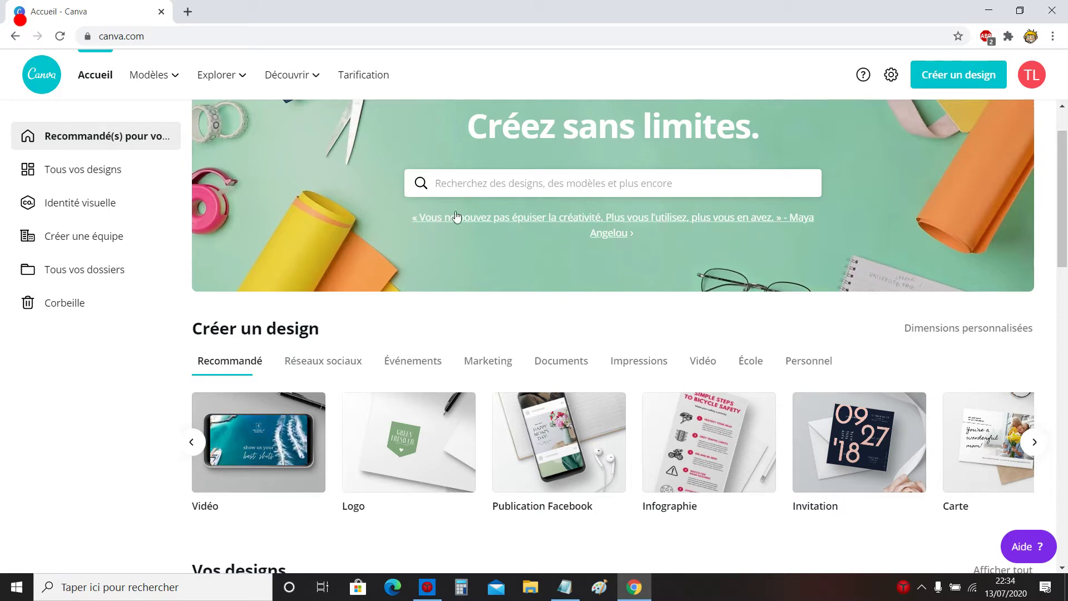
- Browse the recommended design types offered on the home page
scroll(720, 478, down, 1)
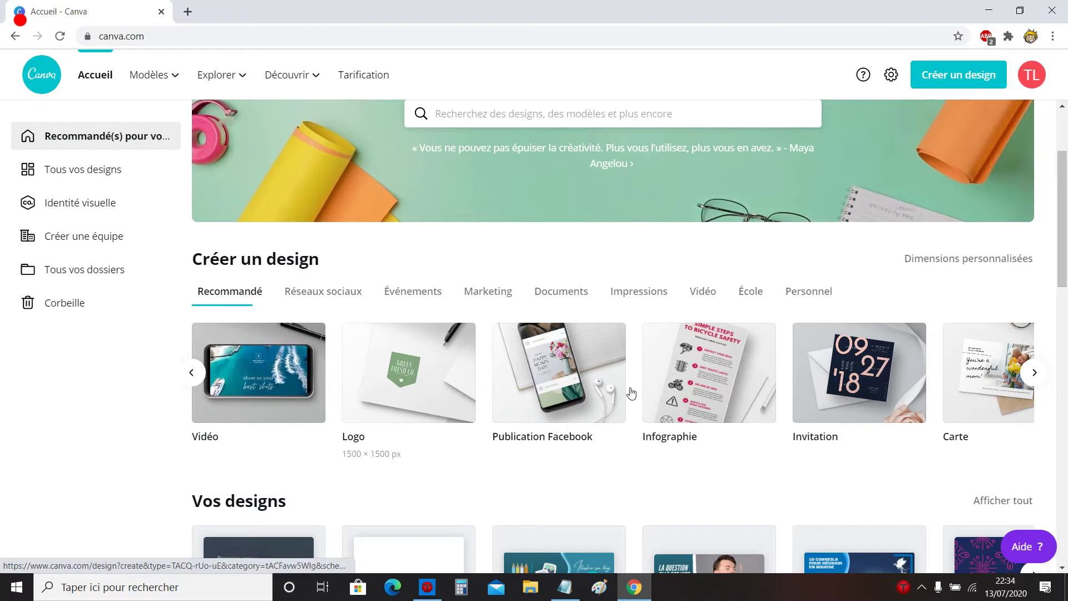
click(1034, 372)
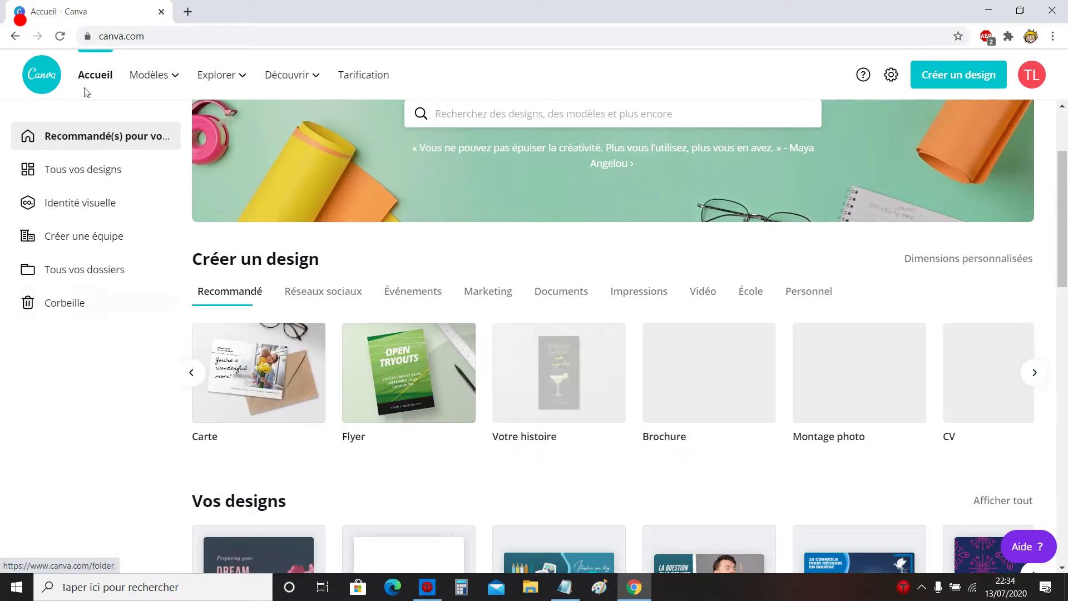
scroll(743, 55, up, 3)
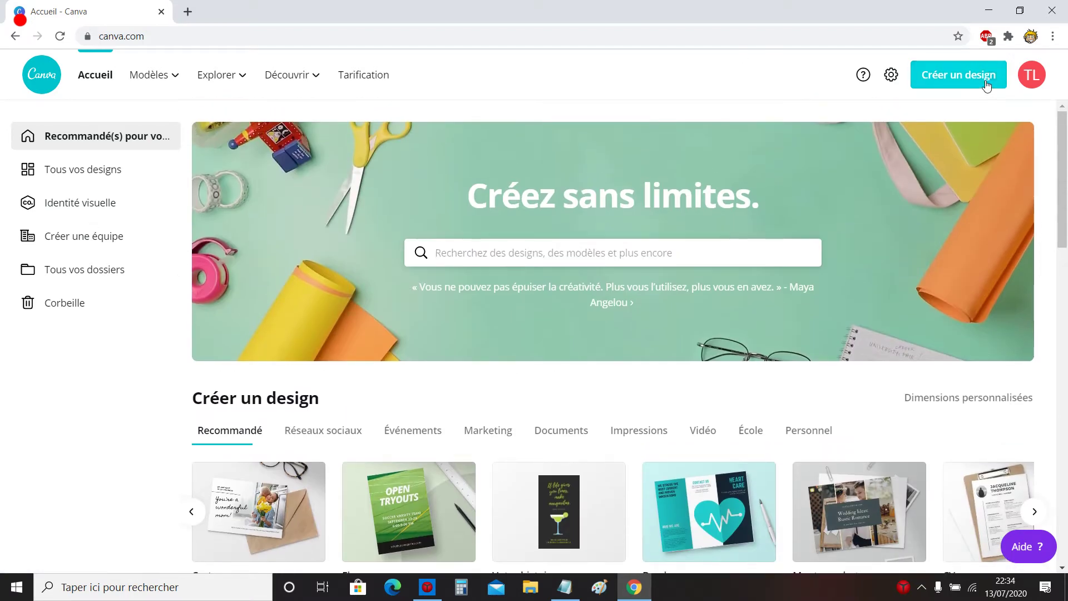
- Open the pricing page and compare the main tools included in the Gratuit and Pro plans
click(360, 75)
scroll(395, 273, down, 5)
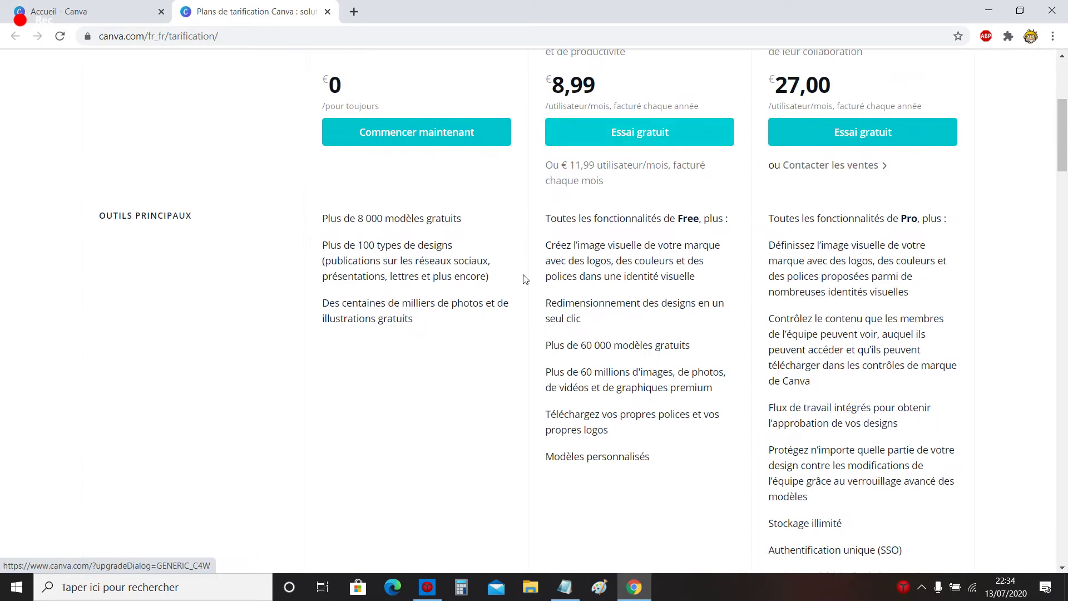
scroll(523, 279, up, 1)
drag(321, 285, 491, 383)
scroll(491, 383, down, 1)
scroll(617, 381, up, 4)
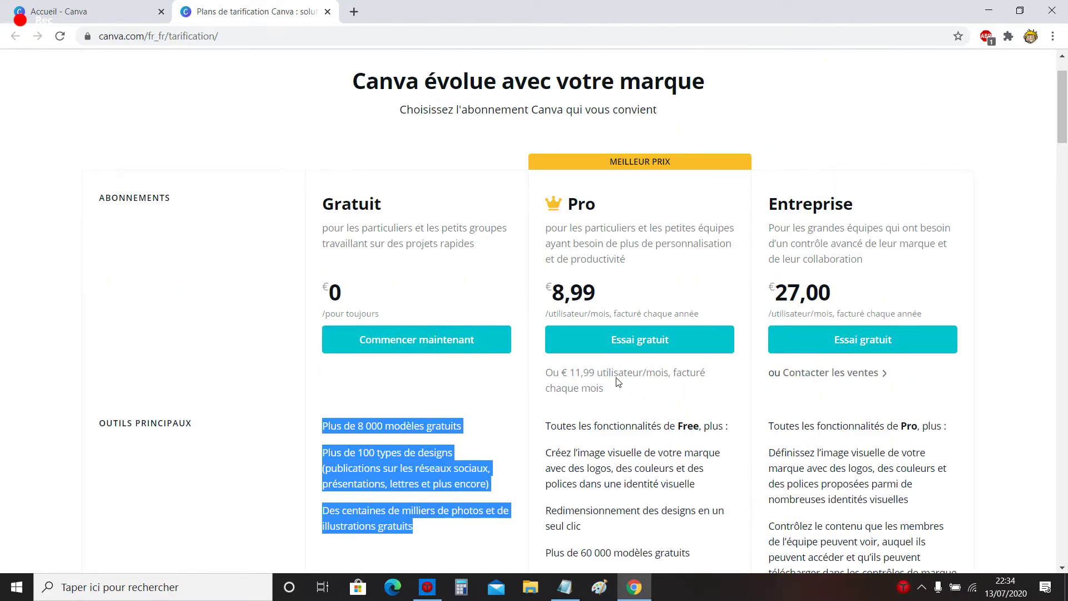
drag(609, 199, 627, 243)
scroll(640, 334, down, 5)
scroll(652, 348, up, 2)
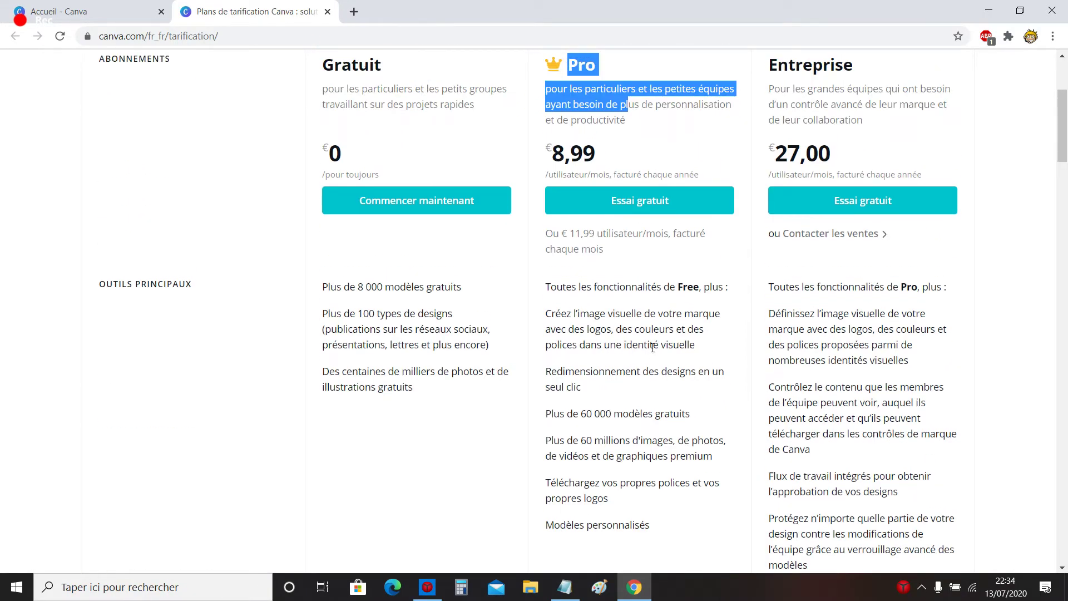
drag(545, 440, 645, 455)
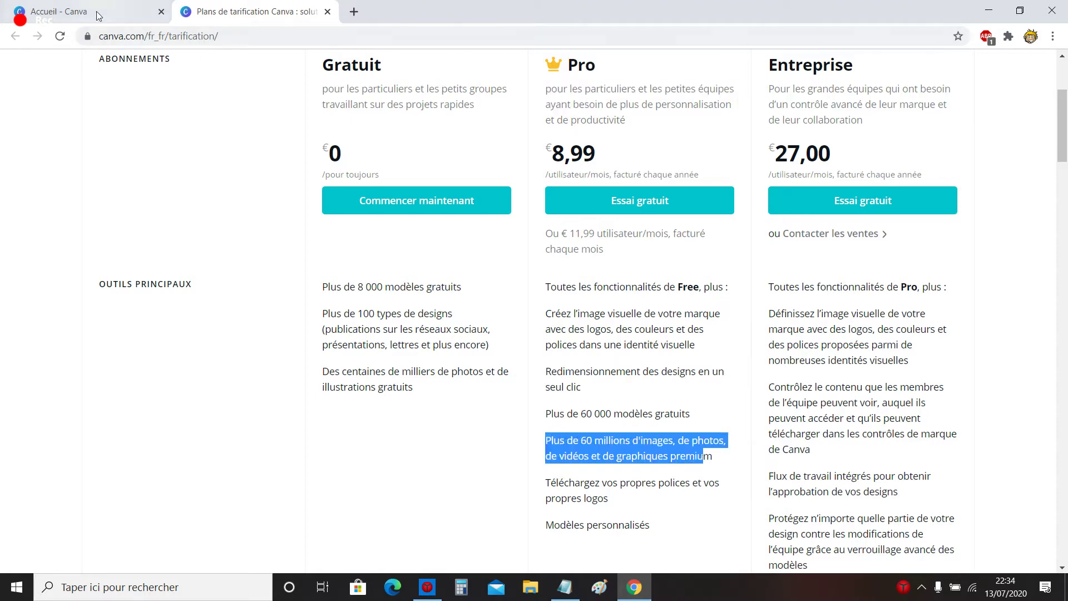
- Return to the home page and create a new design with custom dimensions of 1200 × 800 px
click(98, 16)
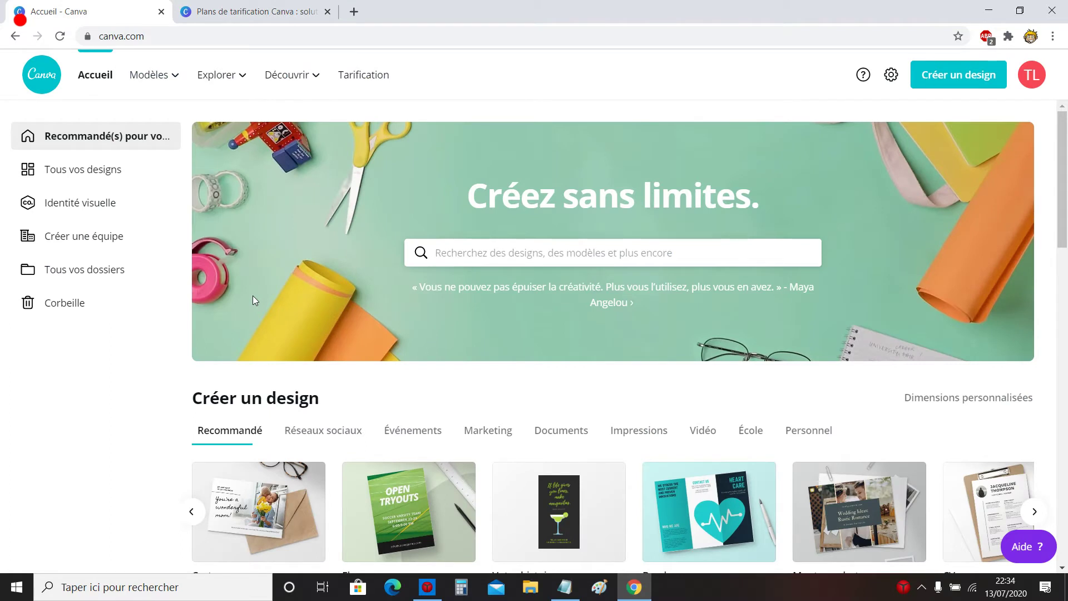
click(946, 81)
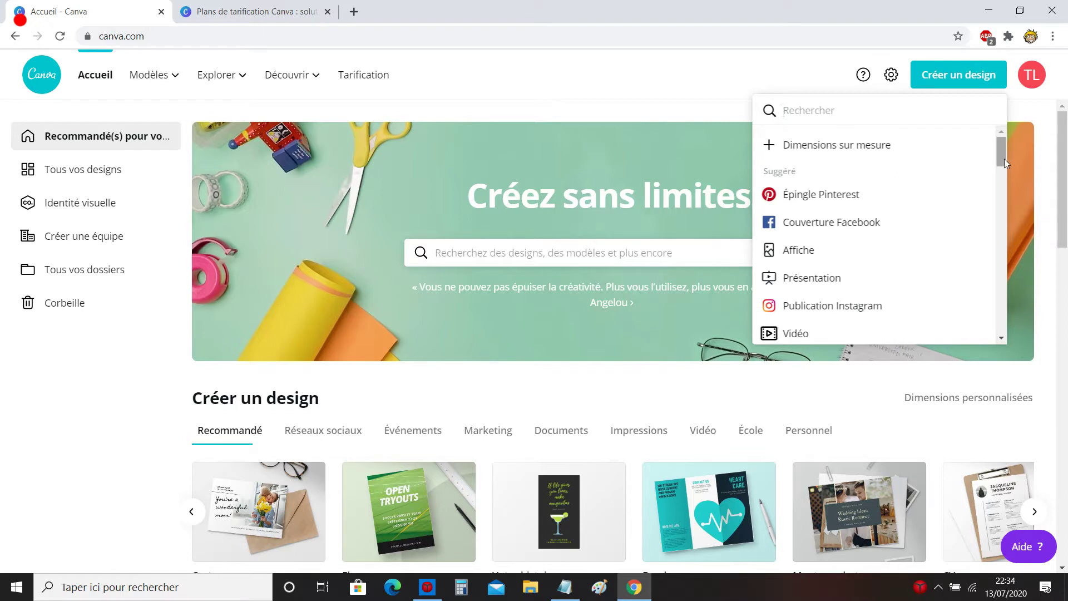
scroll(1004, 157, down, 1)
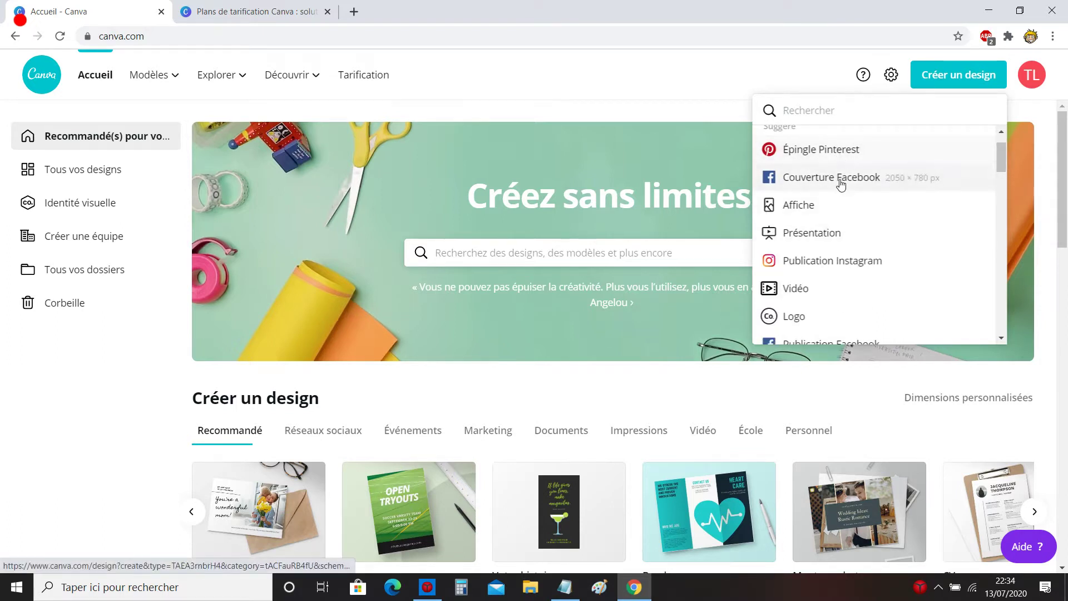
scroll(840, 184, down, 10)
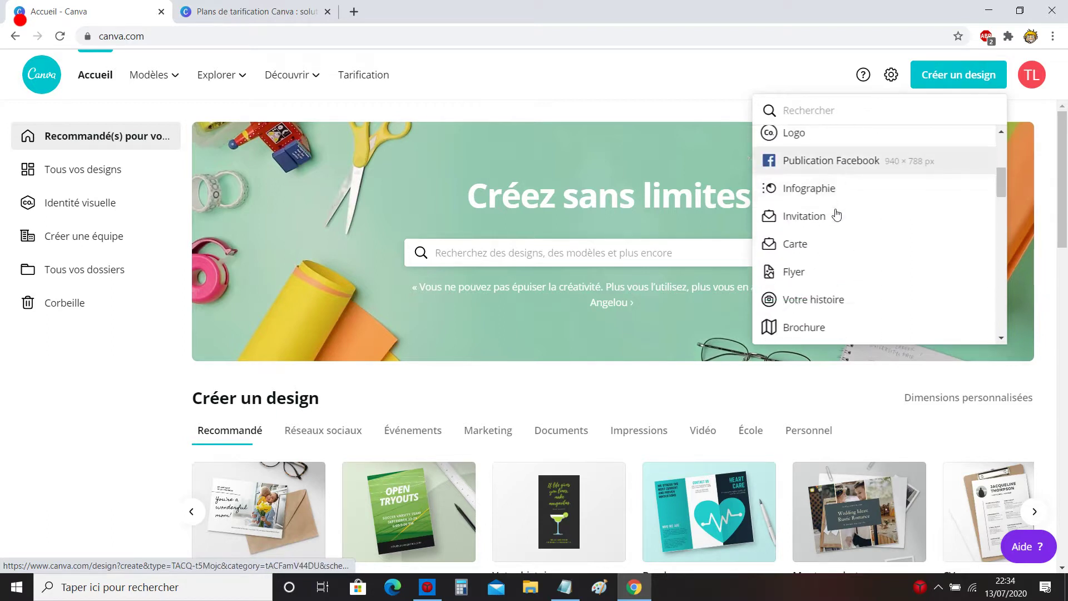
scroll(858, 240, up, 12)
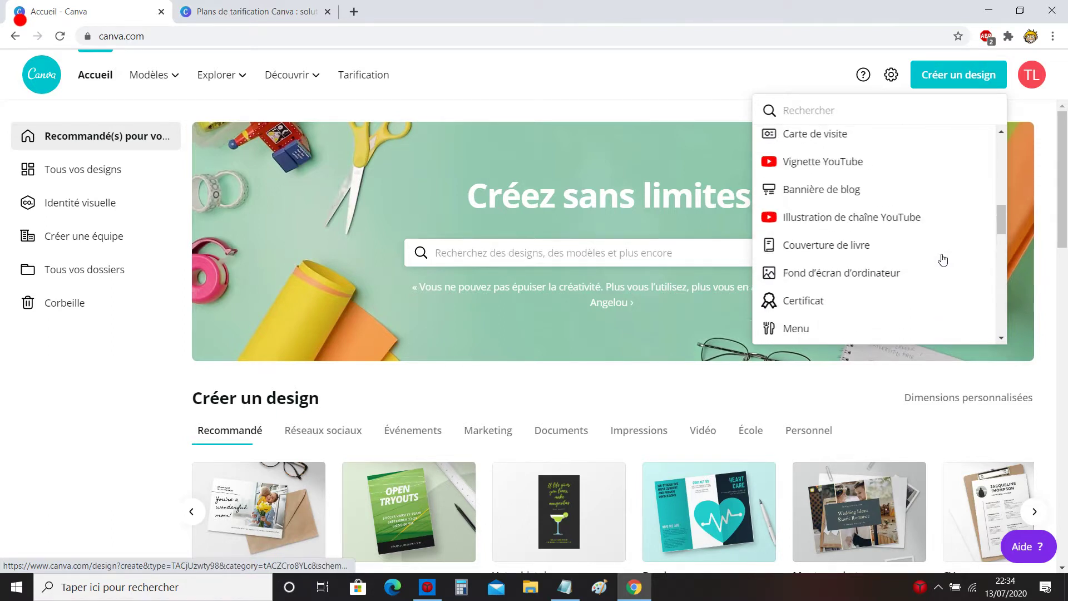
click(832, 145)
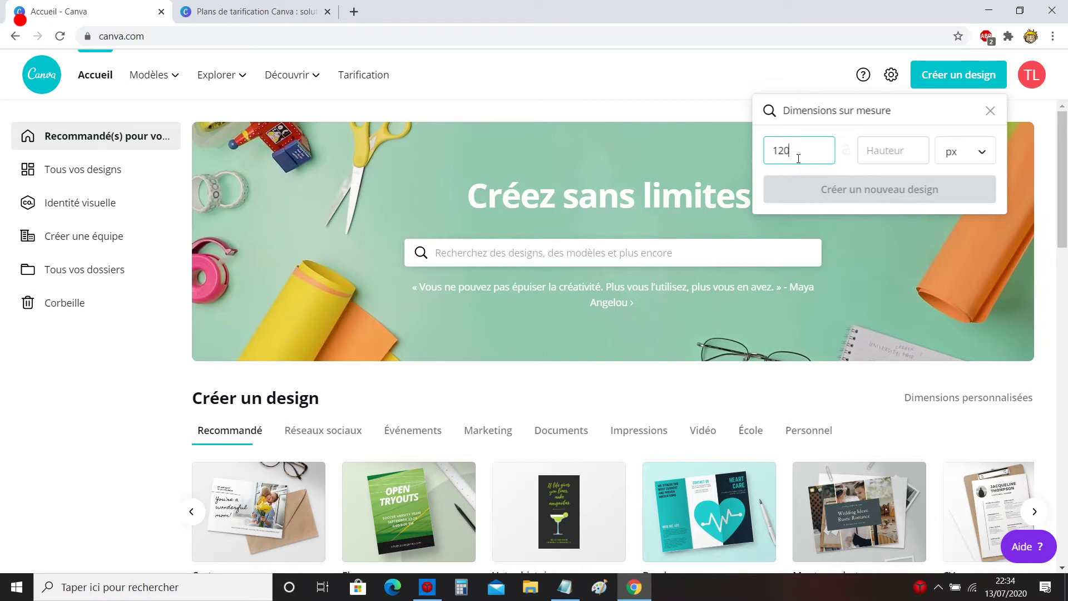
text(00)
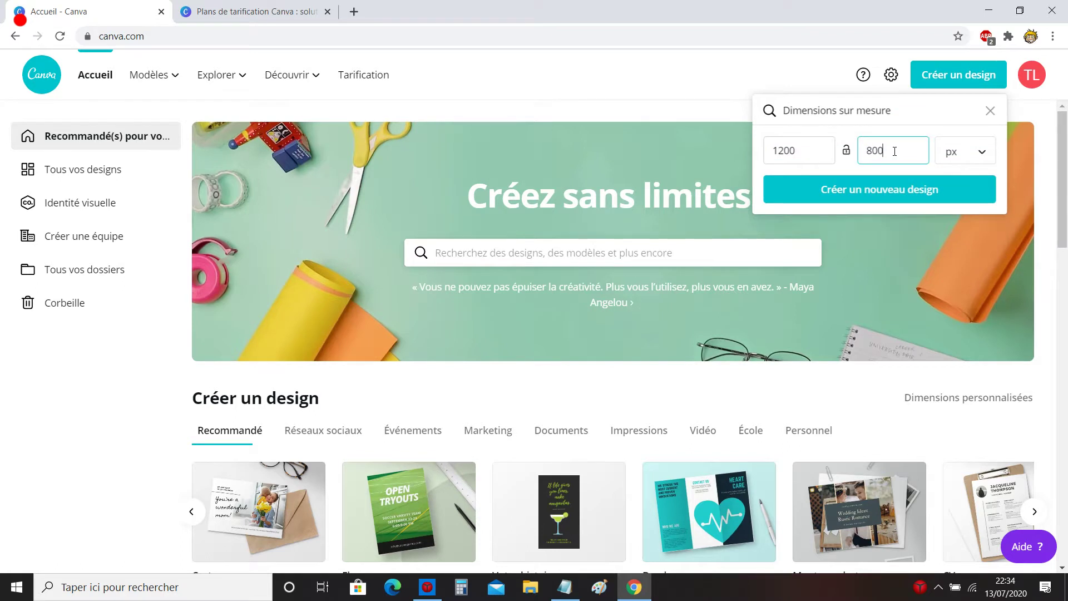
key(Return)
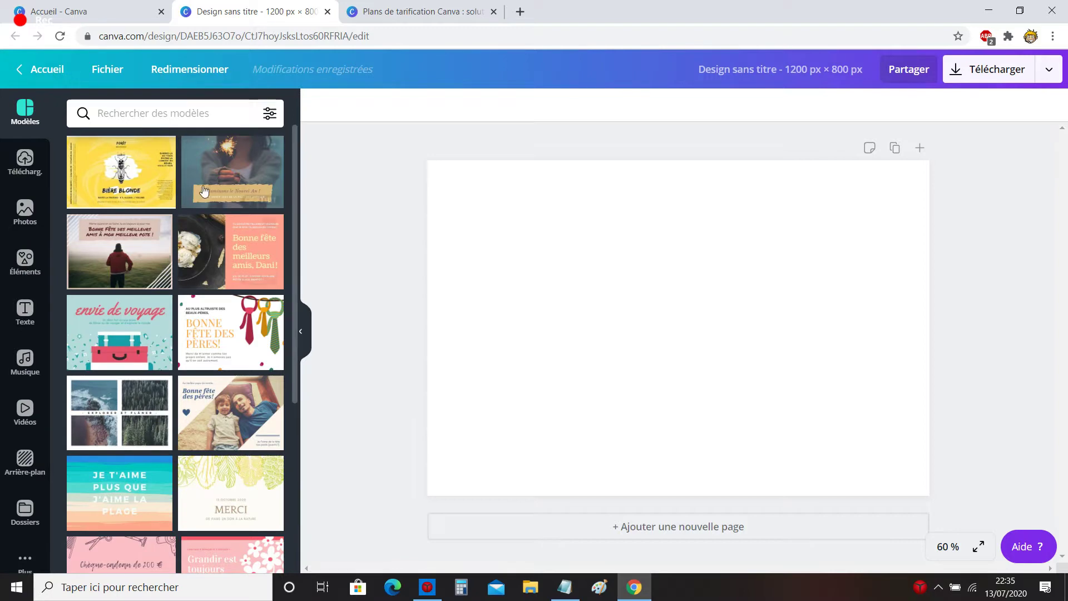
- Apply the blue "30 € de réduction" template with the orange border to the blank page
scroll(197, 401, down, 5)
scroll(197, 400, down, 3)
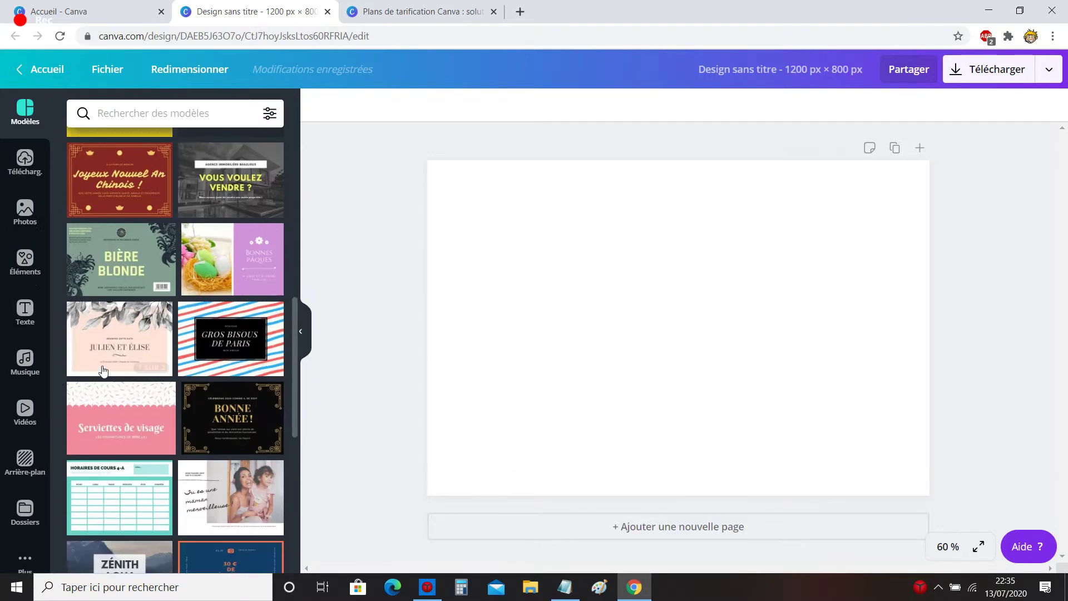
scroll(147, 262, down, 6)
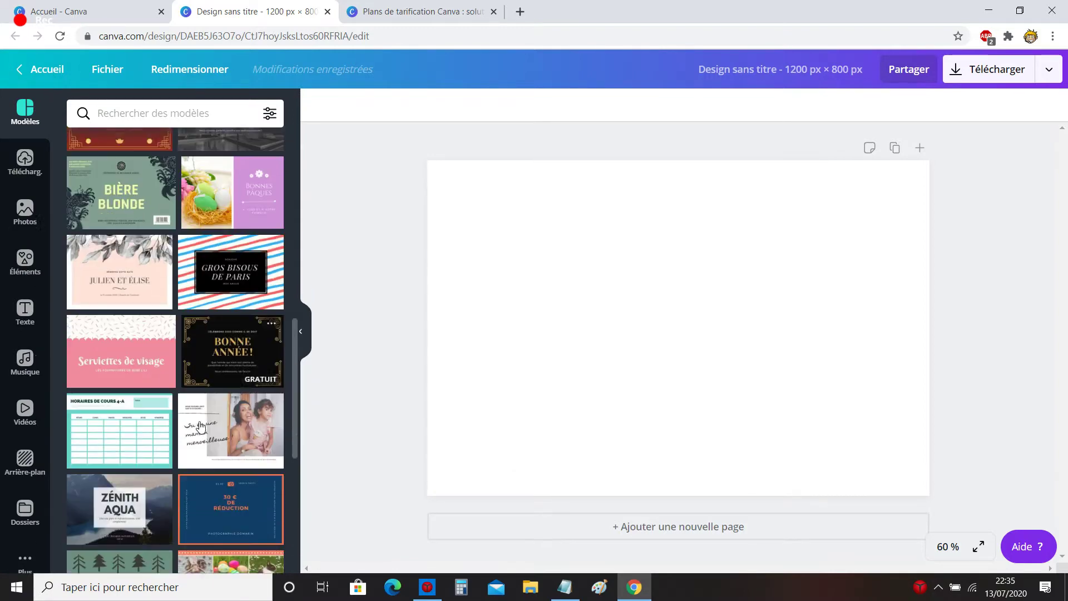
click(186, 249)
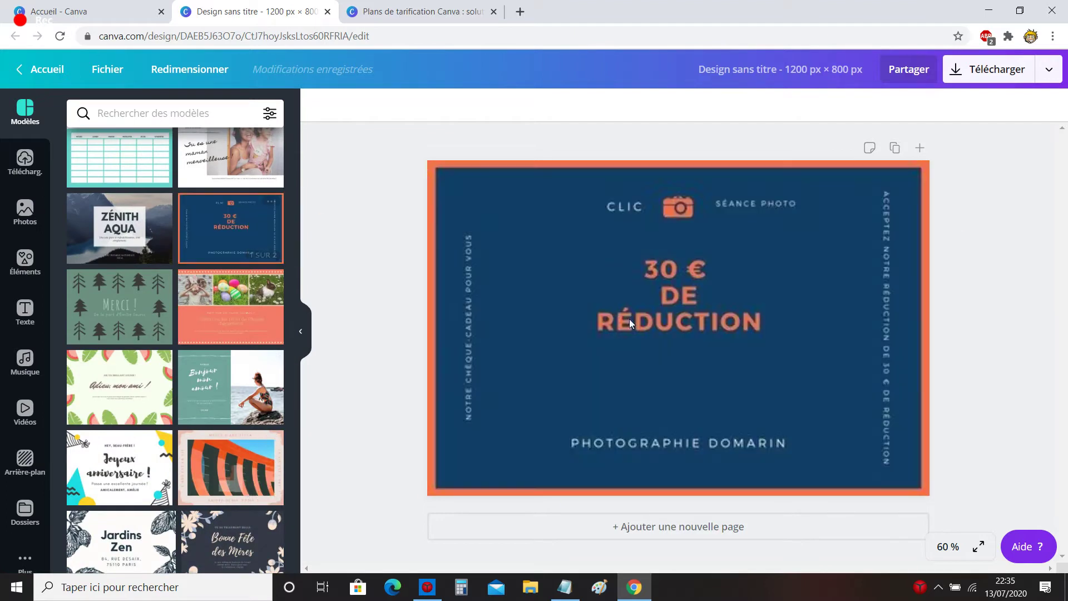
- Replace the "de réduction" part of the template's heading with "zcsrgfvg"
click(692, 315)
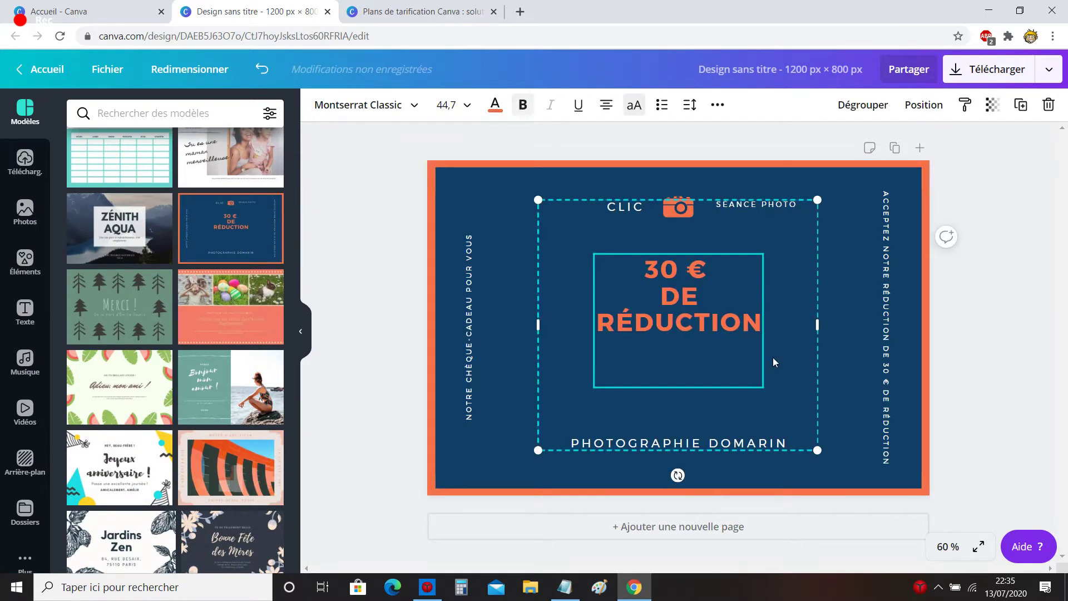
triple_click(697, 298)
text(zcsrgfvg)
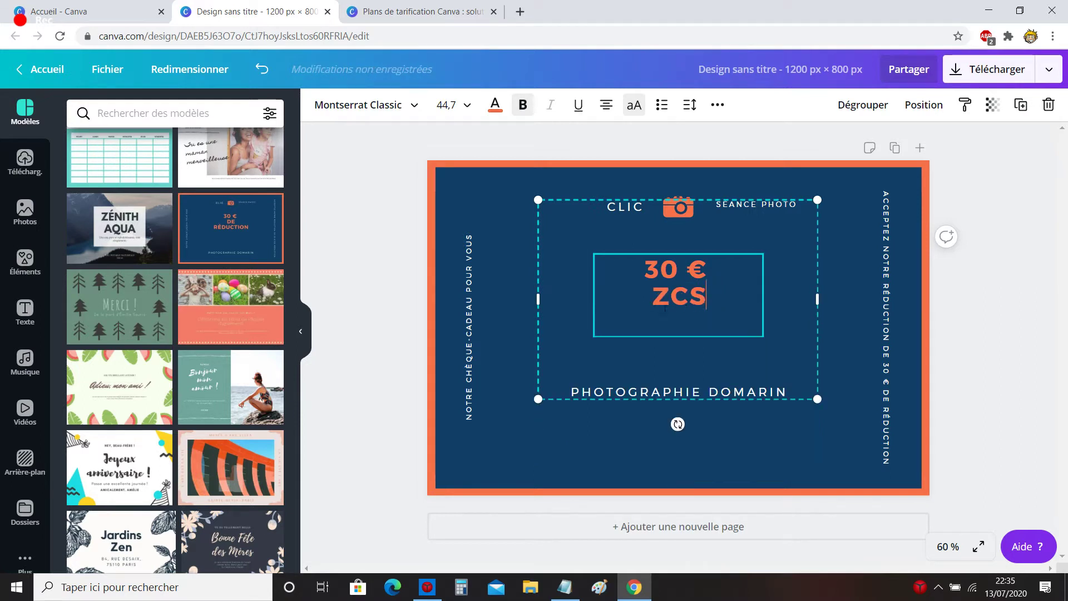
click(958, 298)
- Delete the template's dark blue background panel and the photography caption below the heading
click(867, 257)
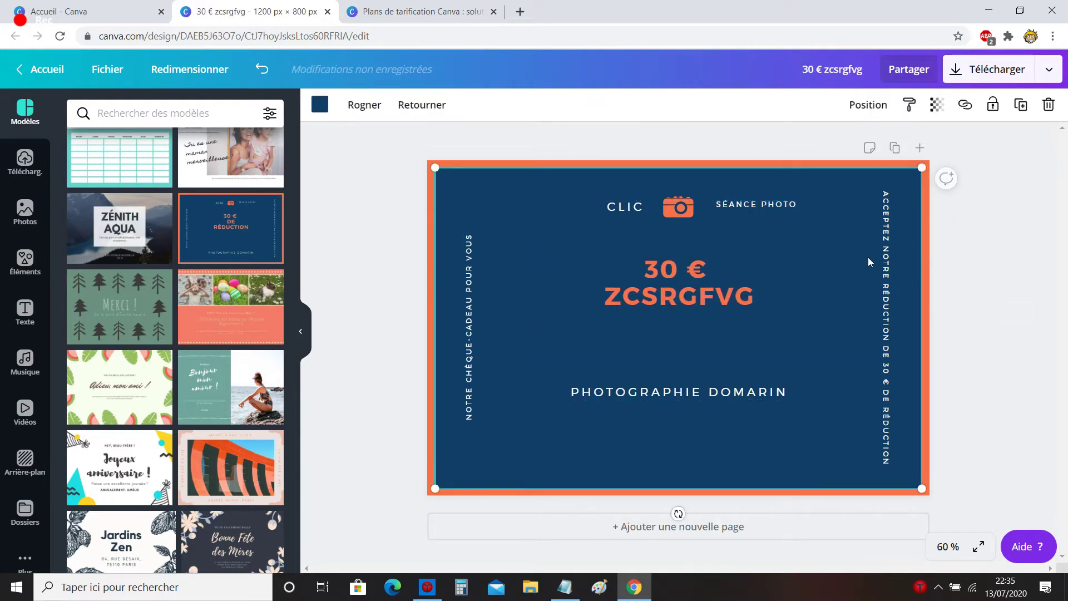
key(Delete)
click(727, 389)
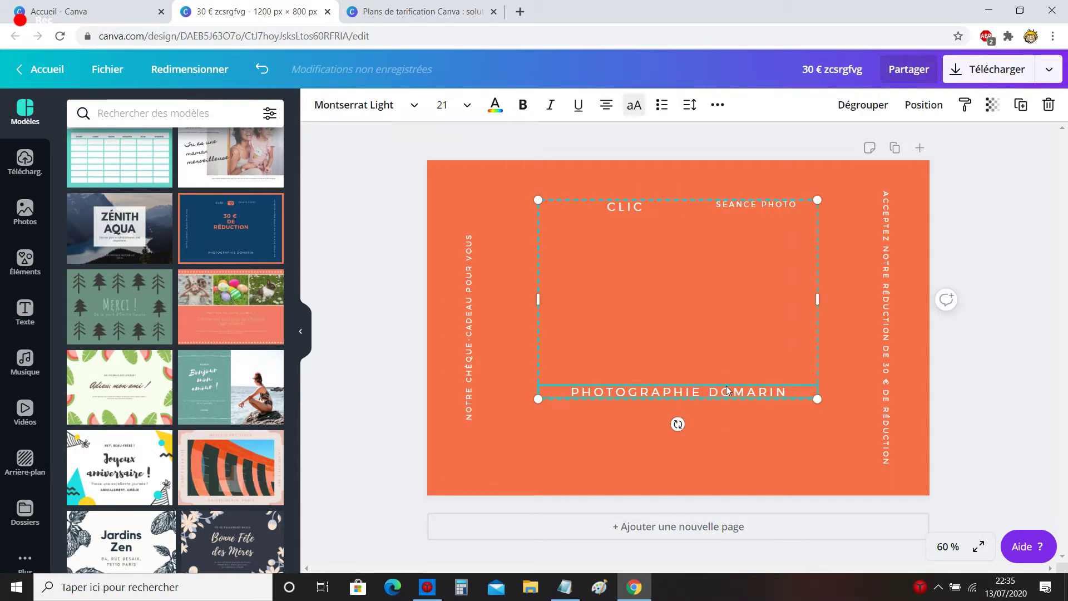
key(Delete)
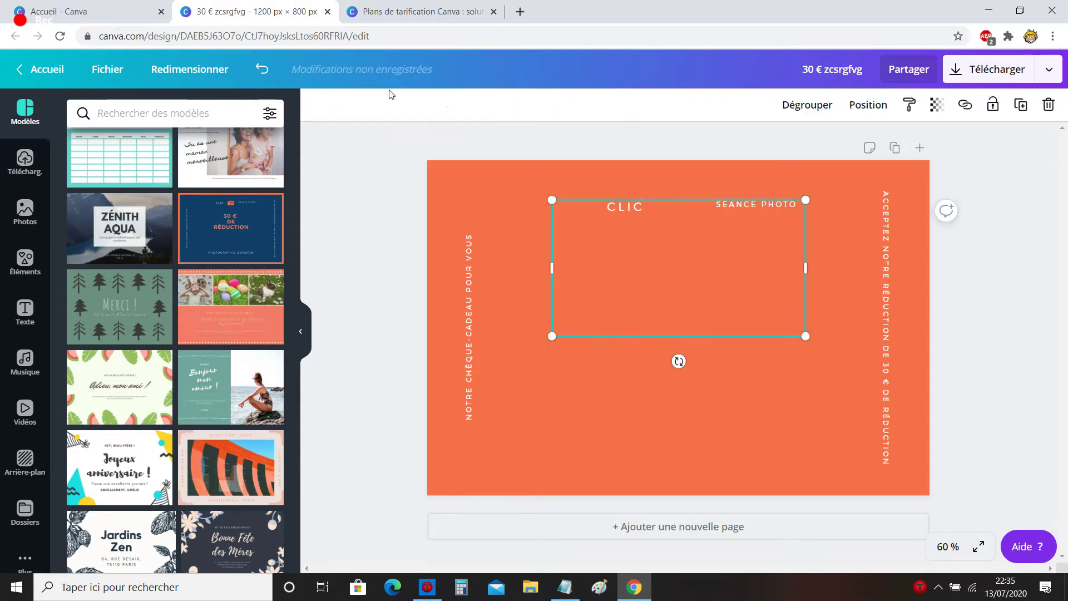
- Undo the deletions, the heading edit and the applied template to get back to a blank page
click(470, 205)
click(262, 70)
click(262, 71)
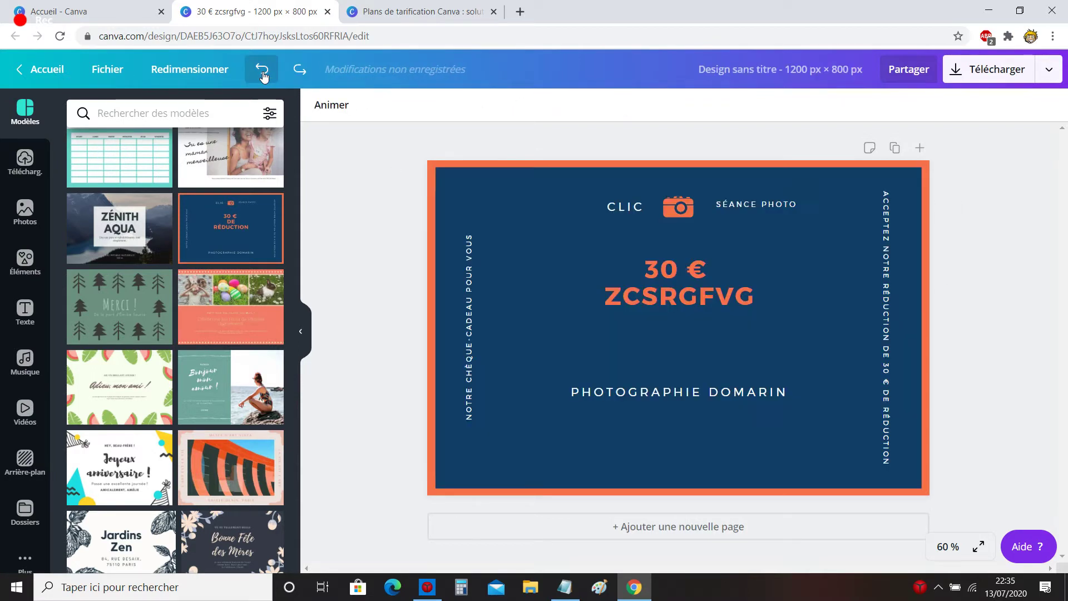
click(262, 71)
click(263, 73)
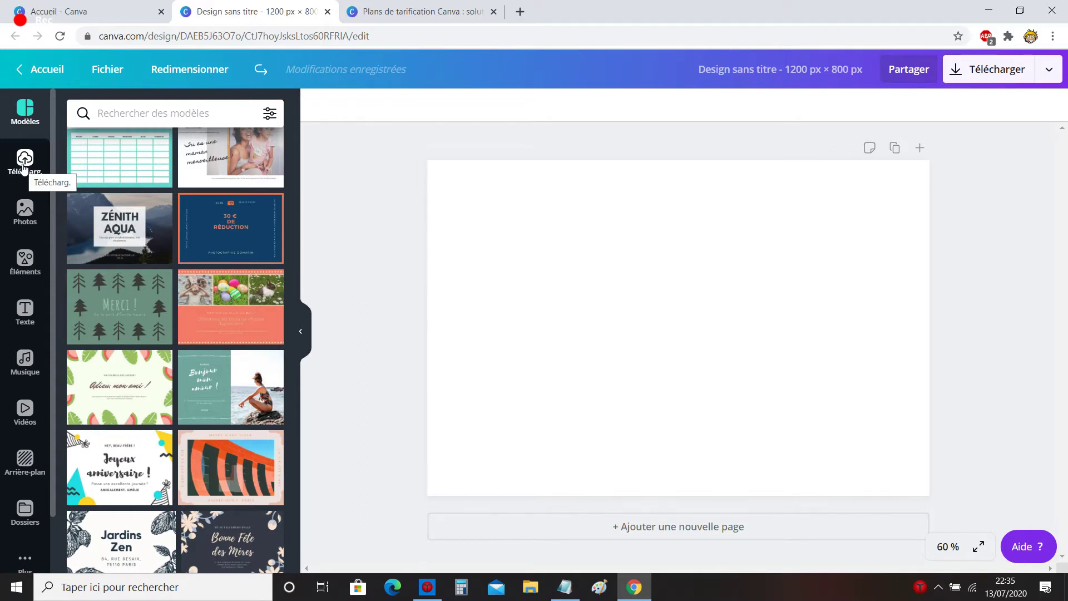
- Add the red photo of two silhouetted people to the page and enlarge it to cover the whole page
click(25, 207)
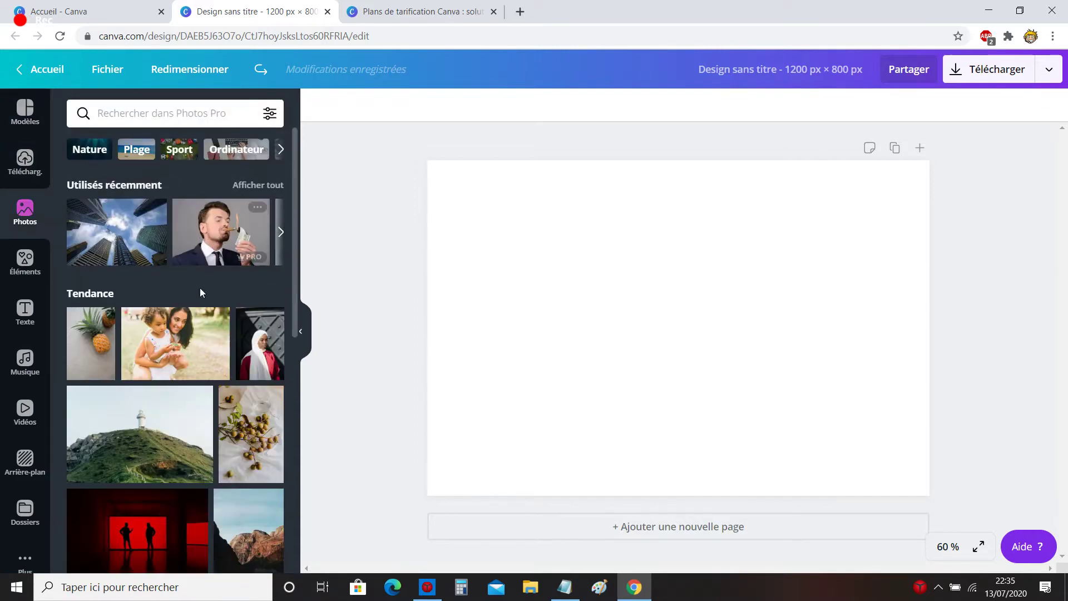
scroll(189, 284, down, 5)
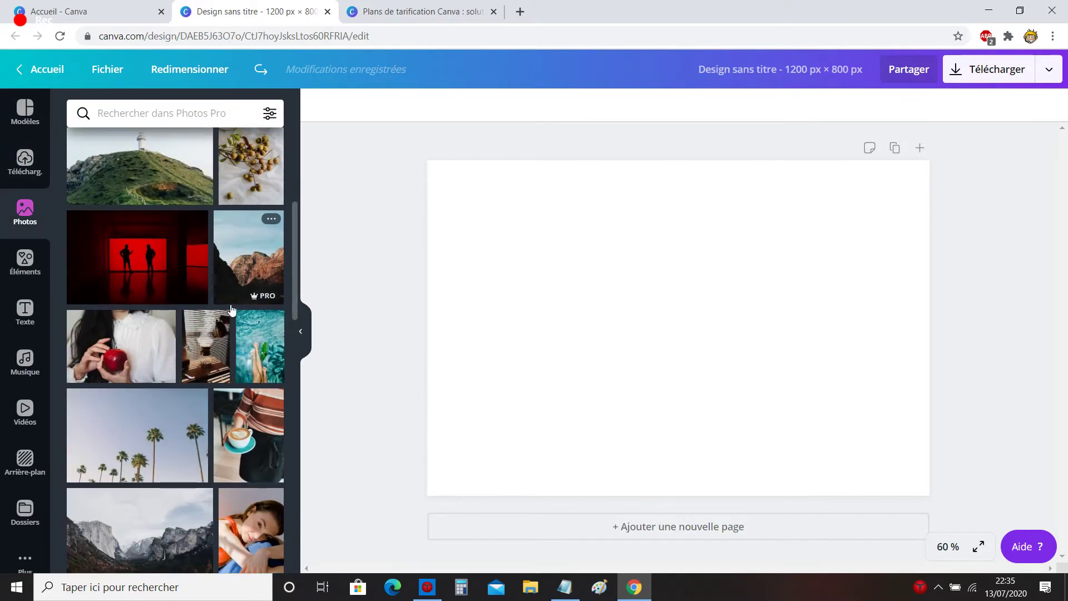
drag(132, 260, 706, 310)
drag(600, 305, 509, 265)
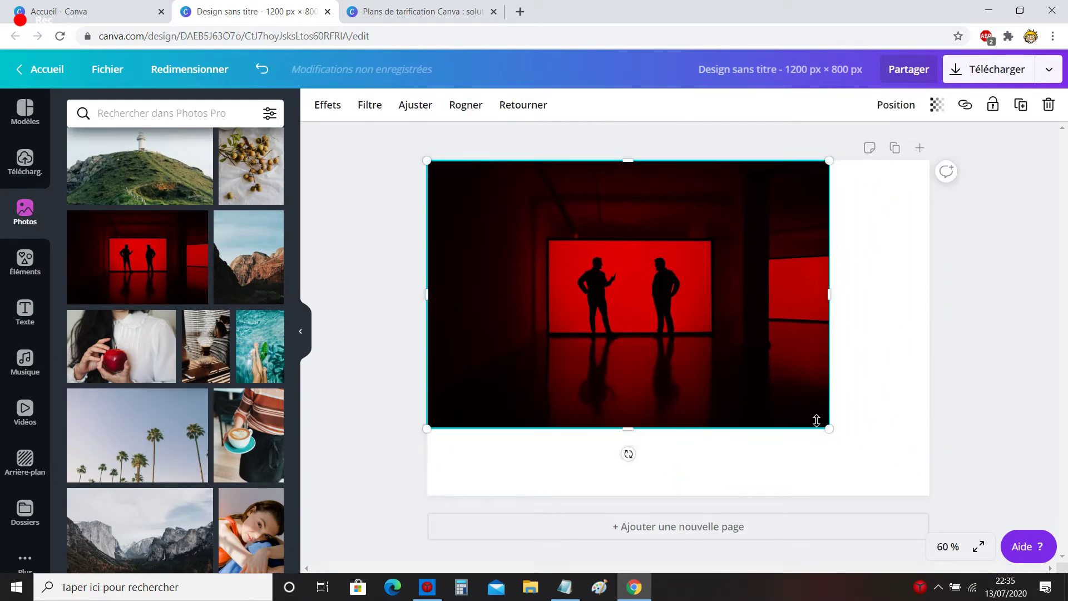
drag(816, 420, 926, 495)
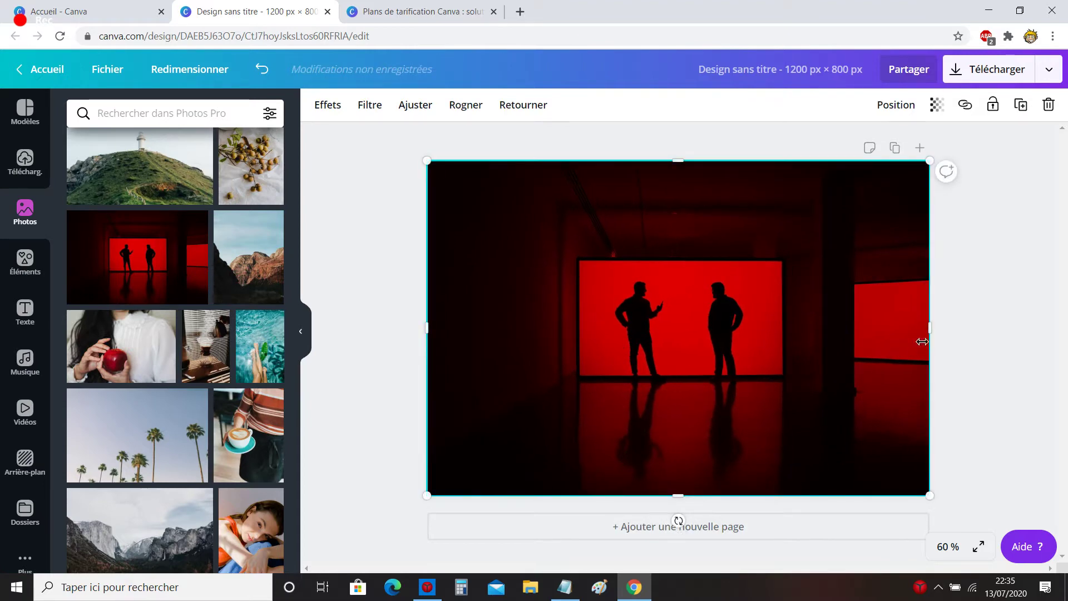
click(945, 336)
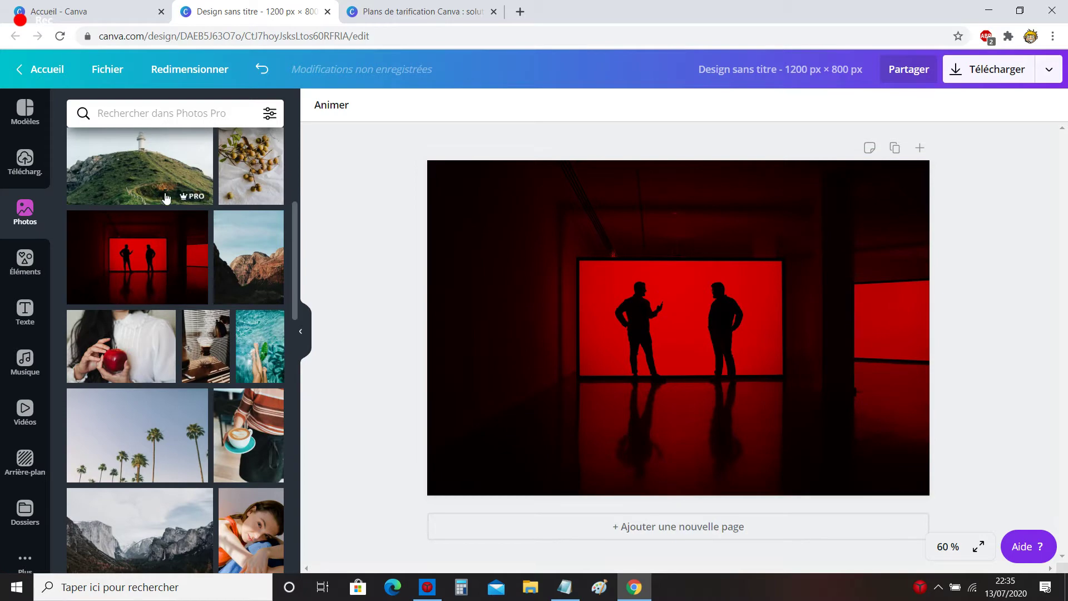
- Search the photo library for "recette" and look through the matching pictures
scroll(166, 198, down, 4)
scroll(162, 181, up, 8)
click(147, 105)
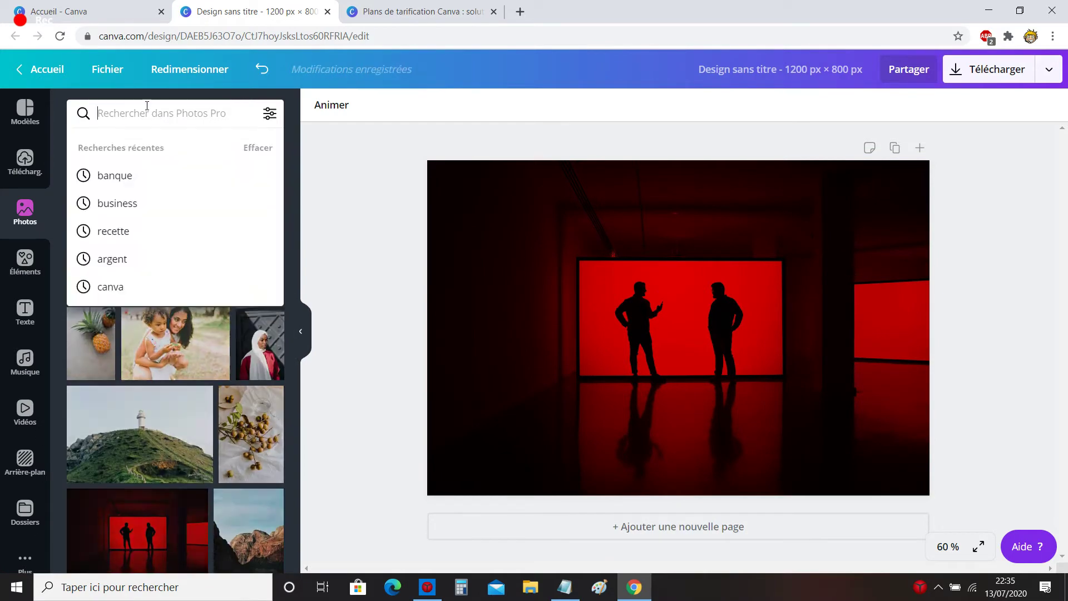
text(recette)
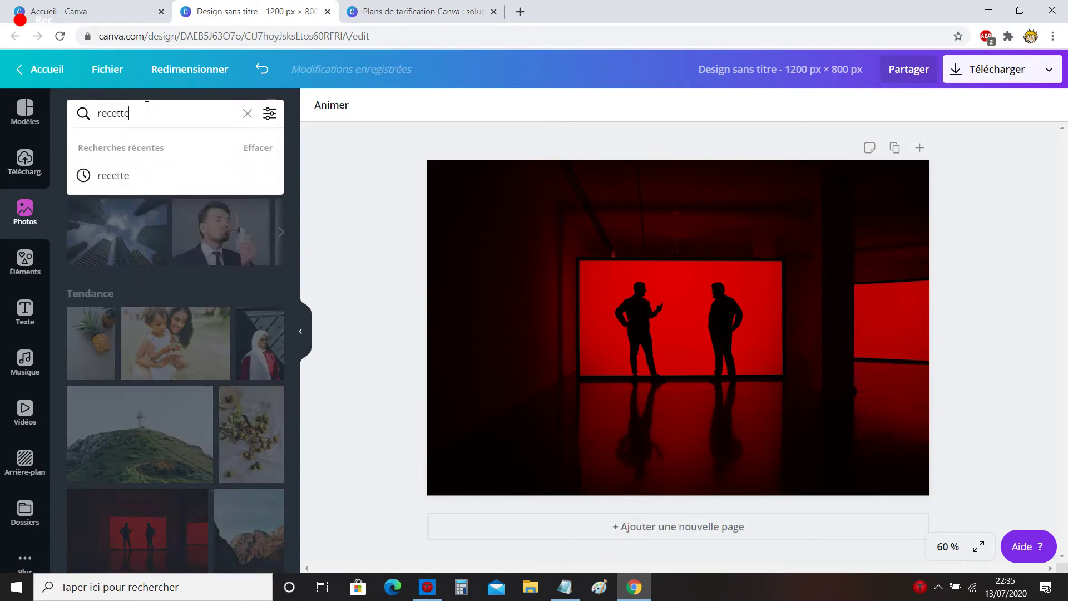
key(Return)
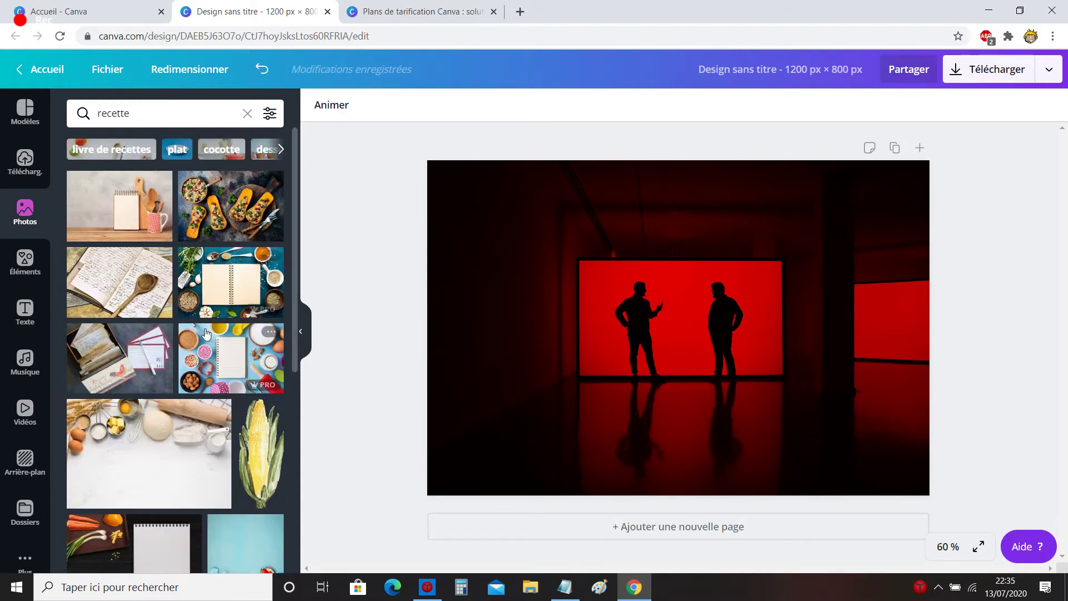
scroll(188, 405, down, 3)
scroll(188, 405, down, 10)
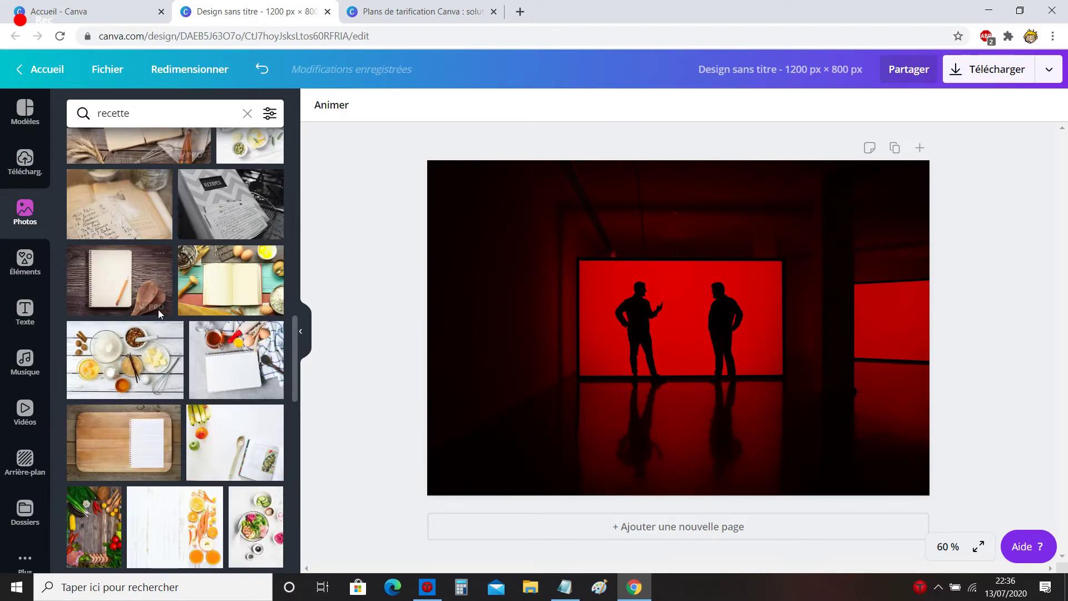
scroll(156, 440, down, 5)
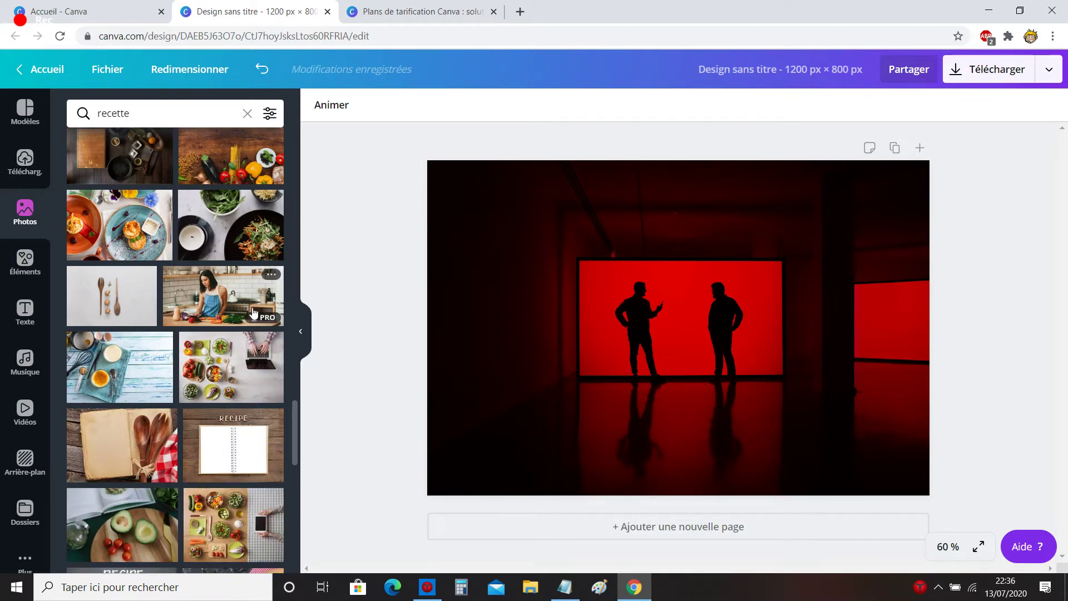
- Look further down through the food and recipe photos found for "recette"
scroll(253, 313, down, 10)
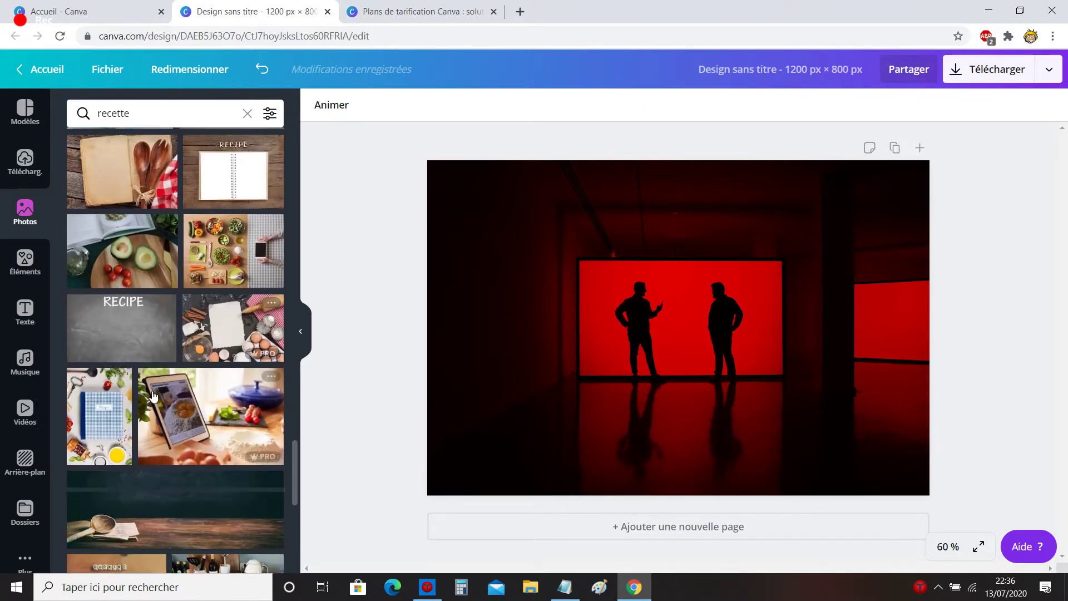
scroll(238, 409, down, 10)
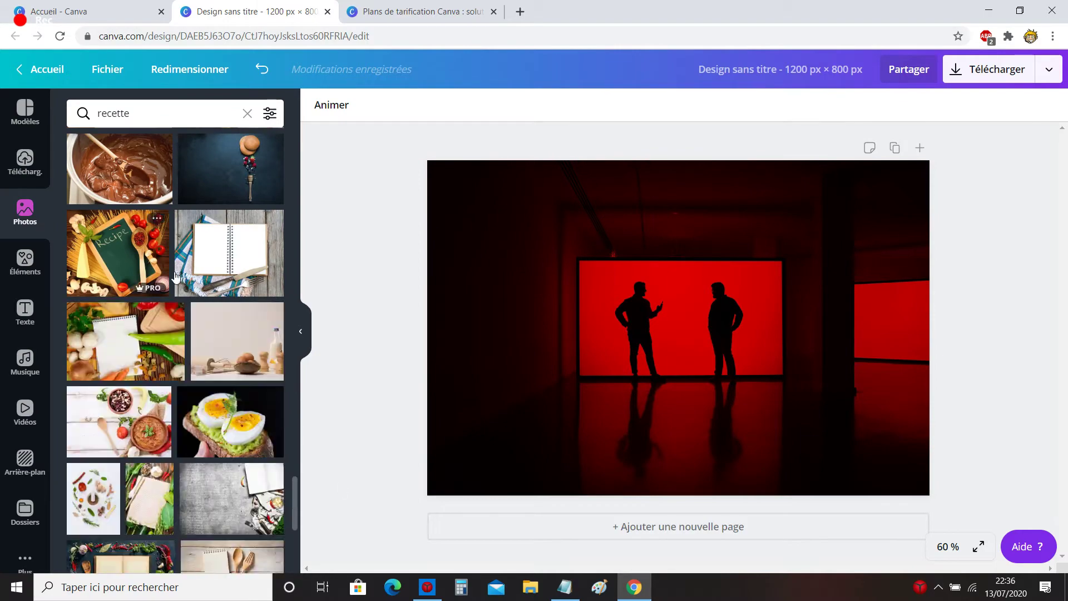
scroll(155, 451, down, 10)
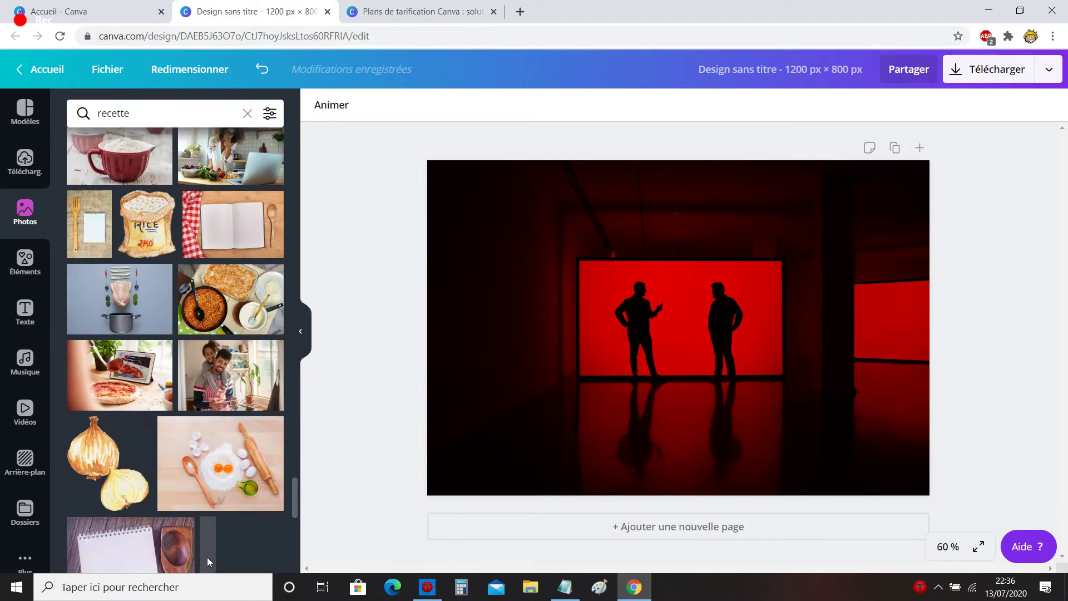
scroll(166, 367, down, 5)
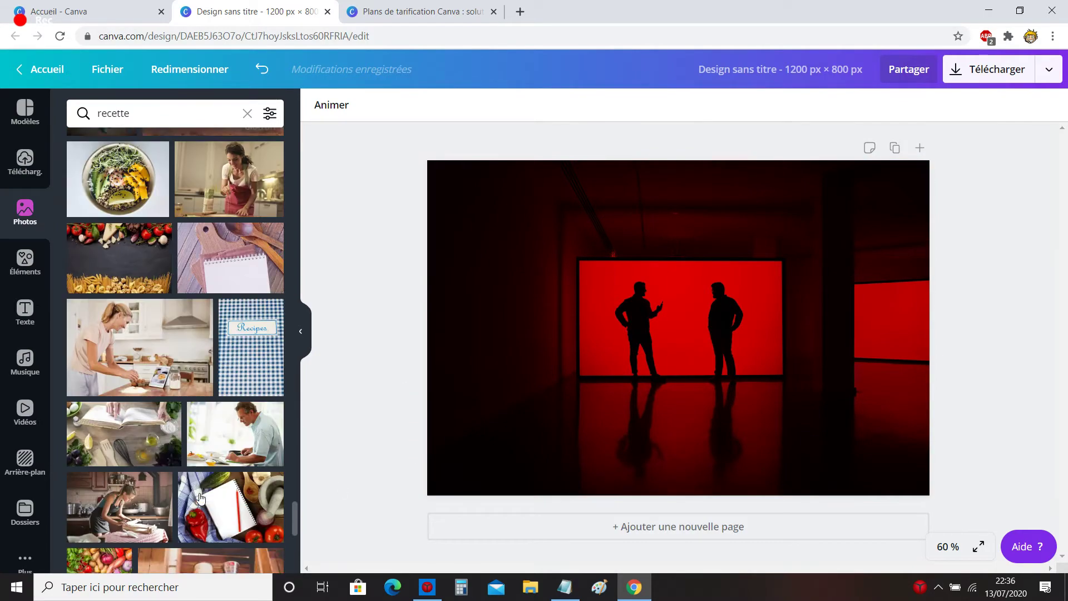
- Search the photo library for "lion" and replace the page's red photo with the lion in profile on black
click(150, 116)
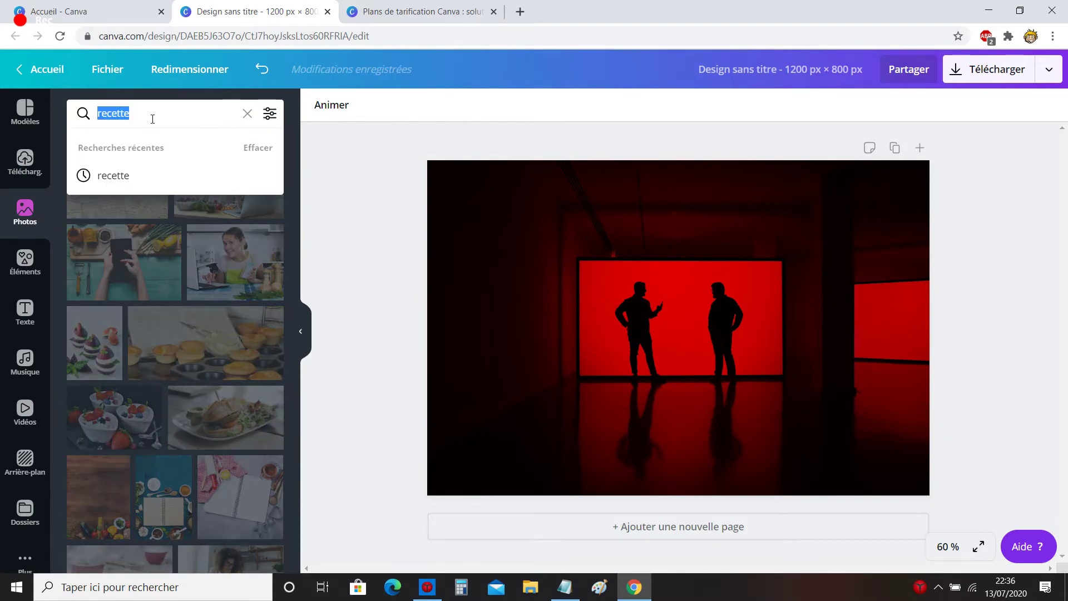
key(BackSpace)
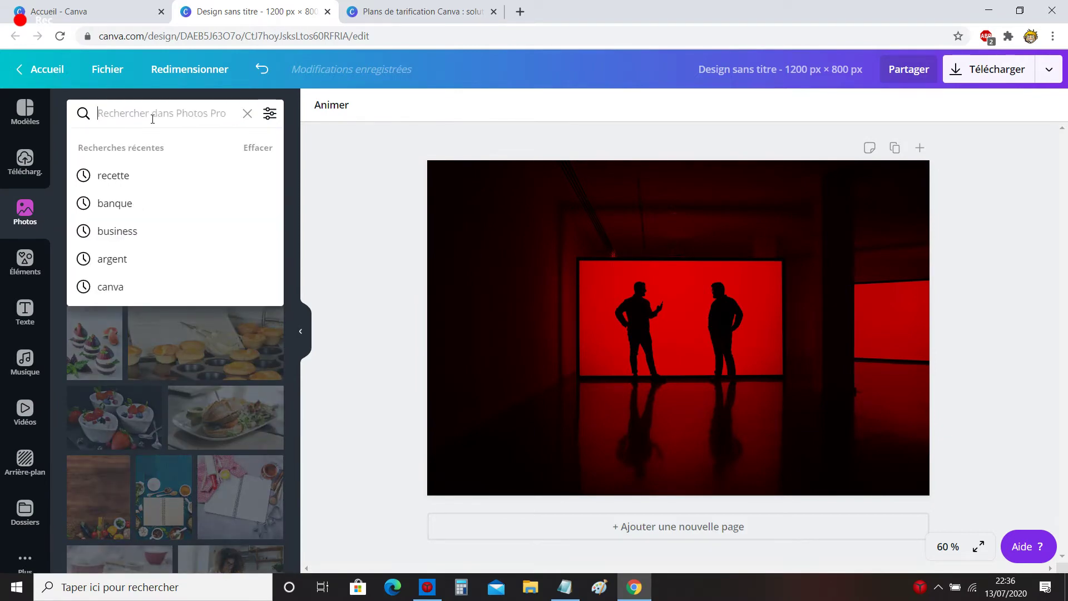
text(lion)
key(Return)
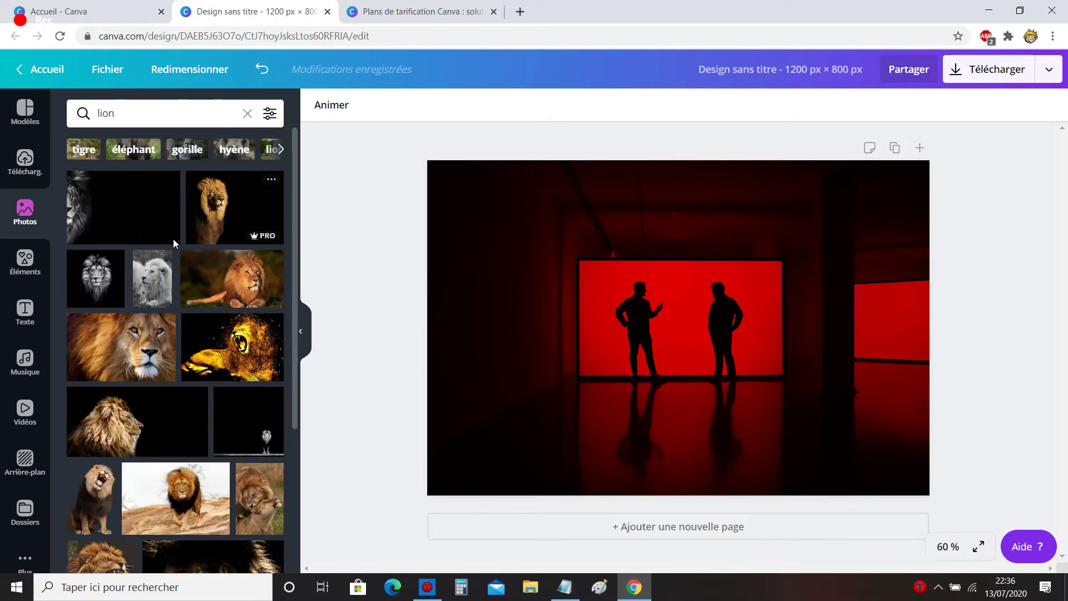
drag(163, 419, 672, 232)
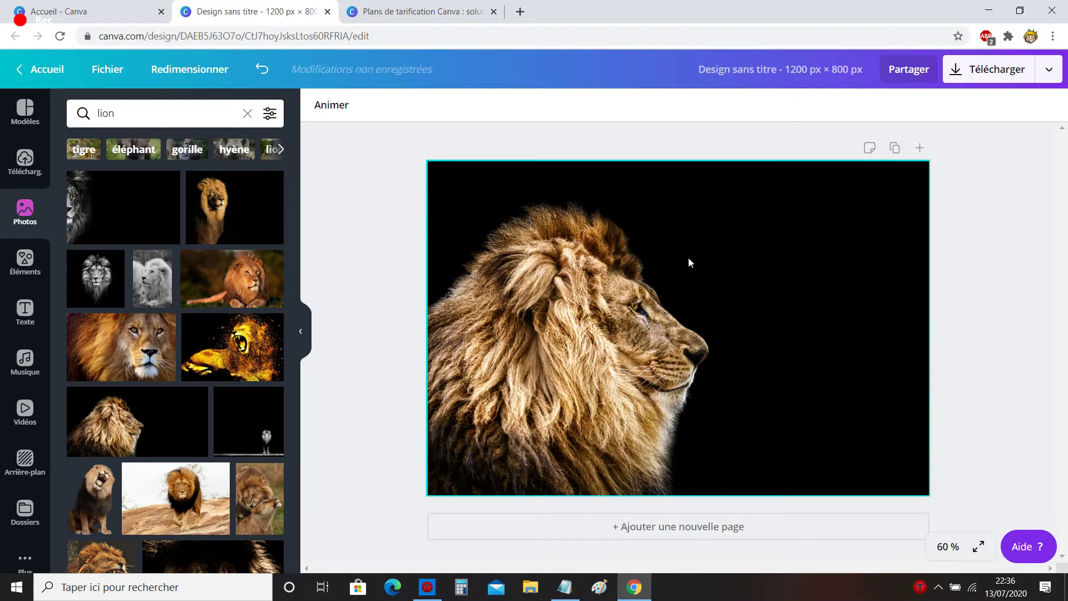
- Try out the grey sitting cat illustration from an element search for "chat" beside the lion, and remove it again
click(25, 261)
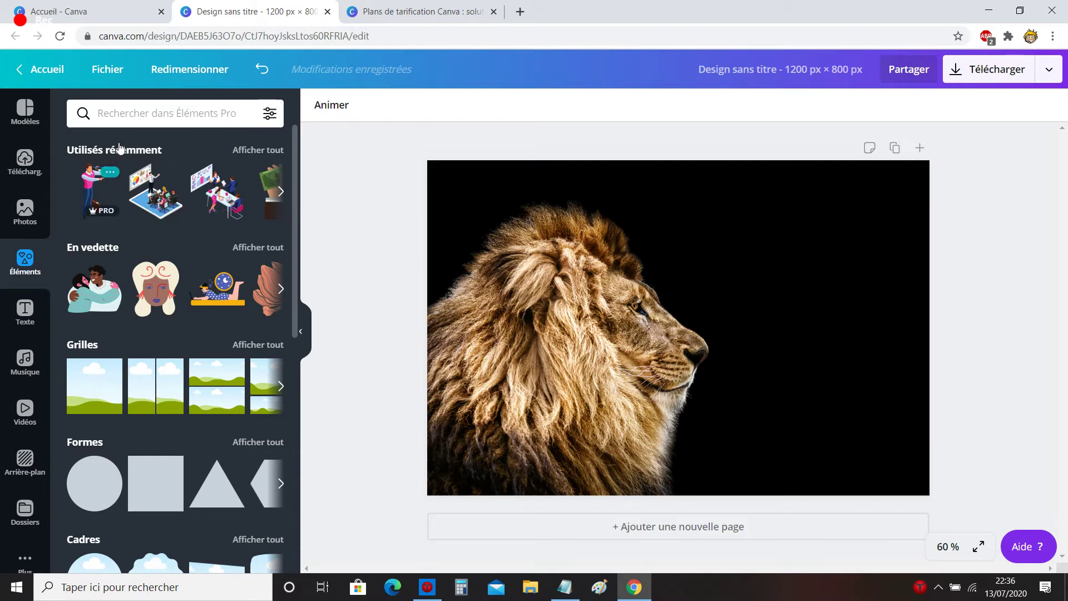
click(137, 113)
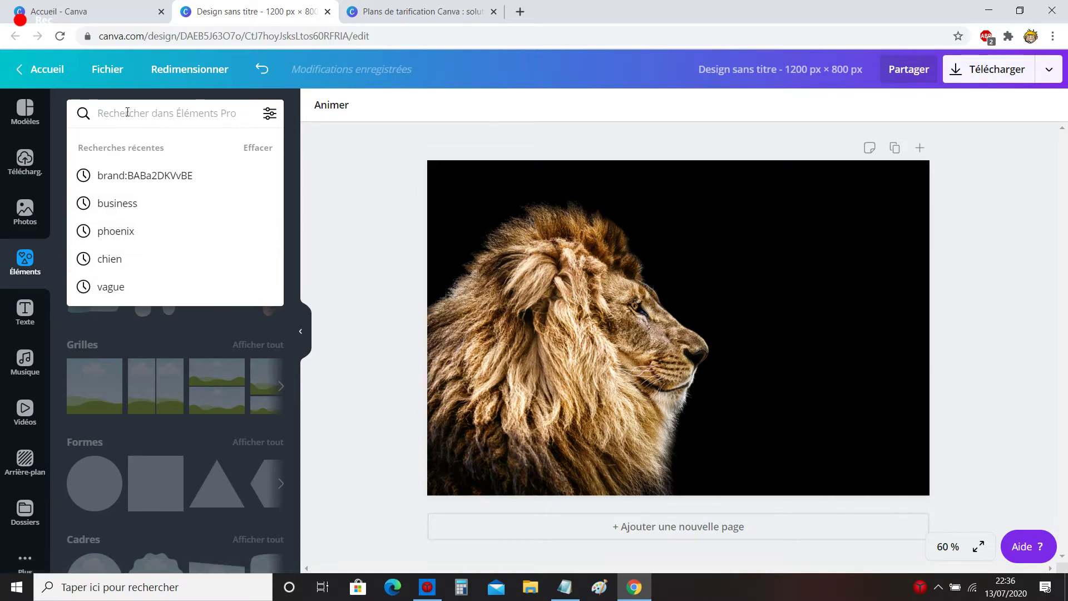
text(chat)
key(Return)
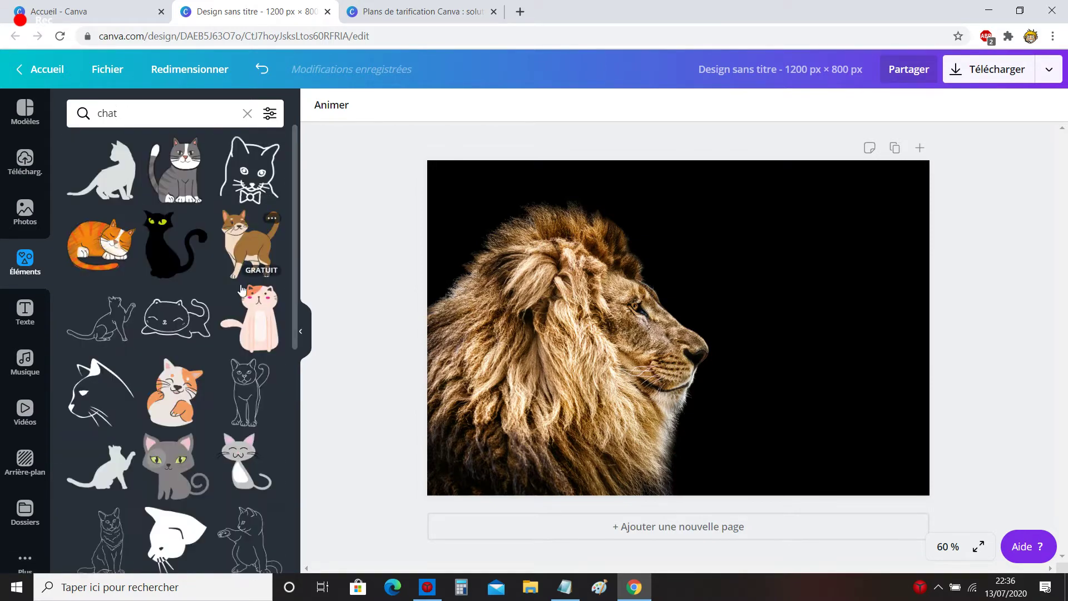
scroll(173, 272, down, 4)
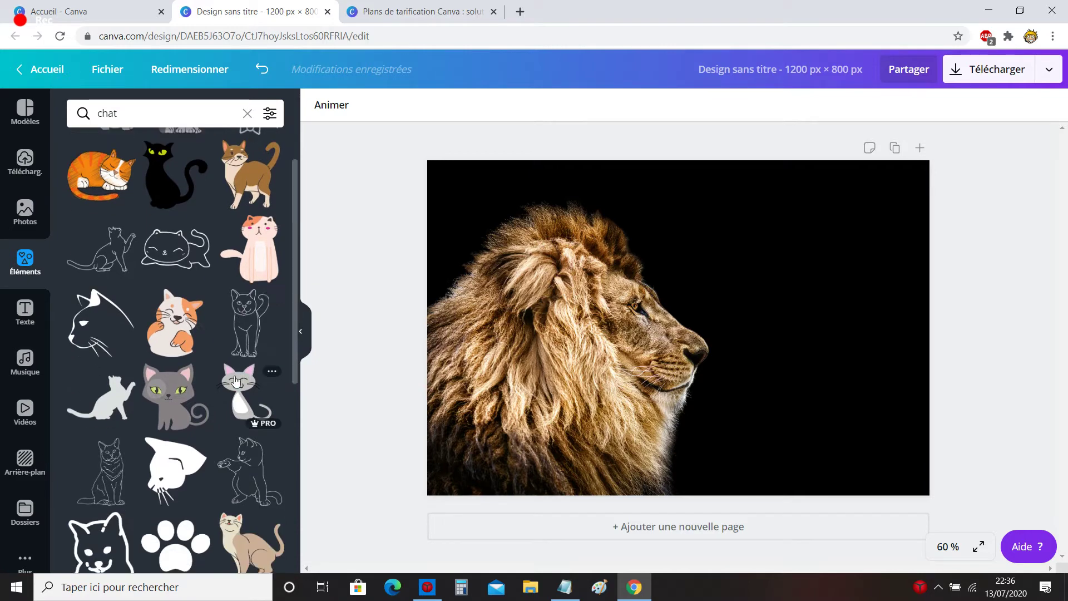
drag(173, 273, 837, 290)
drag(771, 332, 730, 373)
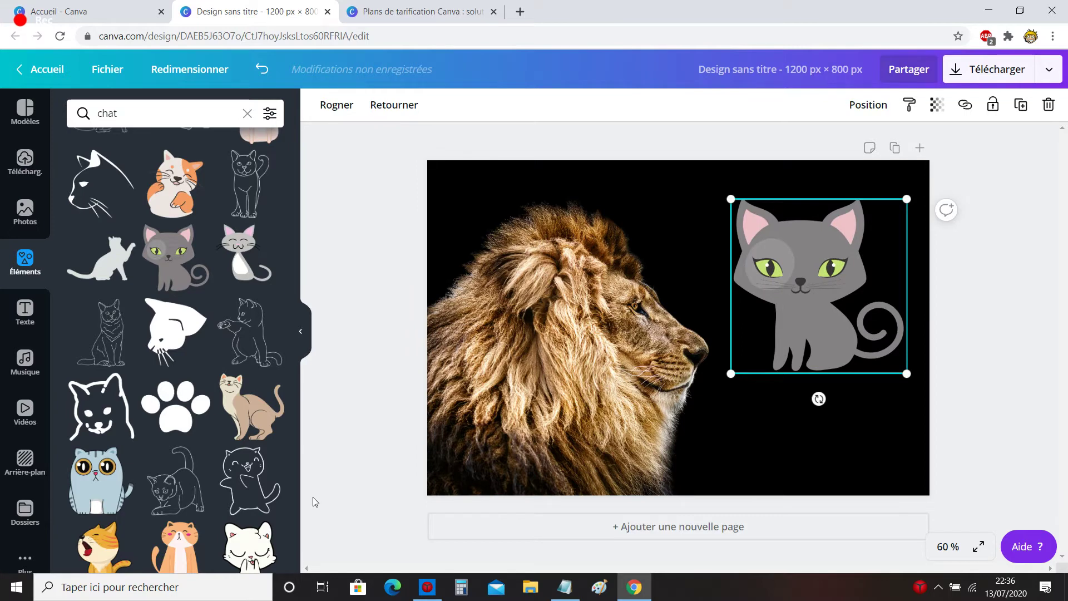
key(Delete)
- Try out the "Vin rouge d'excellence" text template over the lion photo and delete its text boxes again
click(26, 312)
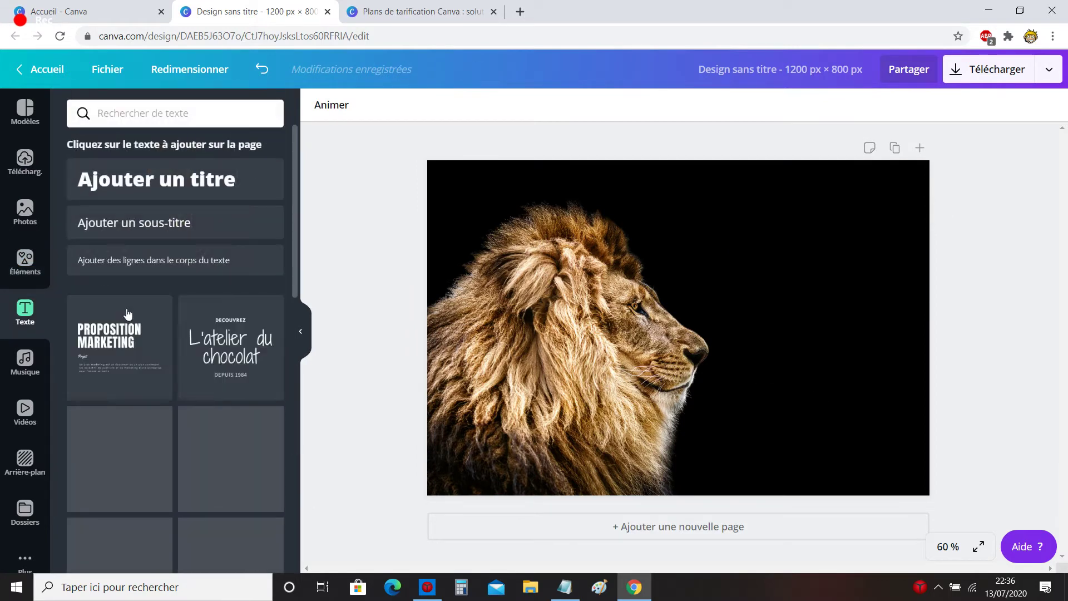
drag(272, 433, 695, 256)
drag(796, 298, 795, 297)
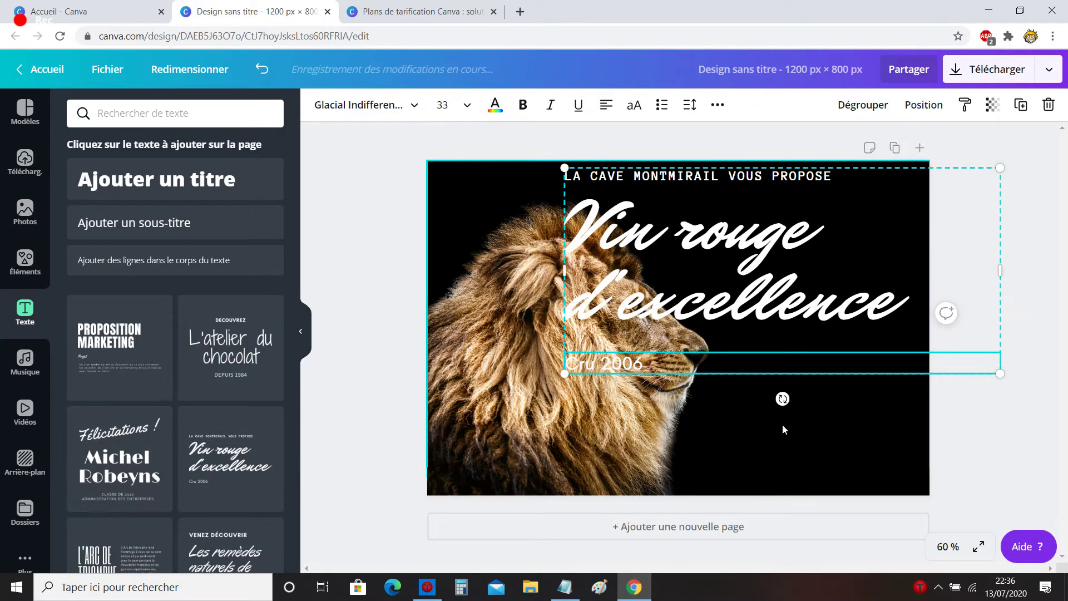
key(Delete)
scroll(194, 433, down, 10)
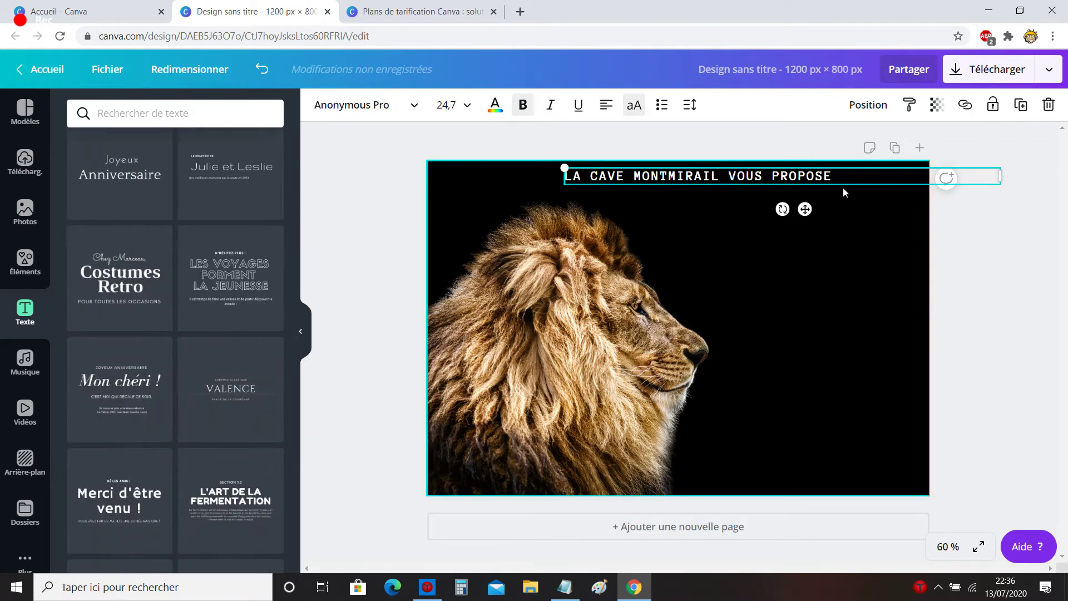
key(Delete)
scroll(119, 414, up, 10)
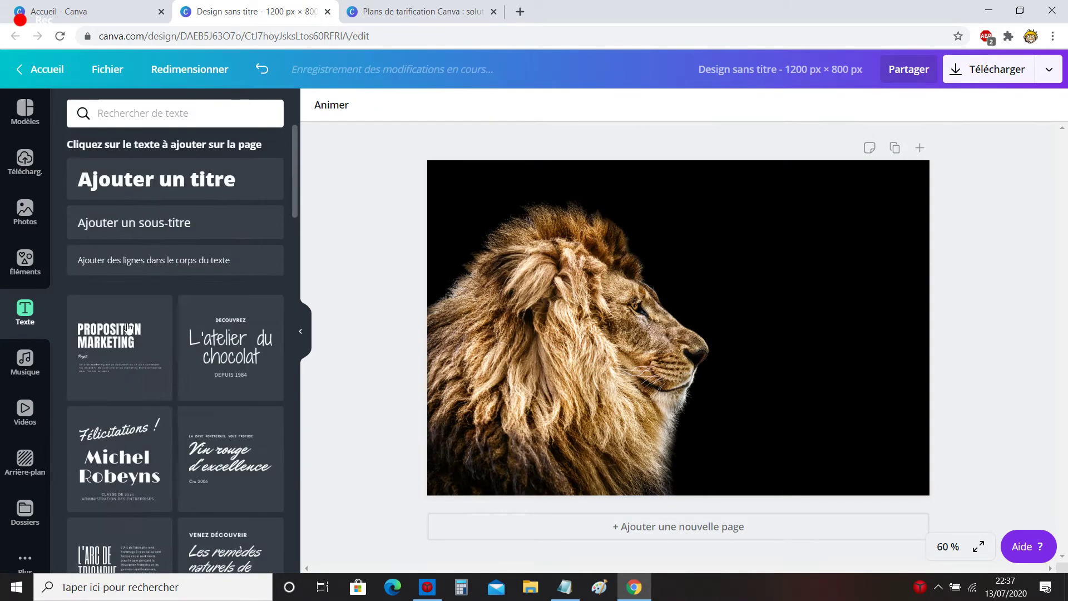
- Add a title text box to the page and replace its text with "Le roi Lion !"
drag(160, 187, 222, 196)
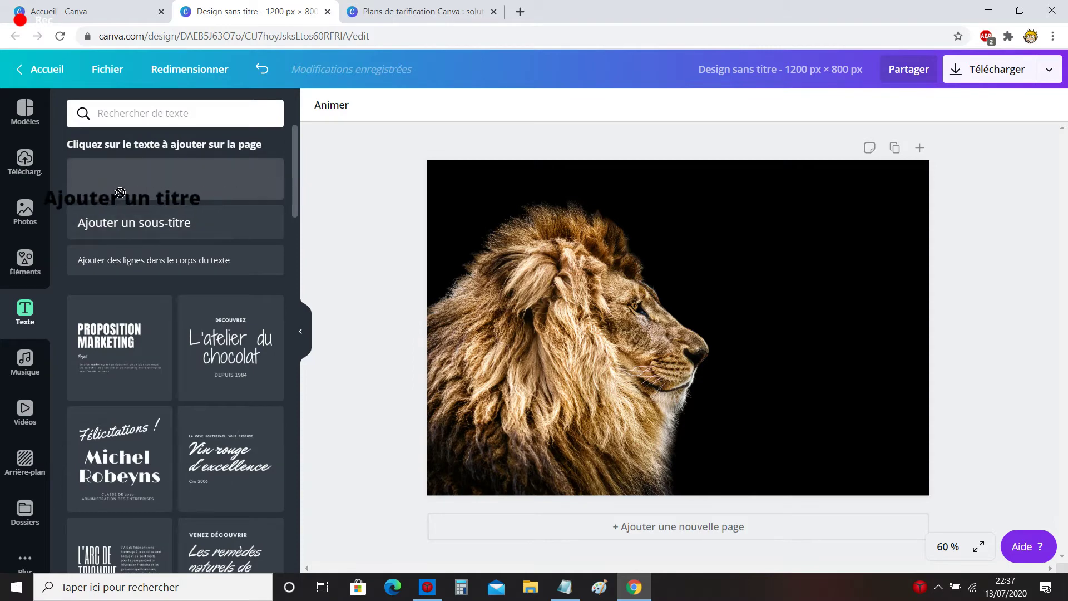
click(215, 189)
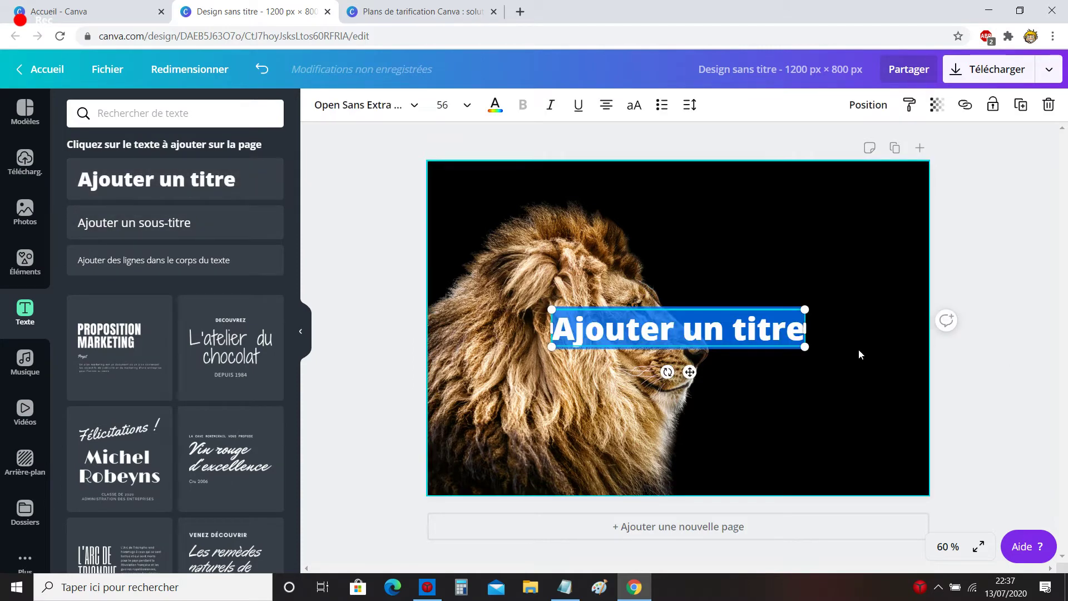
text(Le r)
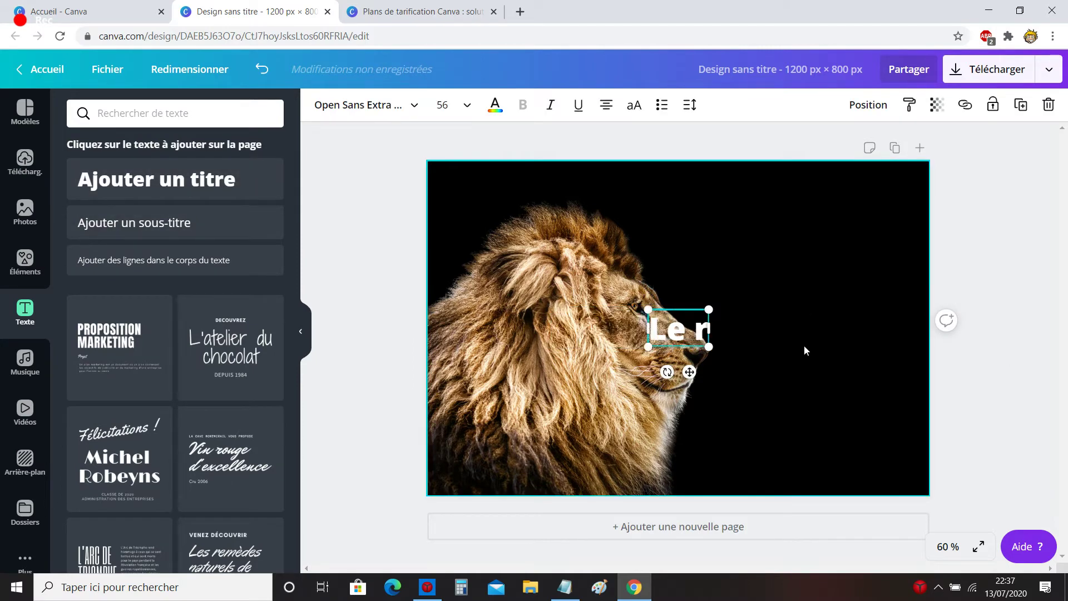
text(oi Lion !)
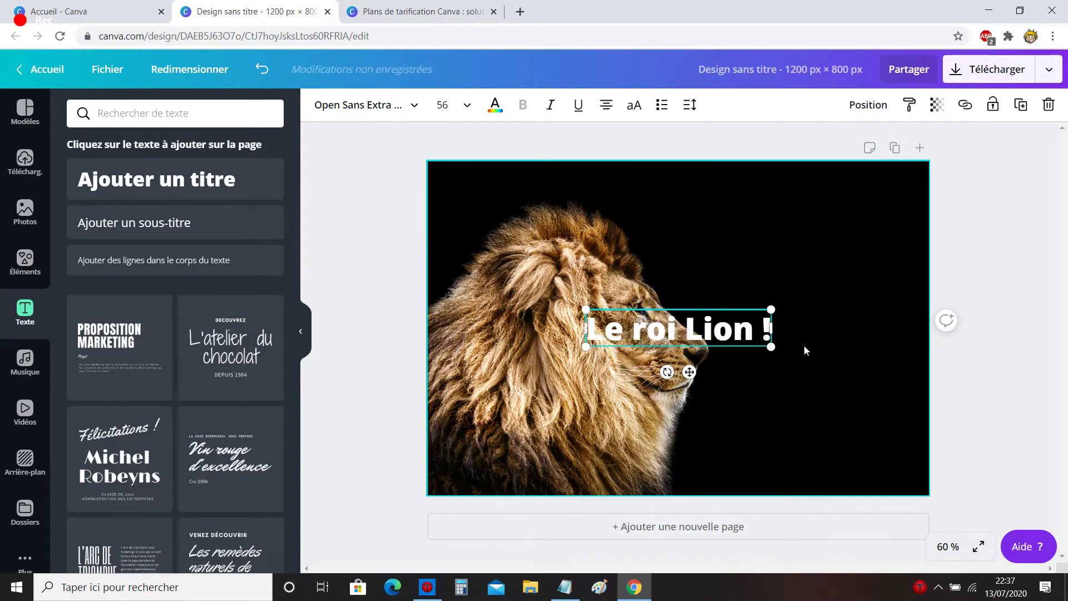
- Set the title's font to Amsterdam Three and enlarge the text to size 84
triple_click(656, 332)
click(417, 112)
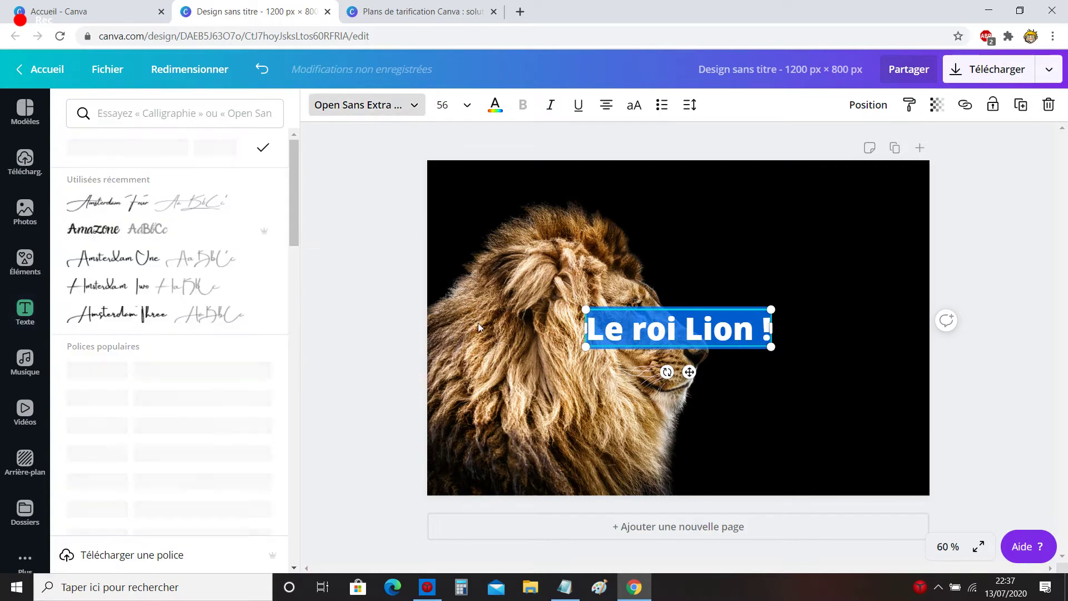
click(147, 199)
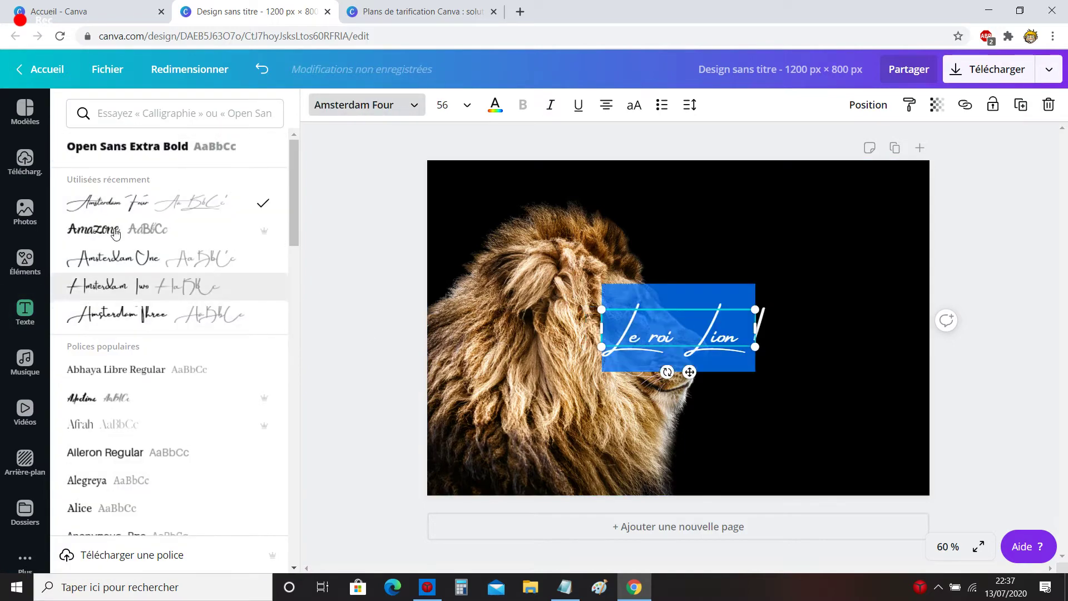
scroll(150, 283, down, 5)
scroll(145, 321, up, 6)
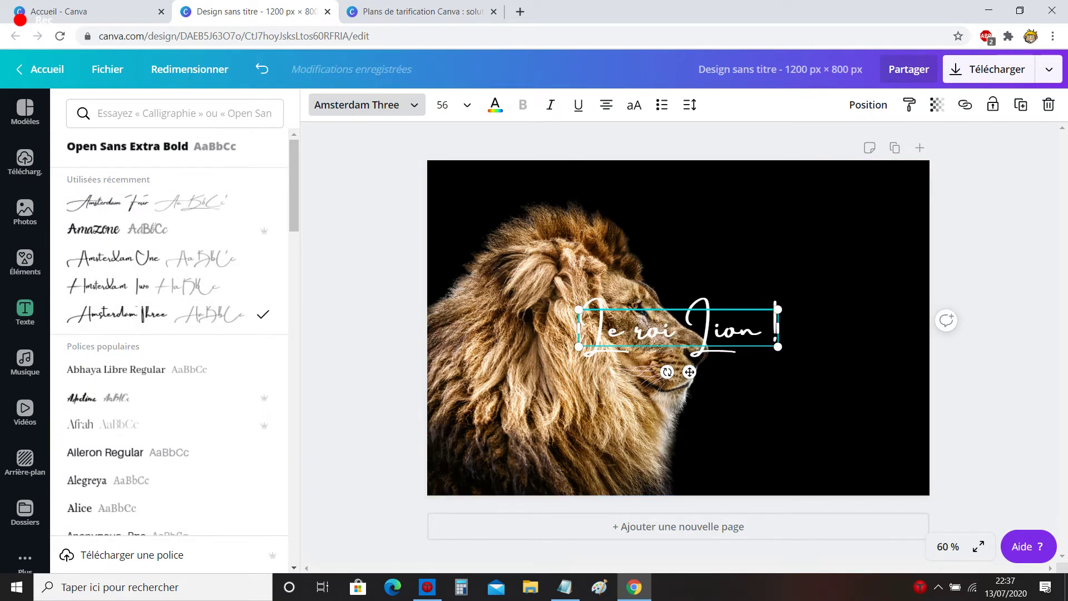
drag(778, 309, 877, 290)
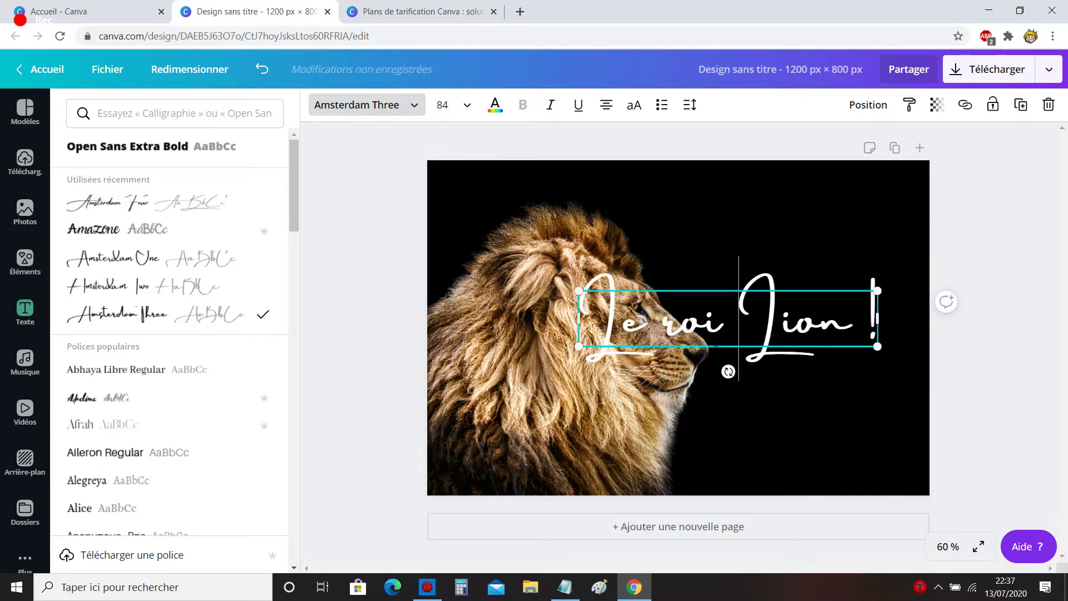
- Move the title to the upper right of the page, above the lion's face, and colour it pink
drag(723, 317, 769, 220)
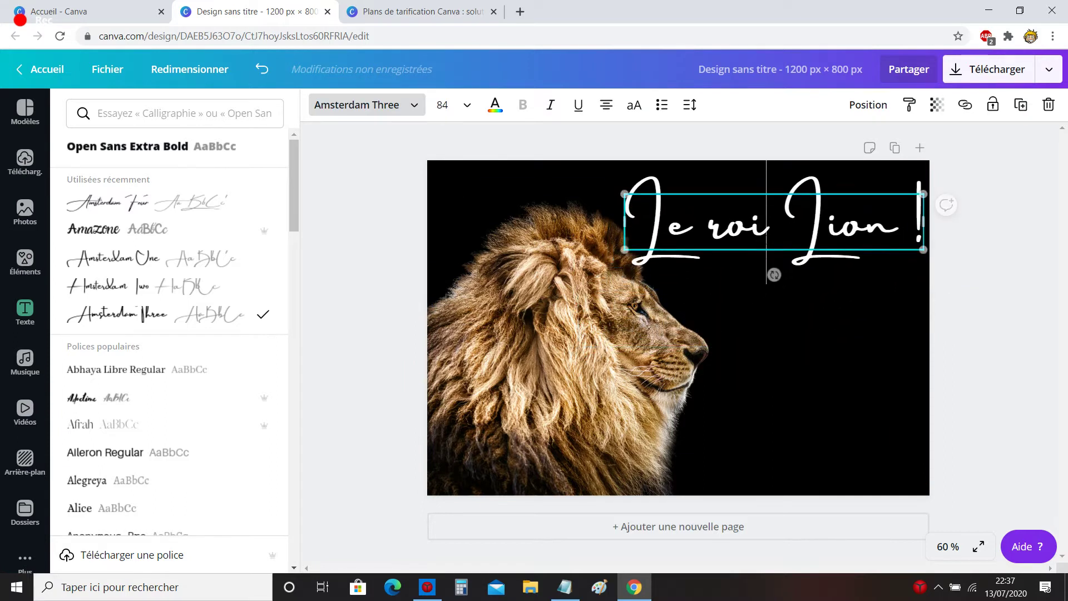
double_click(774, 222)
click(494, 104)
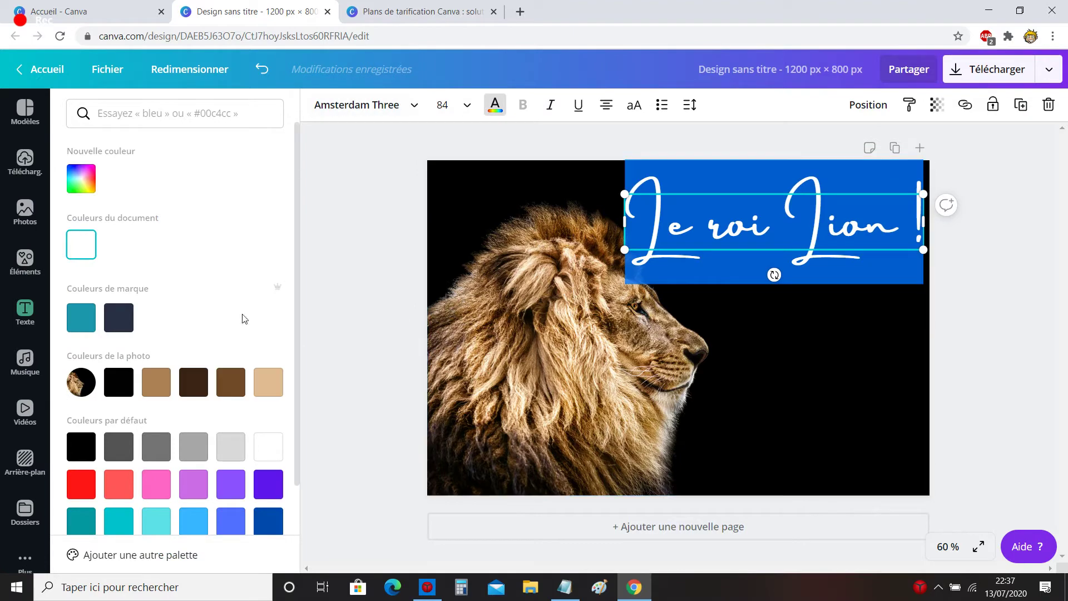
click(81, 317)
click(156, 484)
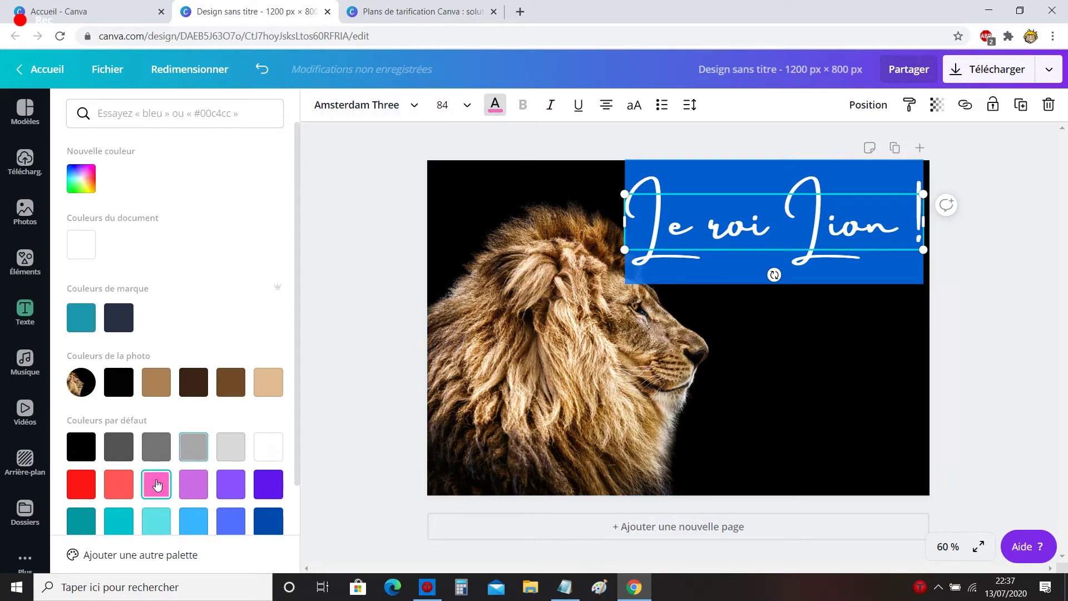
click(797, 294)
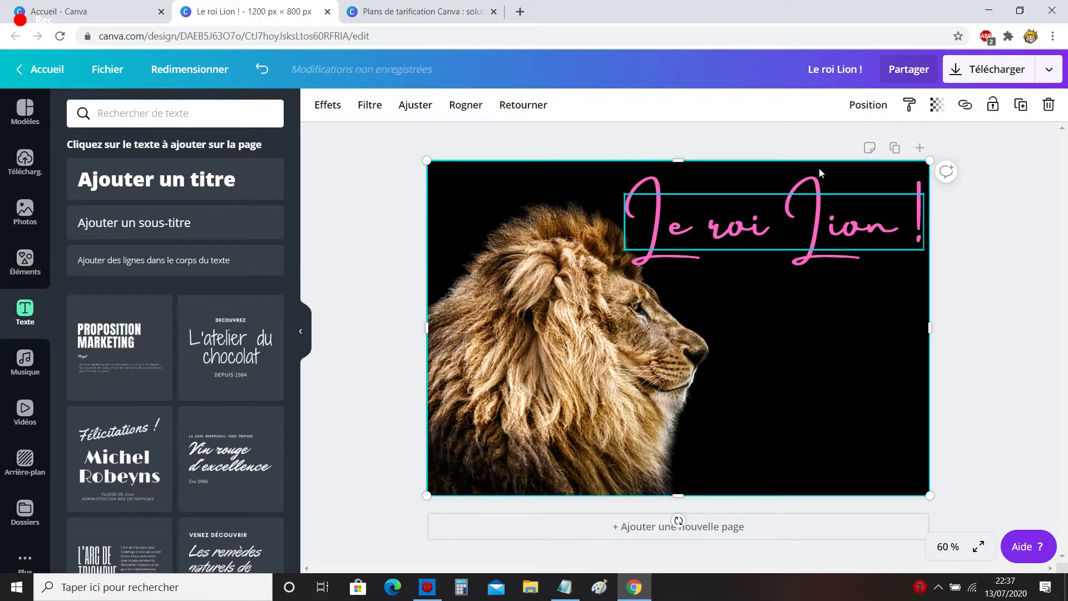
- Look through the effects available for the lion photo and view the details of the Bad TV effect
scroll(175, 333, down, 5)
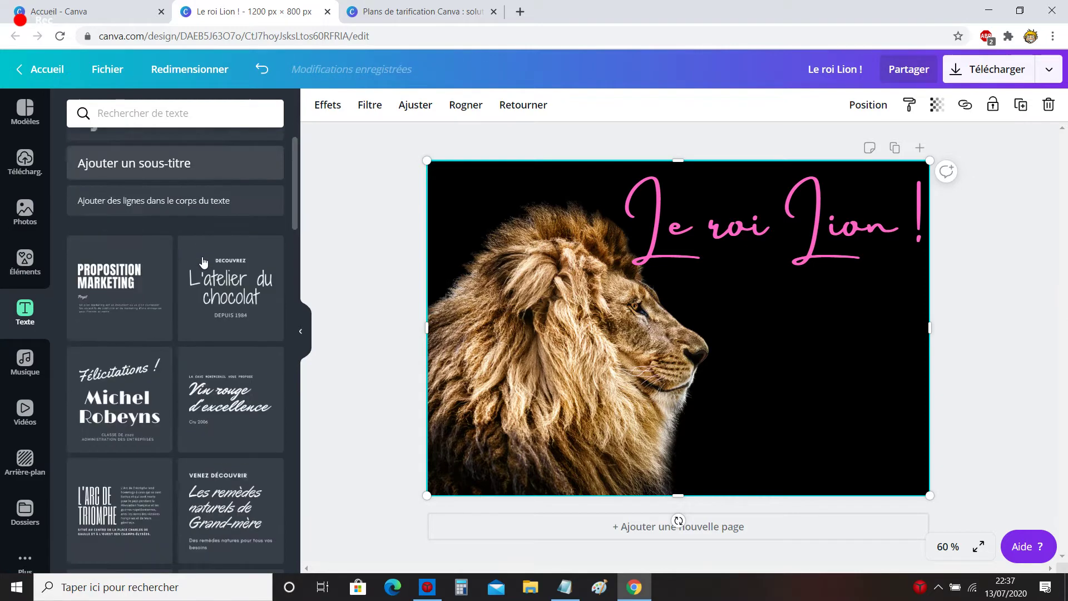
scroll(175, 333, up, 5)
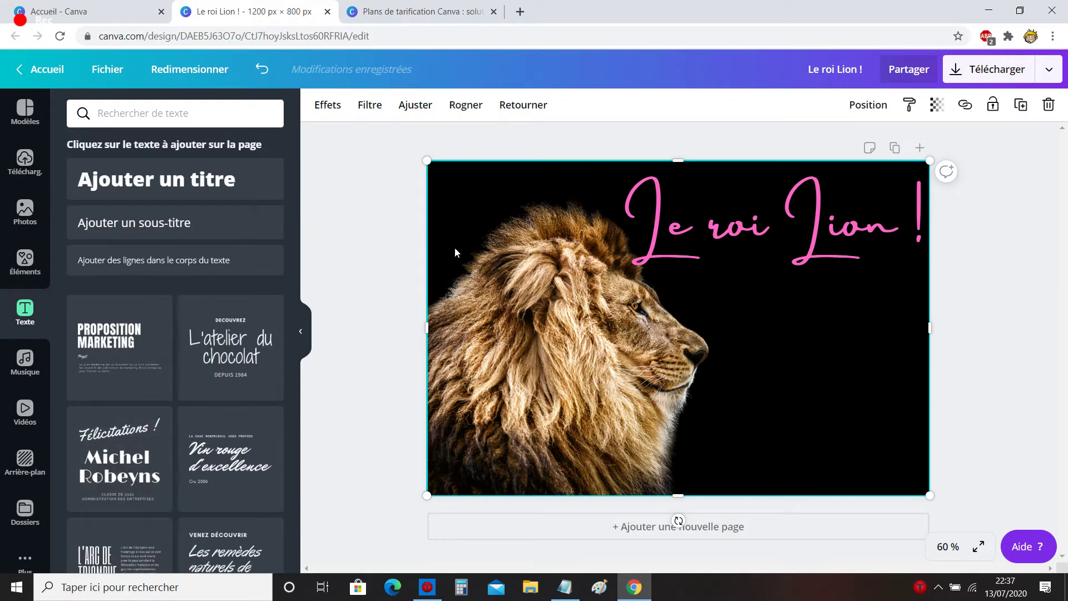
click(327, 105)
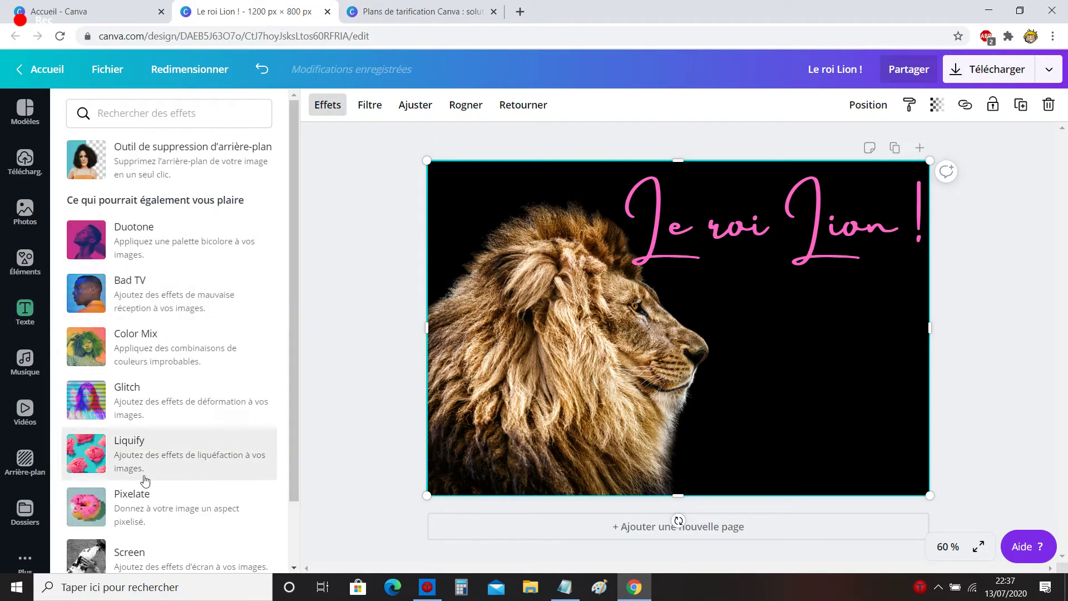
scroll(142, 490, down, 2)
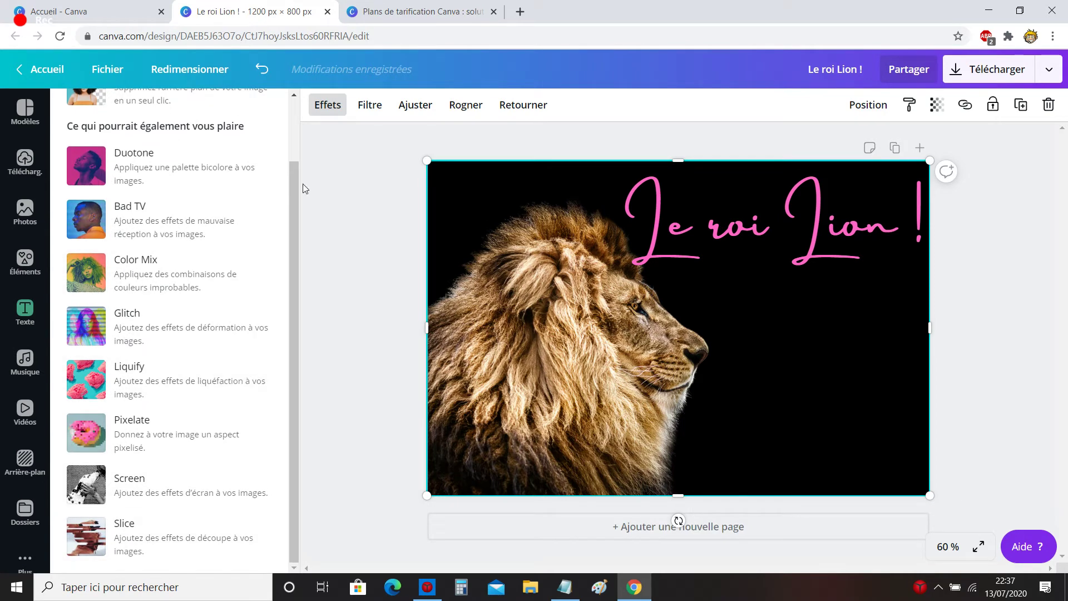
click(178, 229)
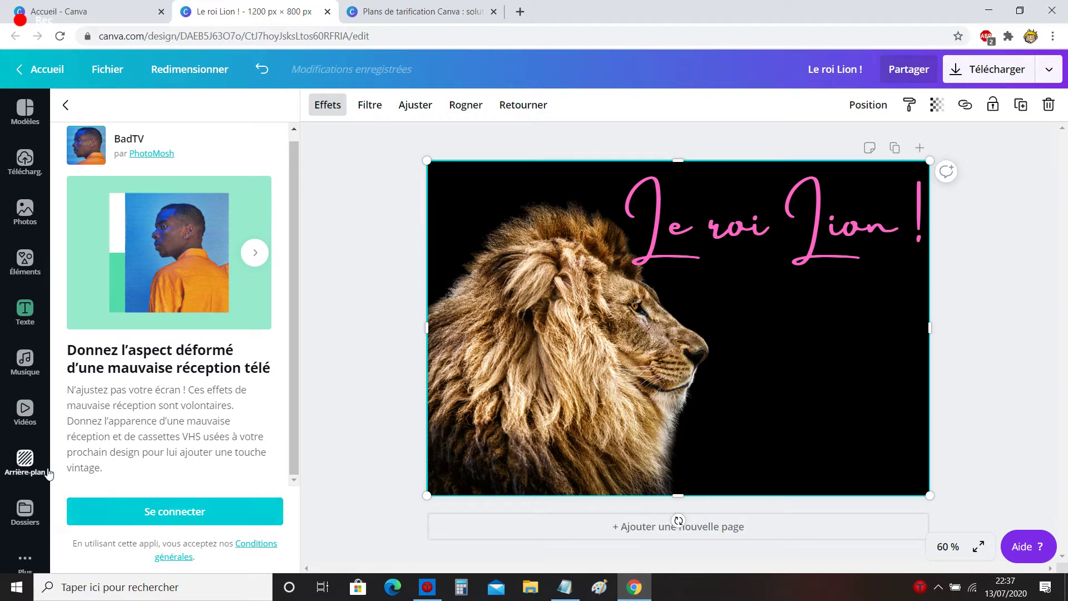
click(66, 105)
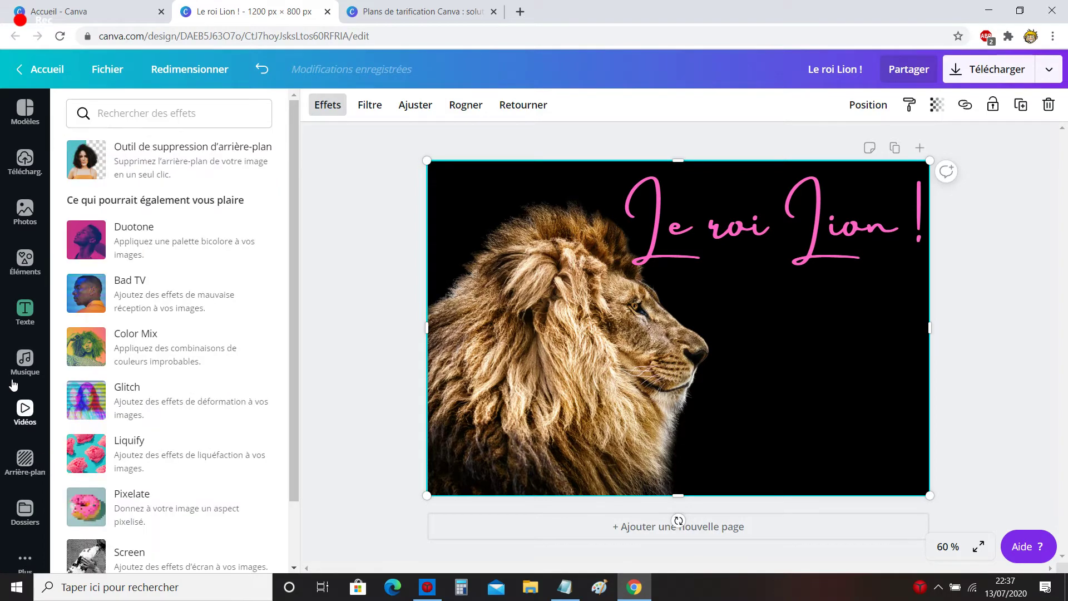
- Look through the music library and the video categories available for the design
click(36, 358)
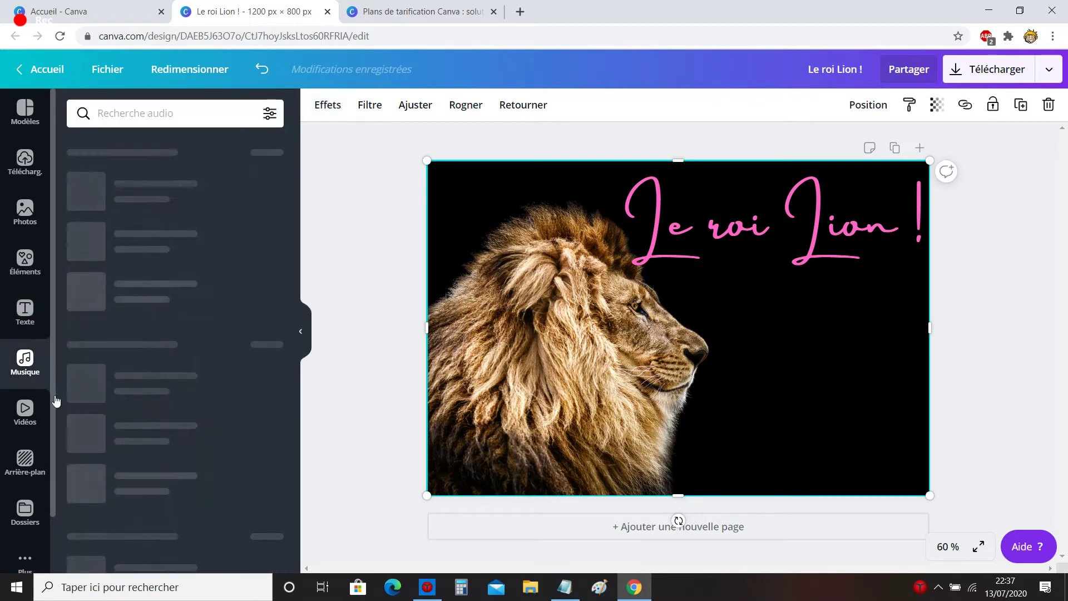
click(27, 408)
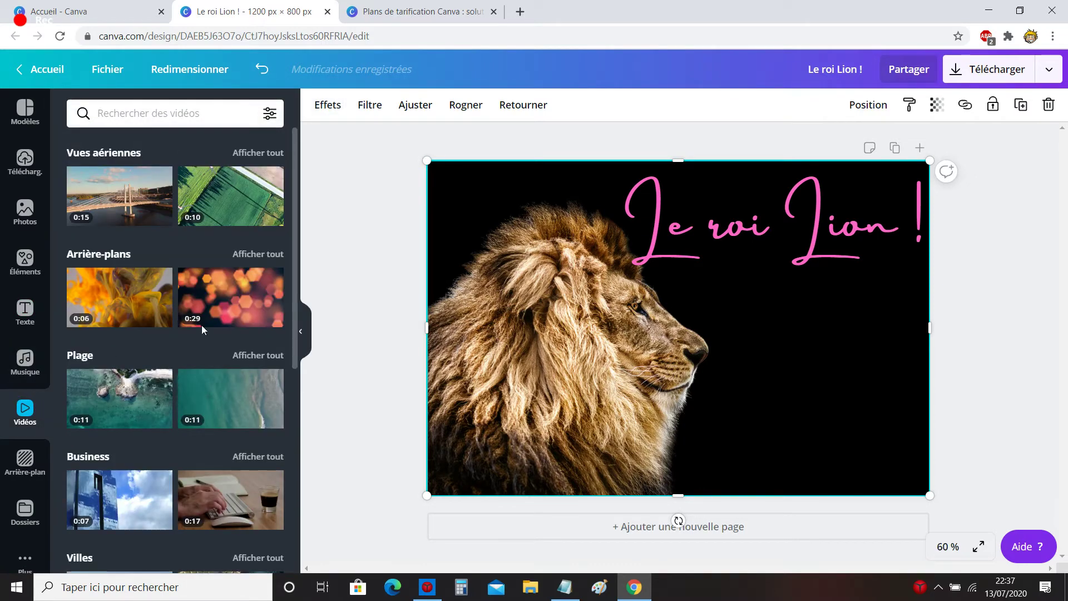
scroll(223, 388, down, 5)
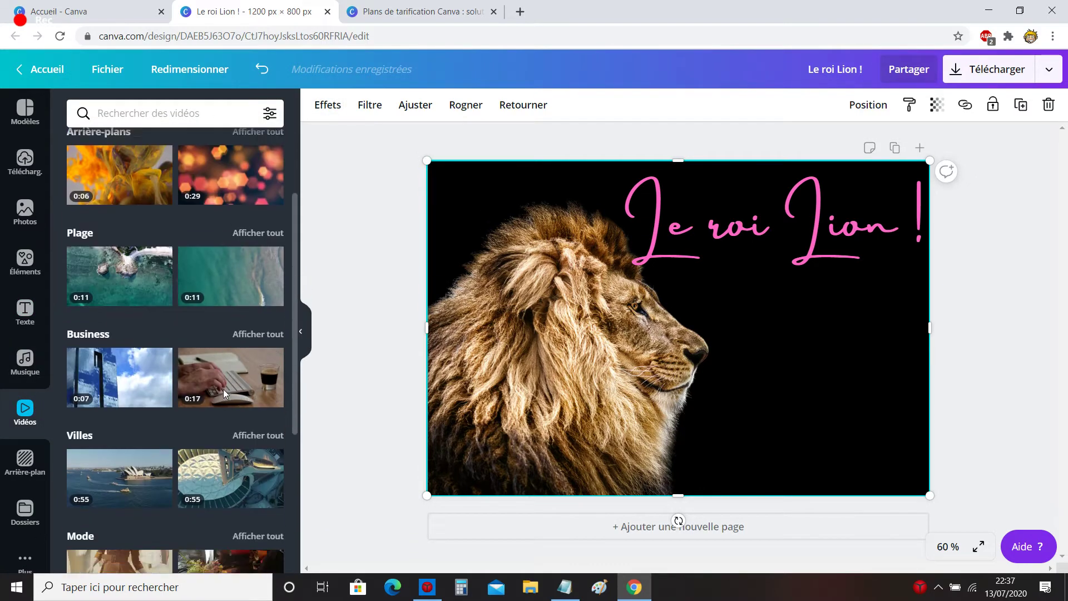
scroll(224, 394, down, 5)
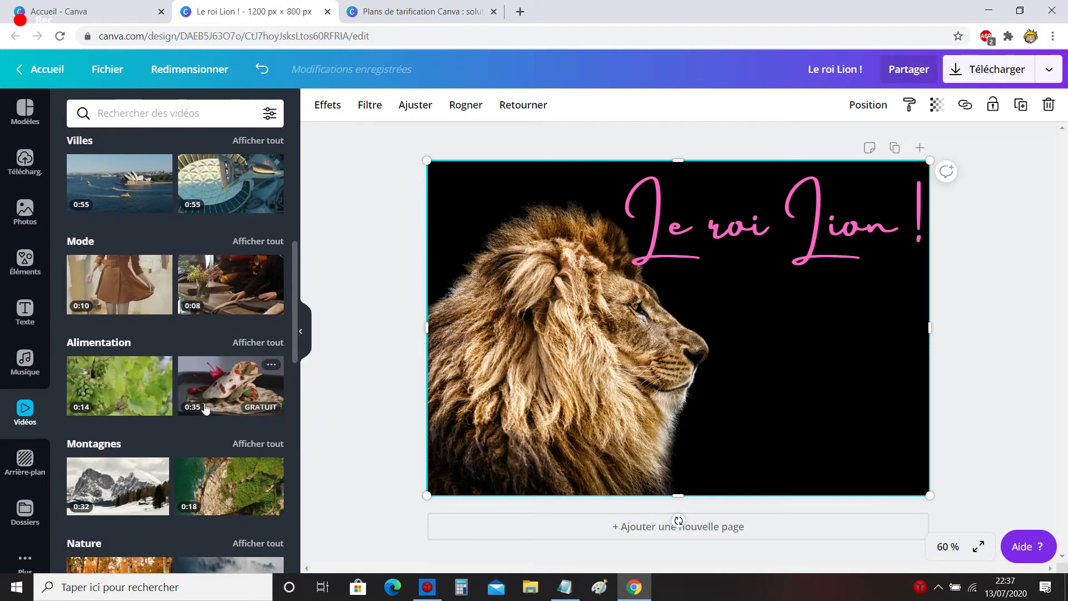
scroll(217, 402, down, 8)
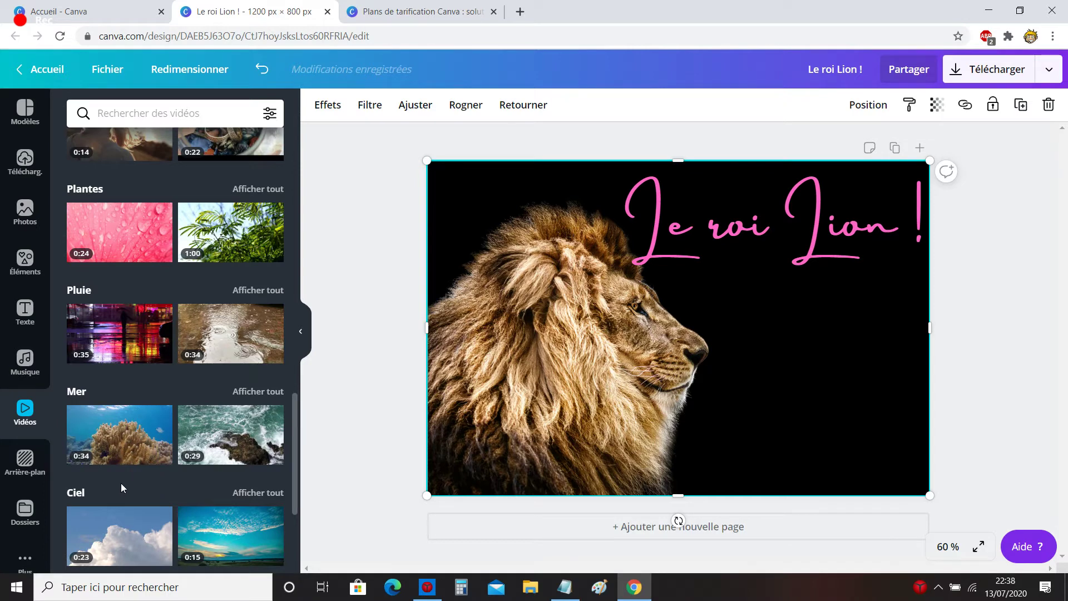
- Replace the lion photo with the dark teal gradient background and move the title to the centre of the page
click(25, 461)
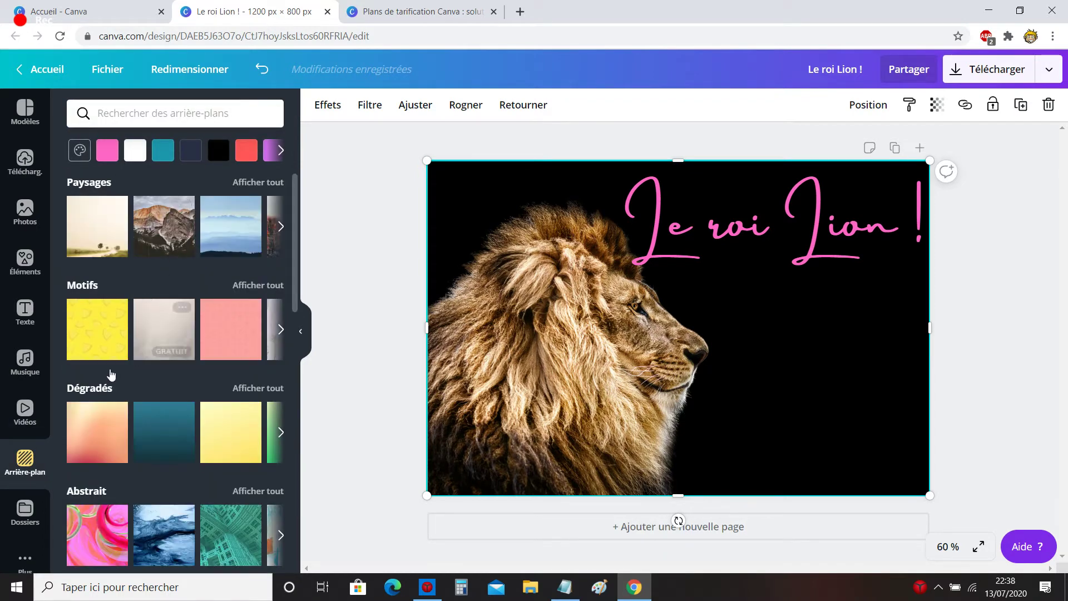
scroll(145, 301, down, 3)
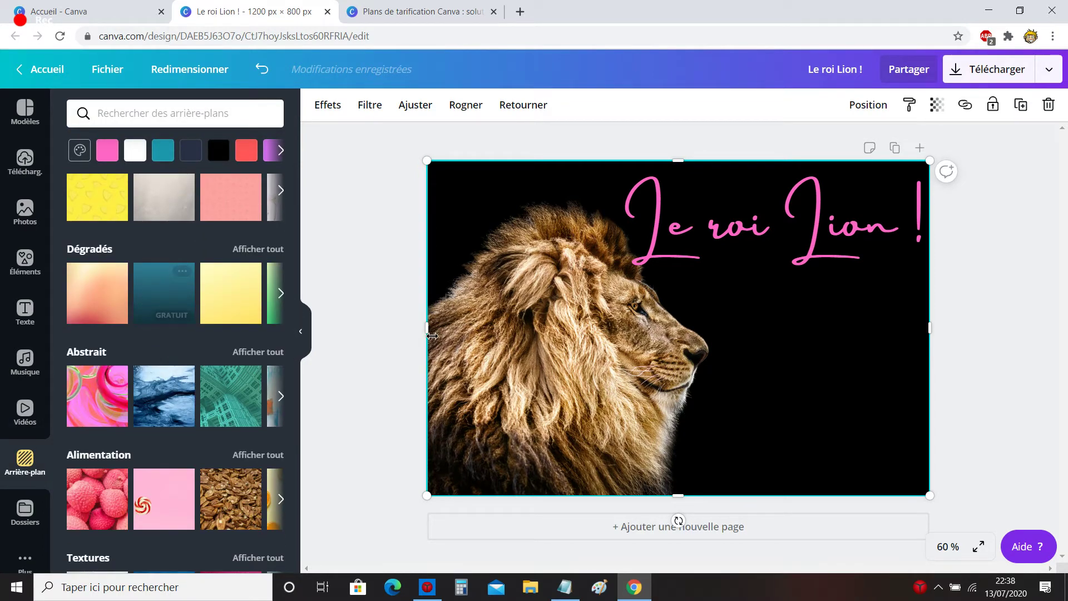
key(Delete)
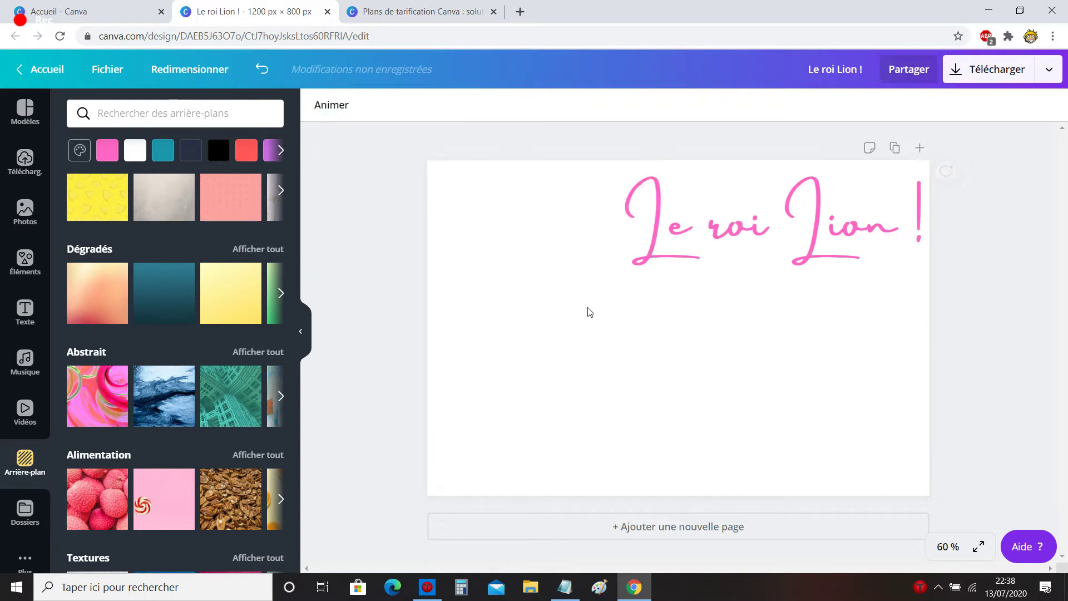
click(173, 301)
drag(721, 282, 719, 320)
click(546, 227)
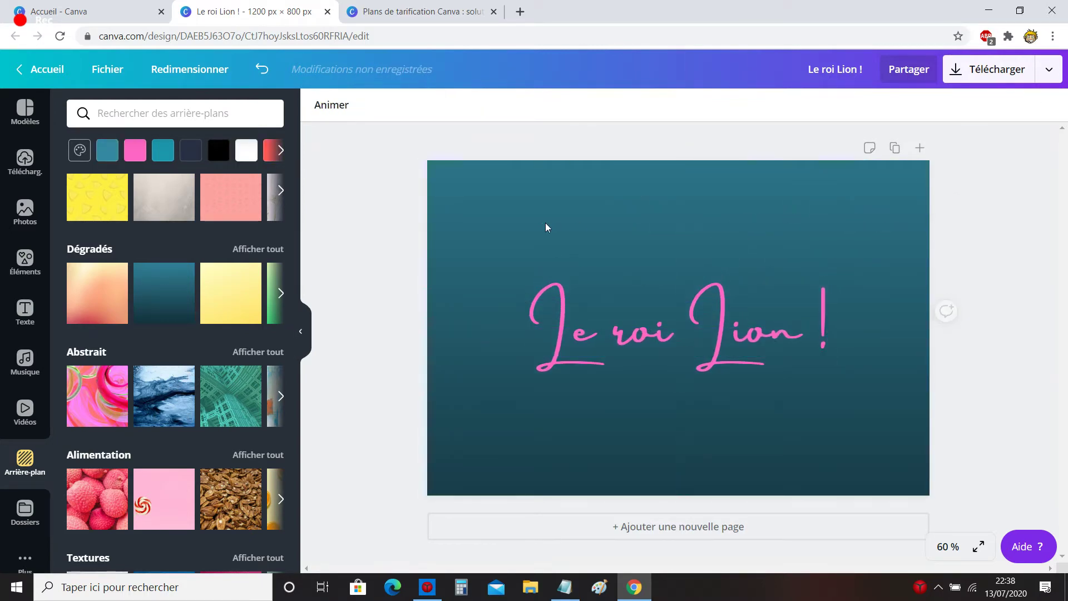
- Open the asthune.com website in a new browser tab as a design example
click(369, 10)
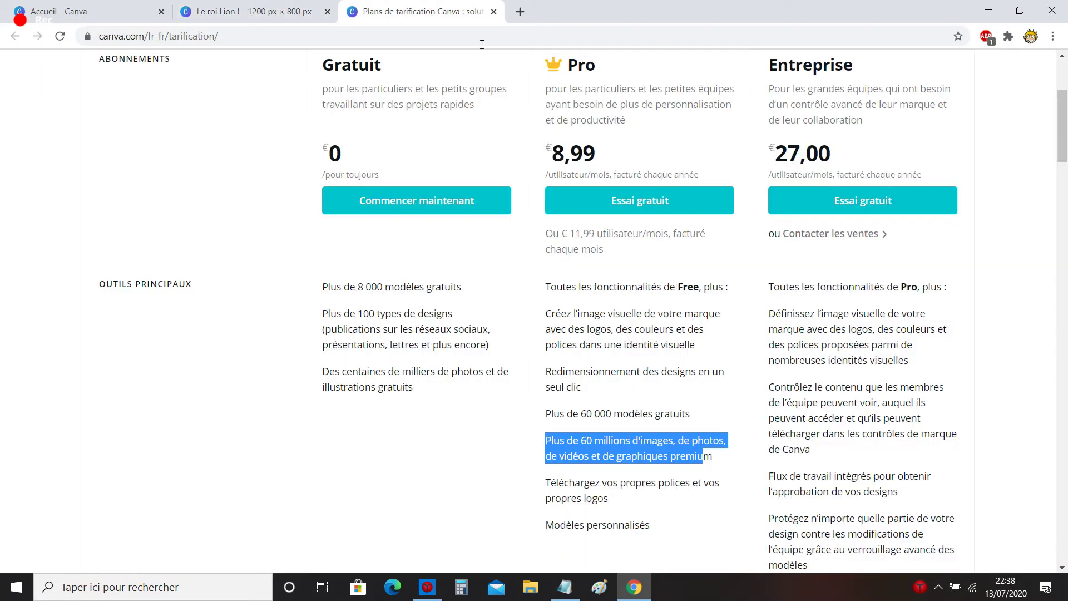
click(77, 7)
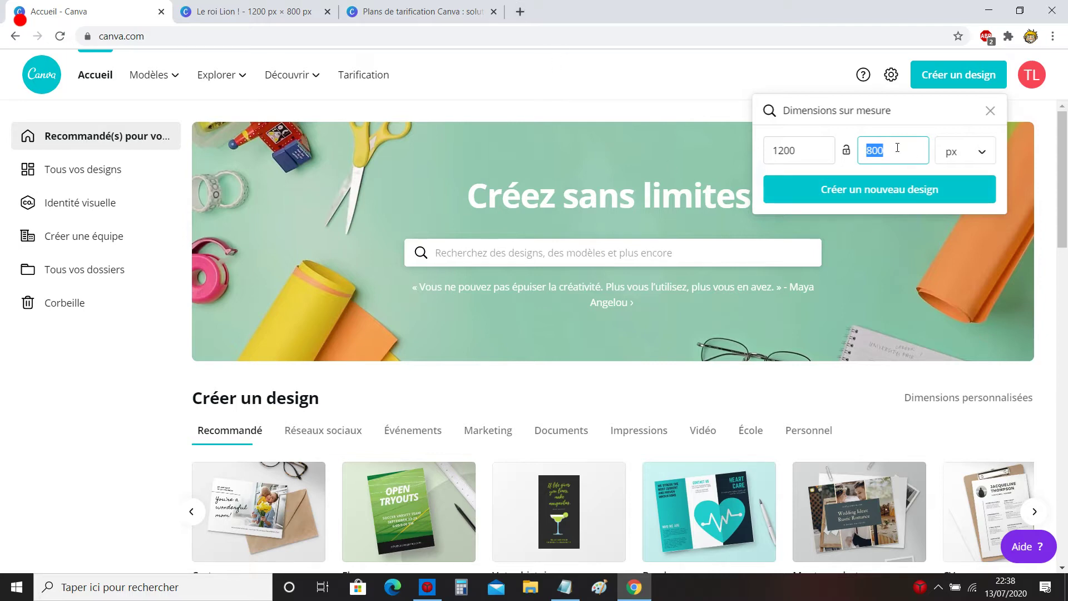
click(520, 11)
text(asth)
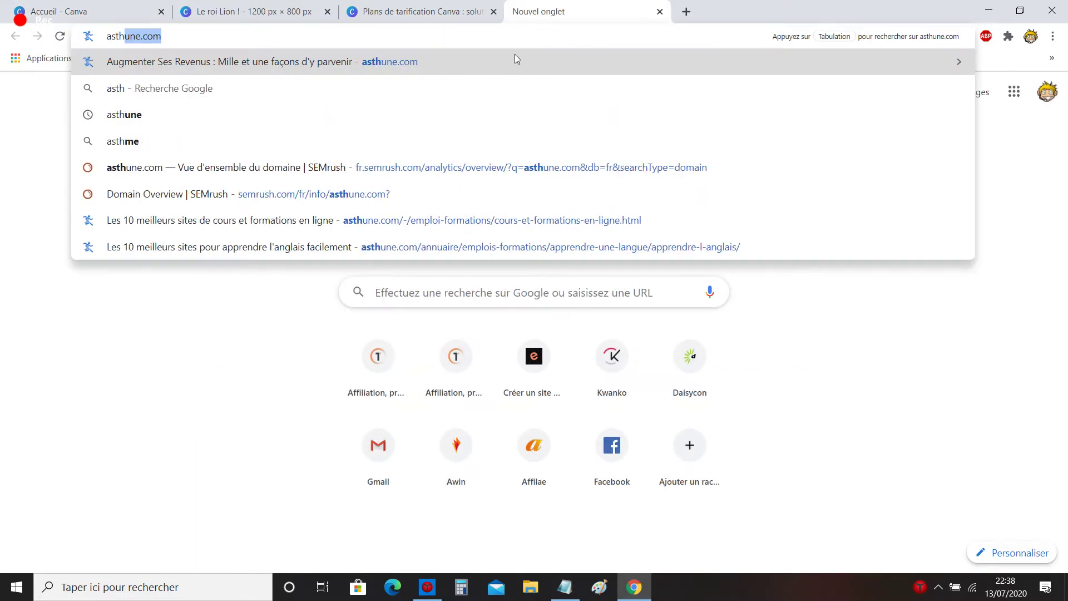
key(Return)
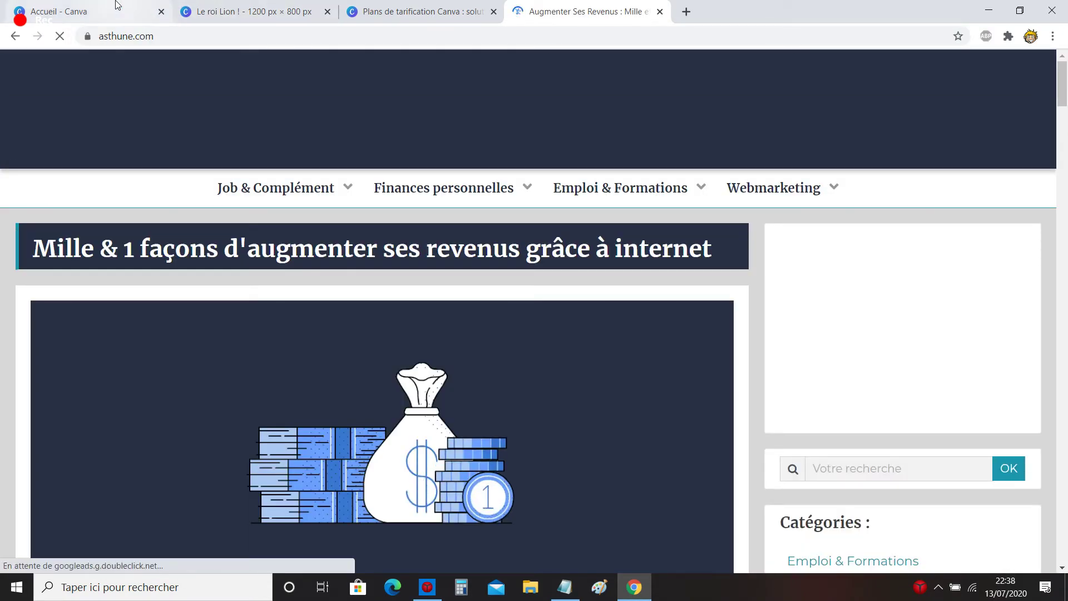
- Return to the Canva home page and create a new custom design of 1200 × 480 px
click(118, 6)
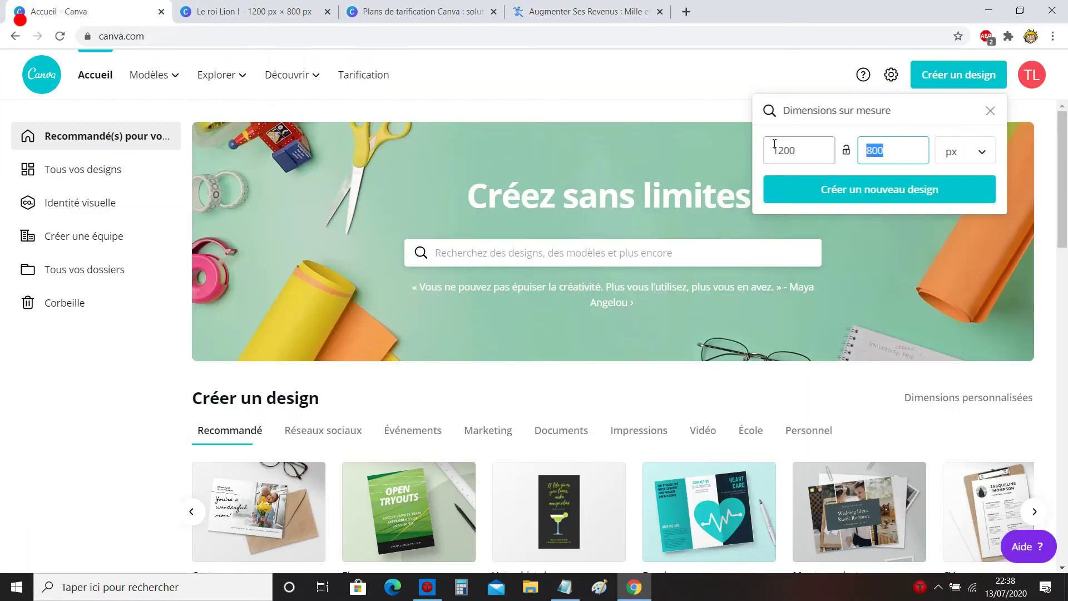
click(872, 150)
text(480)
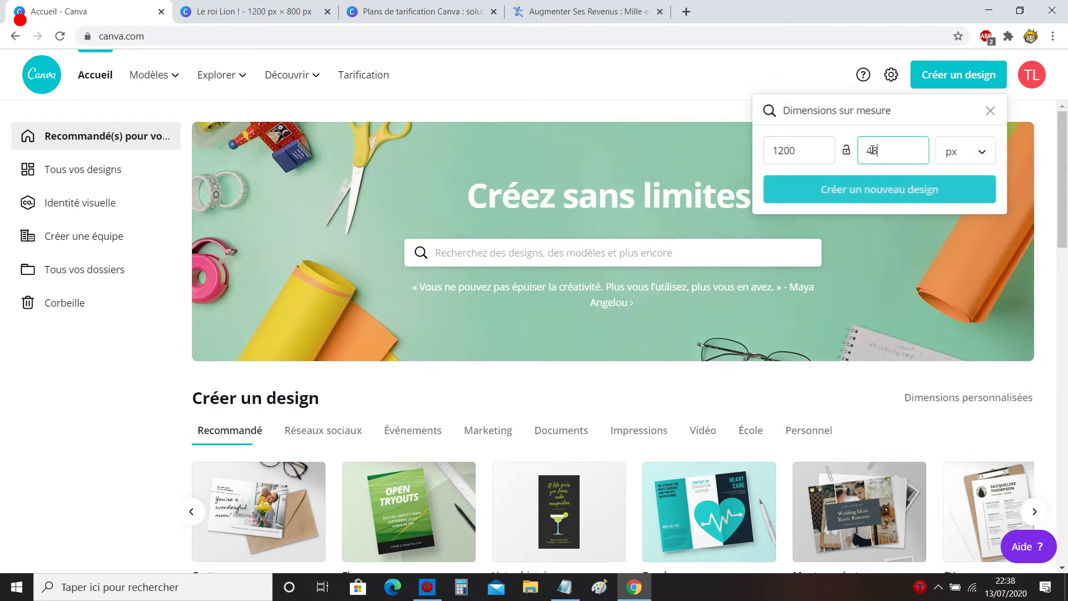
click(866, 186)
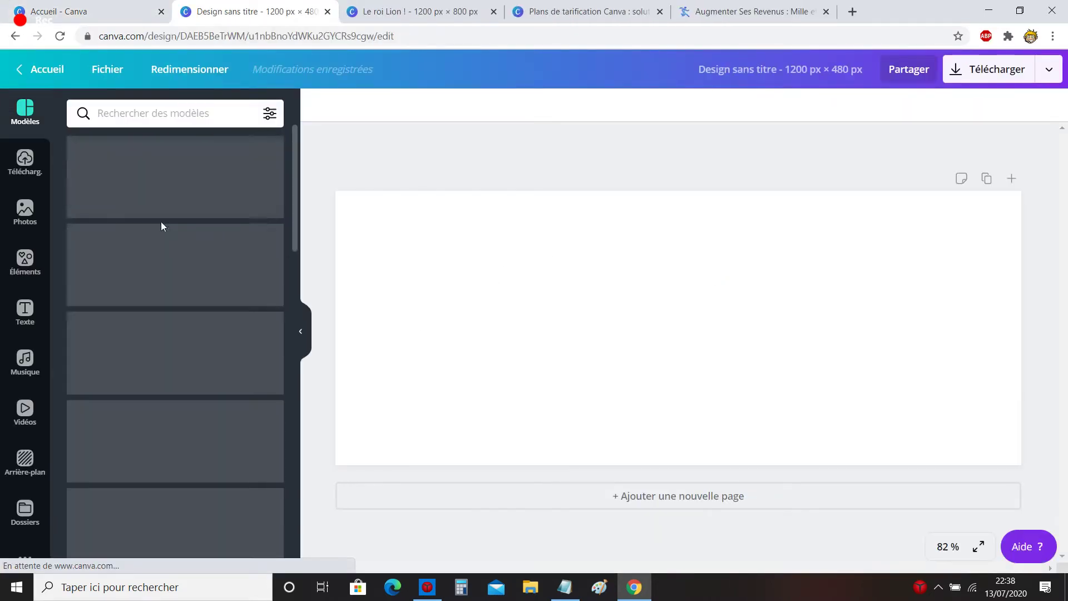
- Fill the blank page with the dark teal gradient background
scroll(272, 287, down, 12)
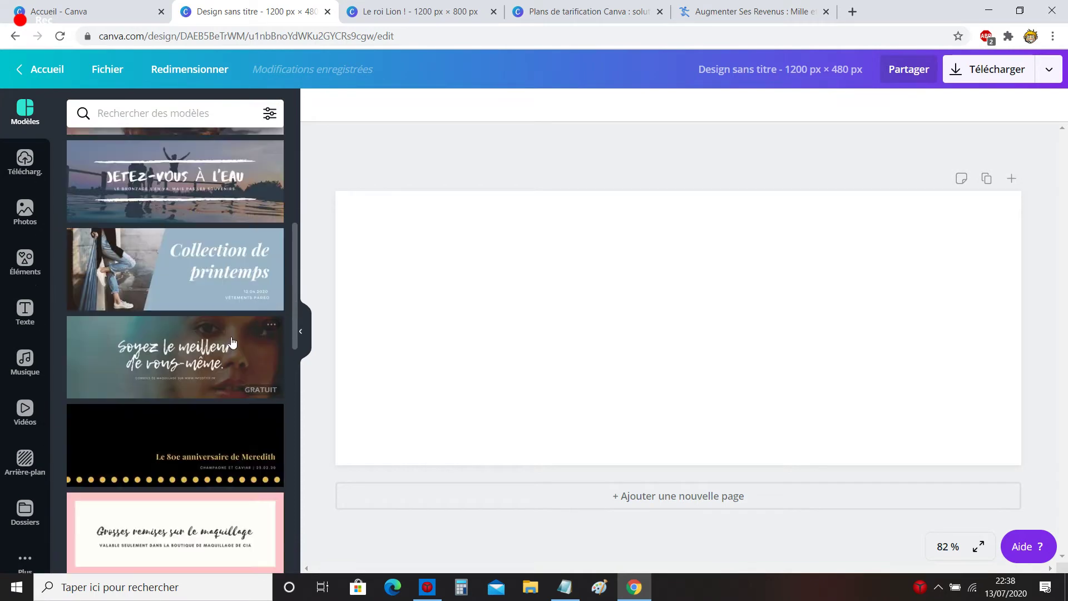
scroll(194, 346, down, 6)
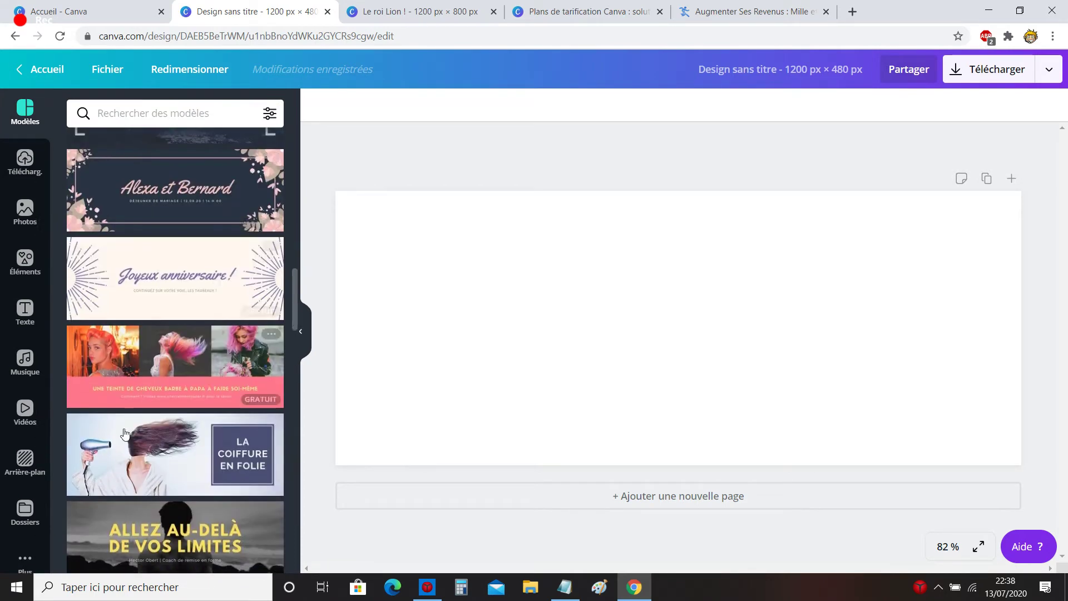
scroll(38, 497, down, 2)
click(25, 396)
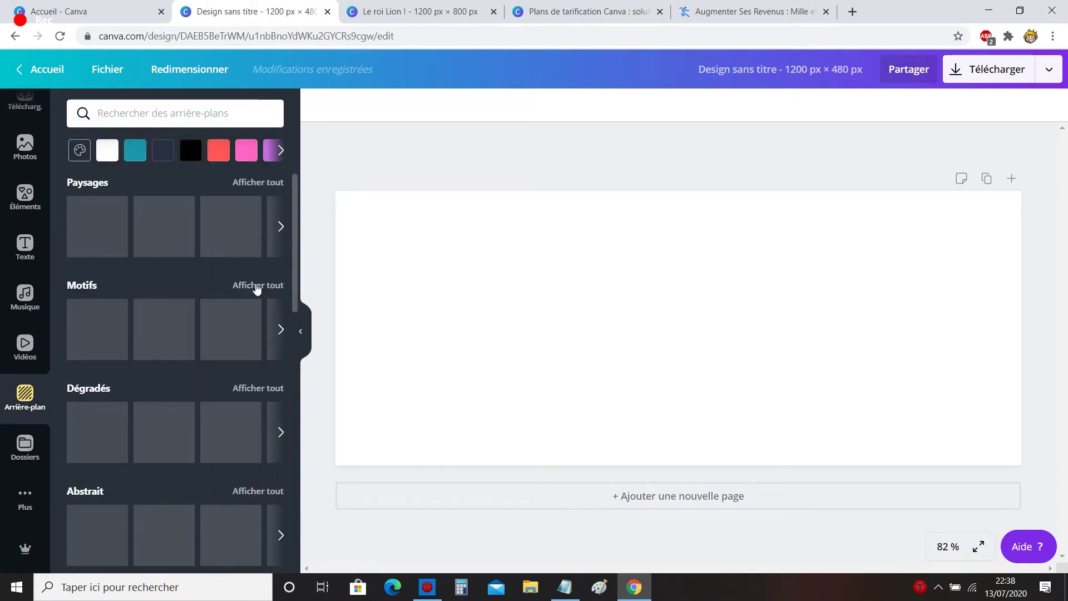
click(158, 442)
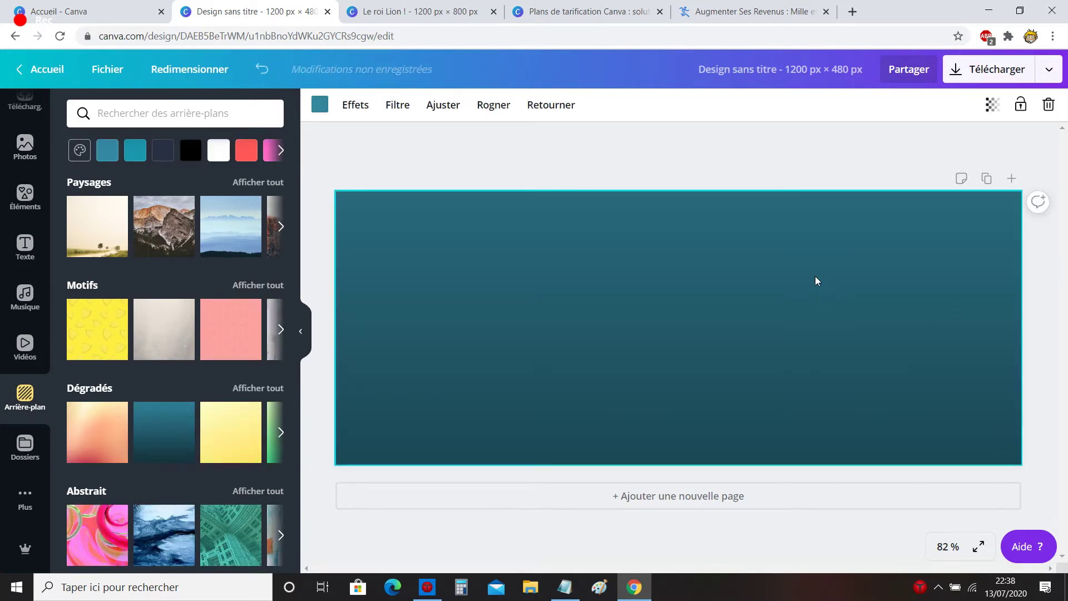
click(601, 174)
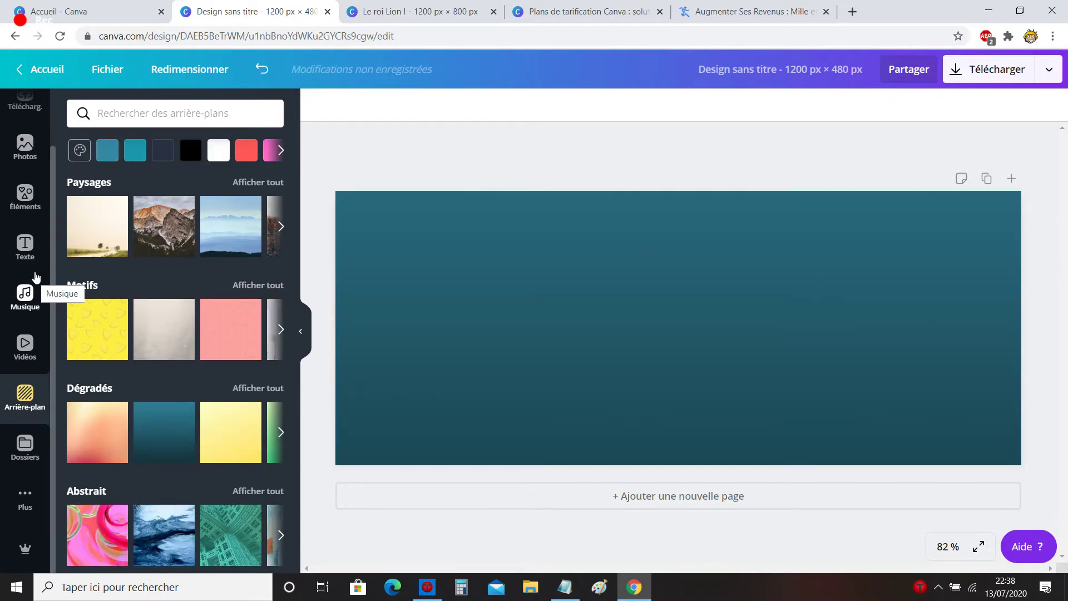
- Find the shape with a wavy shaded edge among the Formes elements and place it left of the page's centre
scroll(28, 333, up, 2)
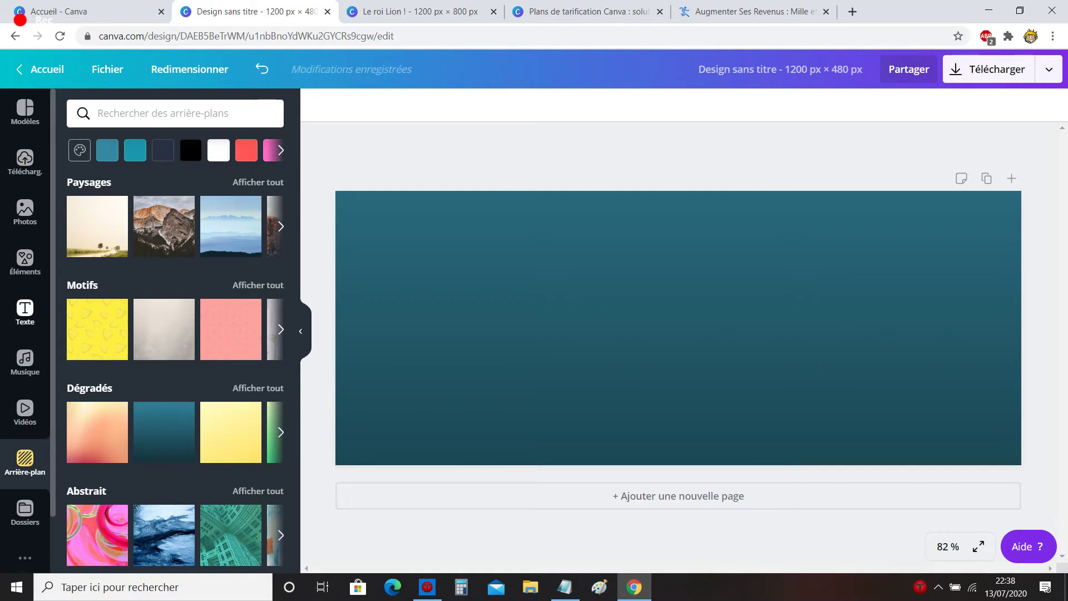
click(25, 261)
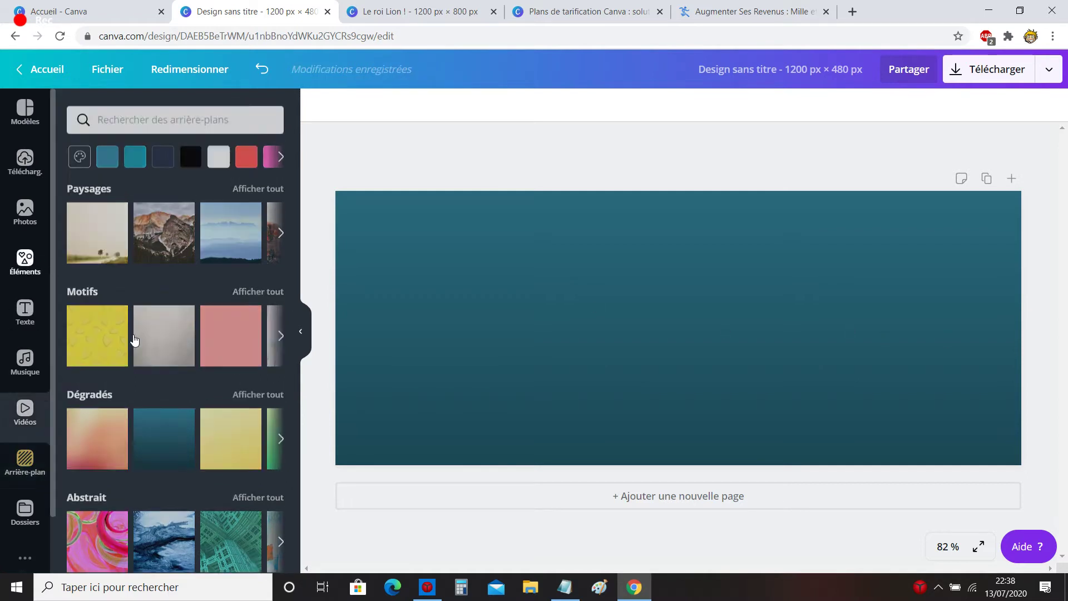
scroll(130, 303, down, 3)
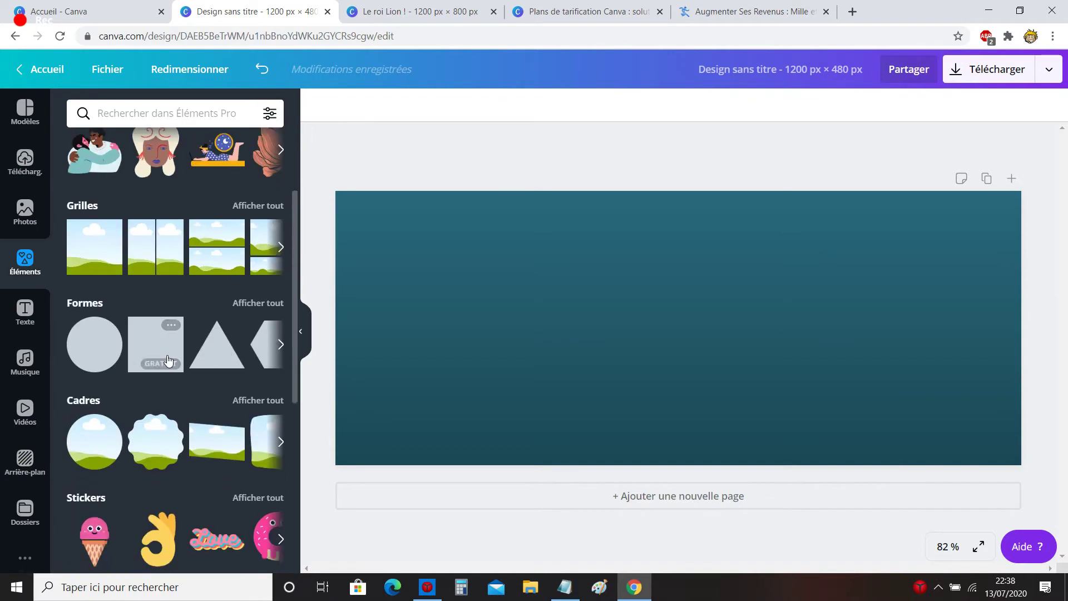
click(92, 303)
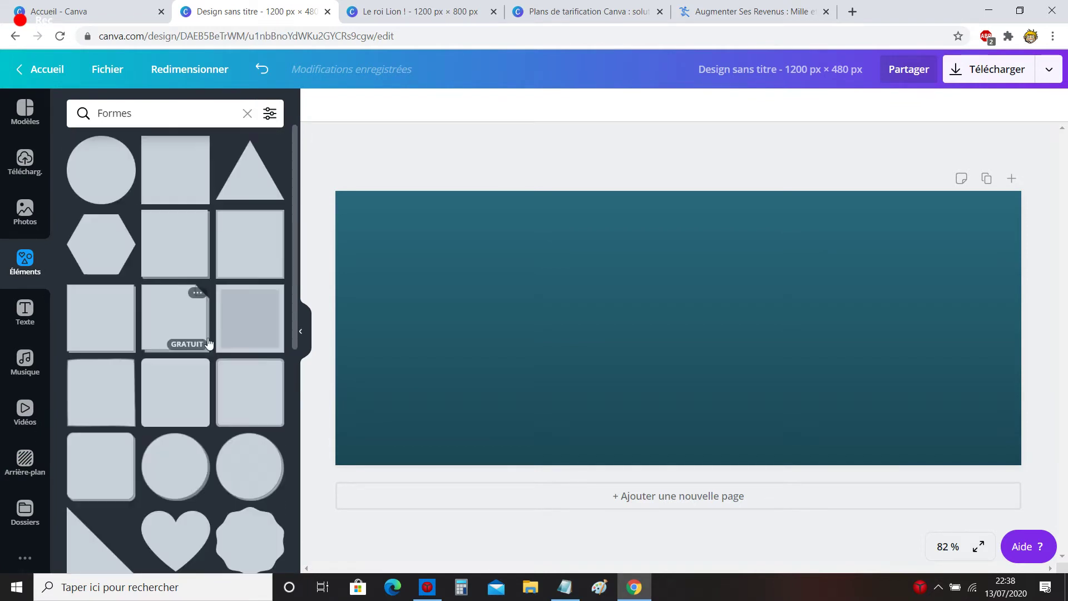
scroll(209, 343, down, 3)
scroll(209, 343, down, 10)
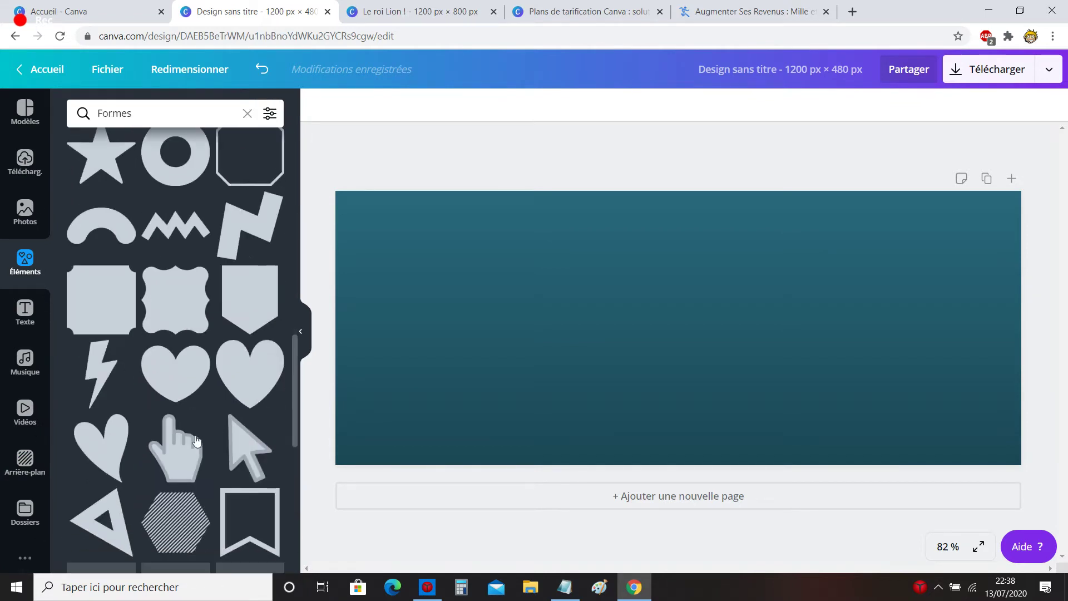
scroll(162, 378, down, 12)
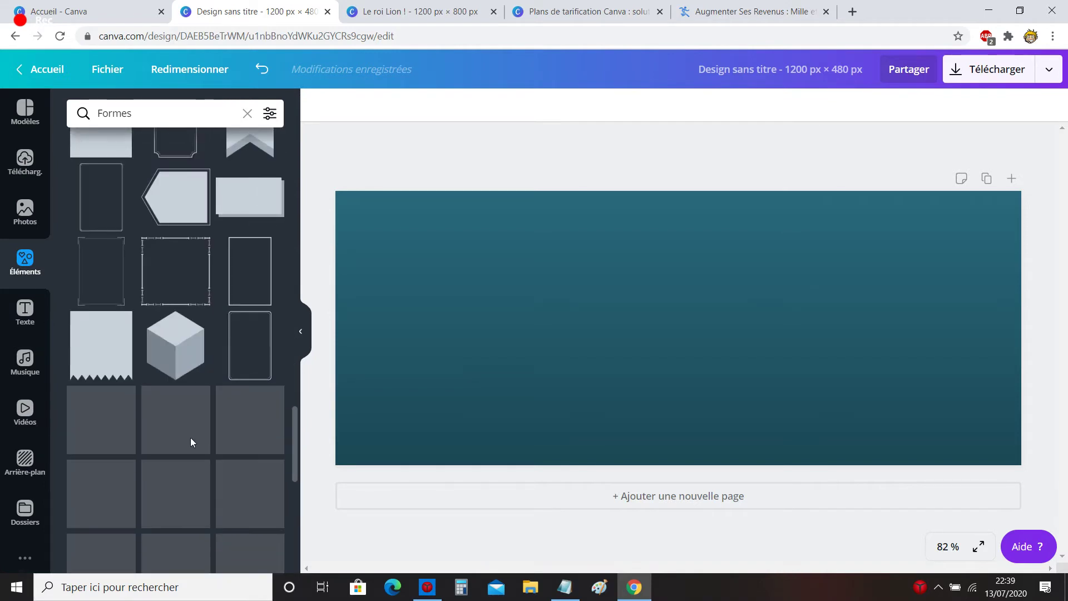
scroll(189, 356, up, 5)
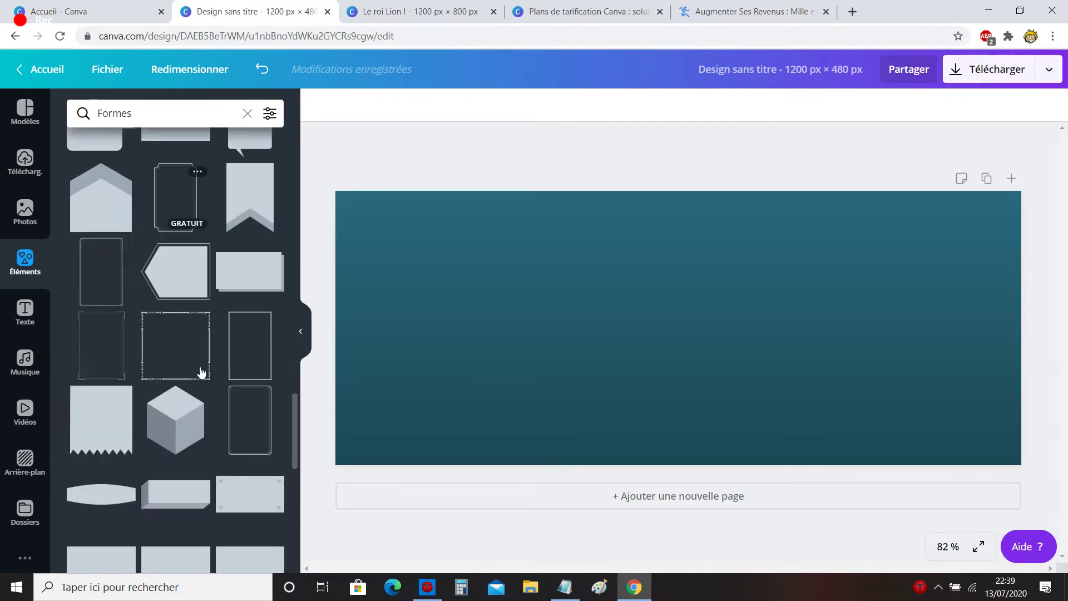
scroll(200, 372, down, 6)
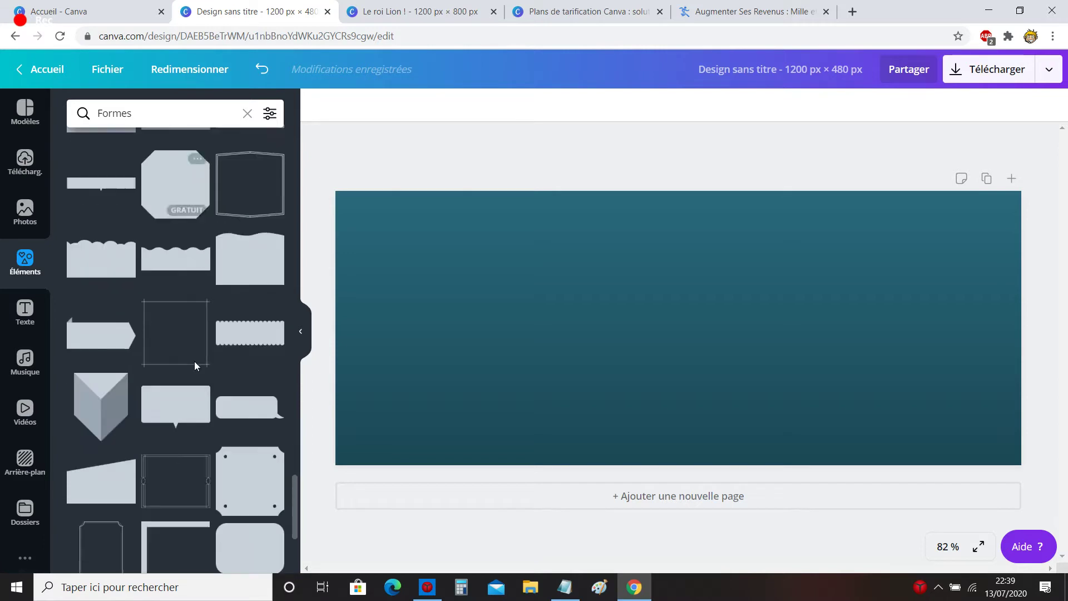
scroll(167, 439, down, 7)
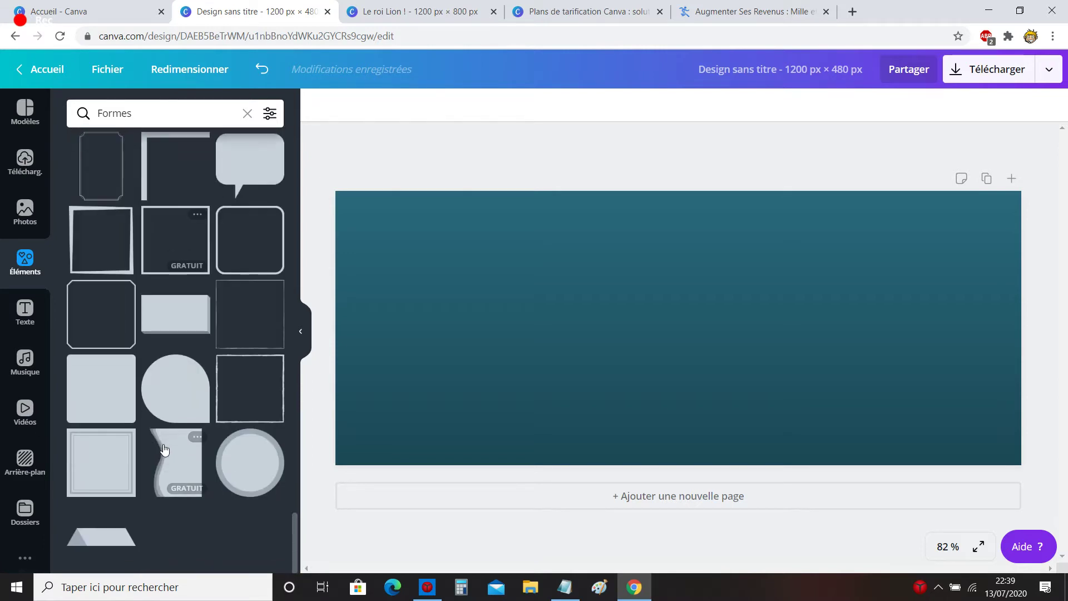
drag(165, 449, 530, 327)
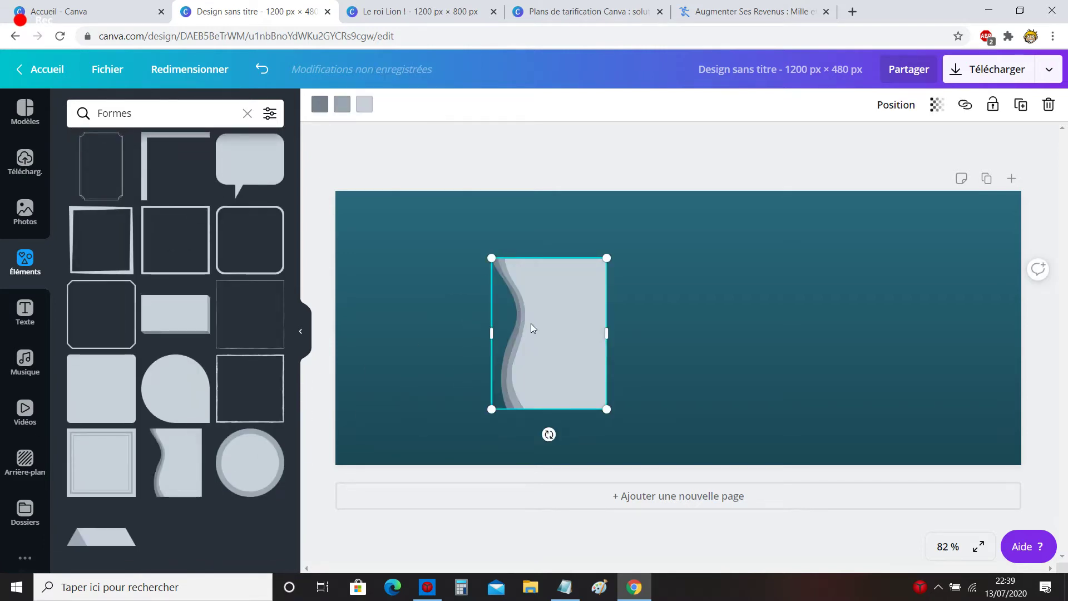
- Rotate the wavy shape about half a turn so its wave faces right, and enlarge it over the page's left part
drag(548, 434, 545, 232)
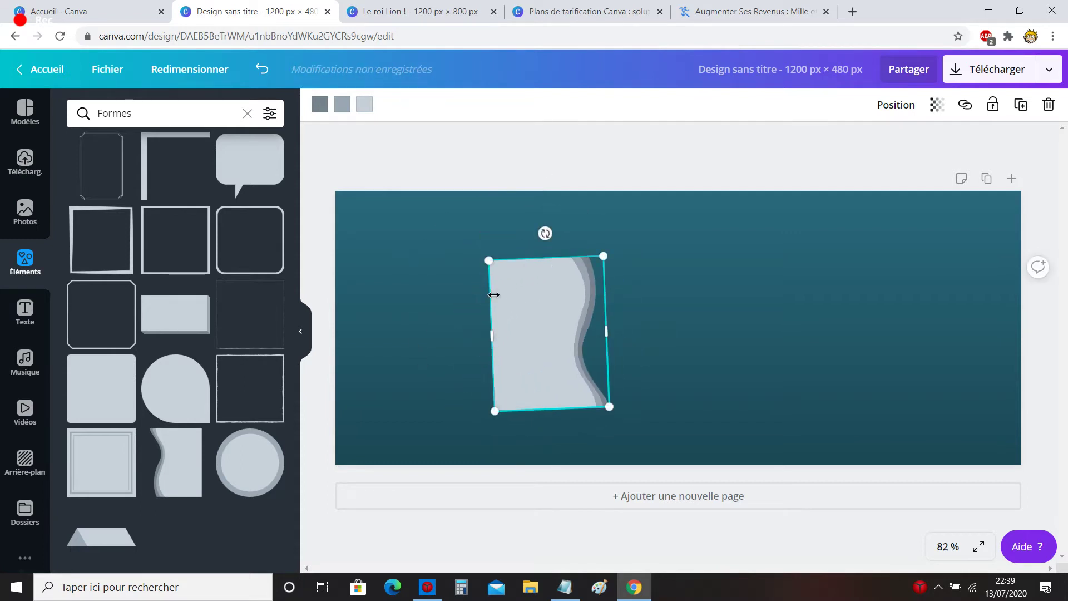
drag(491, 257, 441, 182)
drag(525, 302, 430, 310)
drag(516, 416, 583, 484)
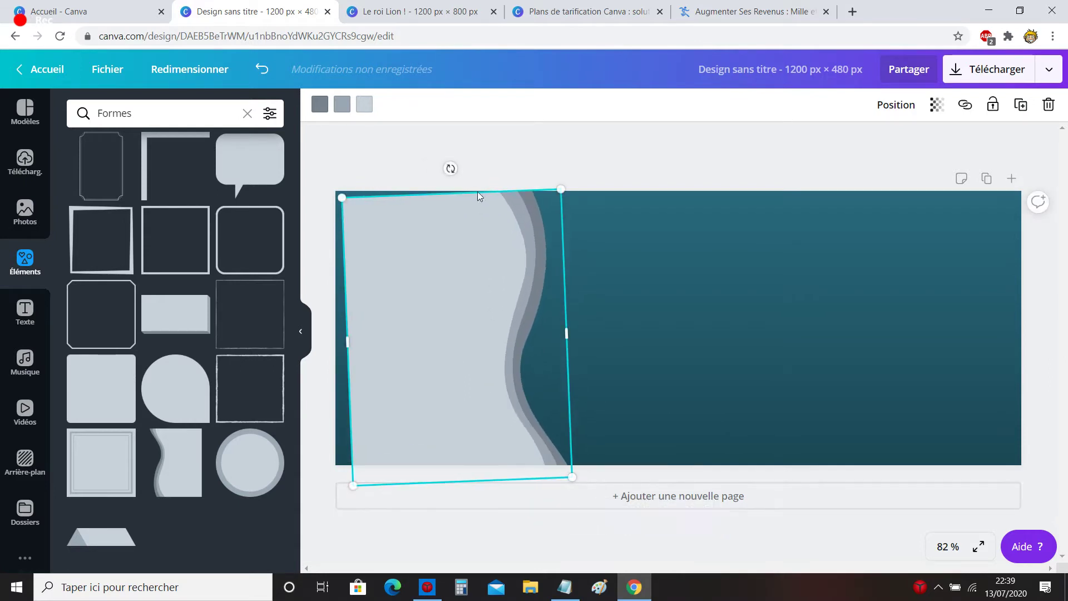
- Tilt the wavy shape slightly counter-clockwise and enlarge it until it covers the page's whole left edge
drag(450, 167, 426, 165)
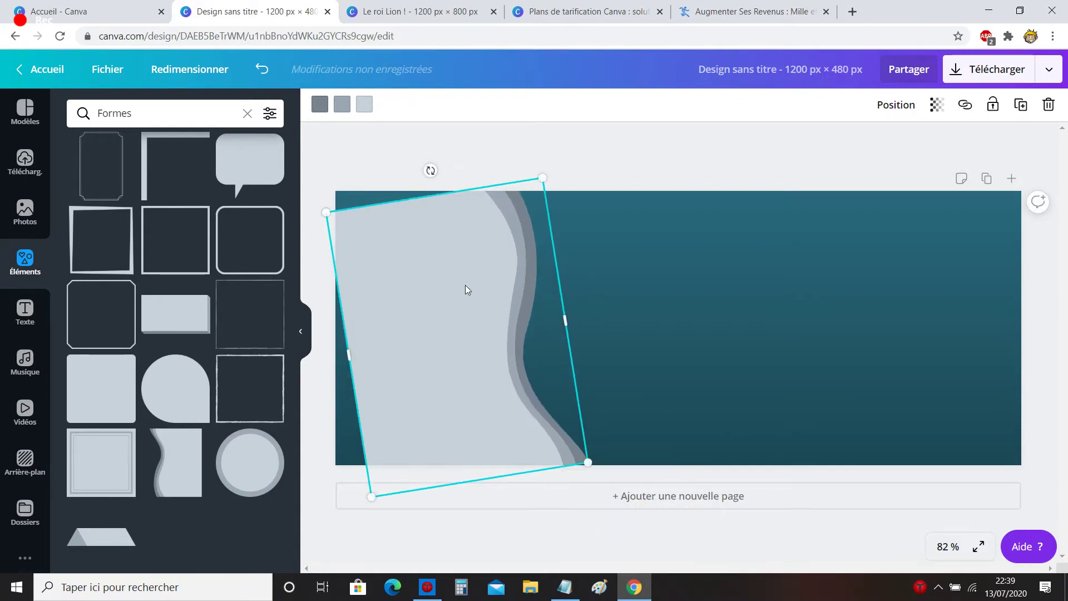
drag(465, 291, 474, 255)
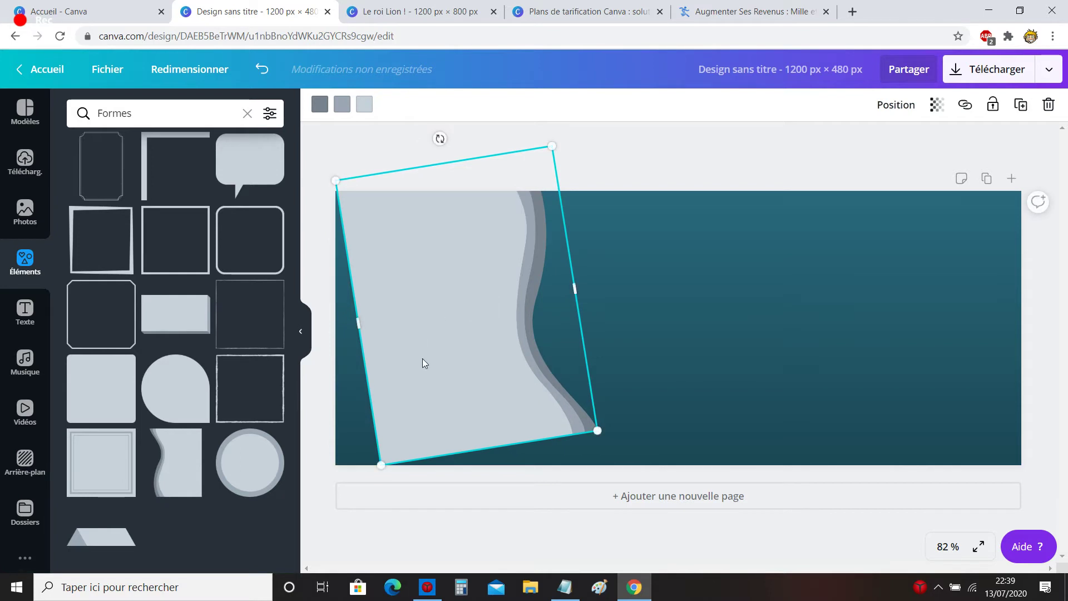
drag(381, 464, 347, 527)
- Recolor the shape's outer wave band and its main area with the document's teal, #3589a1
click(320, 104)
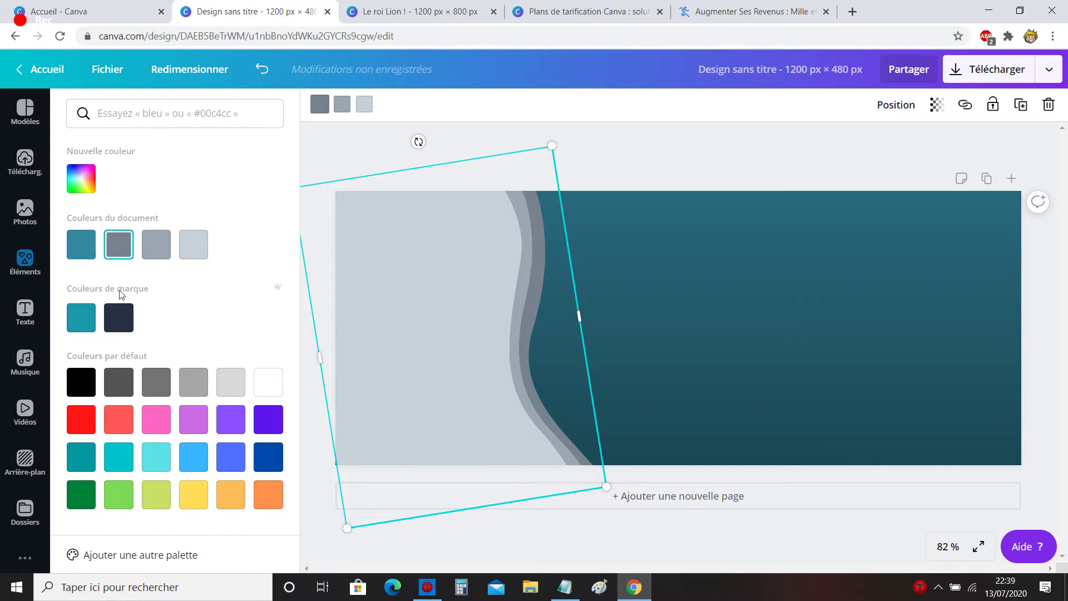
click(79, 250)
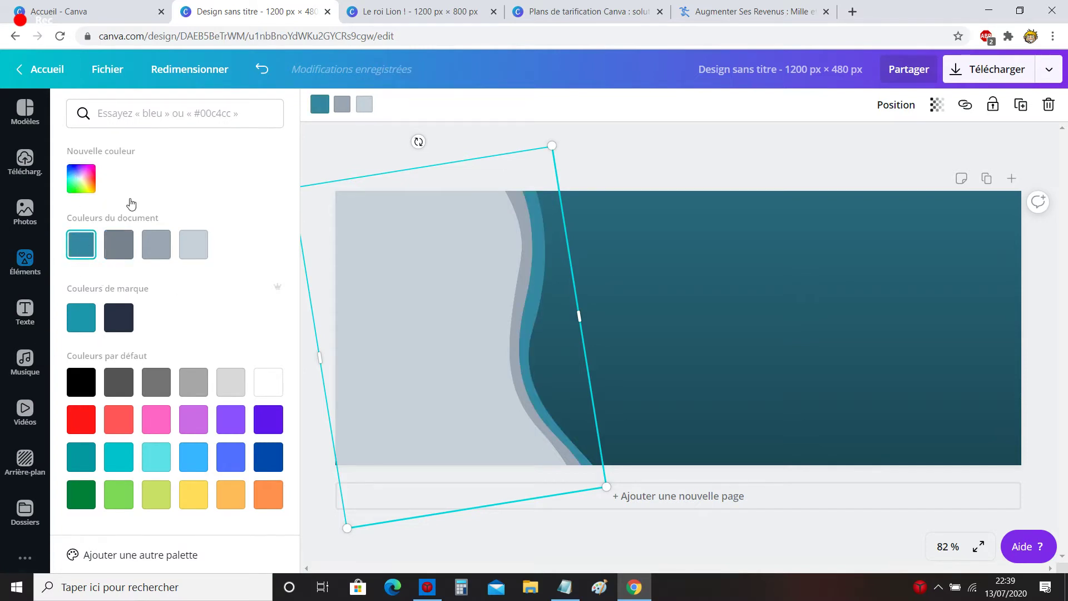
click(80, 191)
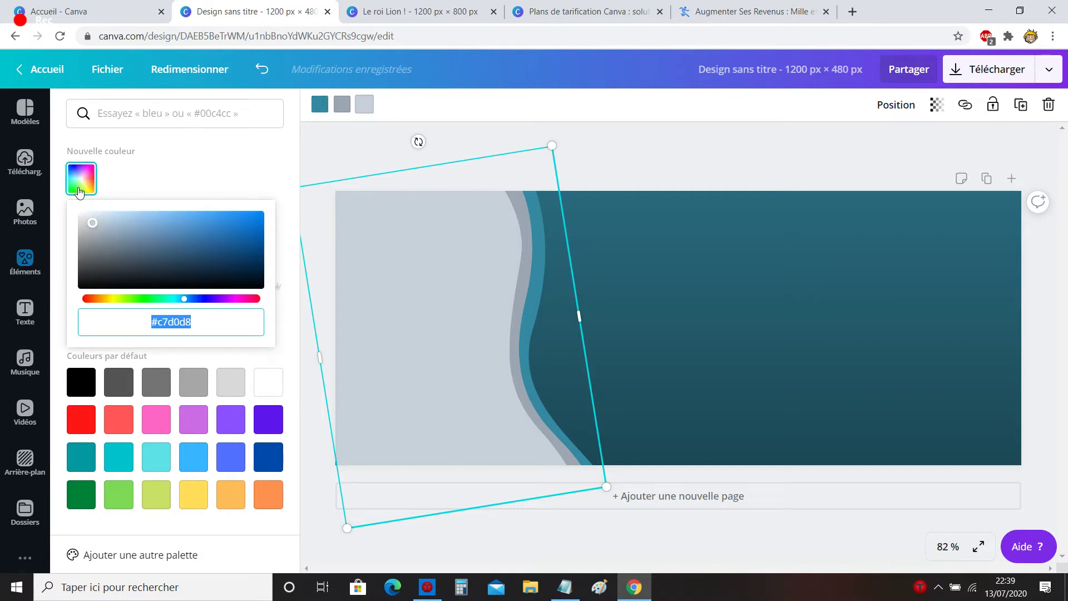
click(297, 302)
click(81, 245)
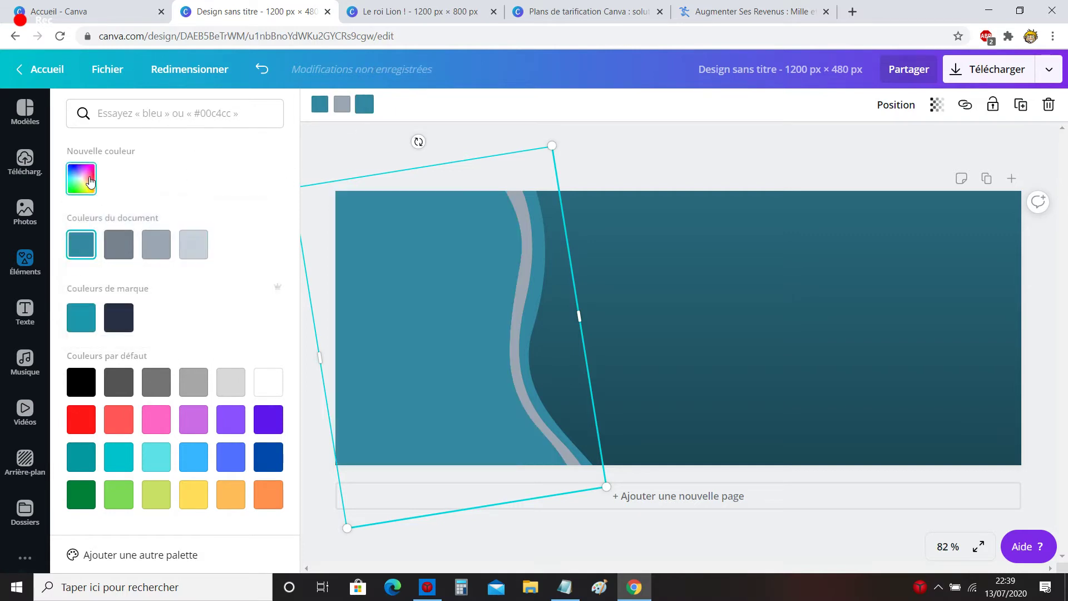
- Change the shape's main area to a deep custom blue of about #0c599f
click(81, 178)
drag(203, 238, 244, 235)
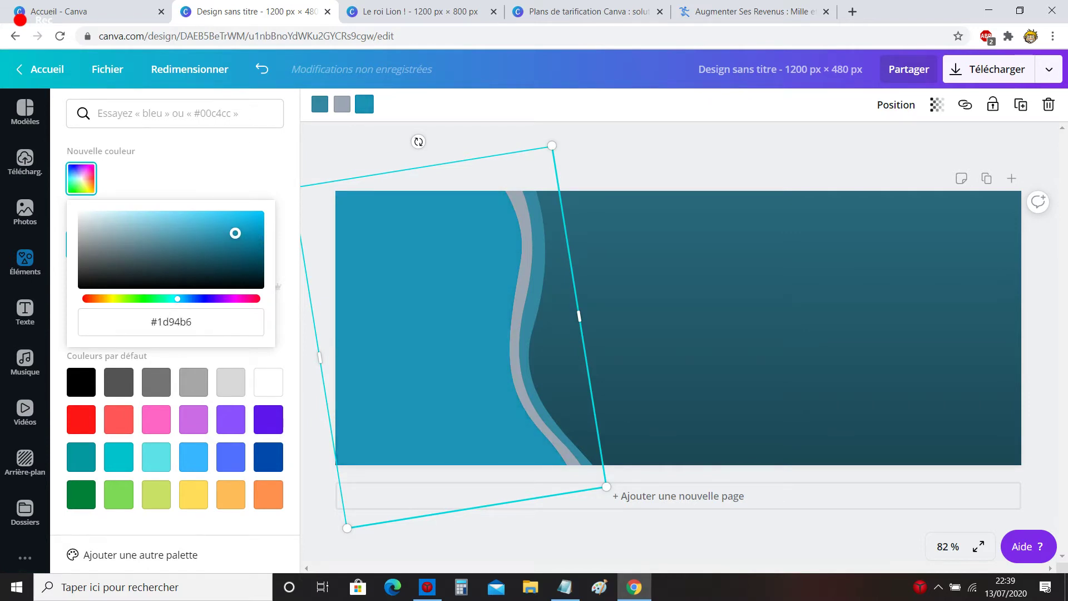
drag(185, 302, 185, 299)
drag(248, 243, 250, 241)
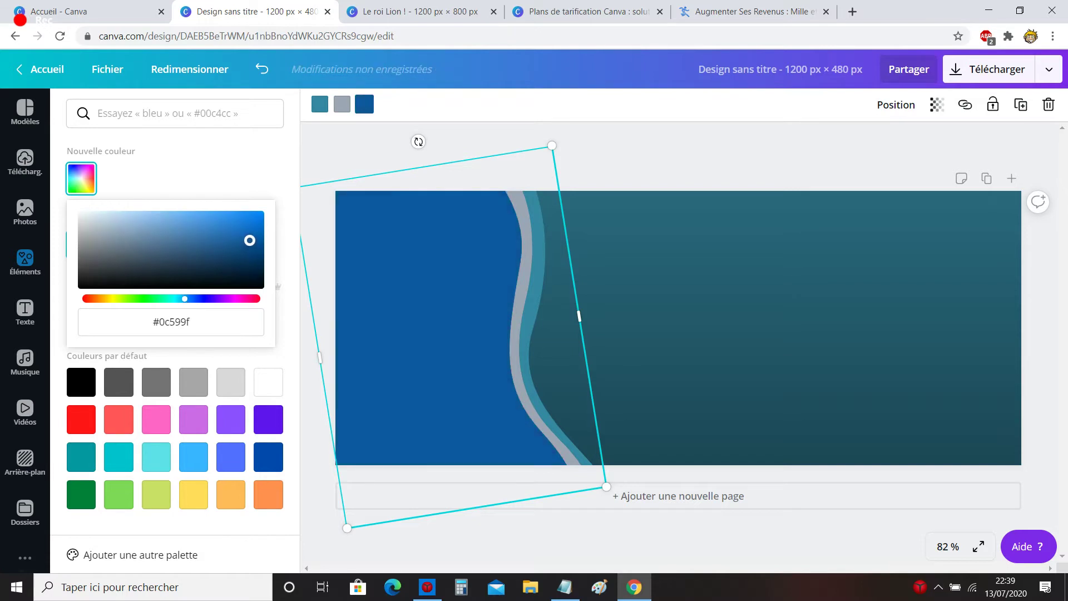
click(825, 256)
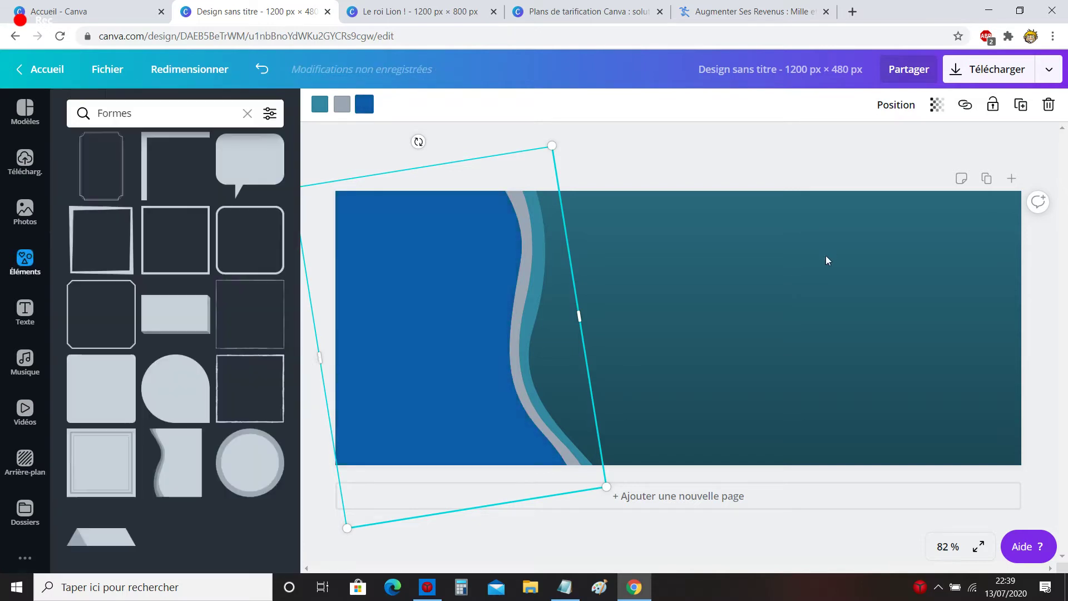
- Restore the document's teal on the shape's main area, trying the grey document colour and undoing it
click(715, 325)
click(492, 293)
click(364, 104)
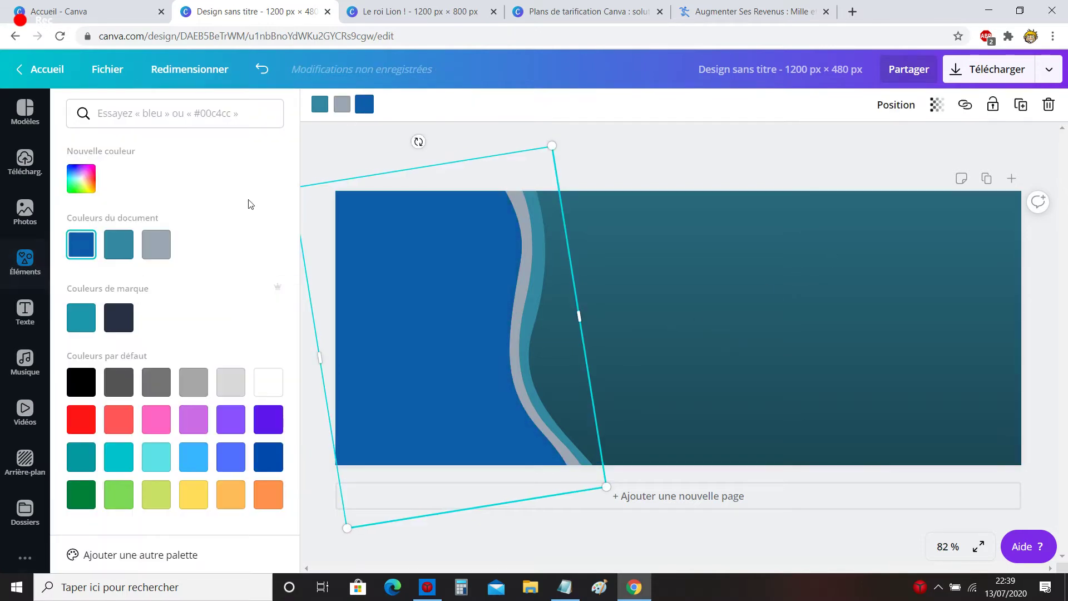
click(119, 248)
click(164, 253)
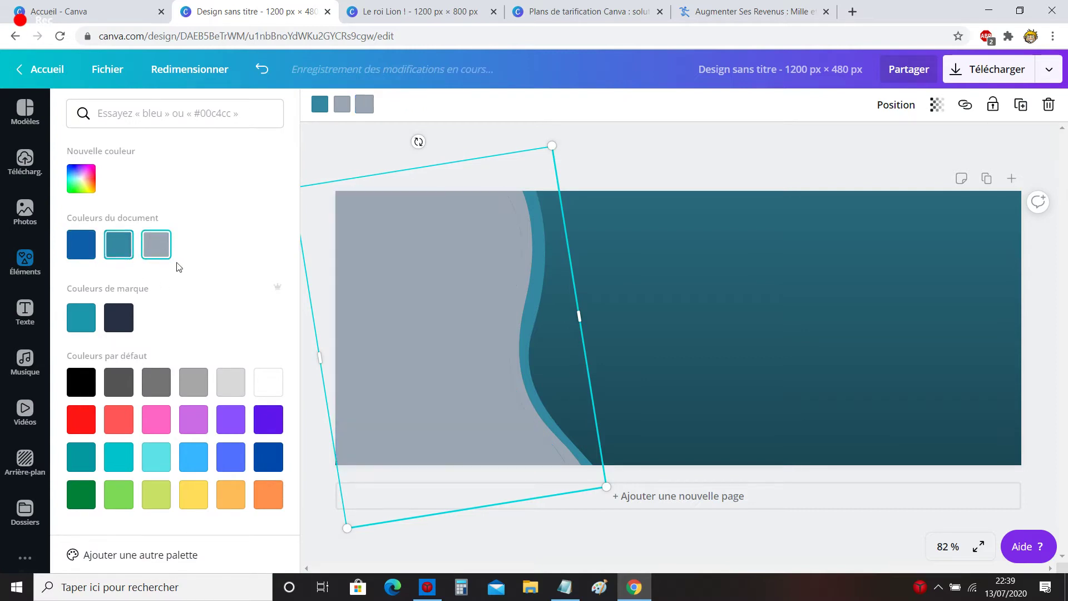
key(ctrl+z)
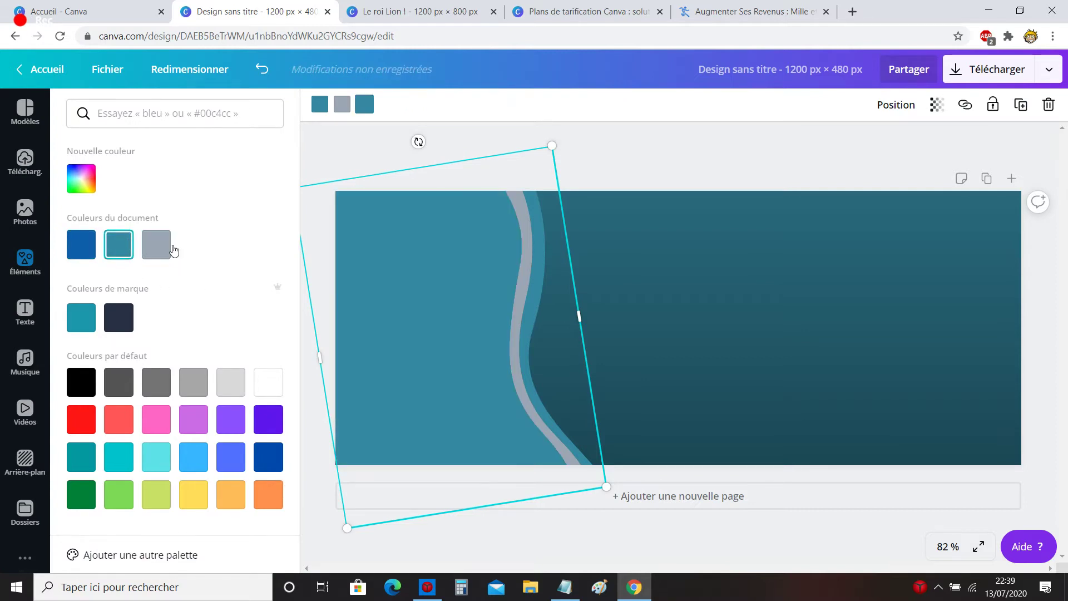
- Recolor the shape's grey middle wave band with a bright custom light blue
click(339, 105)
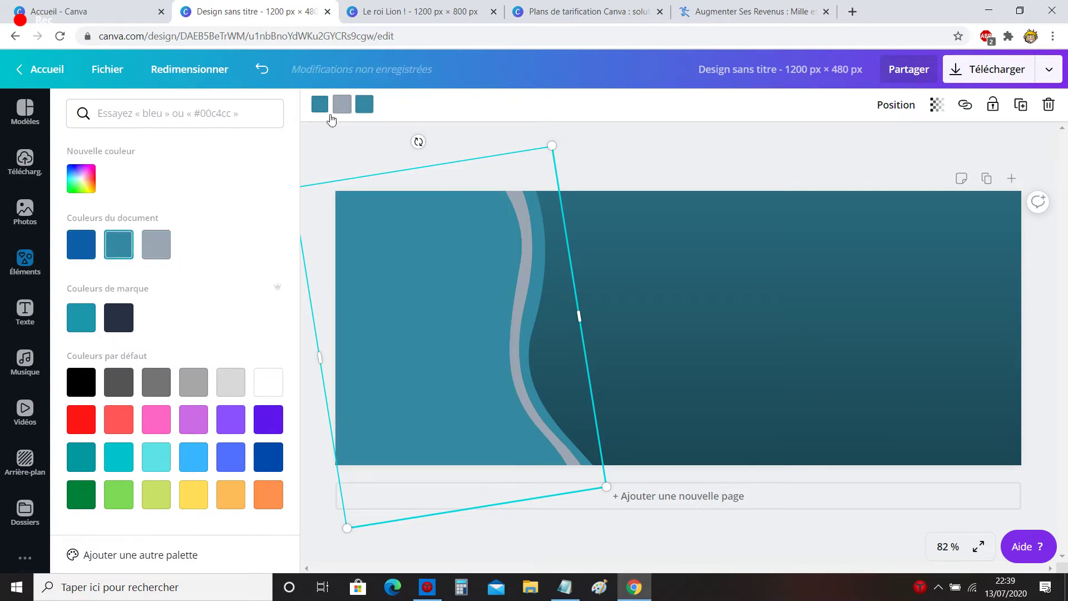
click(85, 178)
key(ctrl+v)
click(172, 175)
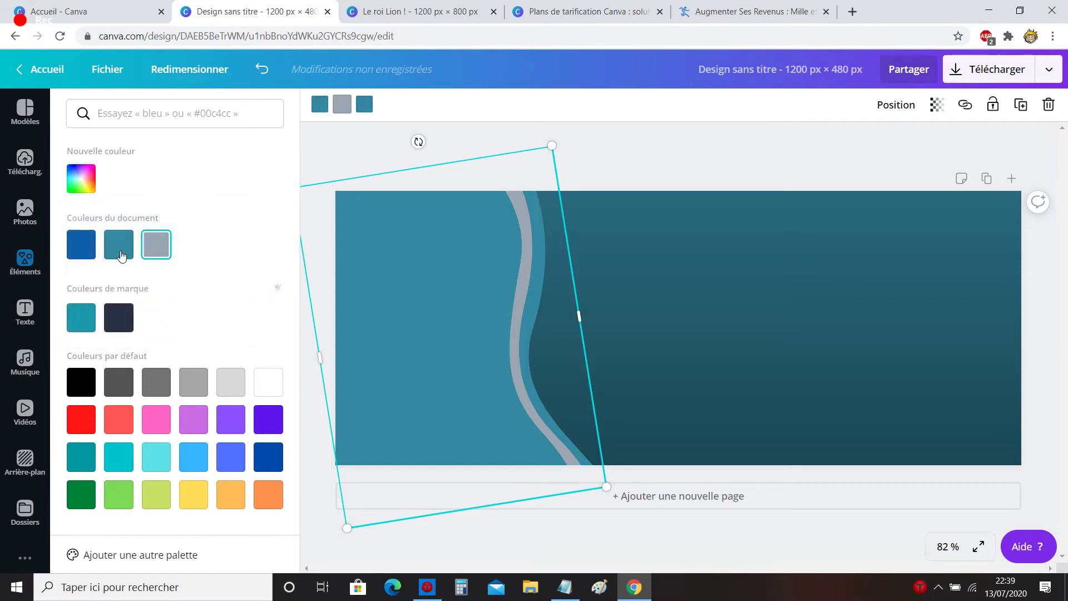
click(81, 180)
text(#4ccbef)
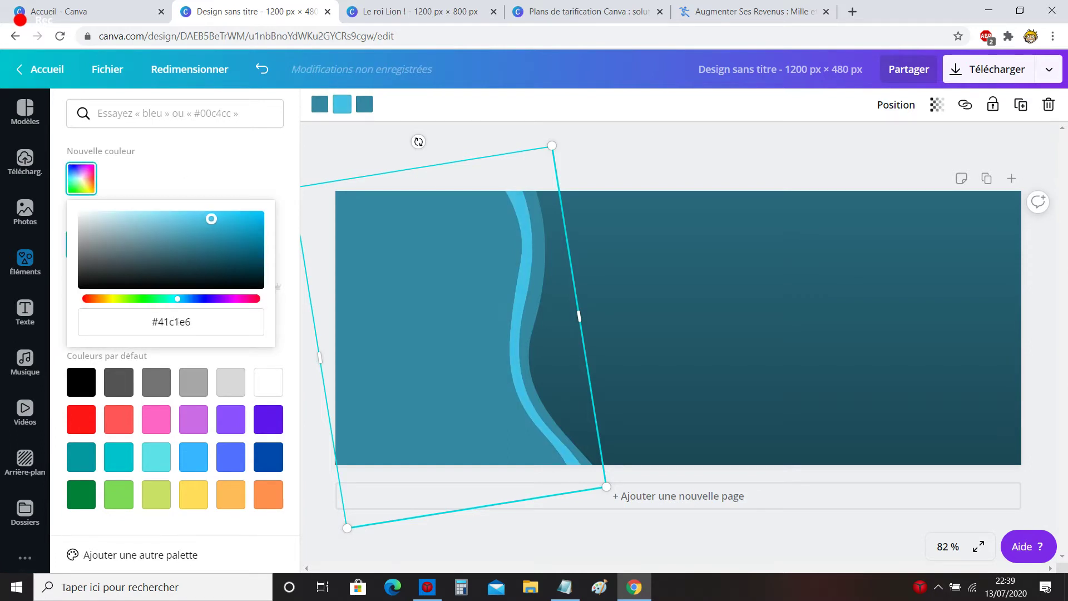
key(Escape)
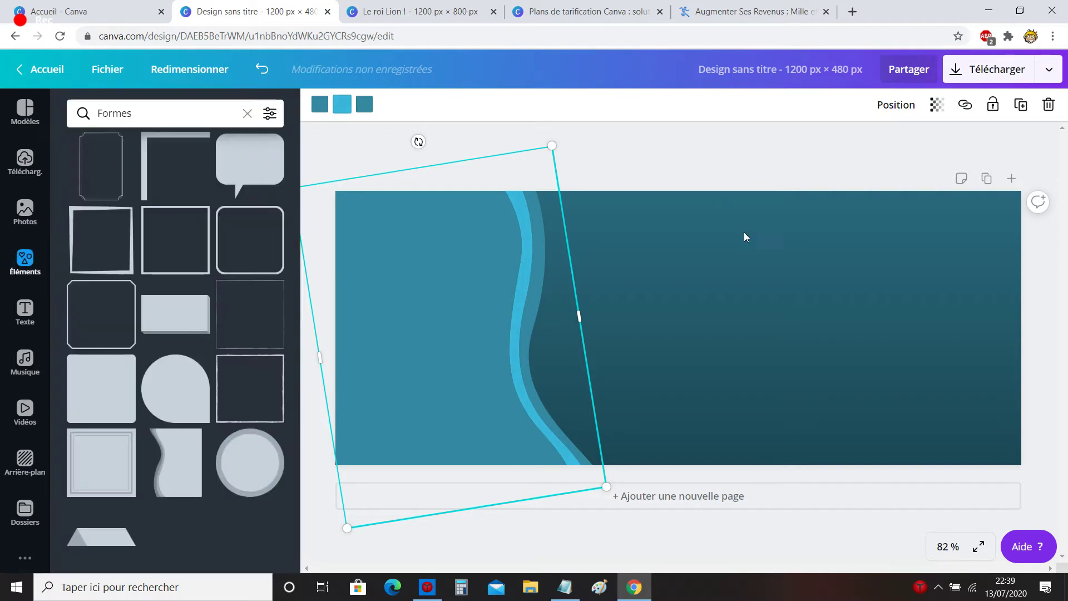
key(Escape)
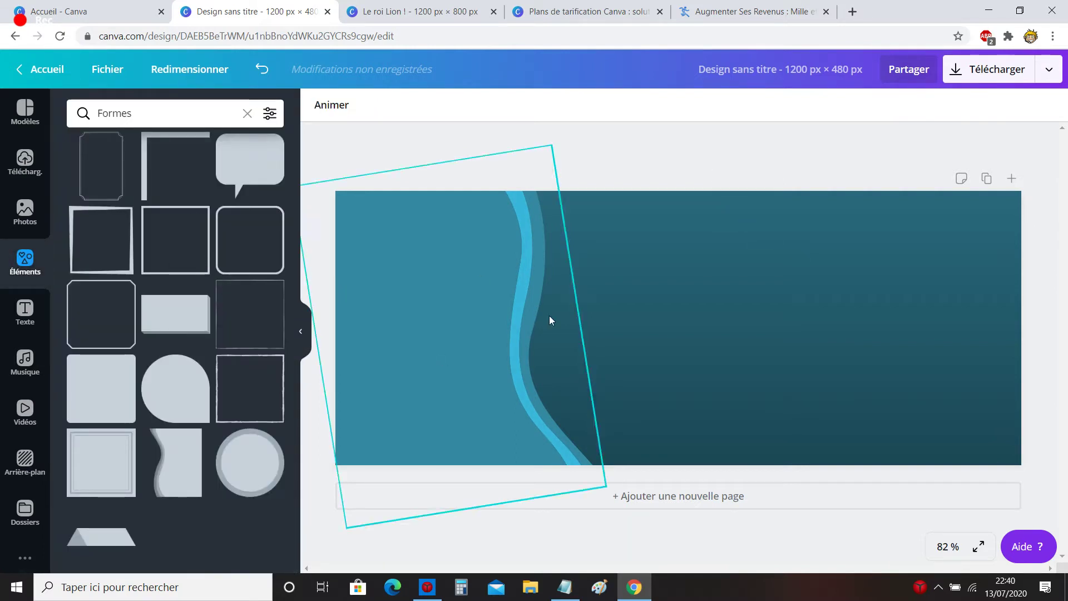
- Recolor the shape's middle wave band with a softer blue of about #41a5c2, starting from the document's teal
click(406, 328)
click(342, 104)
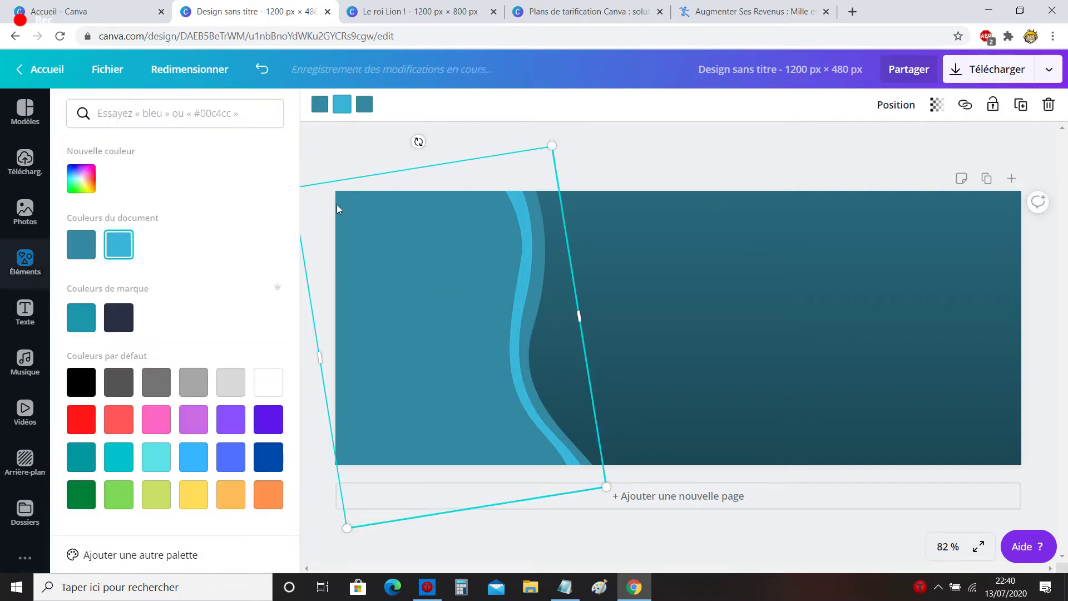
click(89, 240)
click(93, 181)
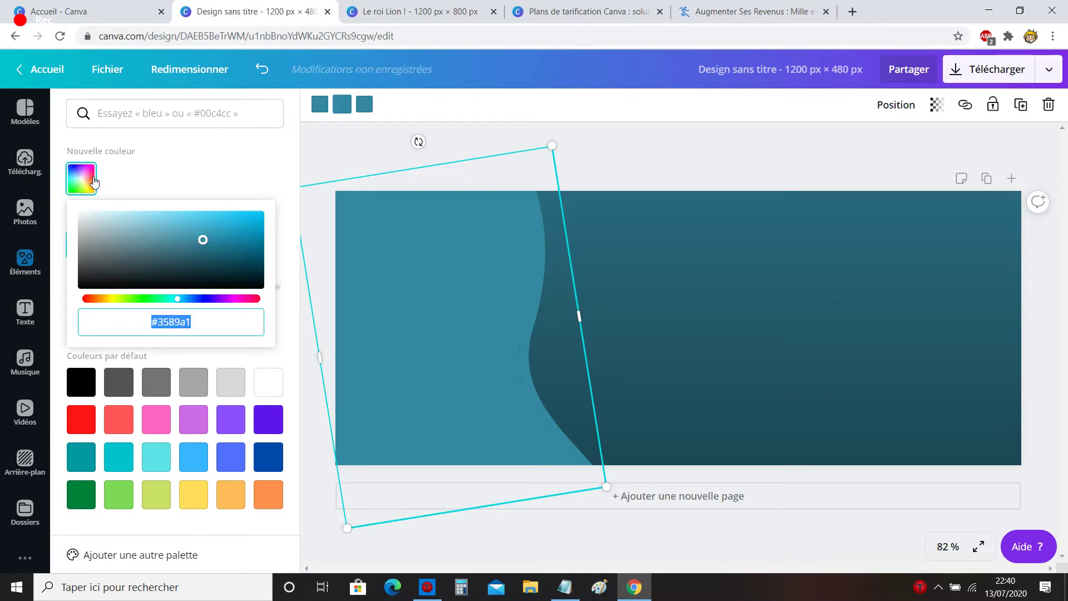
mouse_move(203, 240)
mouse_down()
mouse_move(236, 241)
mouse_move(257, 226)
mouse_move(211, 227)
mouse_up()
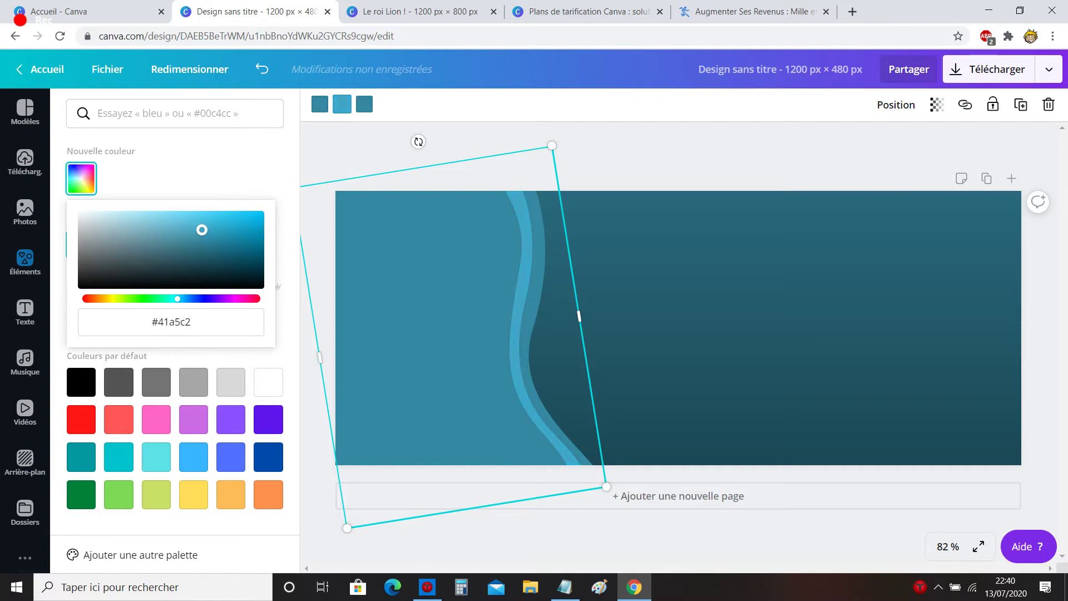
click(221, 177)
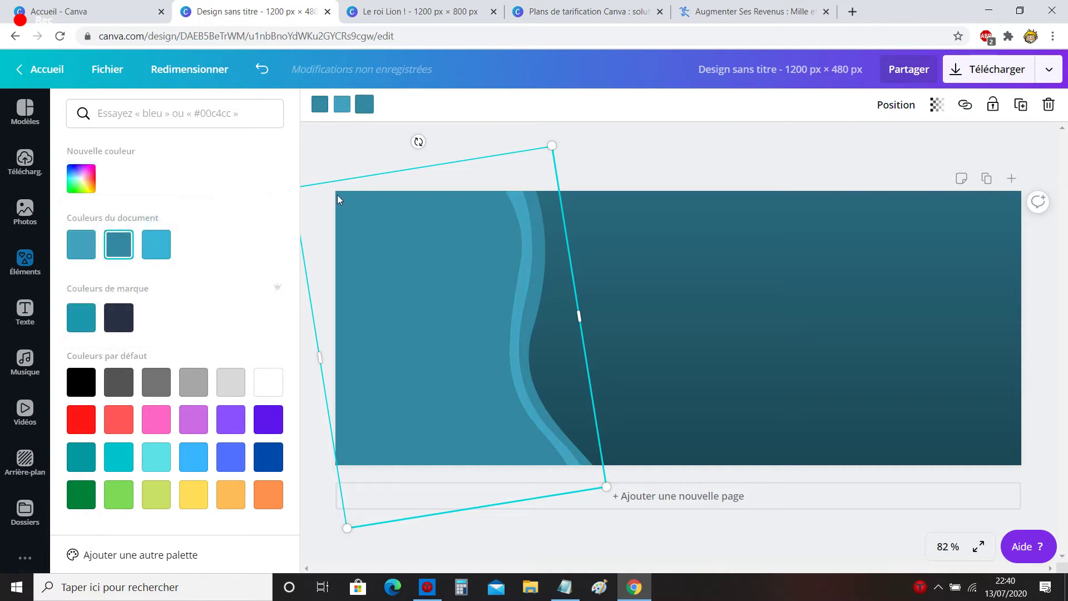
- Darken the shape's main area to a custom teal of about #26768d and deselect the shape
click(84, 184)
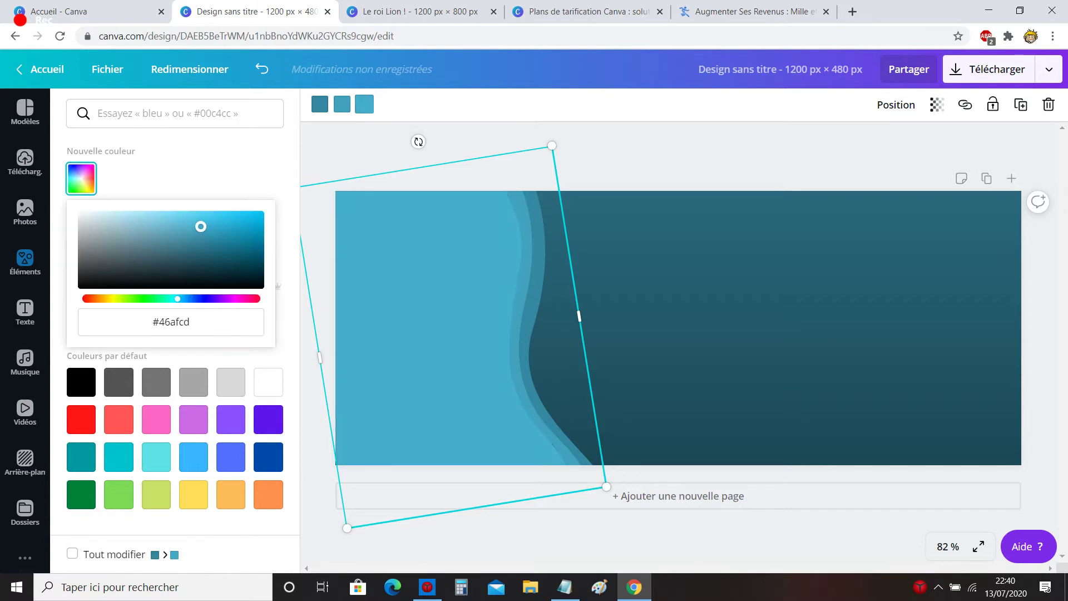
drag(201, 229, 214, 246)
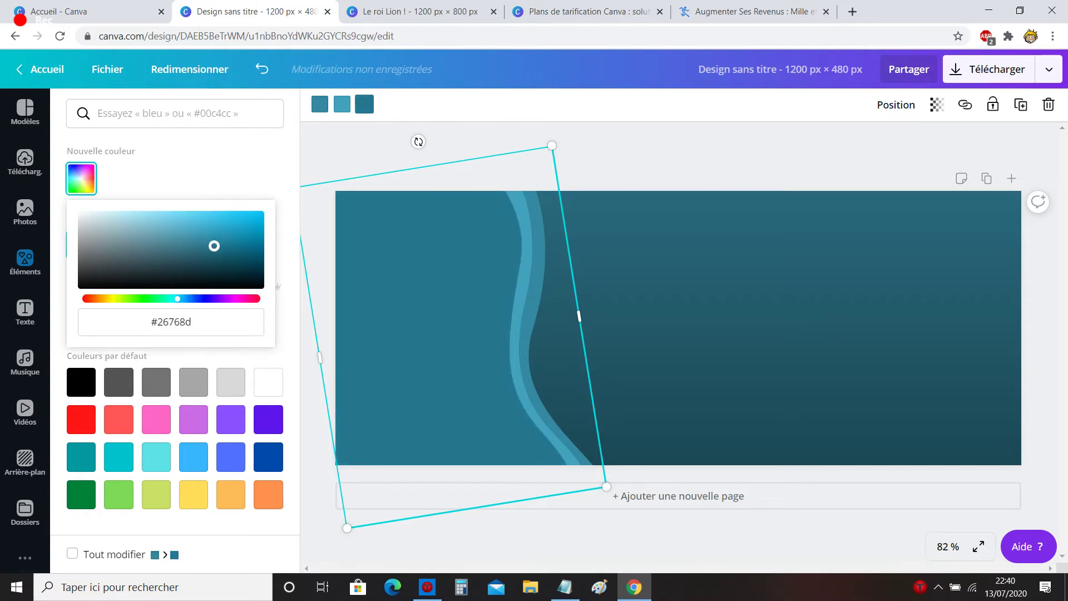
click(25, 260)
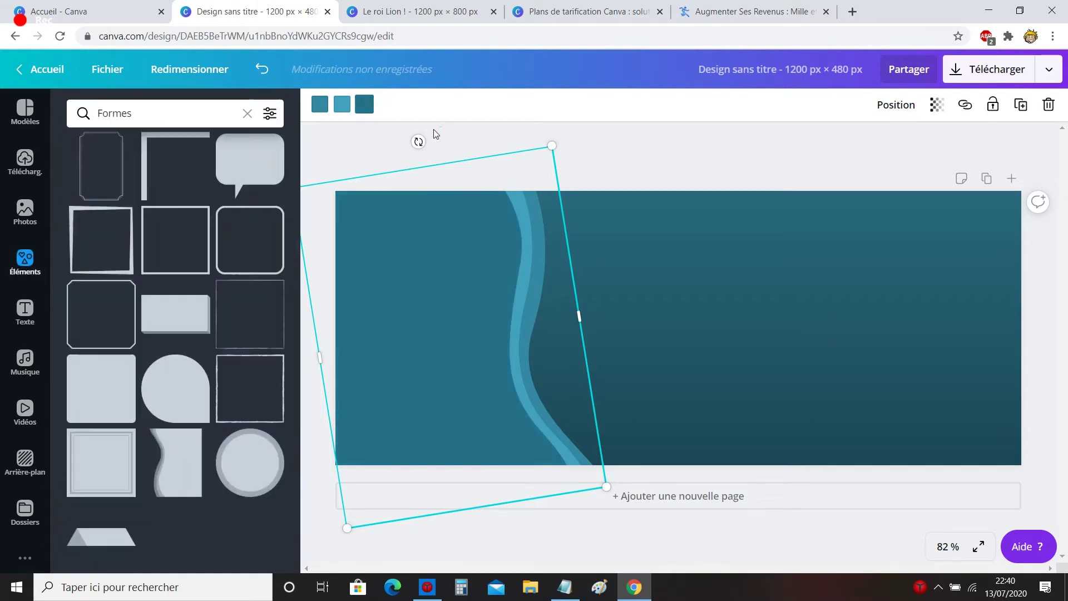
click(748, 129)
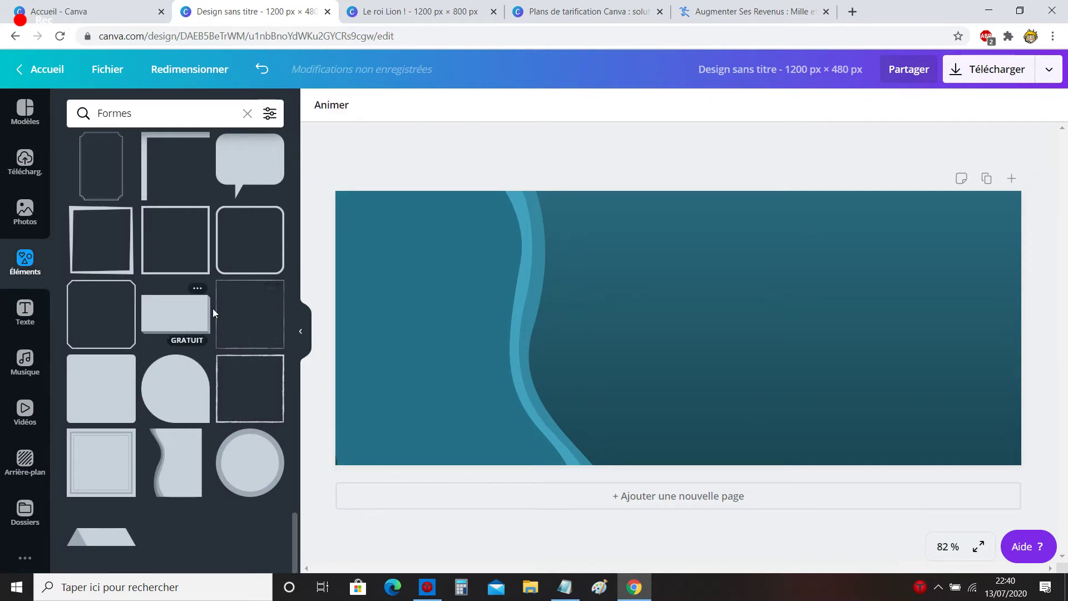
- Add the "L'atelier du chocolat" text layout to the banner, right of the wavy shape
click(25, 314)
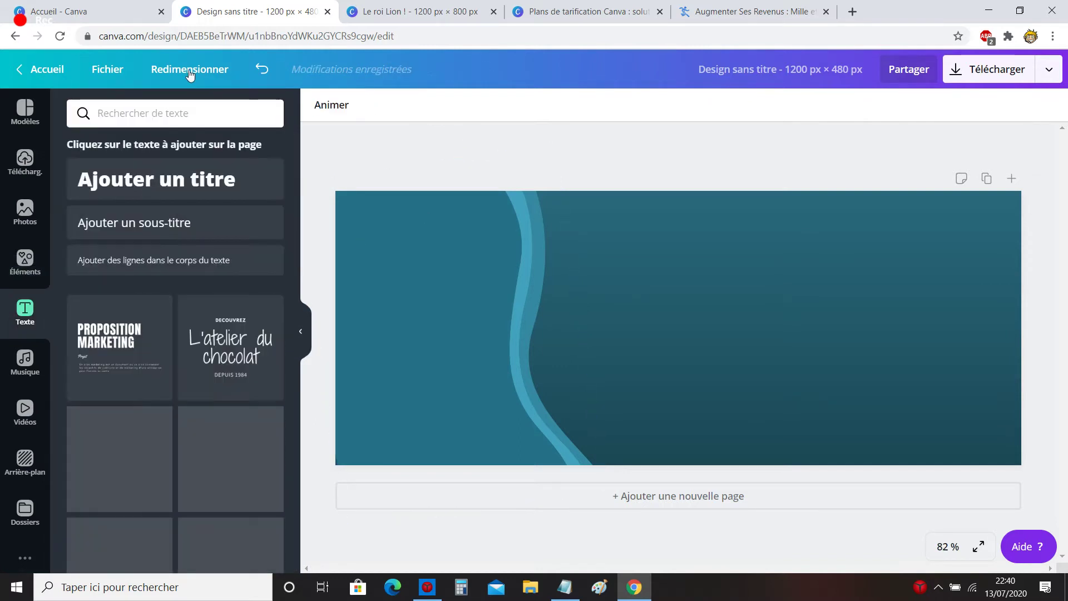
scroll(209, 234, down, 3)
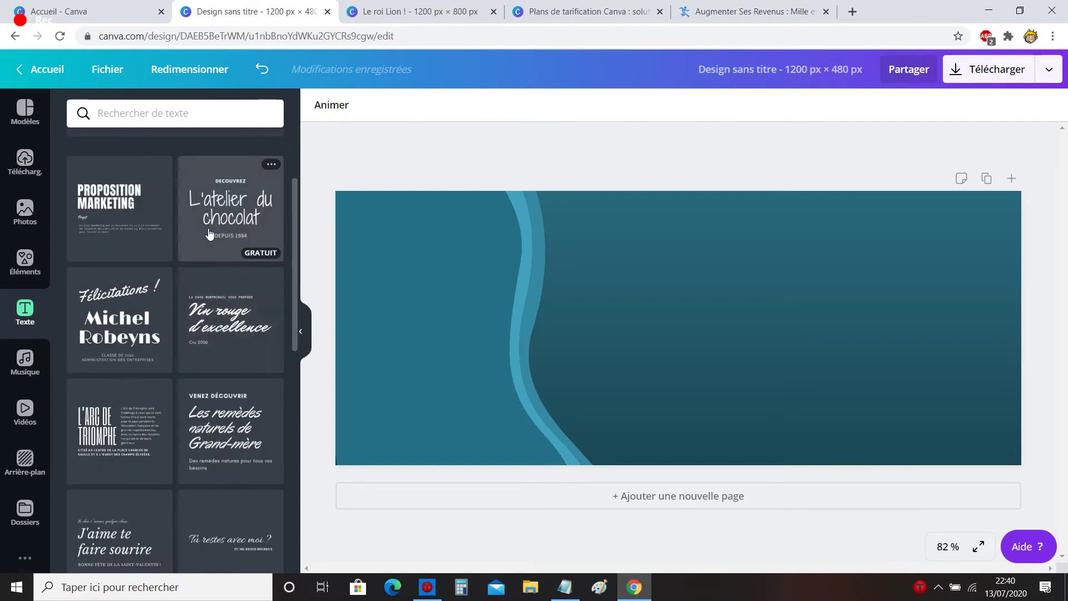
scroll(210, 234, down, 2)
scroll(229, 372, up, 4)
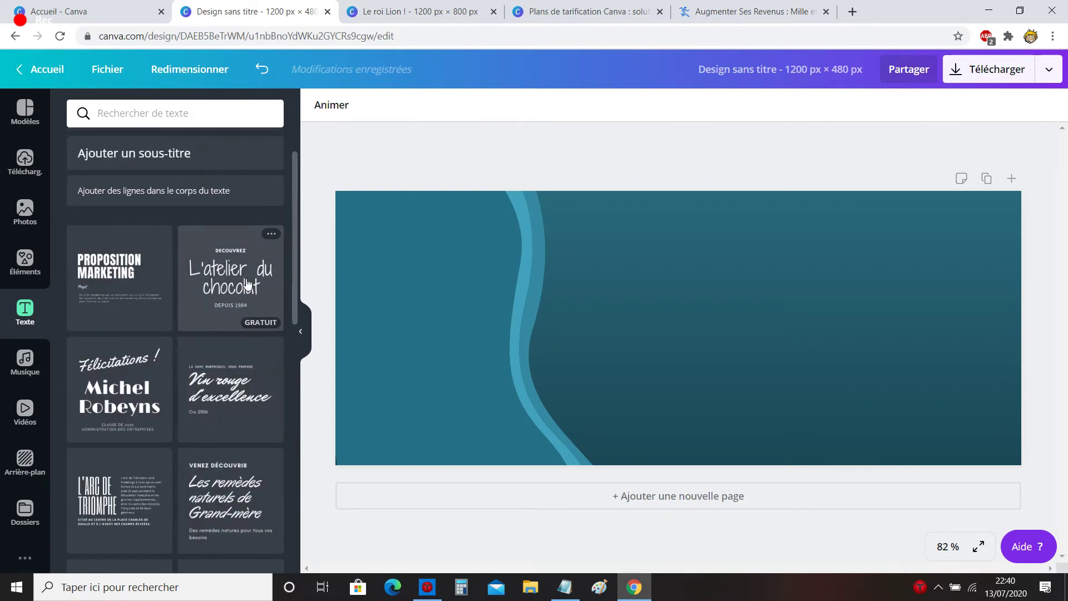
drag(247, 286, 721, 333)
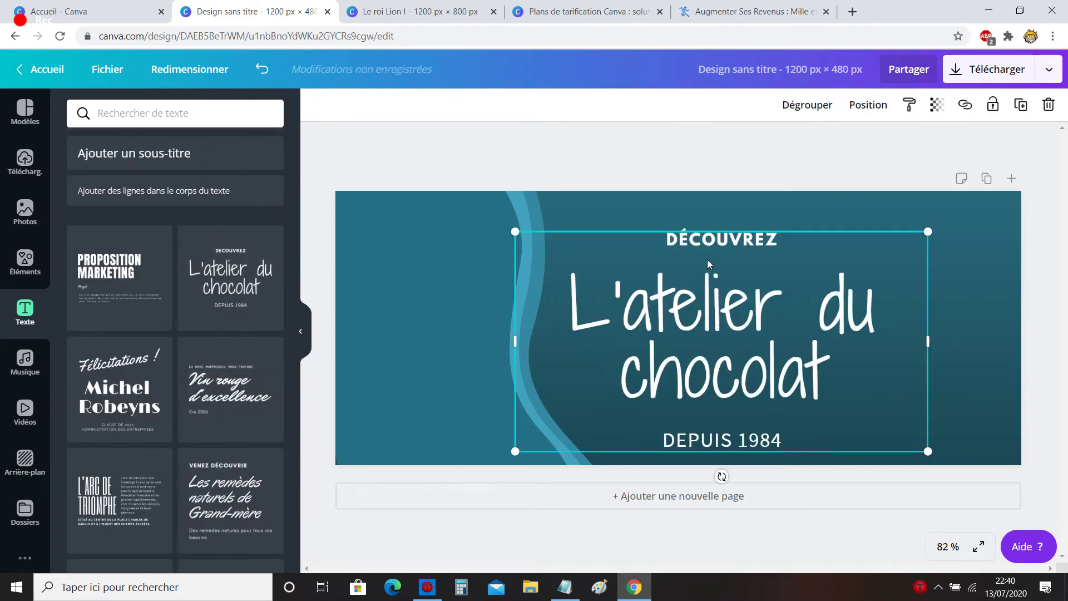
- Delete the "DÉCOUVREZ" and "DEPUIS 1984" lines from the added text group
click(690, 239)
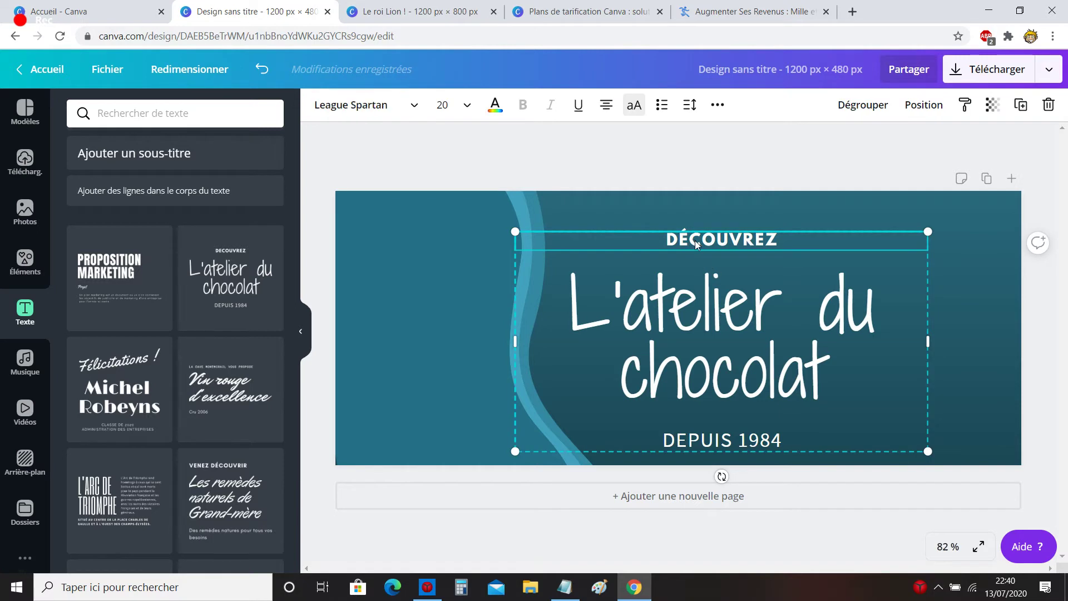
key(Delete)
click(734, 443)
key(Delete)
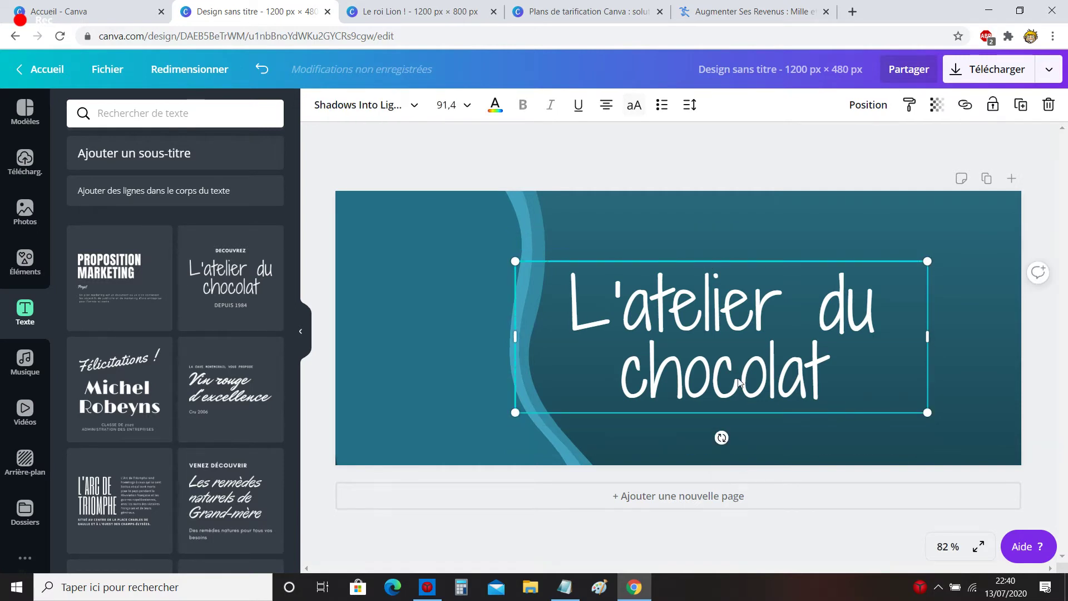
- Replace the "L'atelier du chocolat" text with "Illustrer son blog avec Canva"
double_click(715, 343)
triple_click(715, 343)
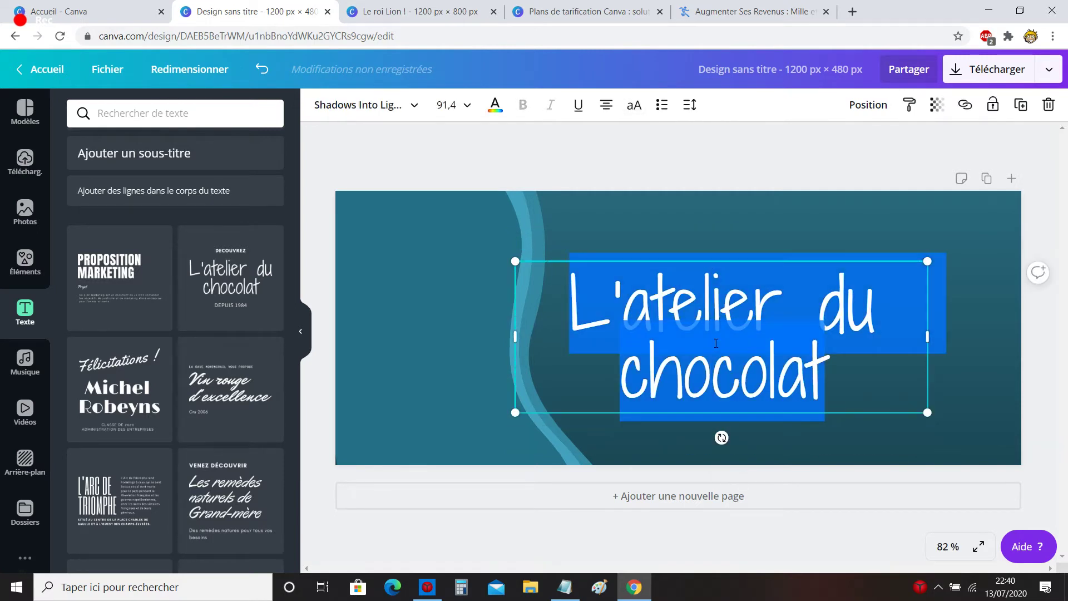
text(Illustrer so)
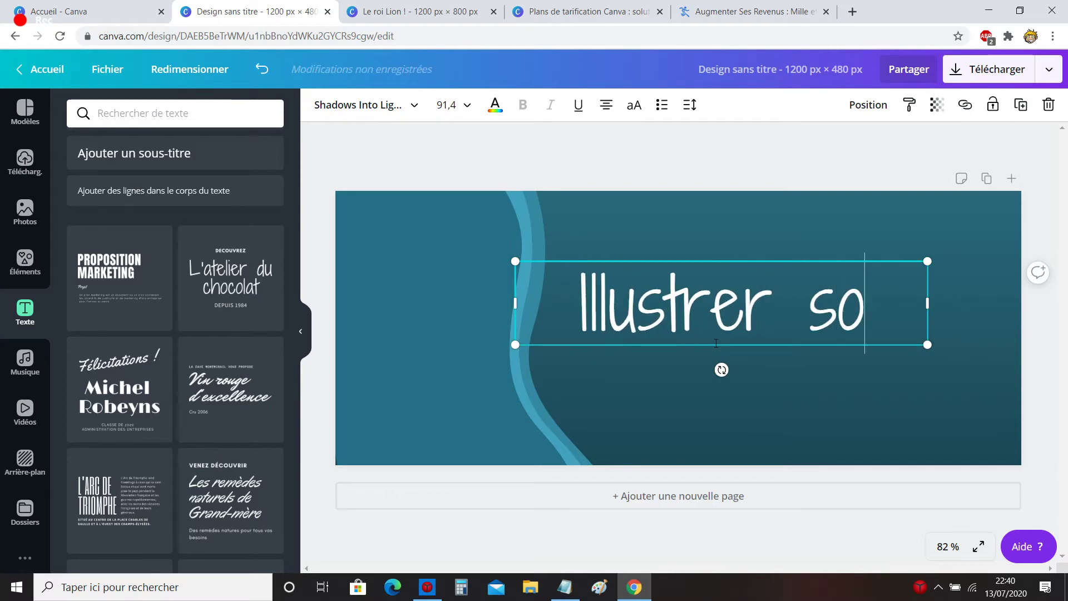
text(n blog ave)
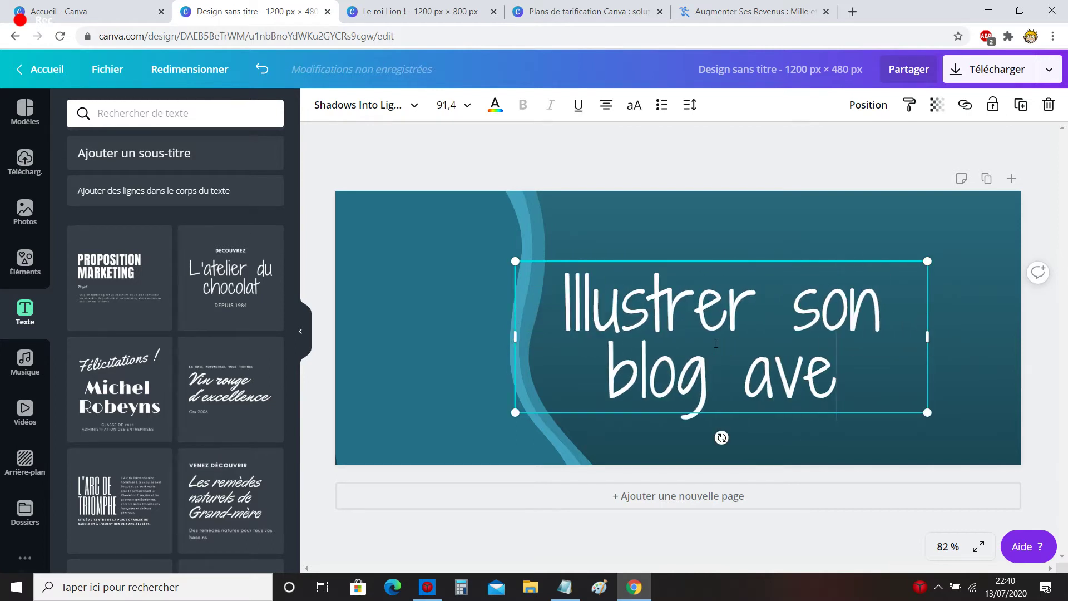
text(c)
text(Canva)
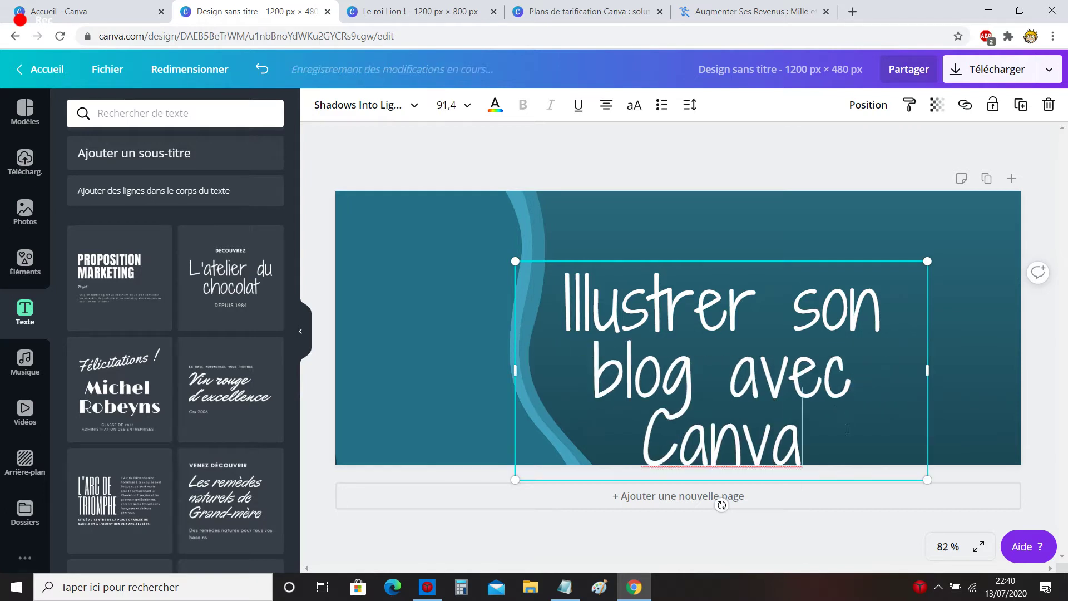
- Try several recently used fonts on the whole title, including Amsterdam Three, Amazone and Amsterdam Two
drag(847, 429, 560, 293)
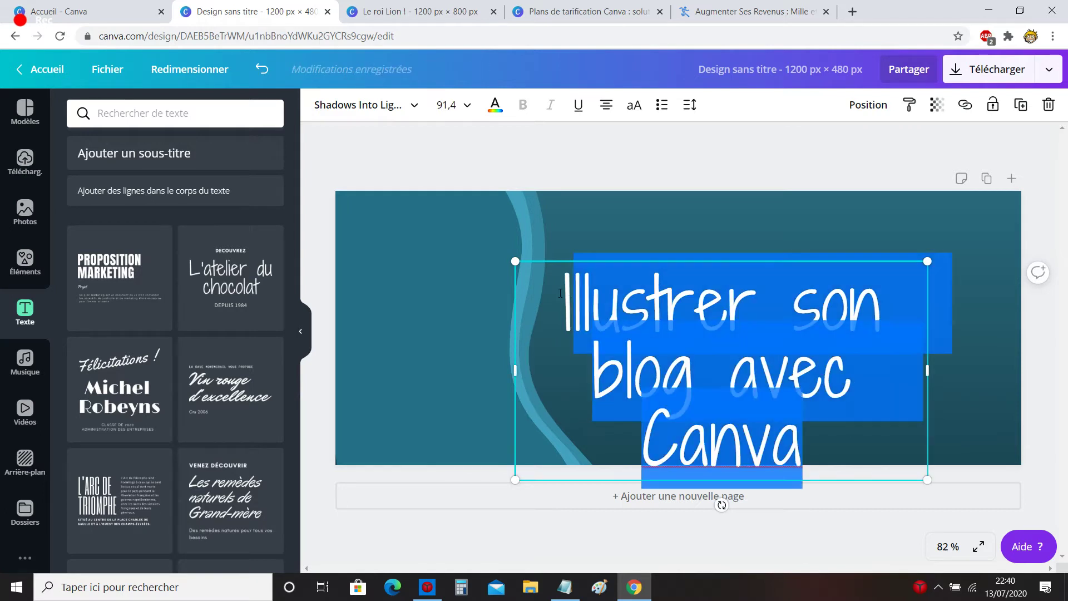
click(410, 115)
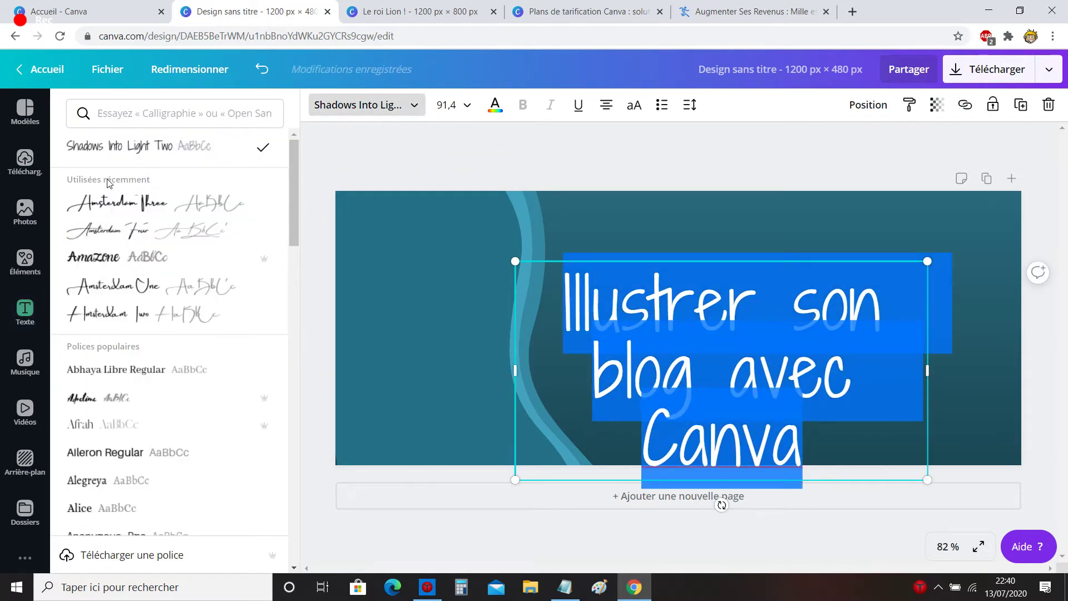
click(167, 208)
click(148, 232)
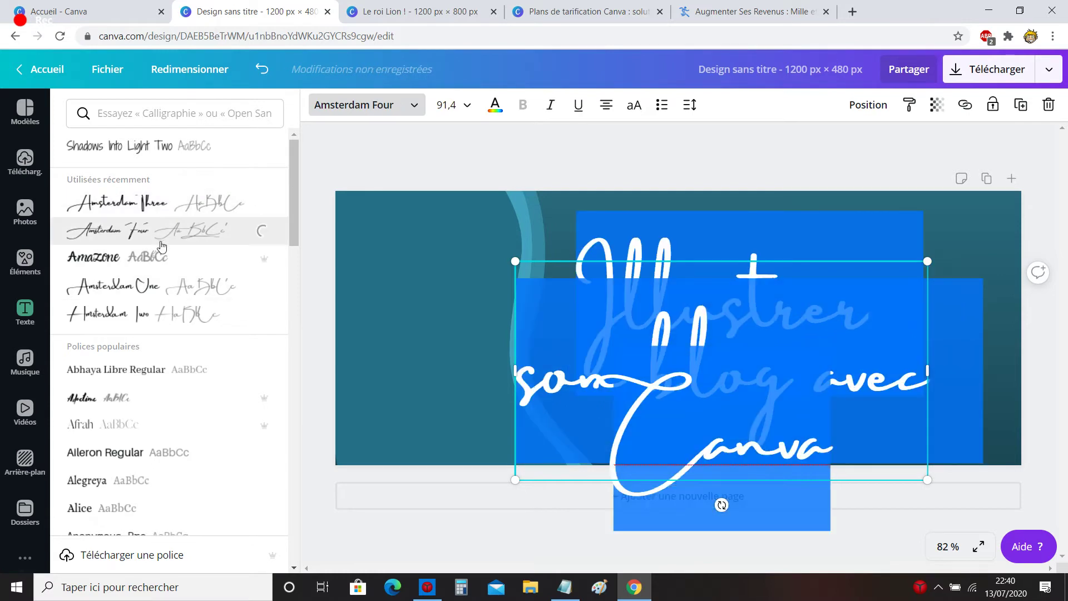
click(148, 261)
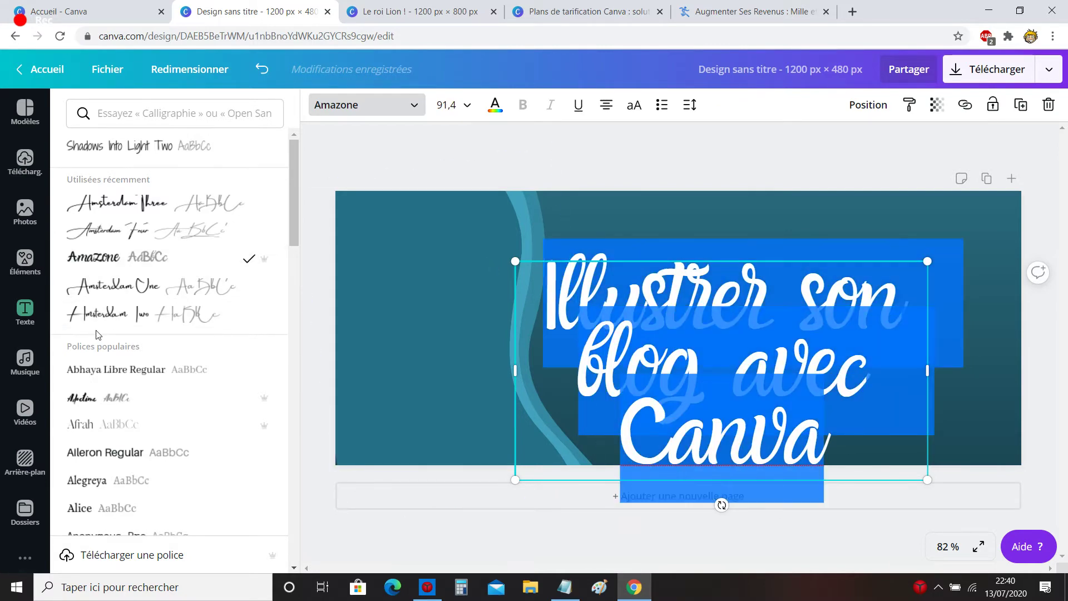
click(114, 286)
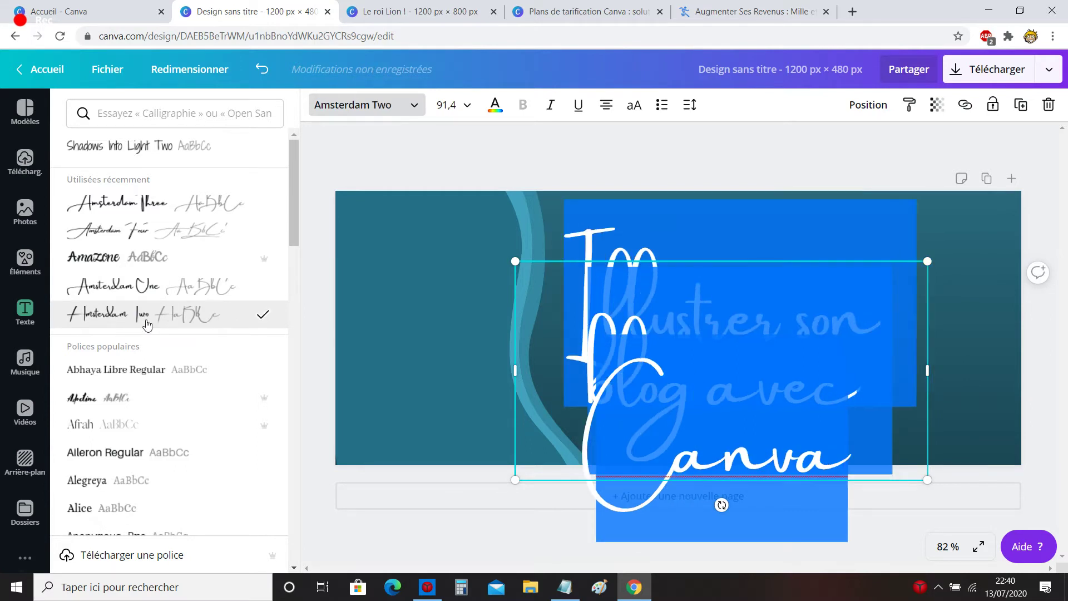
- Widen the title's text box to the left, set its font to Amsterdam Four and remove the word "Canva"
drag(515, 370, 370, 374)
click(117, 203)
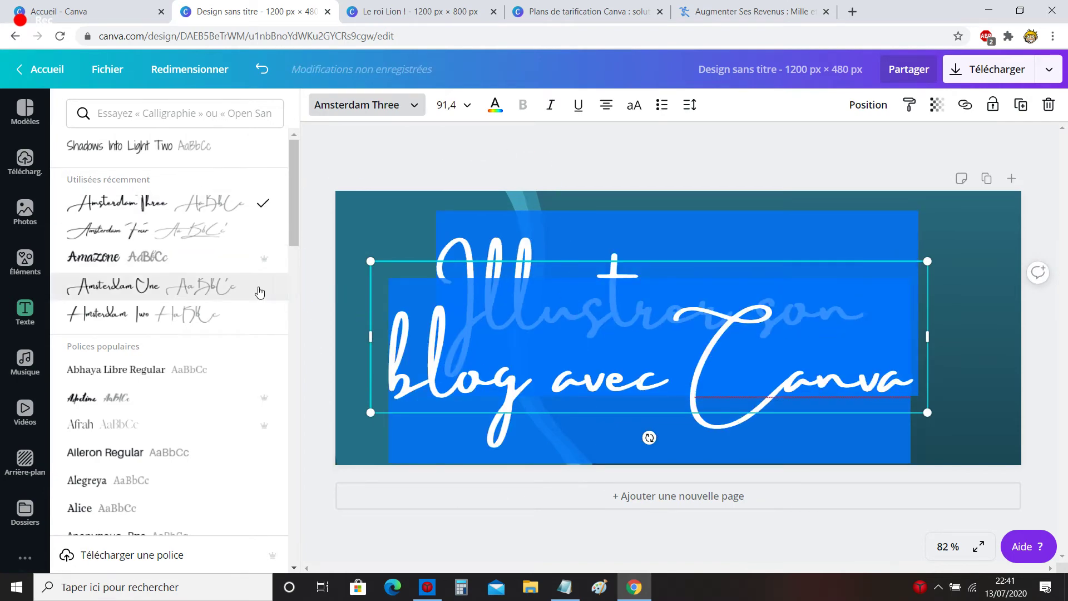
click(260, 231)
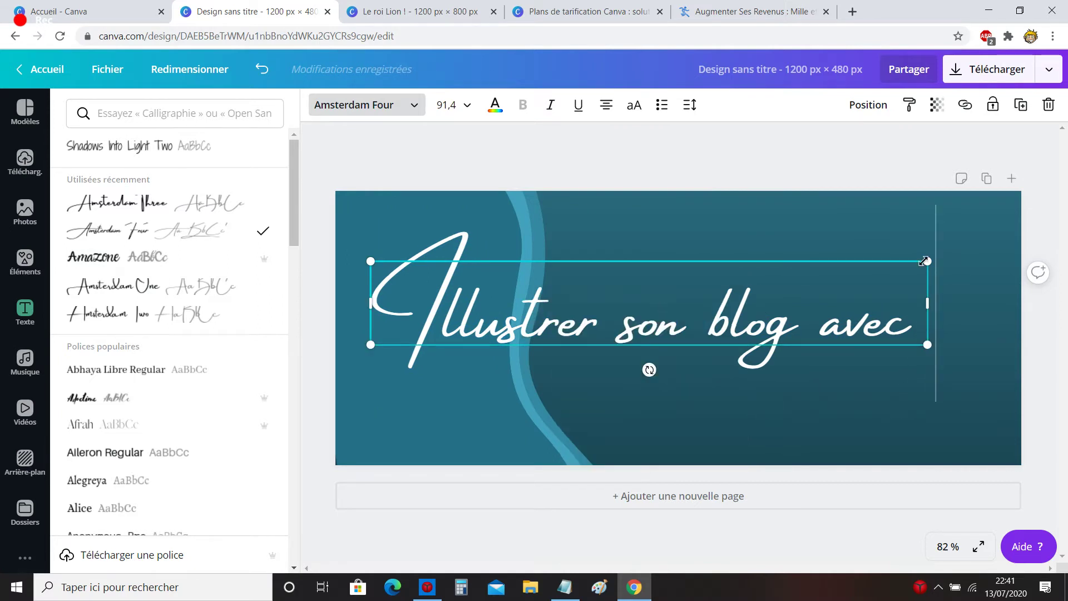
- Resize the title to font size 60, scale it up slightly to 66.2 and left-align its text
drag(926, 261, 665, 372)
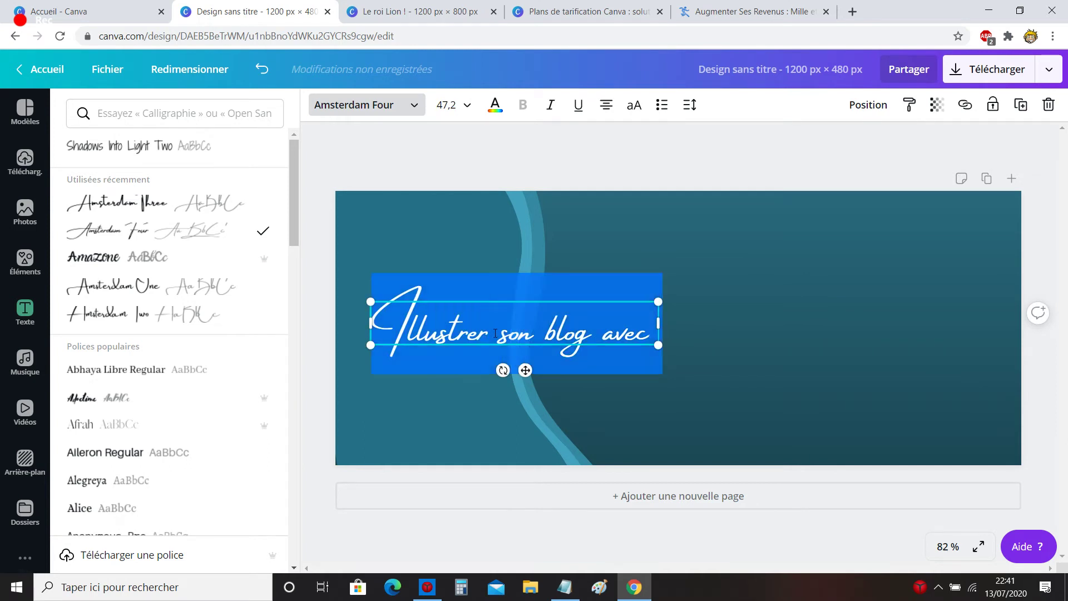
click(450, 105)
click(451, 106)
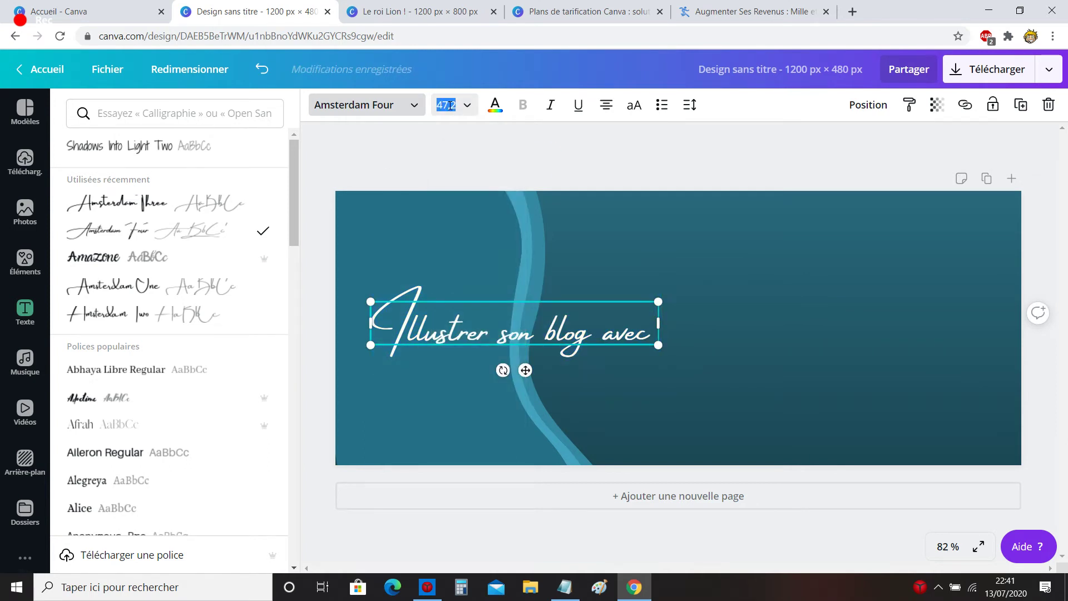
key(Return)
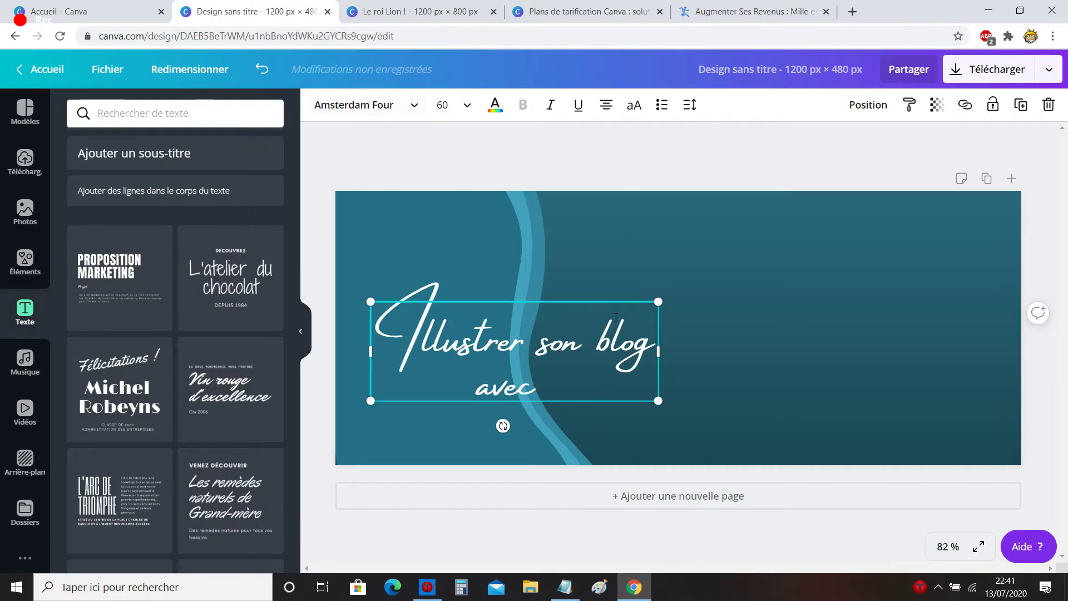
drag(658, 302, 688, 290)
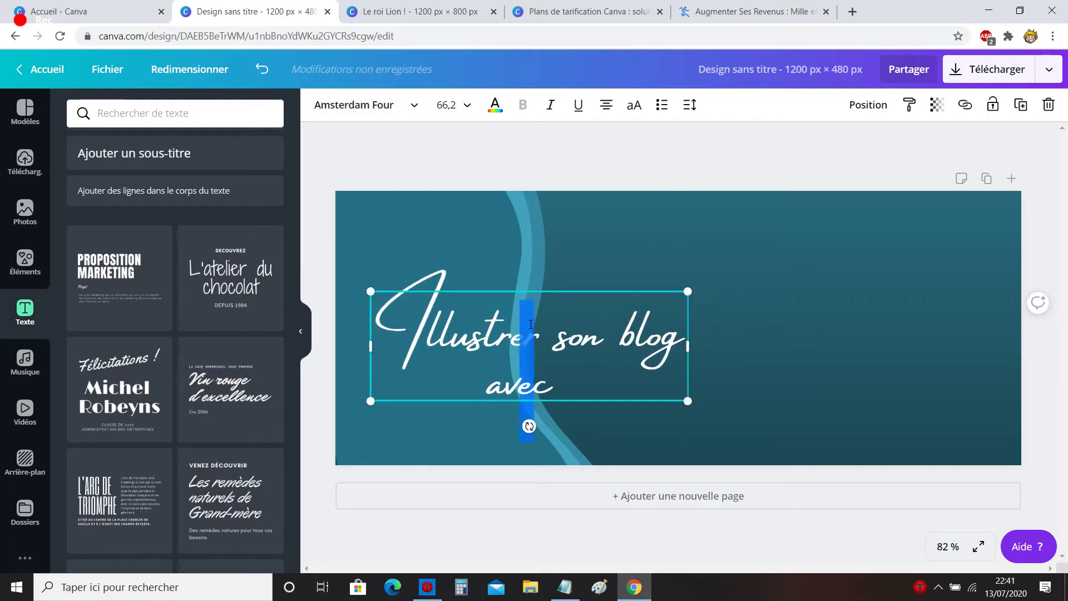
double_click(489, 366)
key(ctrl+shift+l)
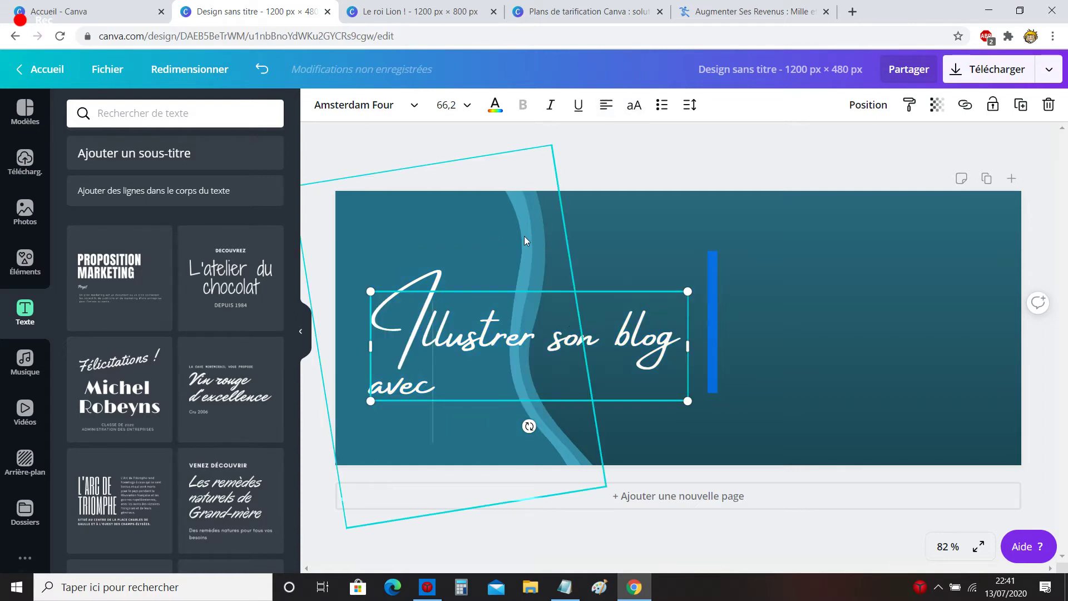
- Shift the wavy shape to the right and fit the title inside its upper area with a narrower text box
click(524, 236)
drag(584, 303, 639, 302)
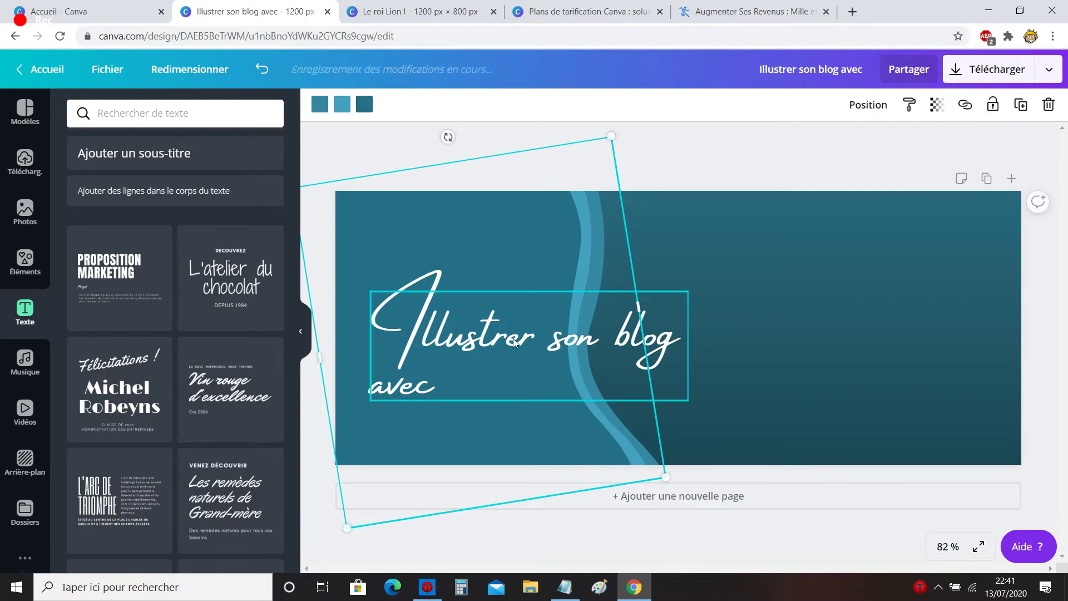
drag(513, 338, 492, 270)
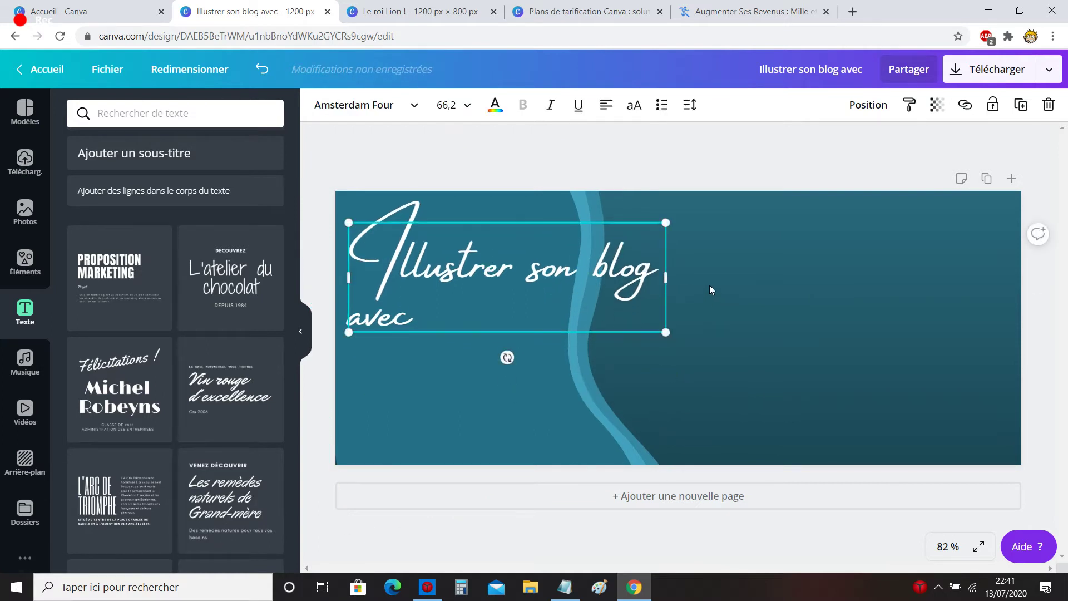
drag(665, 276, 565, 277)
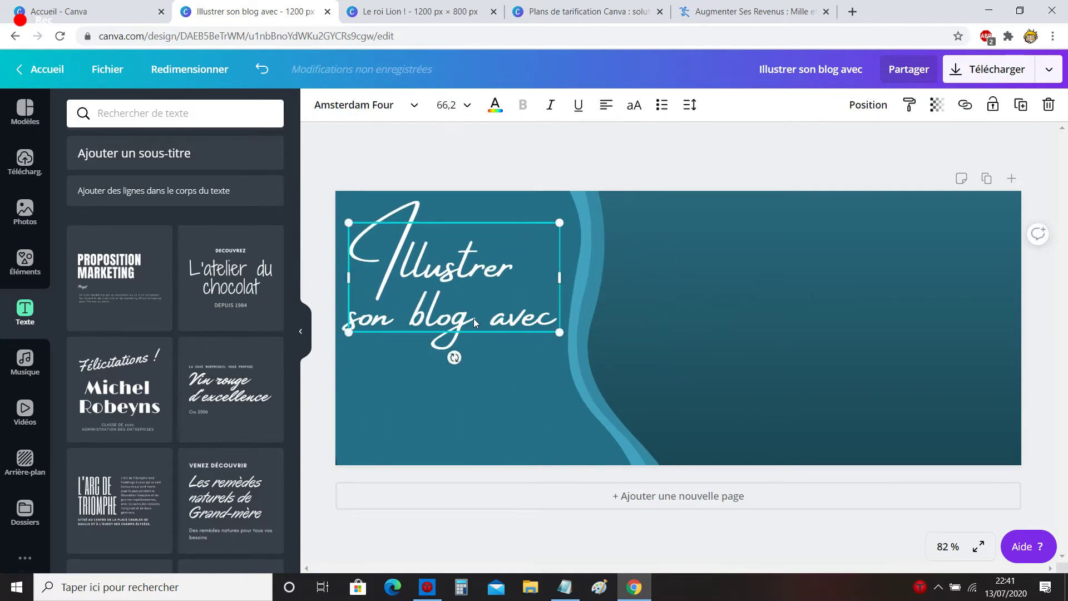
- Set the title's font size to 42 and move the text slightly down
drag(487, 276, 437, 117)
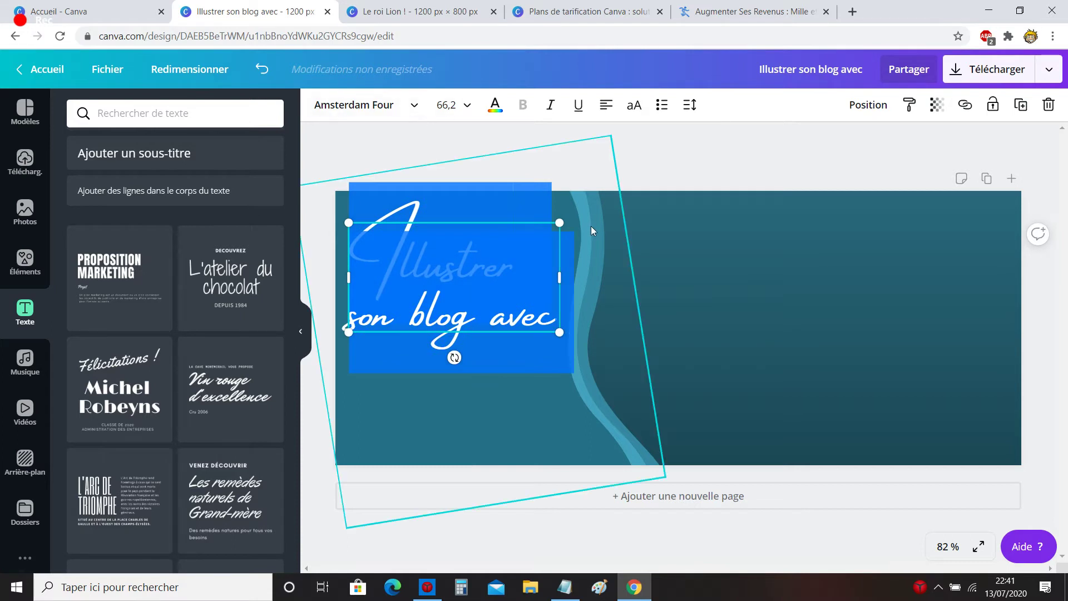
click(448, 104)
scroll(483, 311, down, 3)
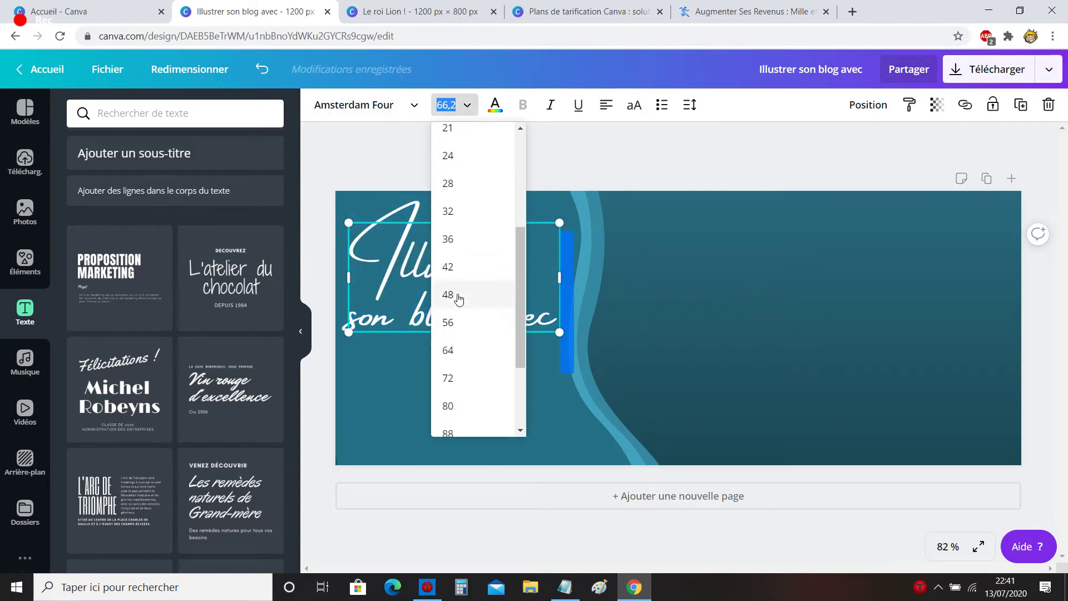
click(469, 262)
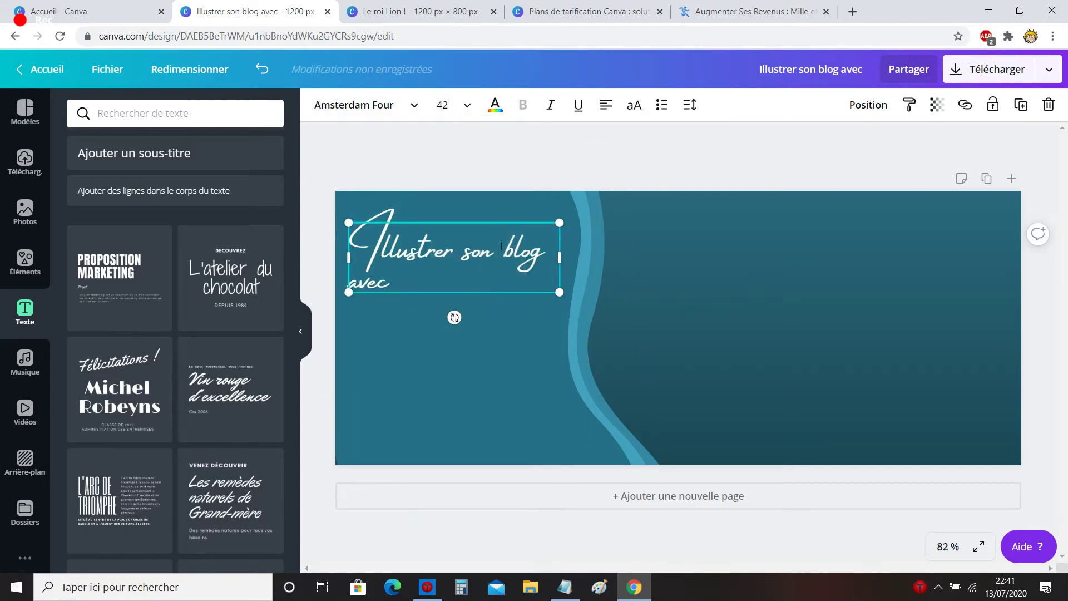
click(538, 136)
drag(489, 264, 490, 285)
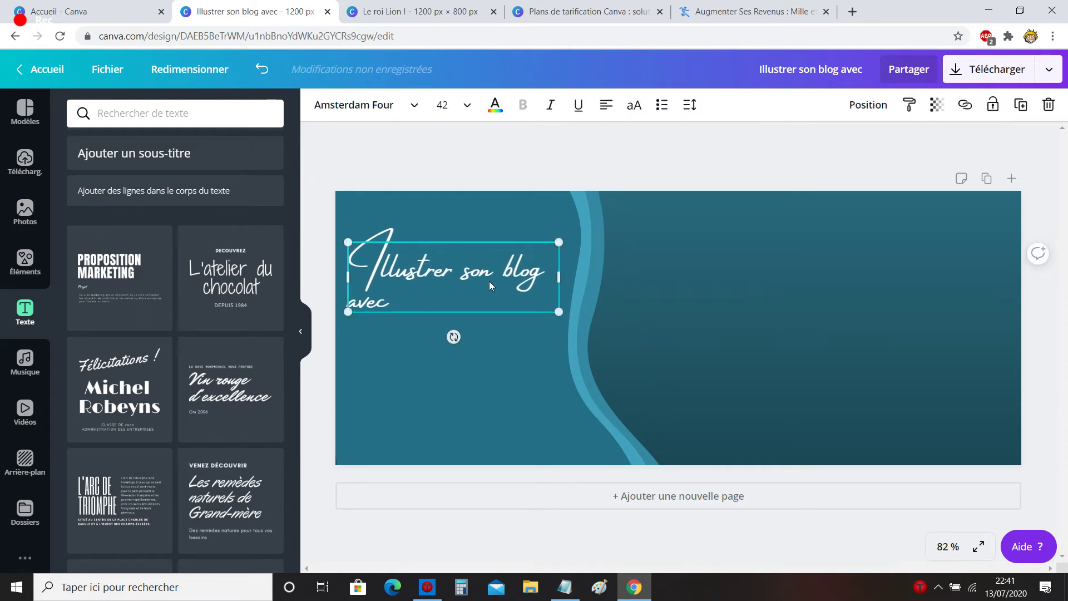
- Set the title's font size to 48 and fit its widened text box into the banner's upper-left corner, ending at the wave
click(445, 105)
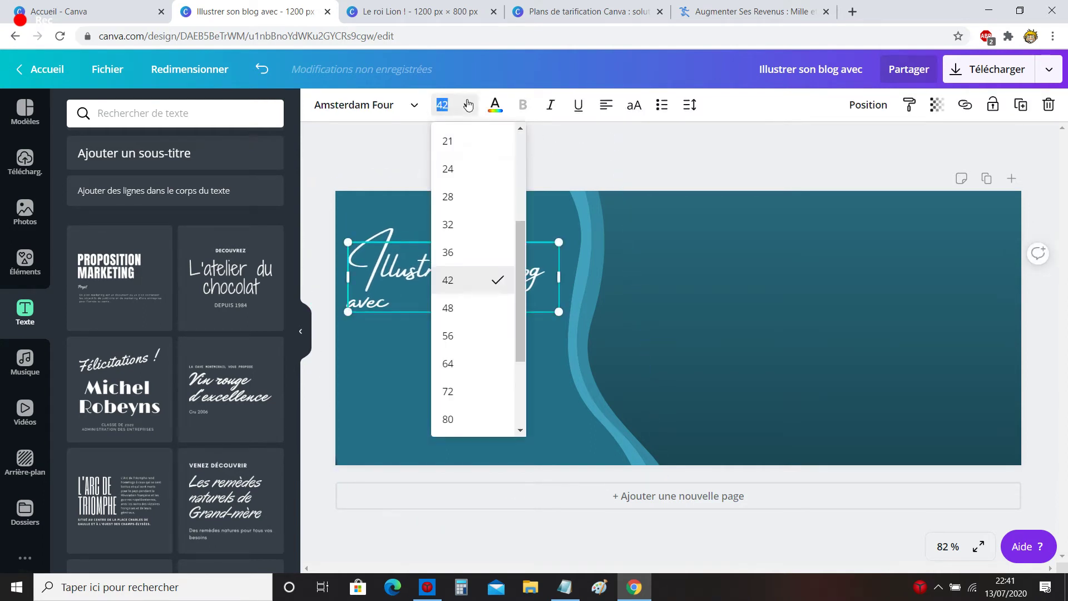
click(462, 305)
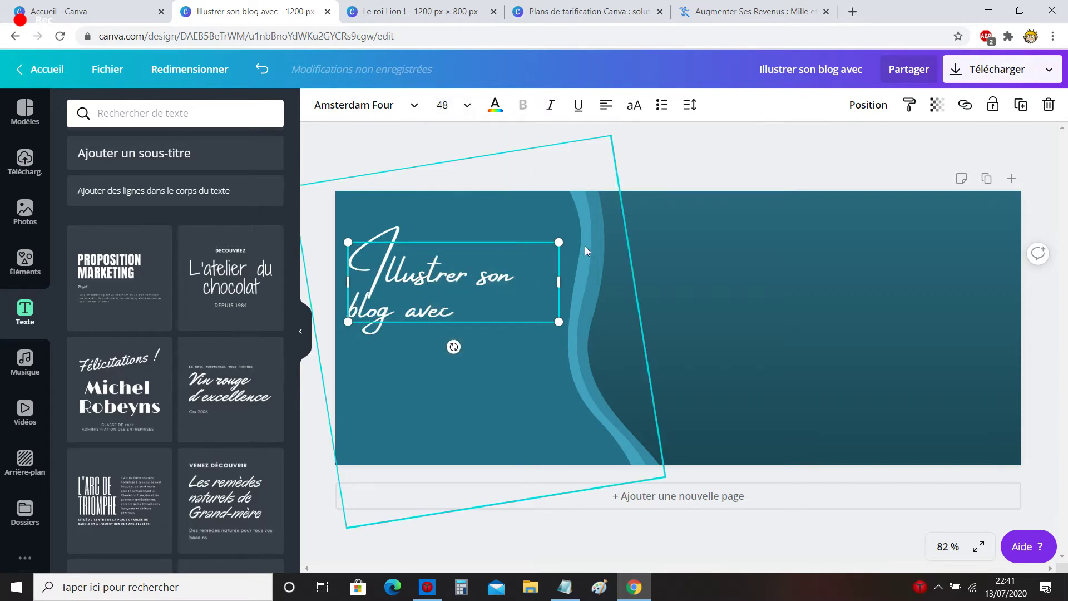
drag(558, 282, 579, 282)
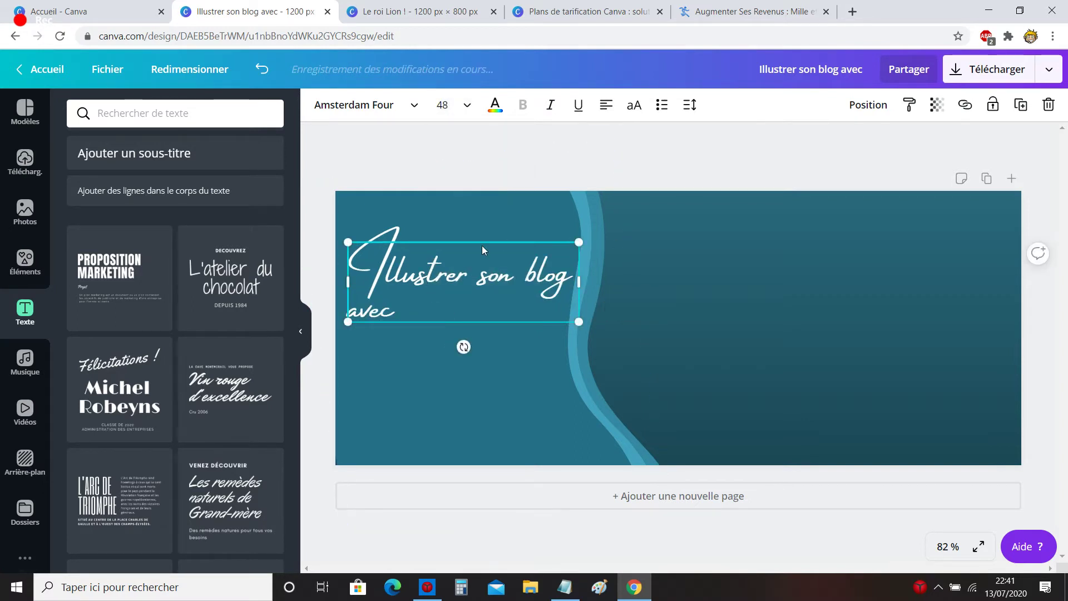
drag(479, 247, 466, 244)
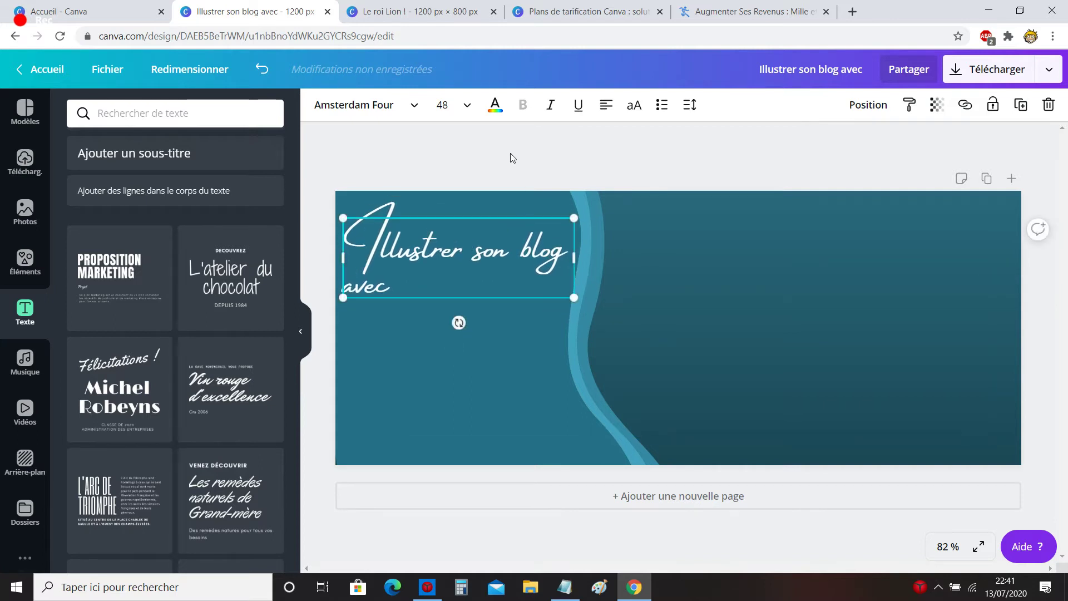
click(509, 152)
- Search the elements for "canva" and place the round teal Canva logo below the title on the wavy shape
click(25, 261)
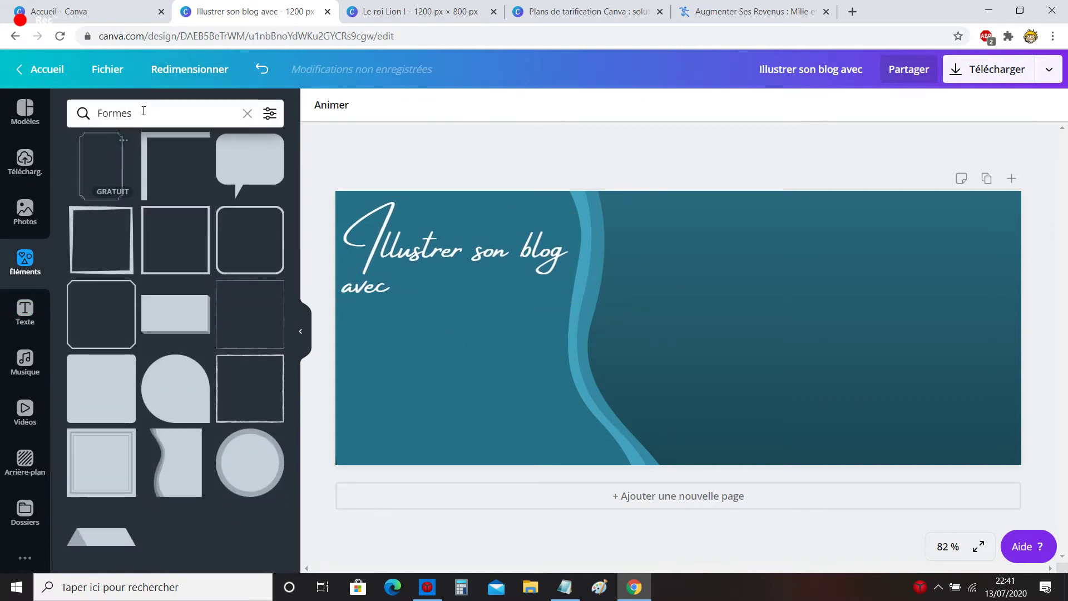
text(canva)
key(Return)
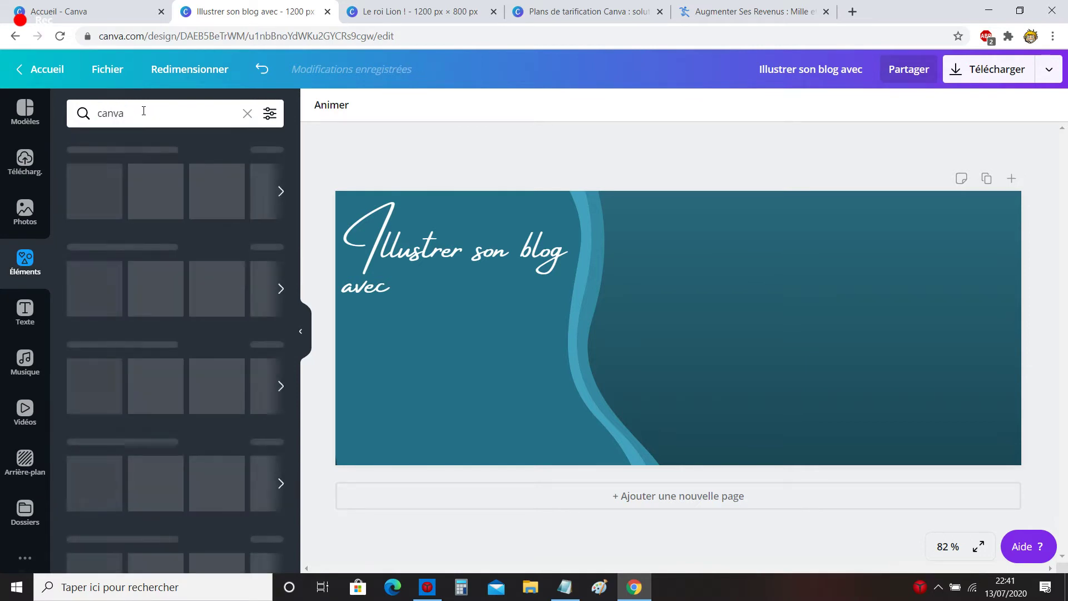
drag(84, 167, 445, 328)
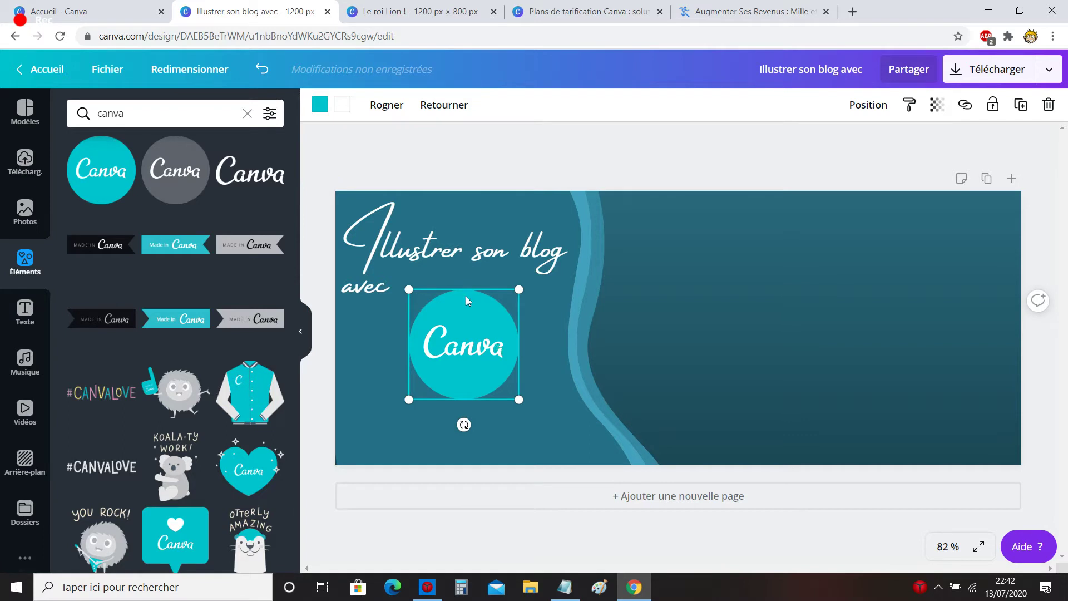
click(570, 126)
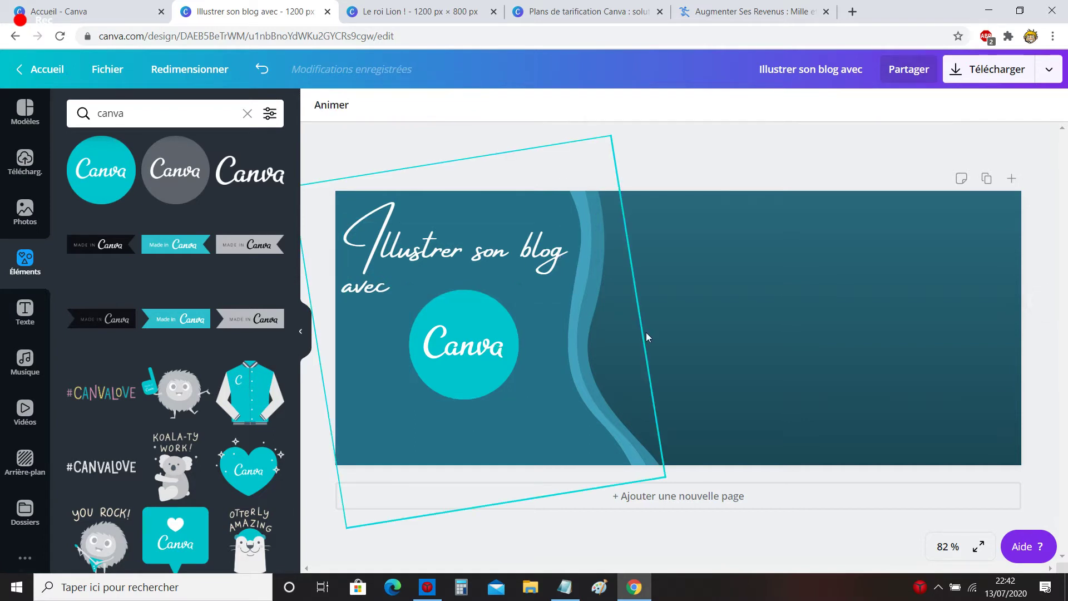
drag(463, 328, 458, 336)
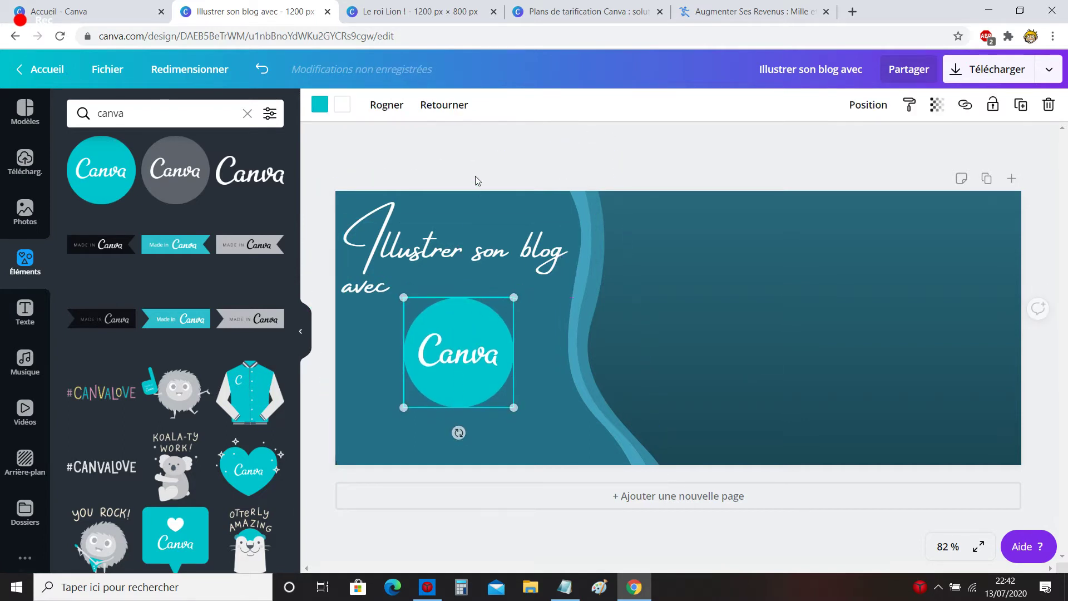
click(459, 161)
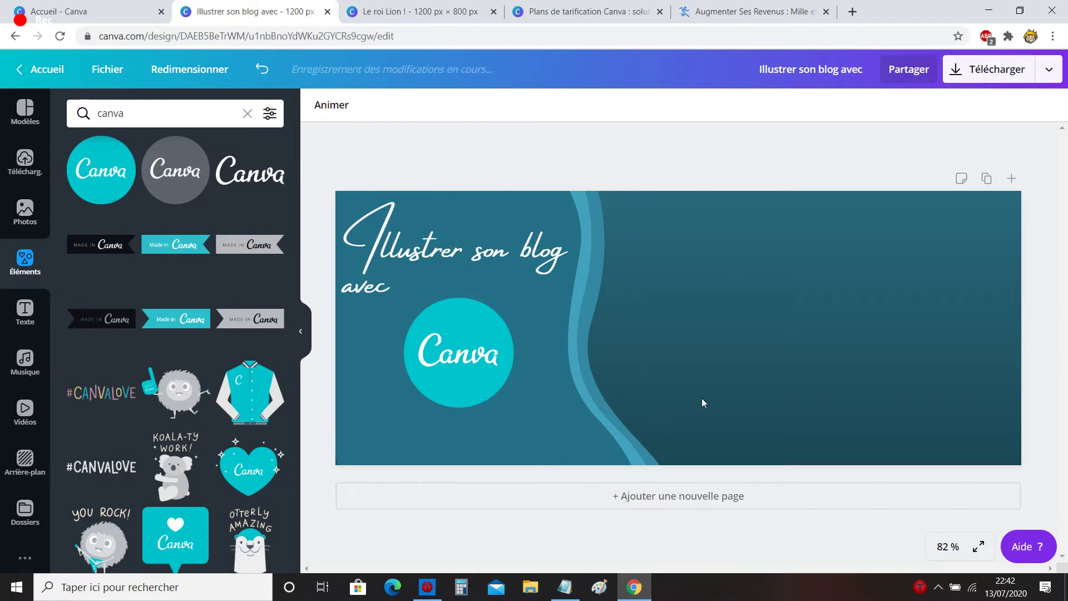
- Search the photo library for "graphisme" and look through the pictures for one that suits the banner
click(25, 211)
click(140, 114)
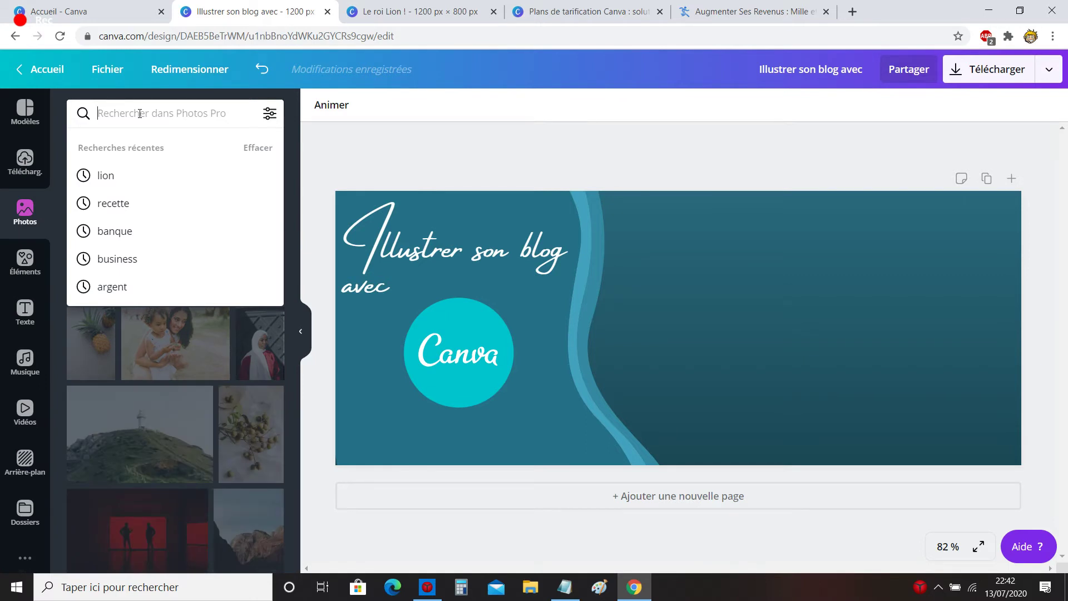
text(graphisme)
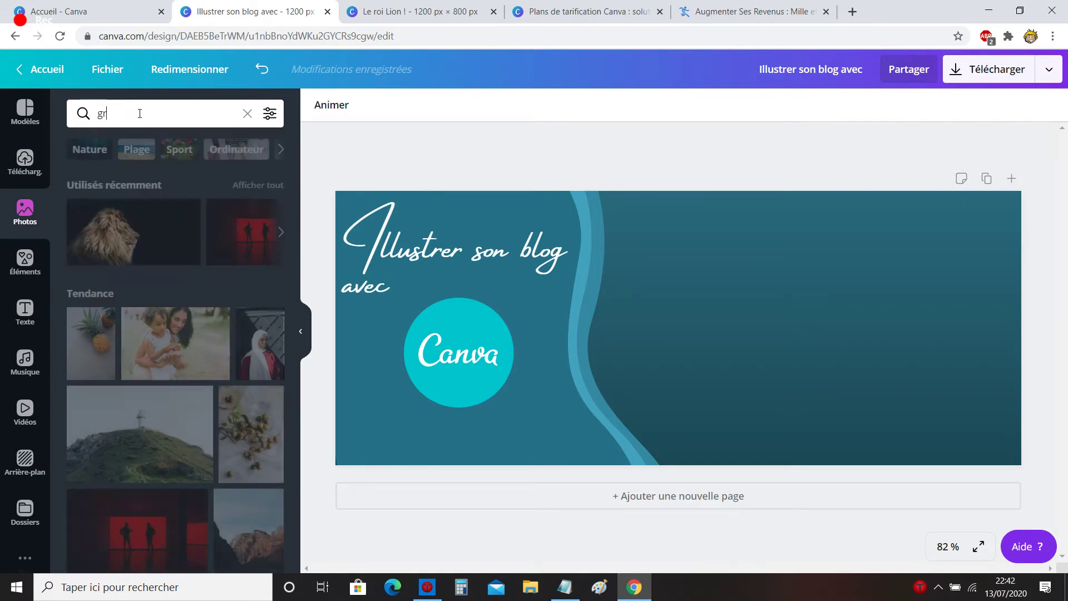
key(Return)
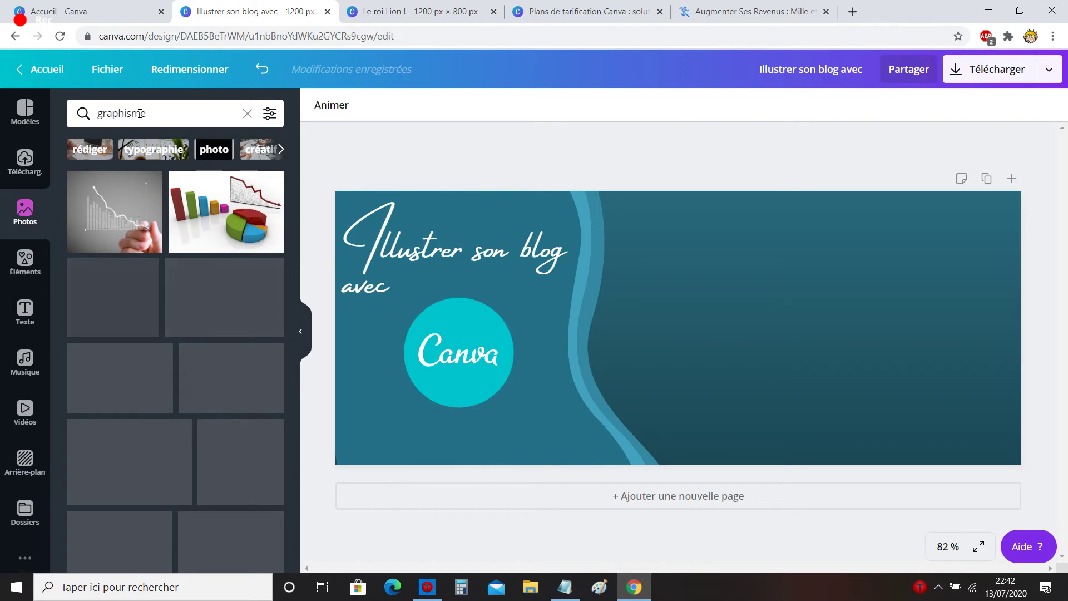
scroll(202, 374, down, 5)
scroll(202, 374, down, 15)
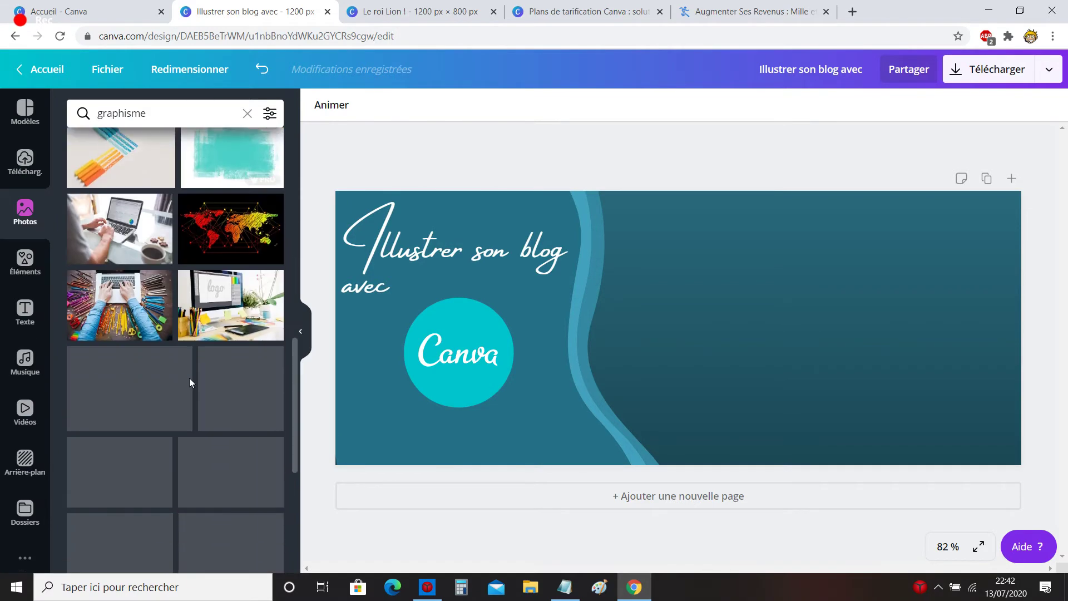
scroll(189, 370, down, 7)
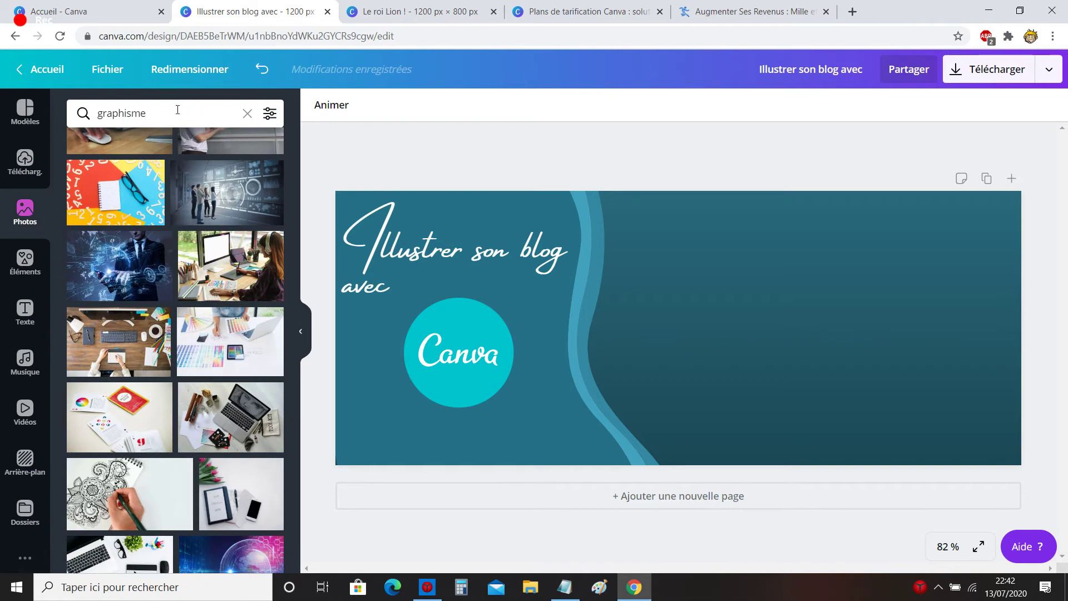
- Search the photos for "photo", place the picture of scattered printed photos on the banner's right side and enlarge it beyond the banner's height
triple_click(177, 110)
text(photo)
key(Return)
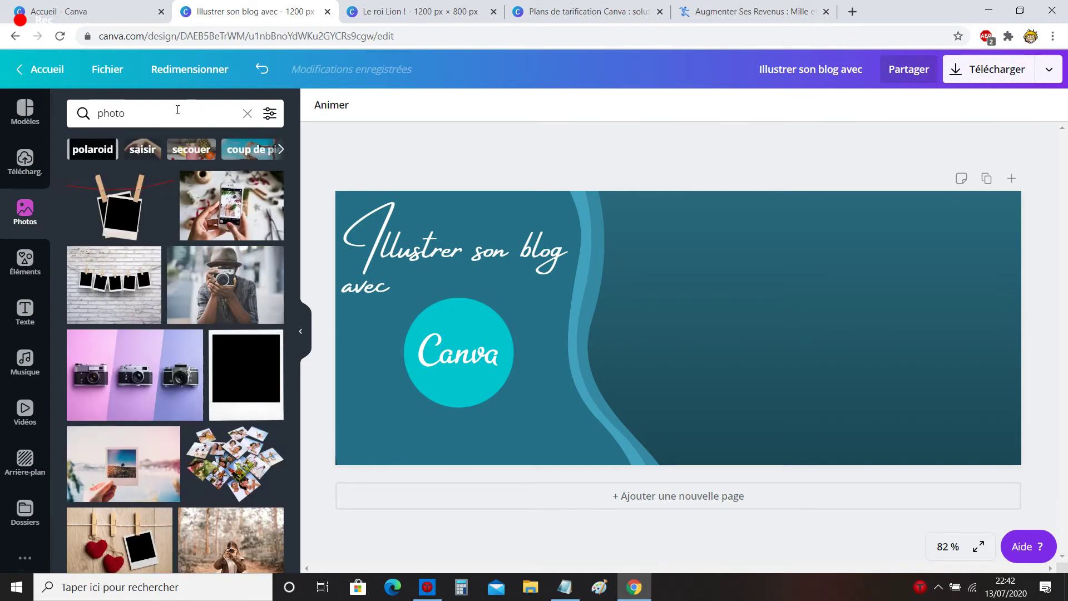
scroll(176, 358, down, 10)
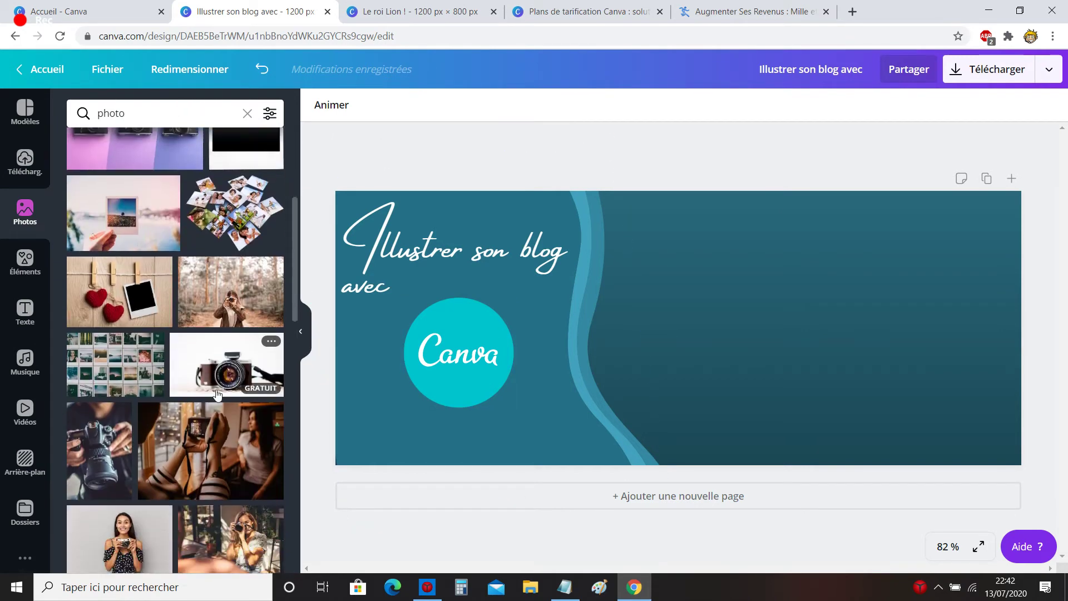
scroll(208, 423, down, 10)
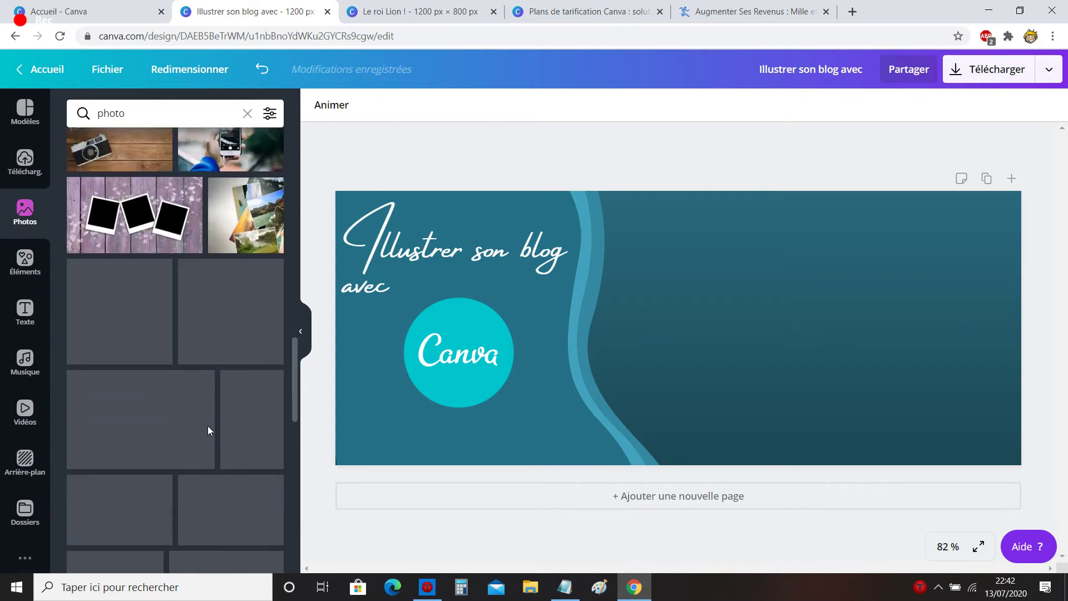
scroll(201, 401, down, 10)
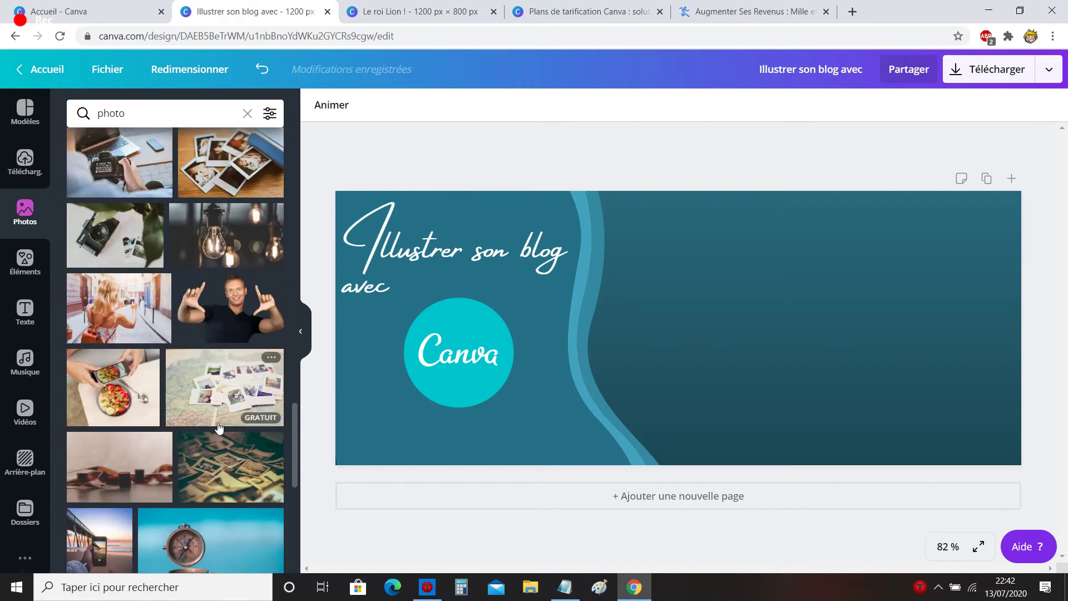
scroll(183, 461, down, 10)
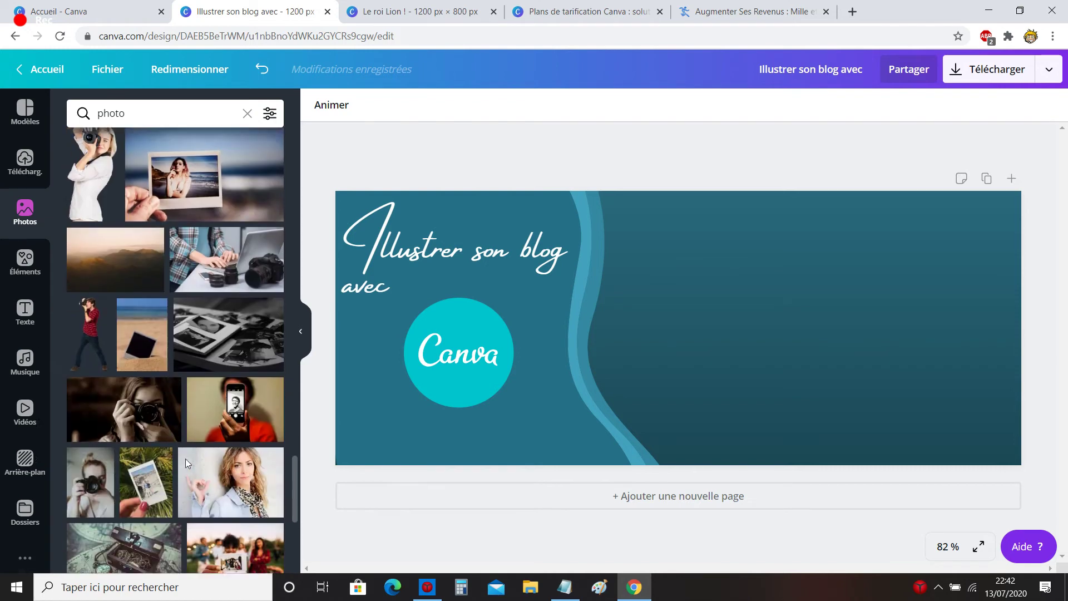
scroll(233, 389, down, 4)
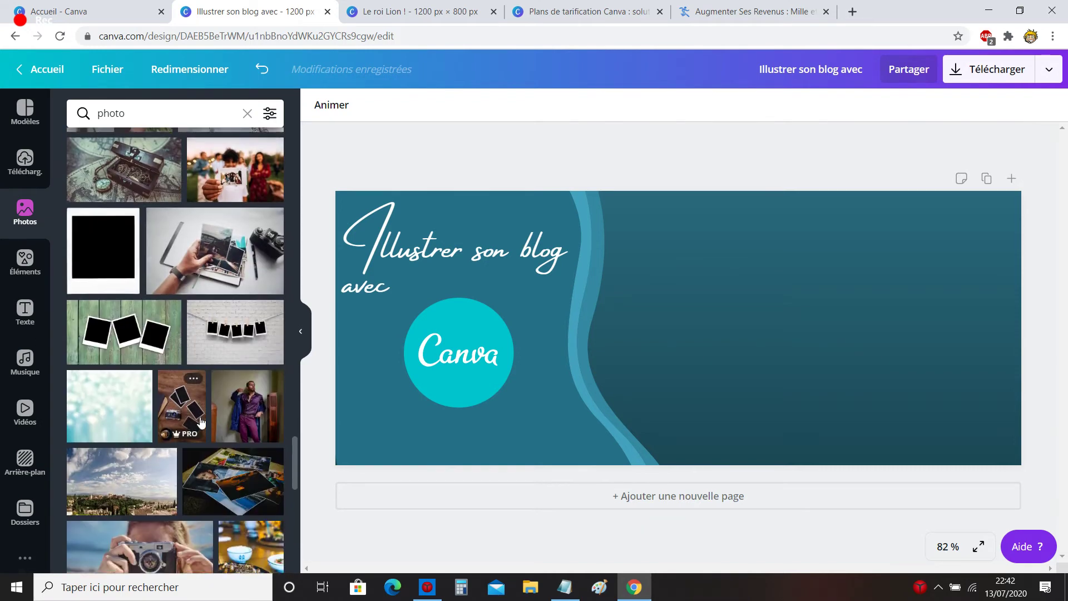
scroll(246, 306, up, 3)
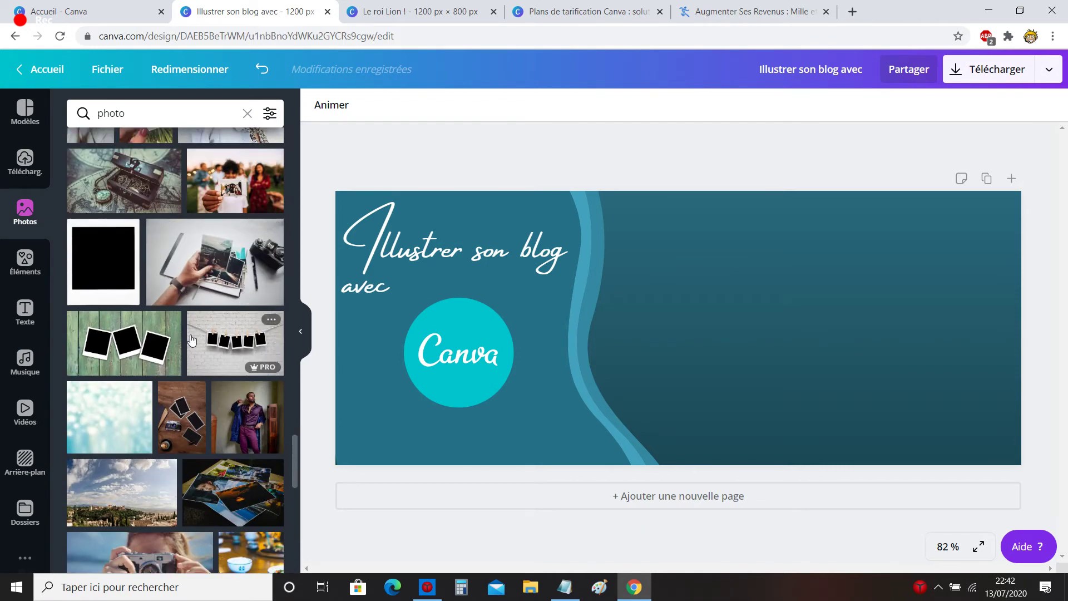
scroll(253, 406, down, 4)
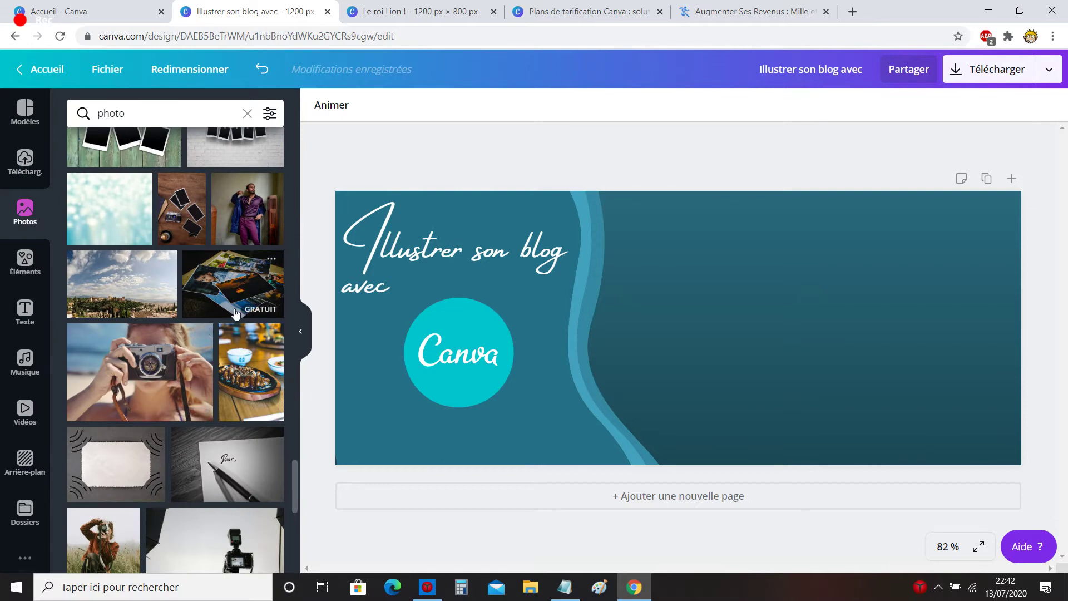
drag(236, 313, 730, 251)
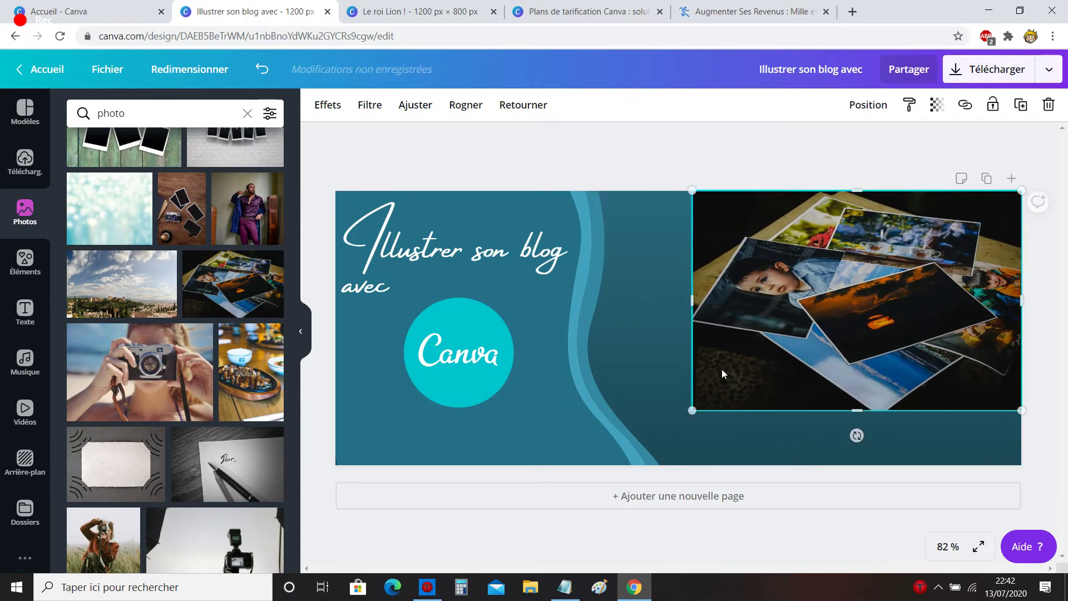
drag(692, 410, 557, 505)
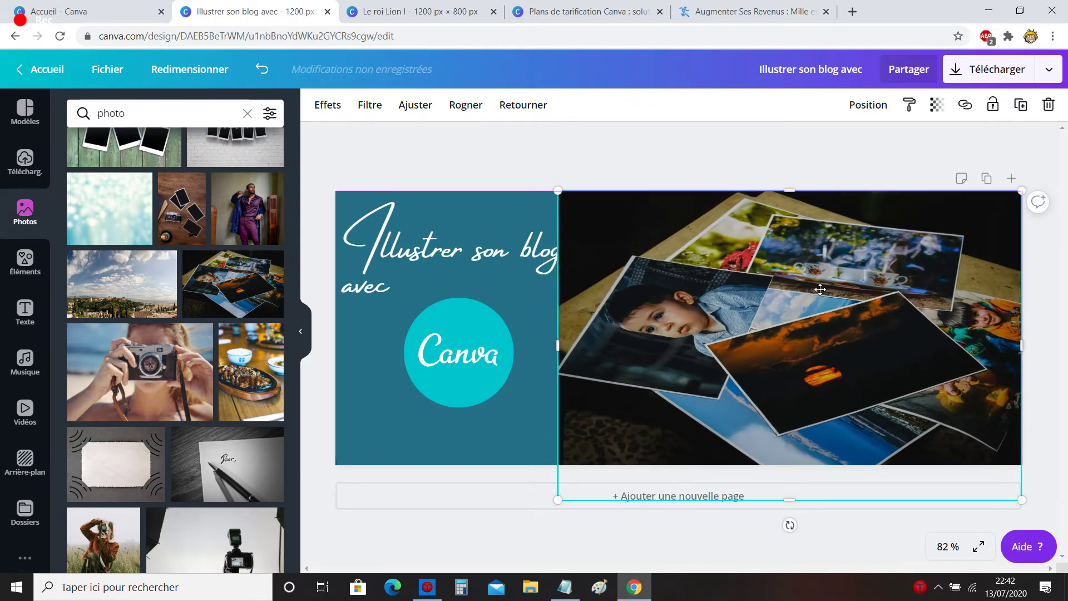
- Send the scattered-prints photo behind the title and the wavy shape, and scale it to 757 × 505 from the banner's upper-right corner
click(869, 108)
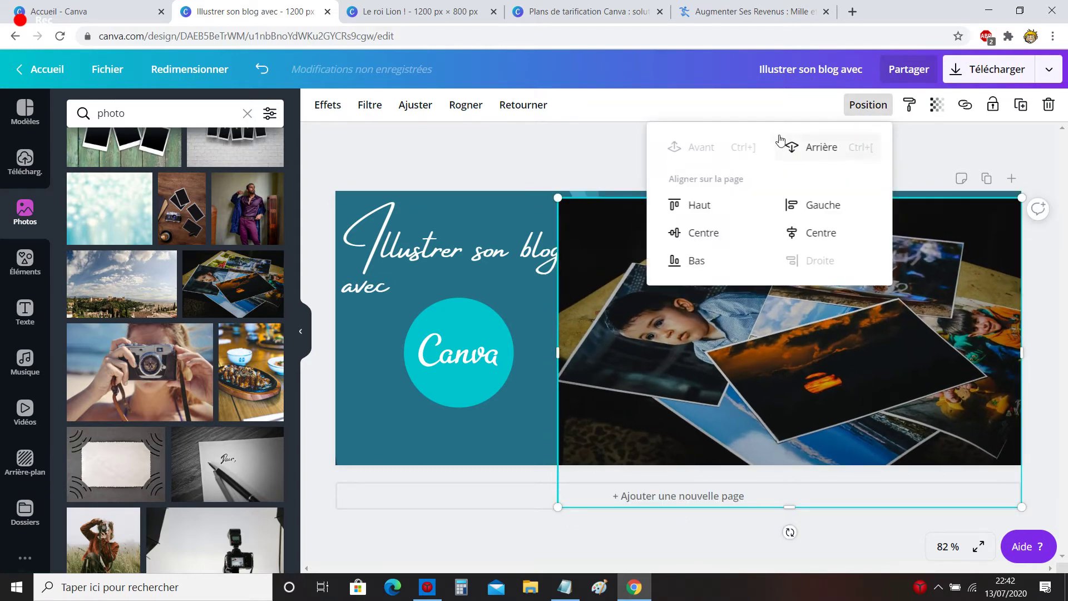
click(825, 163)
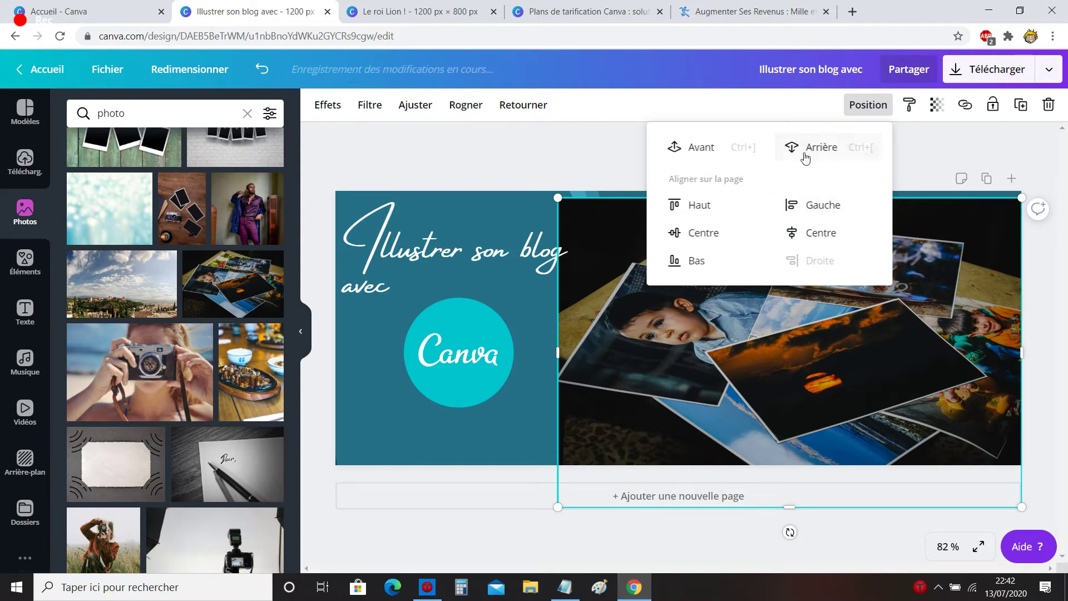
click(806, 159)
click(832, 382)
mouse_move(832, 383)
mouse_down()
mouse_move(832, 361)
mouse_move(832, 376)
mouse_up()
click(777, 160)
click(798, 364)
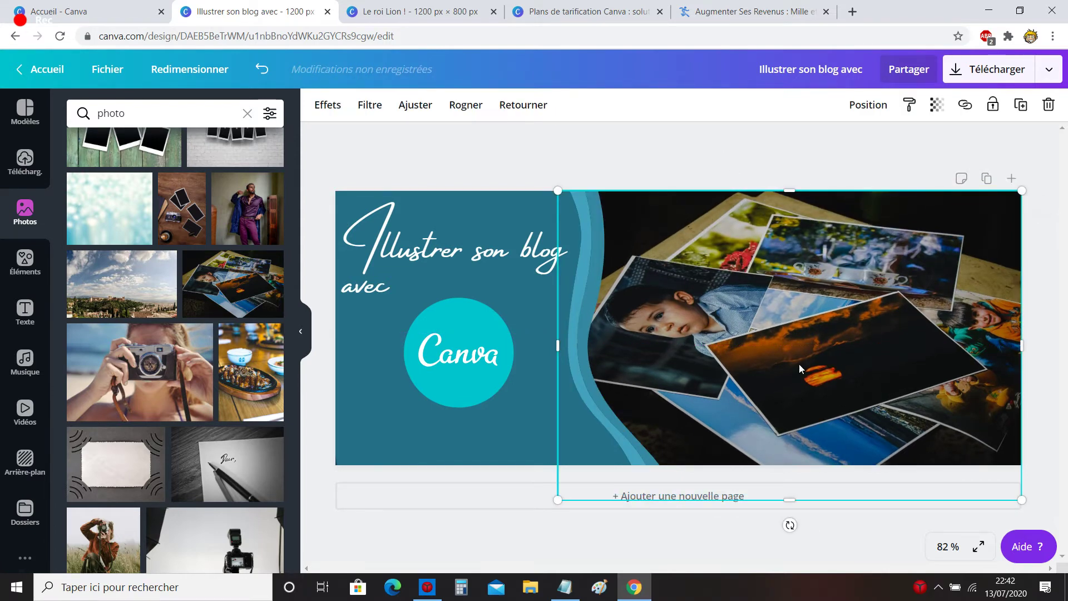
drag(560, 462, 589, 463)
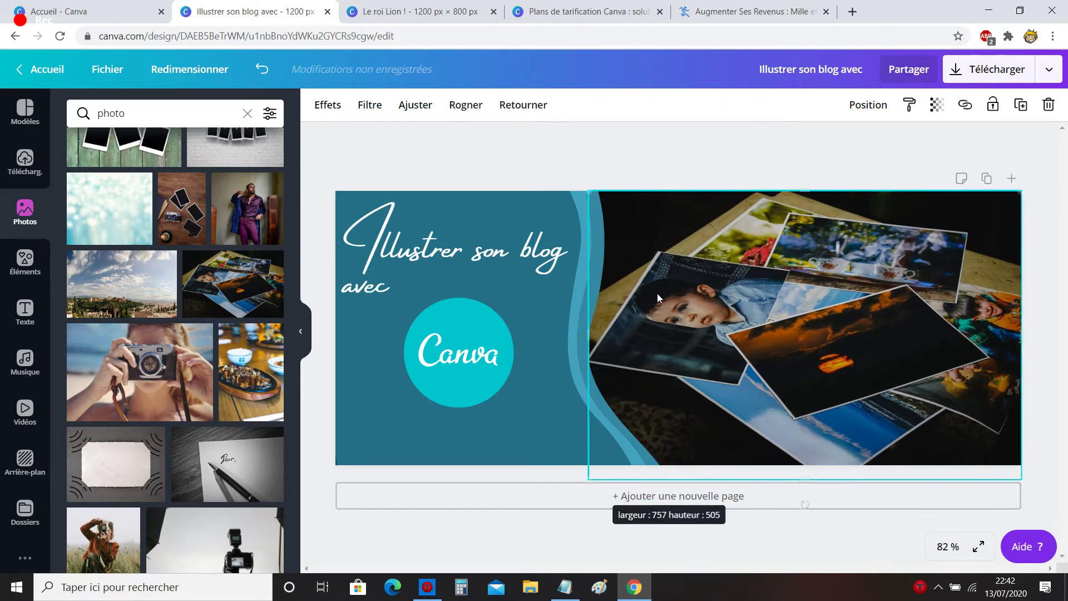
click(746, 170)
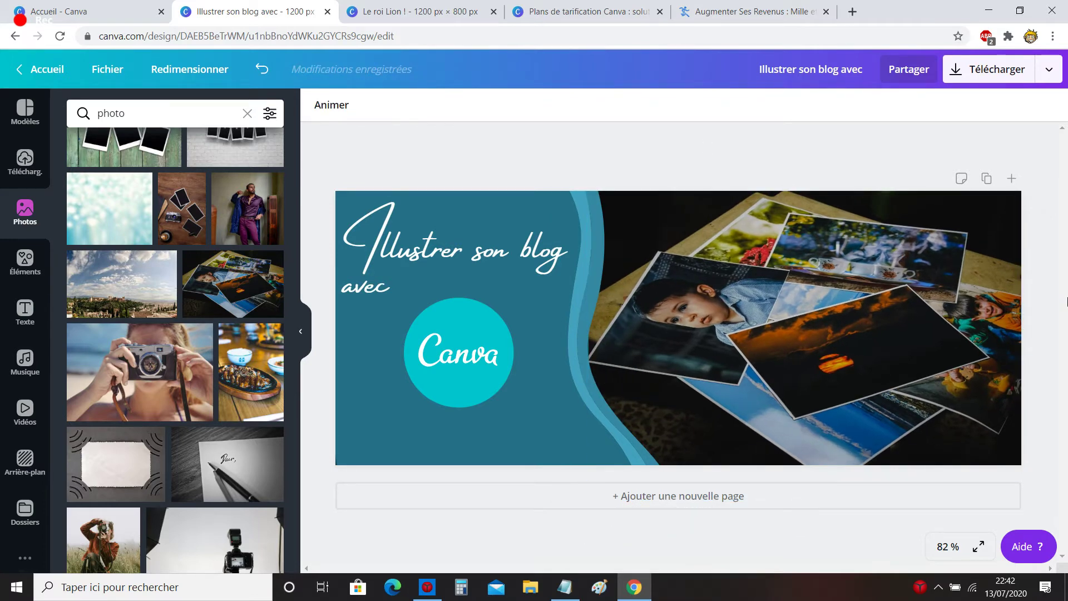
- Look through more of the "photo" pictures and search the photos for "peinture" to find an alternative picture
scroll(247, 537, down, 3)
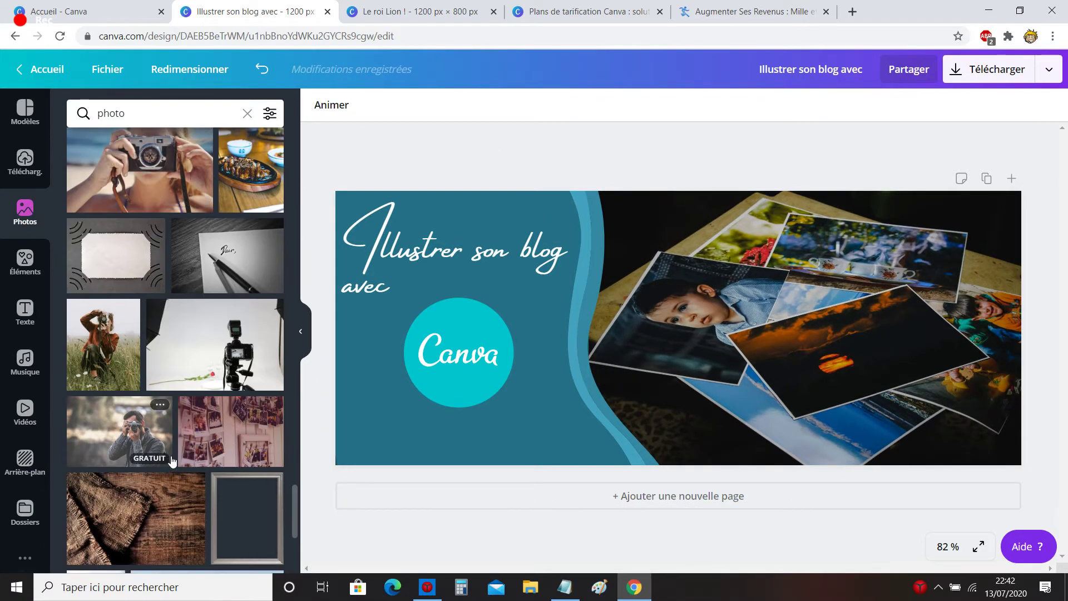
scroll(171, 461, down, 10)
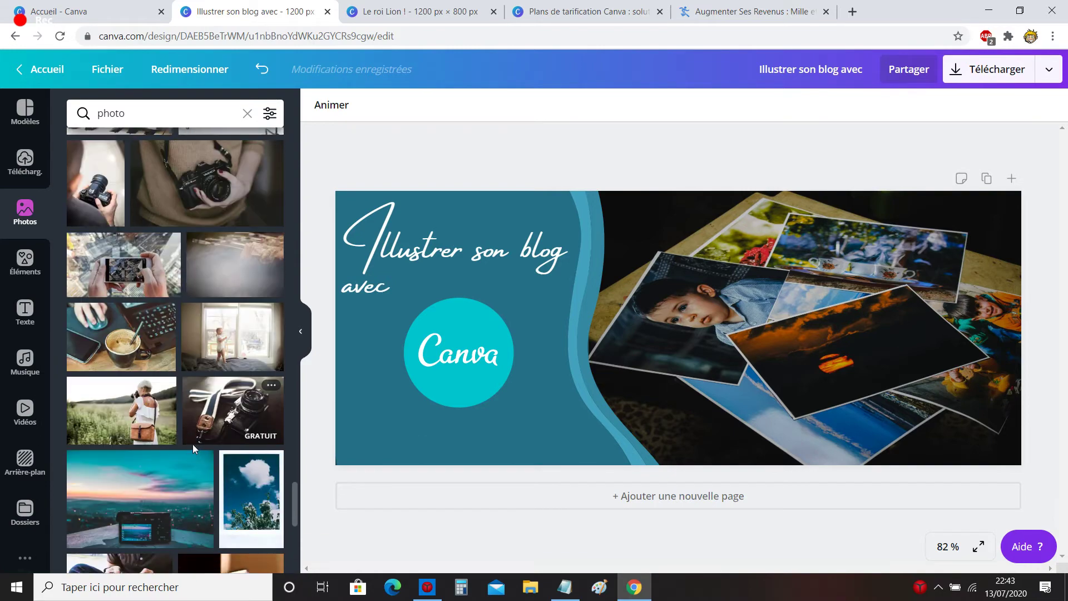
scroll(192, 444, down, 10)
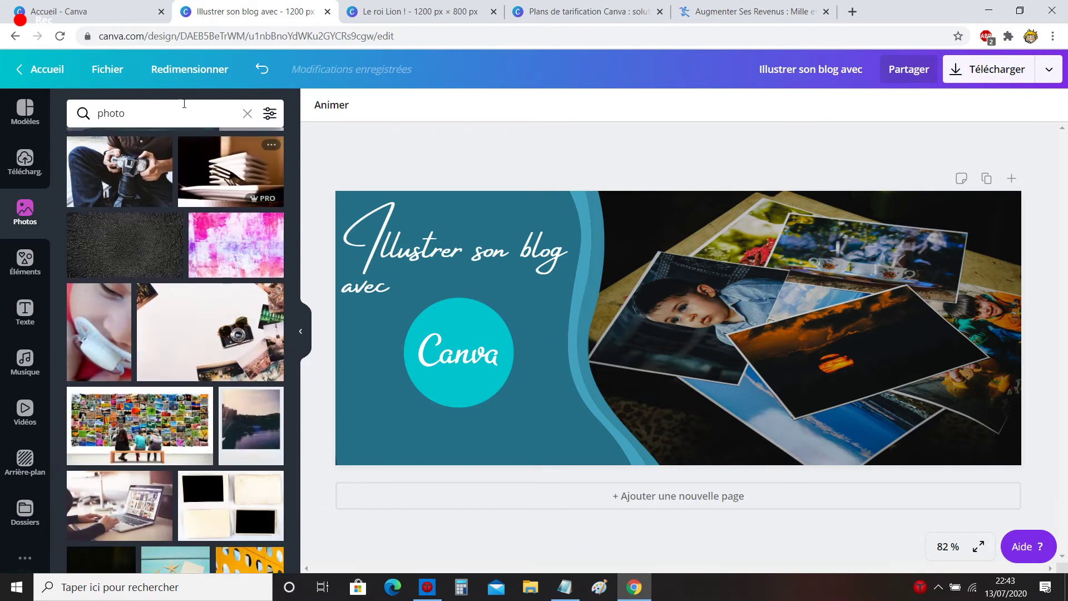
click(162, 111)
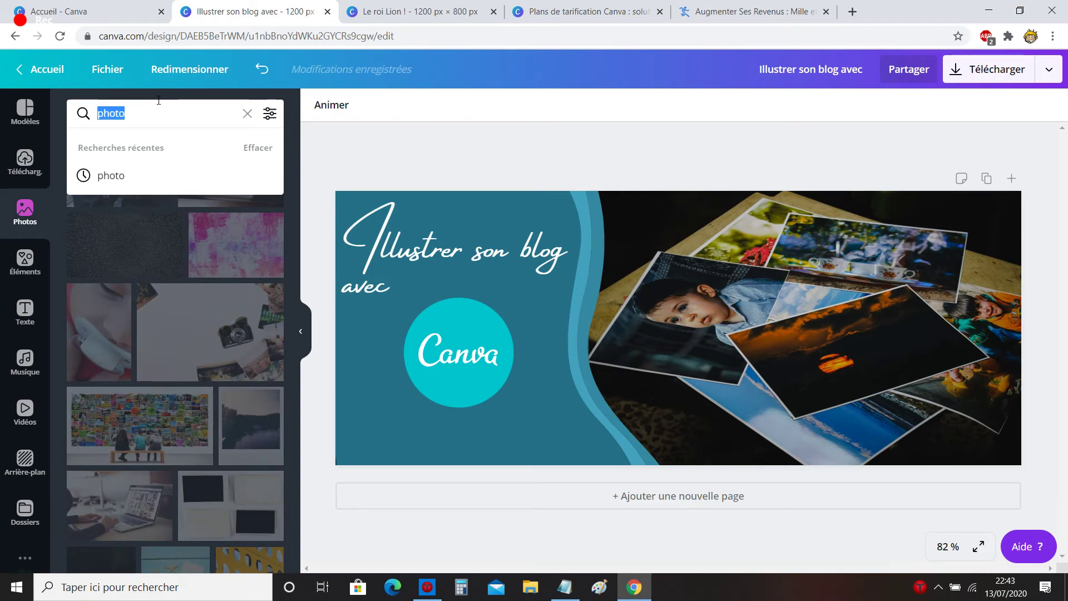
text(peinture)
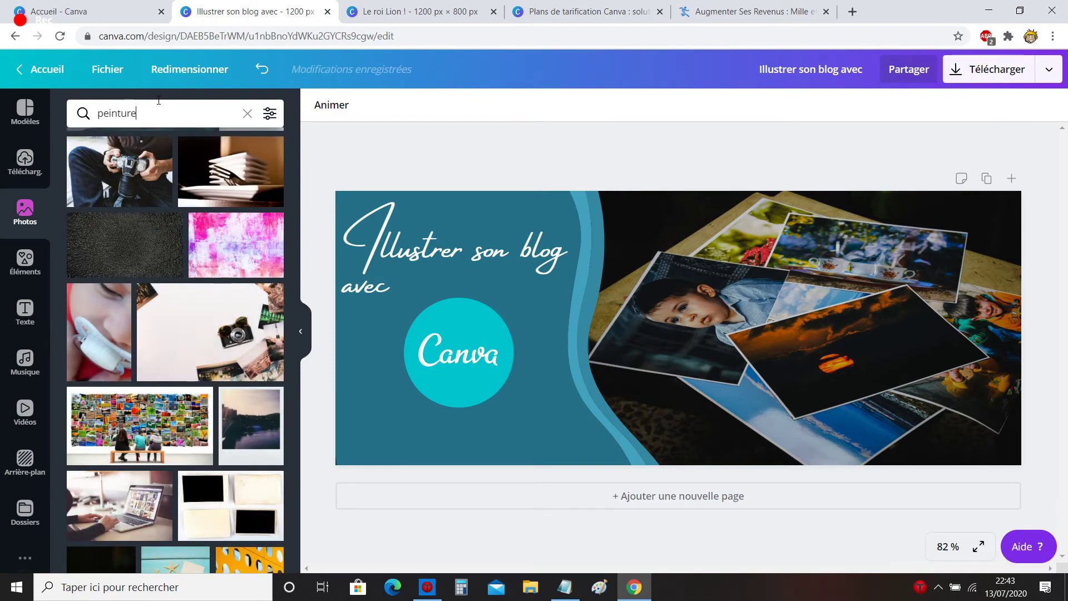
key(Return)
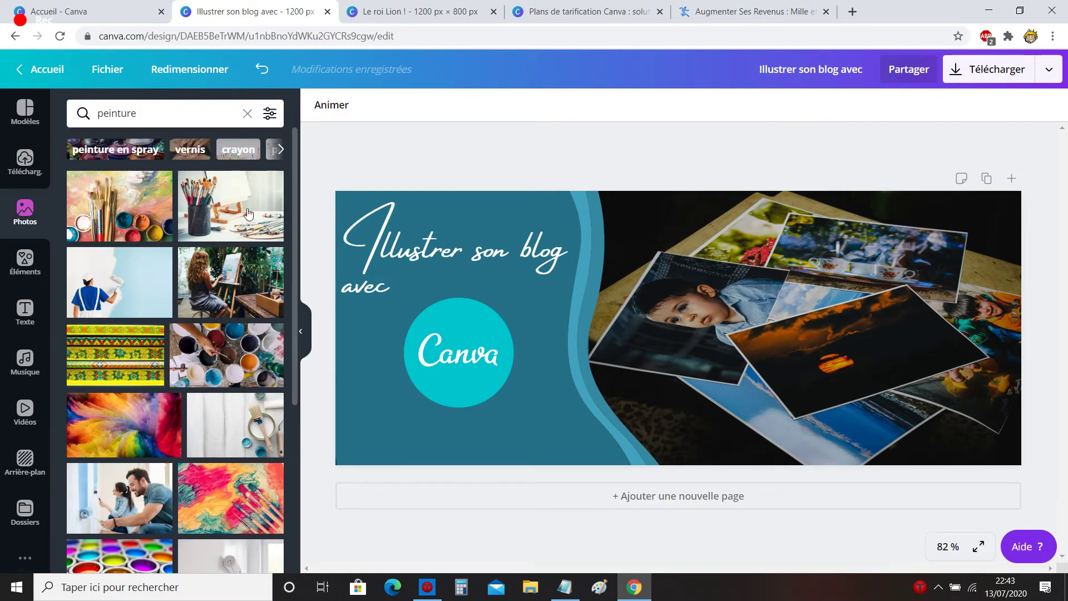
scroll(220, 410, down, 15)
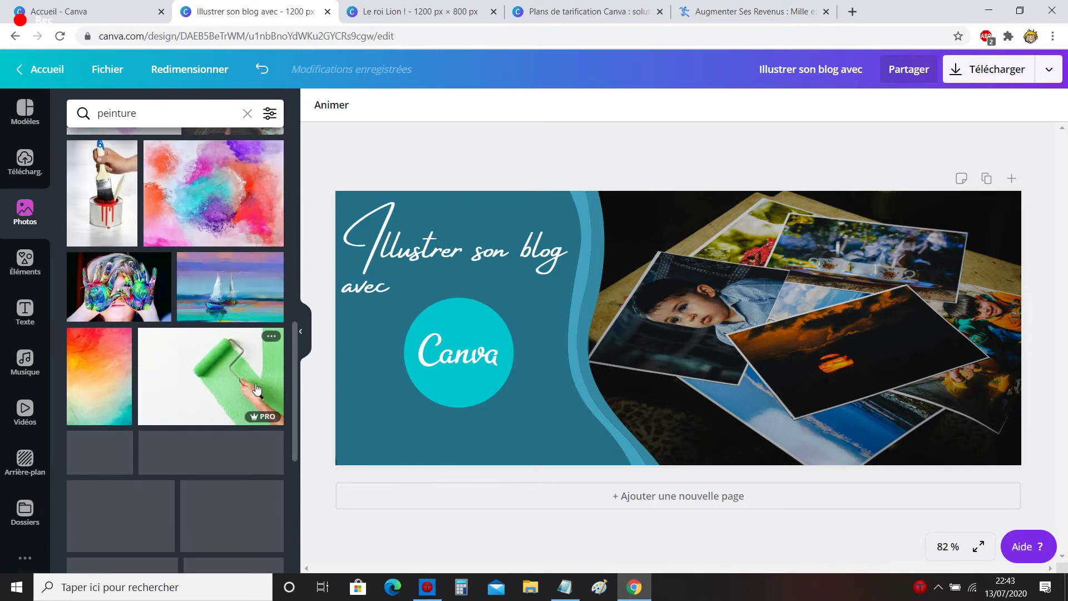
scroll(221, 370, up, 4)
scroll(200, 389, down, 9)
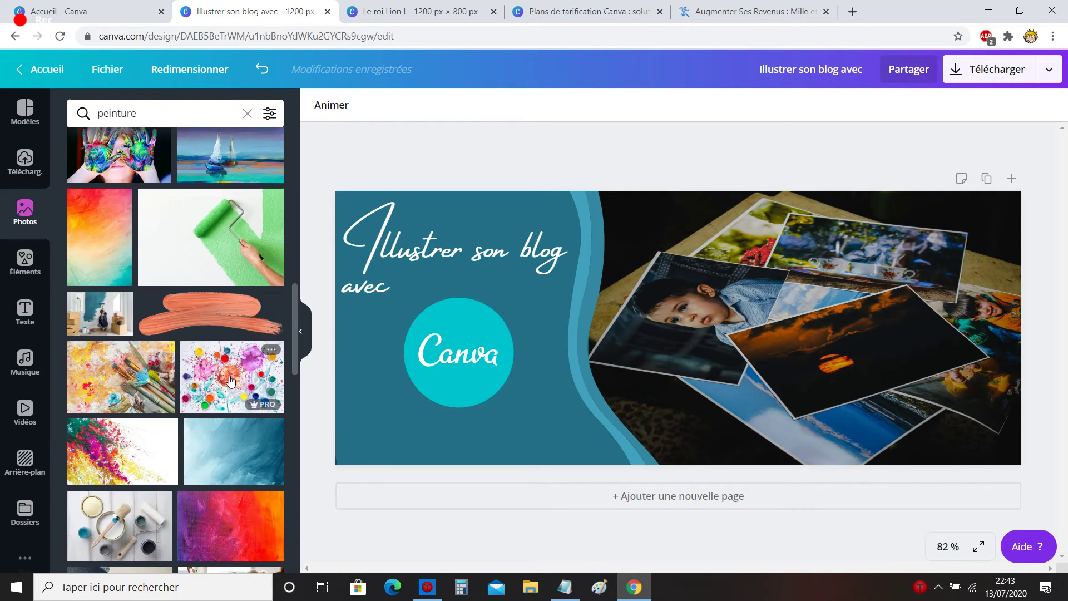
scroll(194, 445, down, 5)
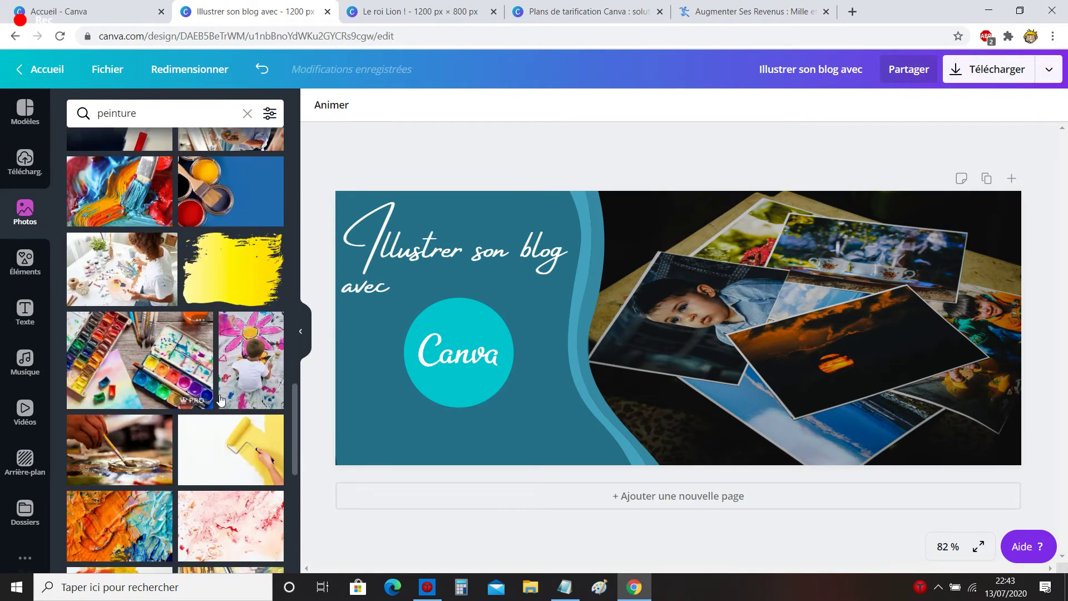
scroll(212, 473, down, 12)
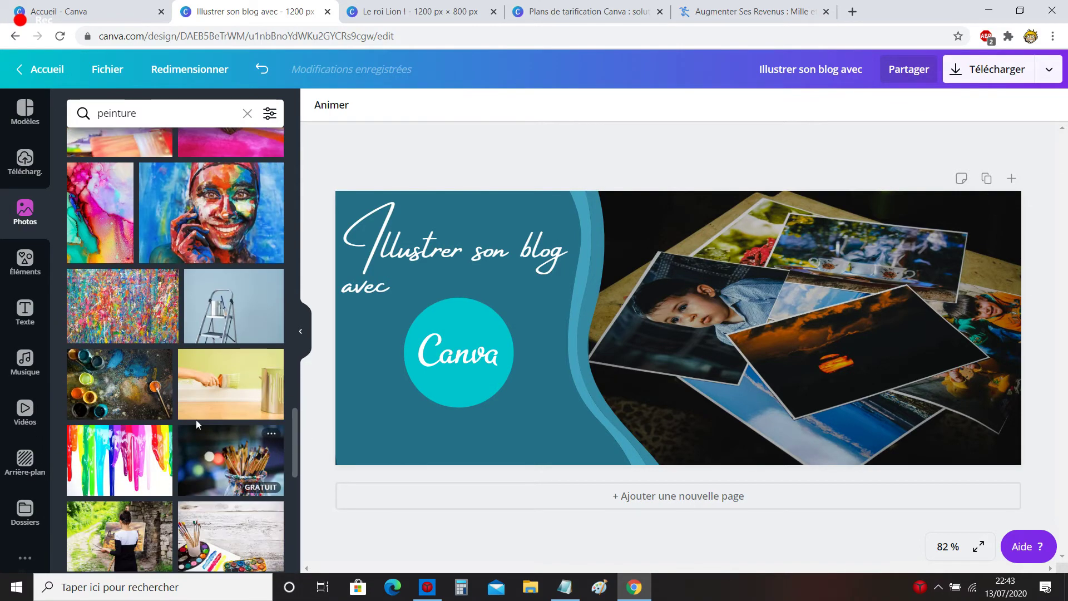
- Search the elements for "photo" and delete the scattered-prints photo from the banner
click(25, 261)
click(146, 113)
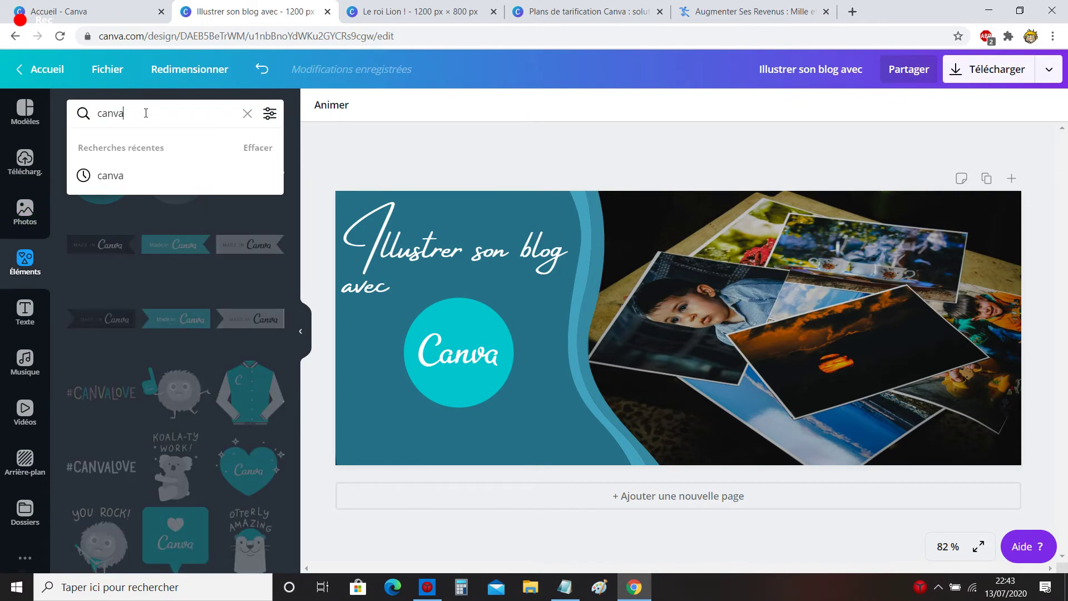
text(photo)
key(Return)
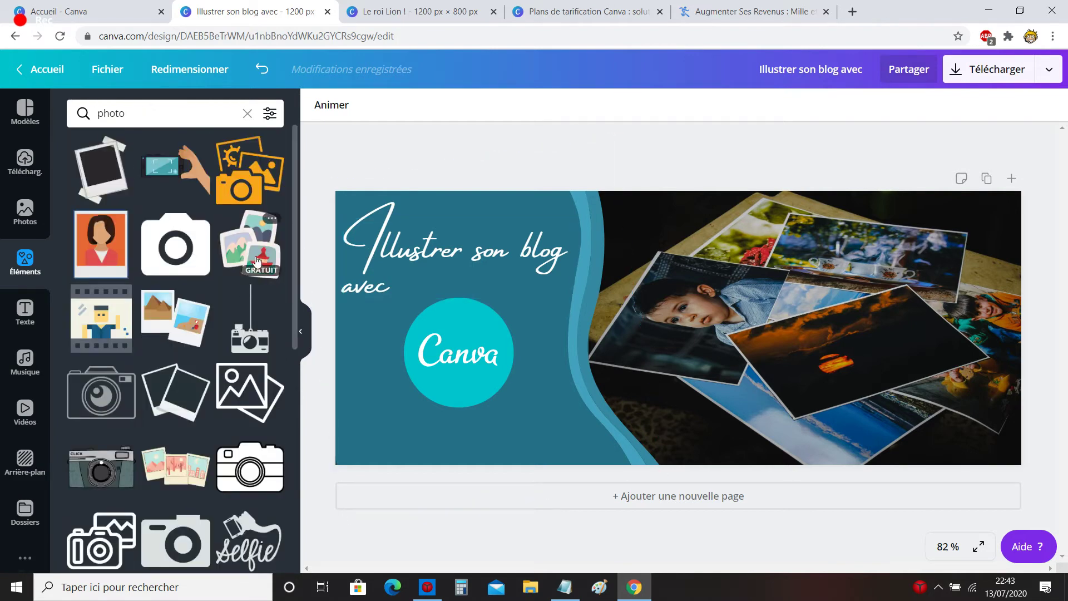
click(846, 279)
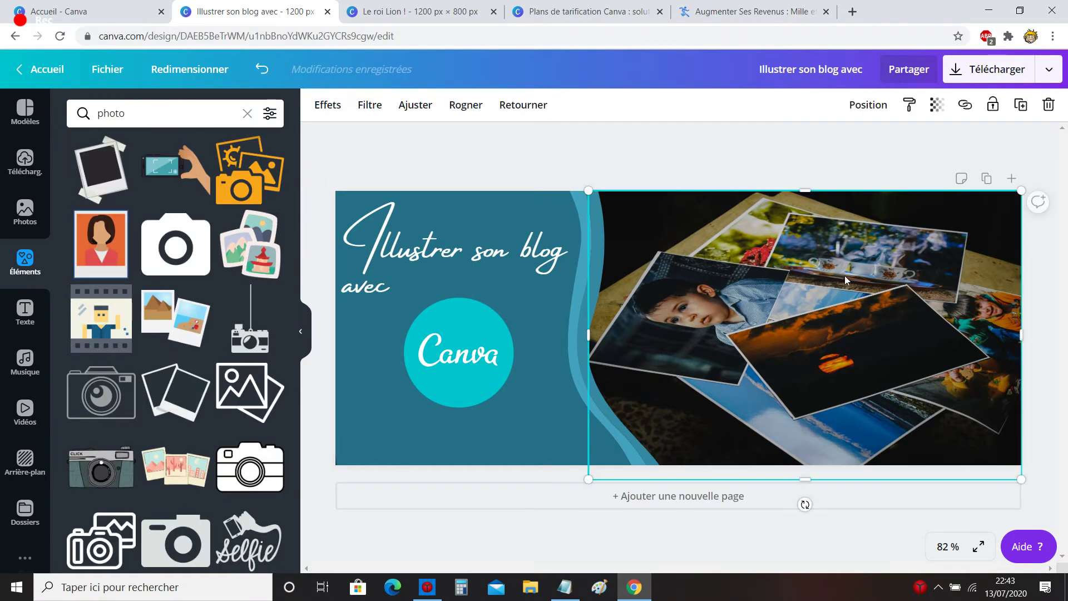
key(Delete)
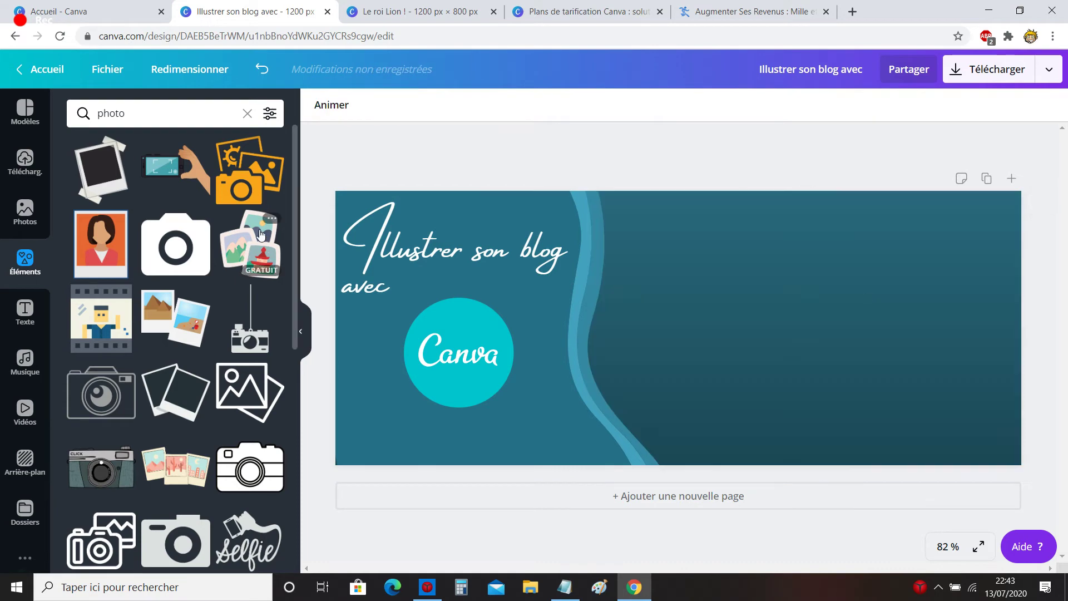
- Place the illustration of three overlapping landscape pictures on the gradient area right of the wave and enlarge it
drag(250, 245, 770, 303)
drag(720, 358, 678, 403)
drag(764, 334, 764, 336)
click(574, 185)
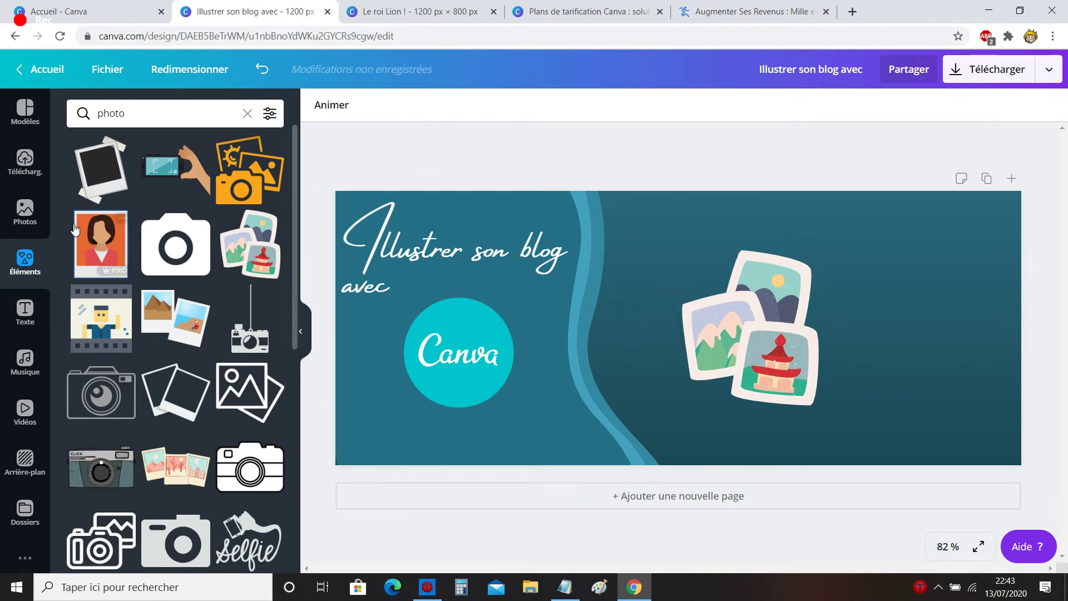
- Add a square shape and reshape it into a thin vertical bar just right of the landscape pictures, matching their height
click(27, 260)
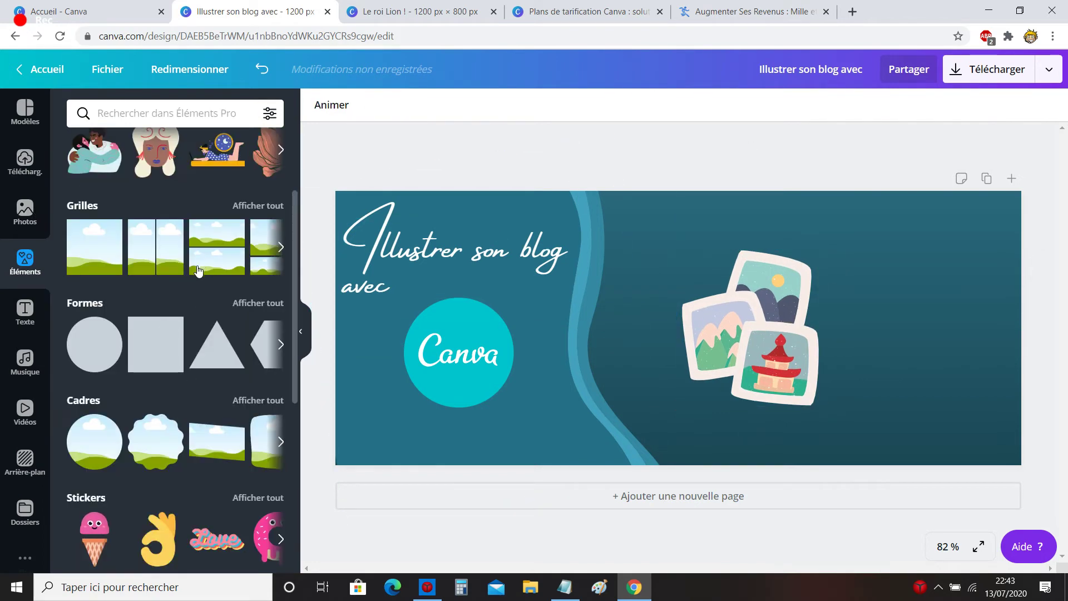
drag(158, 344, 881, 277)
drag(995, 325, 847, 324)
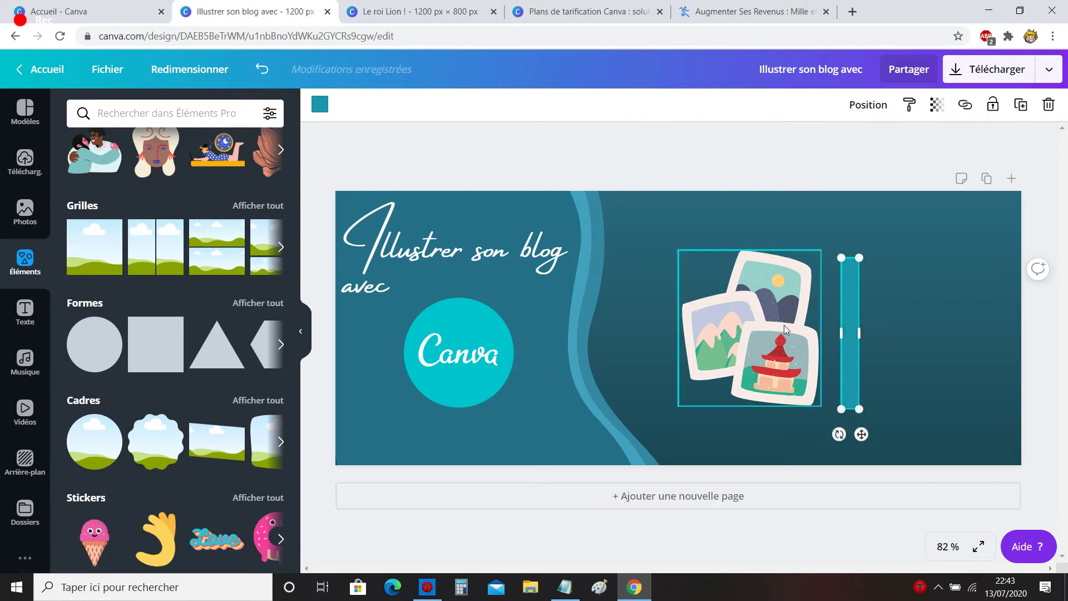
mouse_move(782, 323)
mouse_down()
mouse_move(766, 329)
mouse_move(779, 318)
mouse_move(783, 285)
mouse_move(783, 325)
mouse_up()
drag(858, 311, 848, 302)
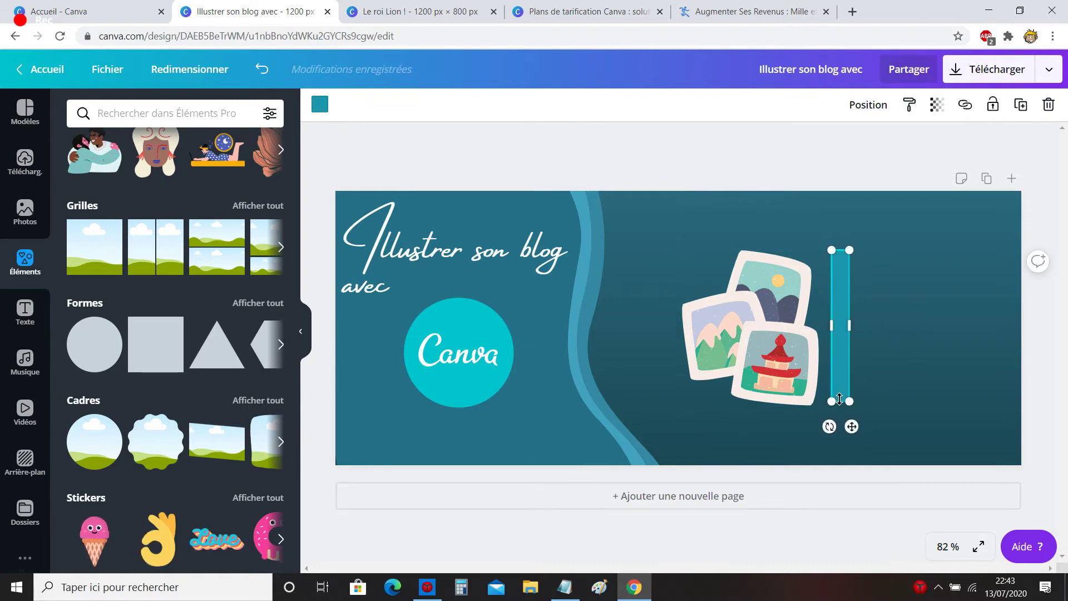
drag(840, 398, 844, 386)
click(922, 322)
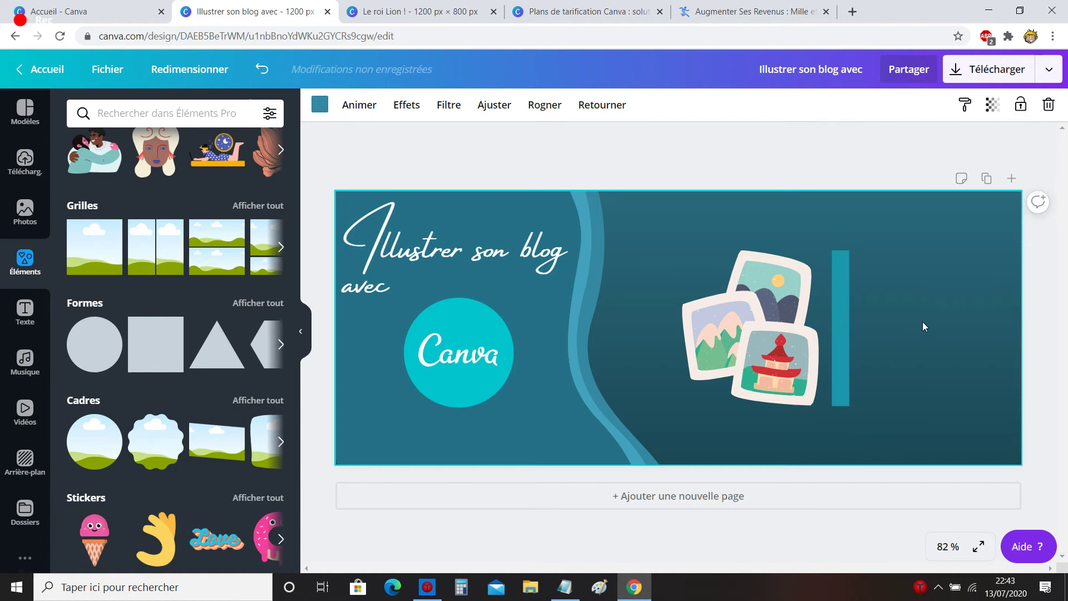
click(848, 327)
drag(850, 335, 843, 334)
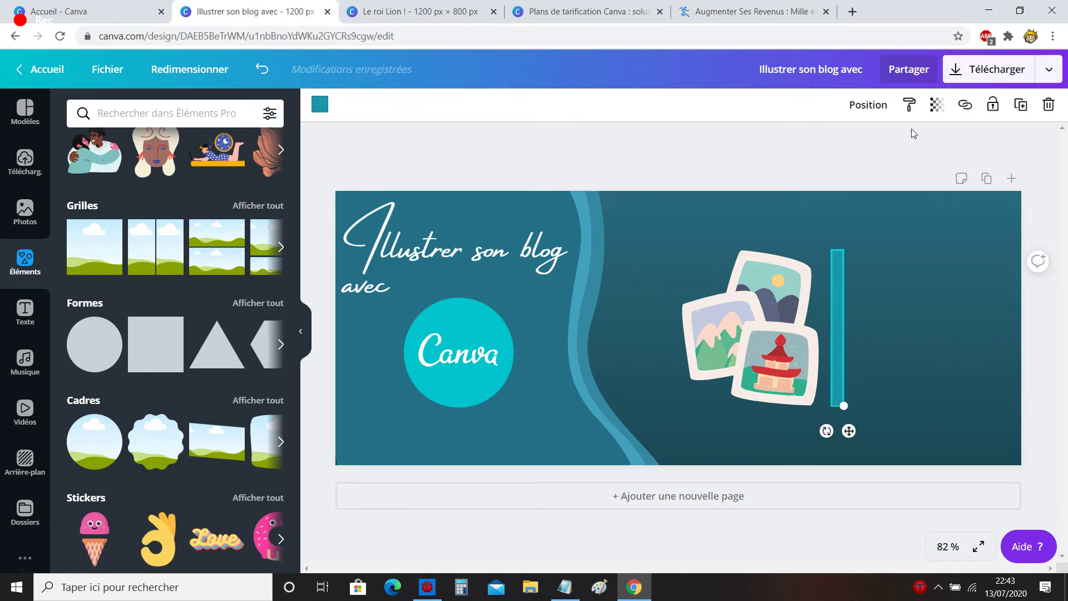
- Set the vertical bar's transparency to 56
click(936, 106)
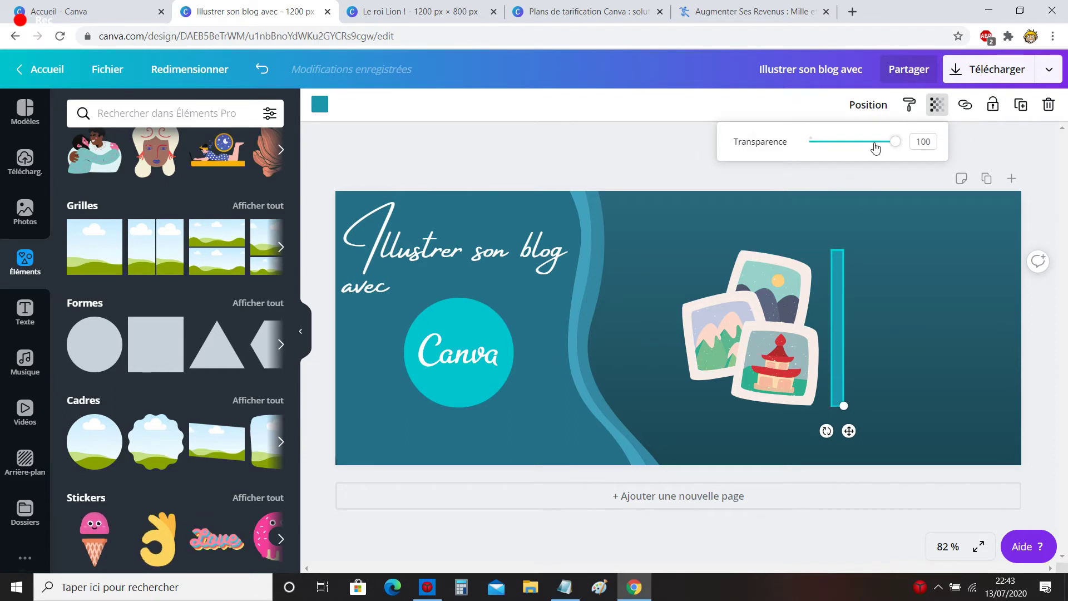
click(874, 143)
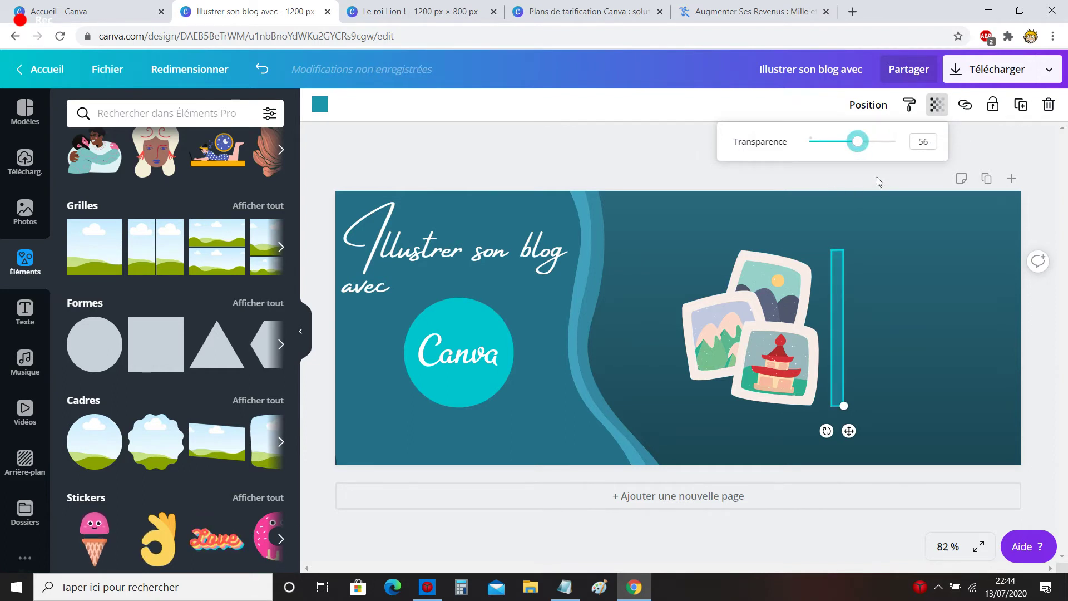
click(876, 178)
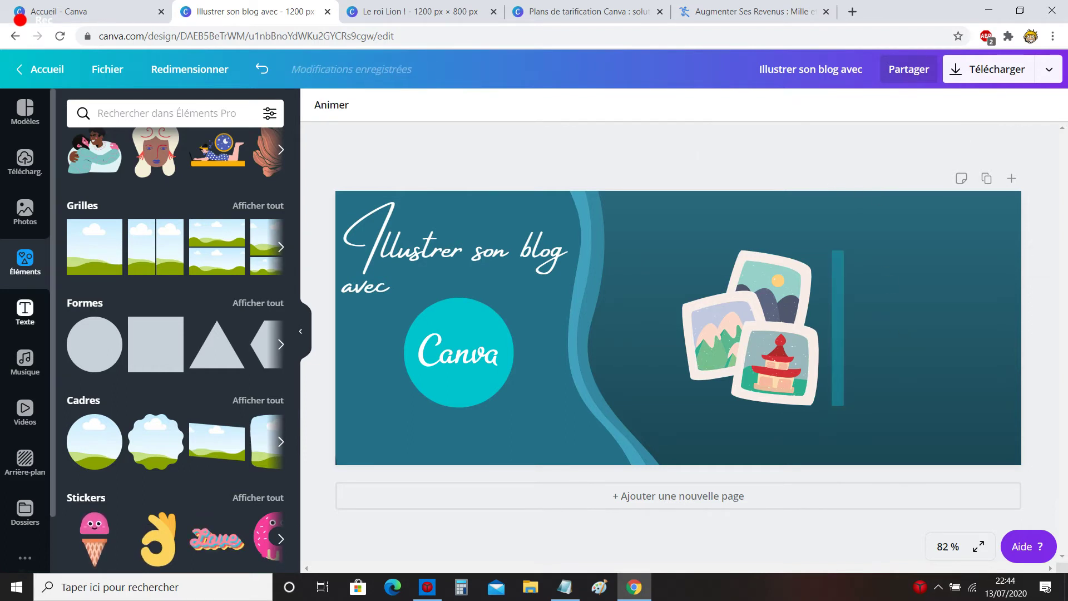
- Search the elements for "peinture" and look through the painting illustrations
click(191, 124)
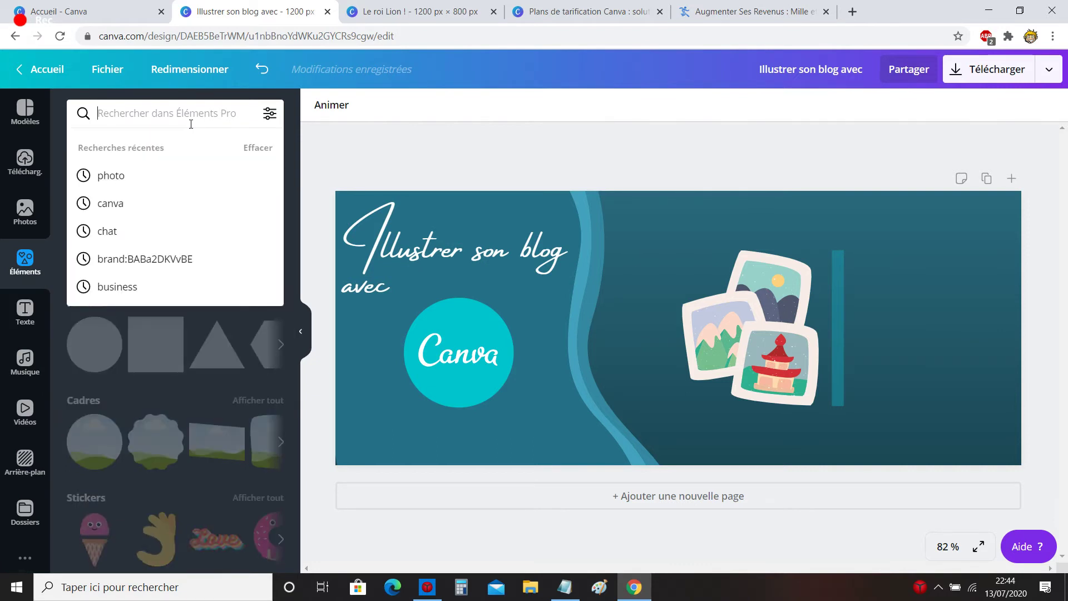
text(peinture)
key(Return)
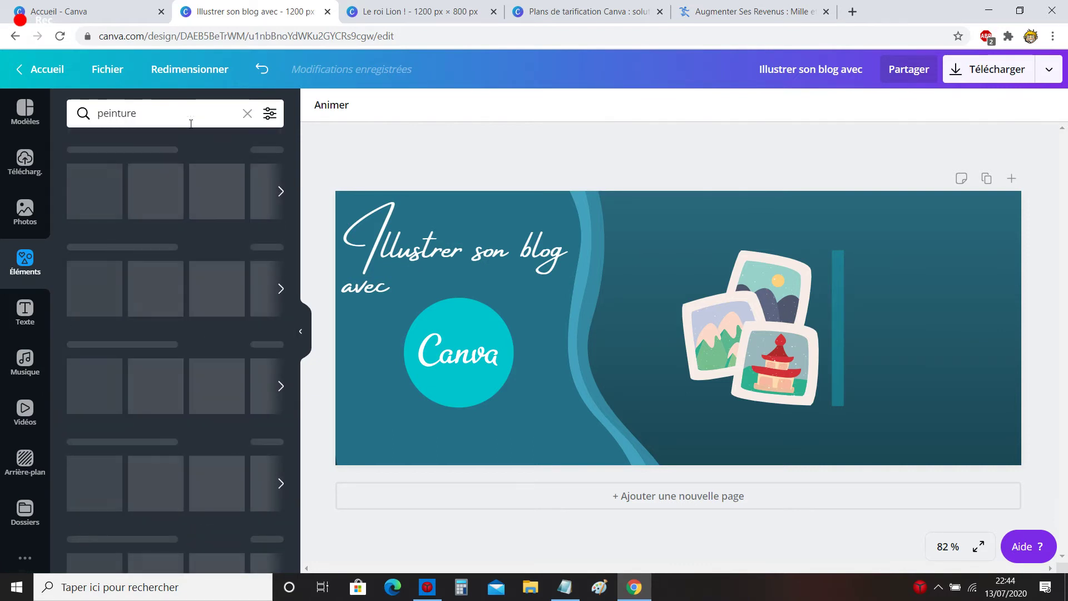
scroll(226, 474, down, 5)
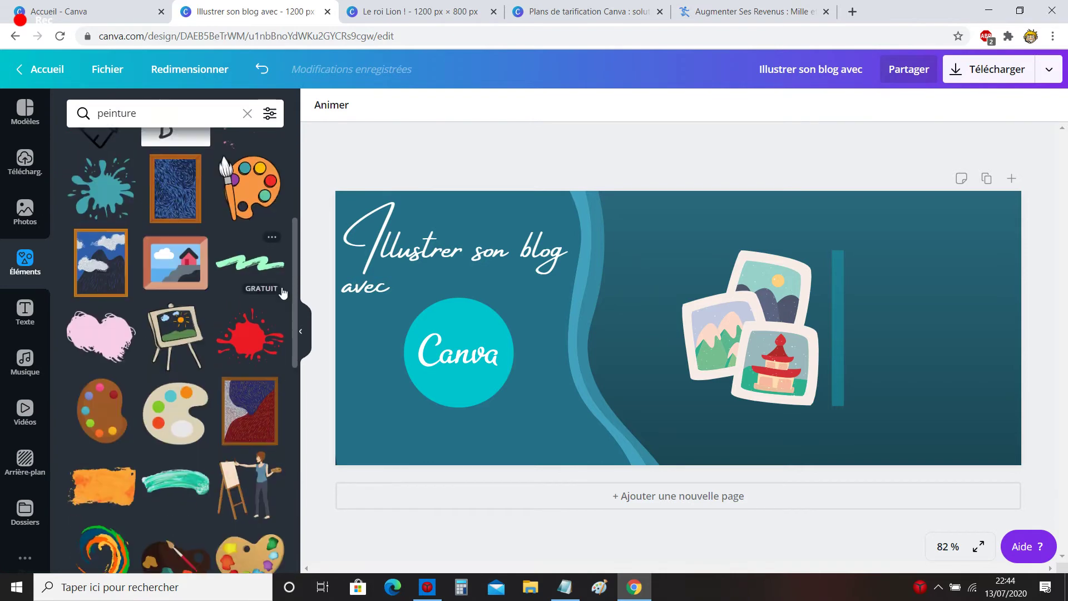
scroll(223, 389, down, 10)
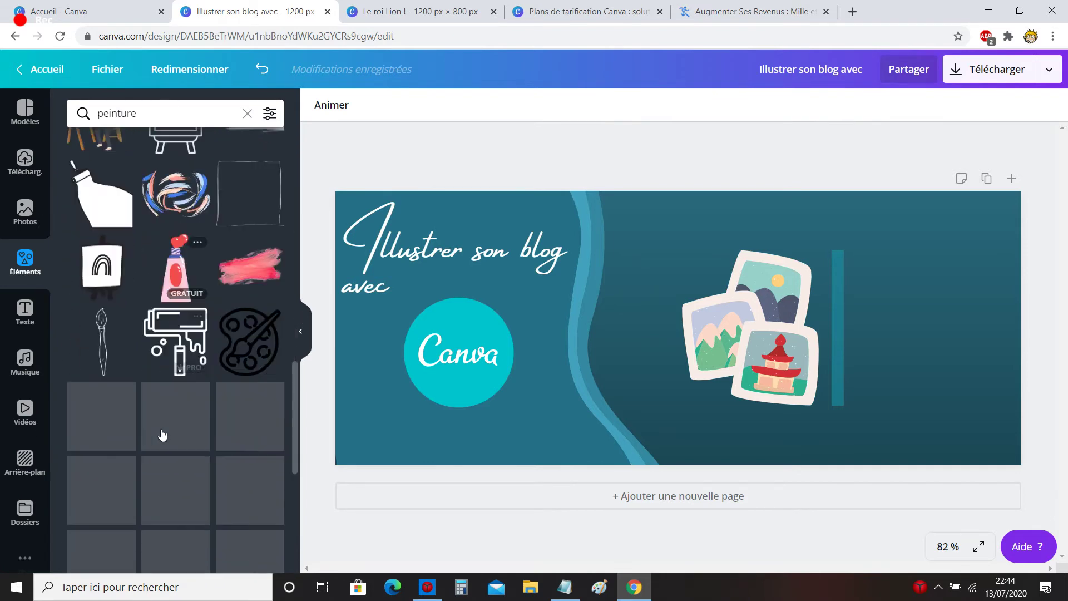
scroll(215, 380, up, 3)
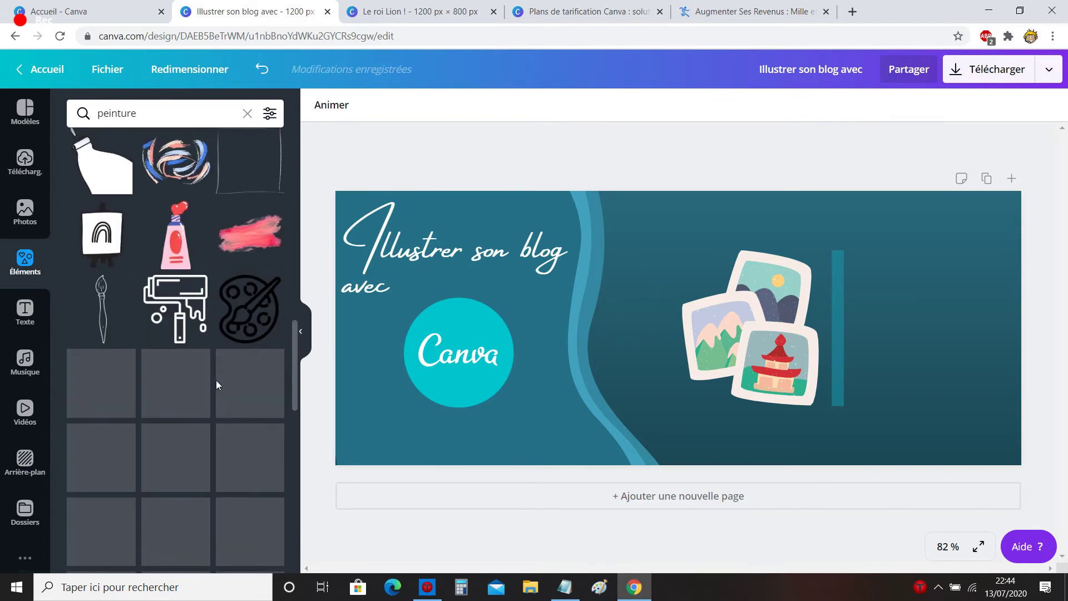
- Shrink the landscape pictures illustration to about 237 × 259 and move it closer to the wave
click(771, 311)
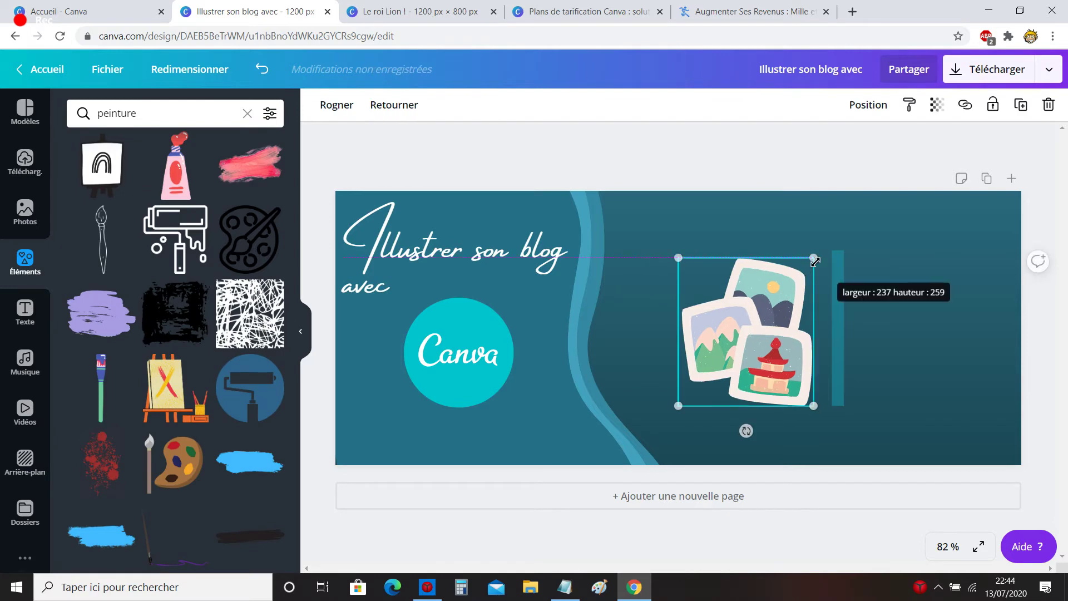
drag(820, 405, 813, 397)
drag(744, 324, 726, 323)
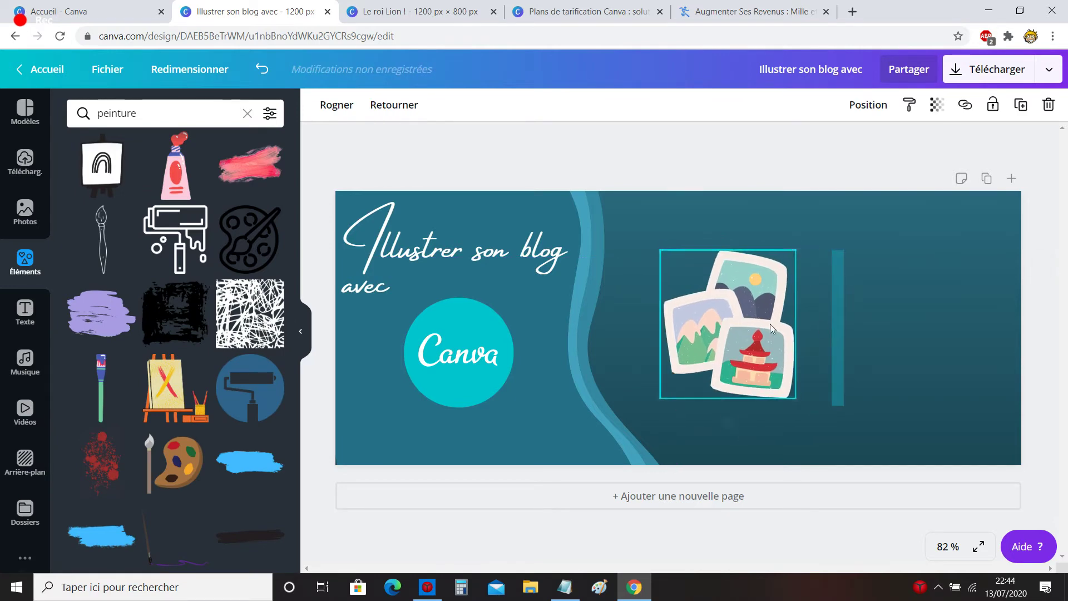
- Move the thin bar closer to the landscape pictures and shorten it to their height
click(831, 318)
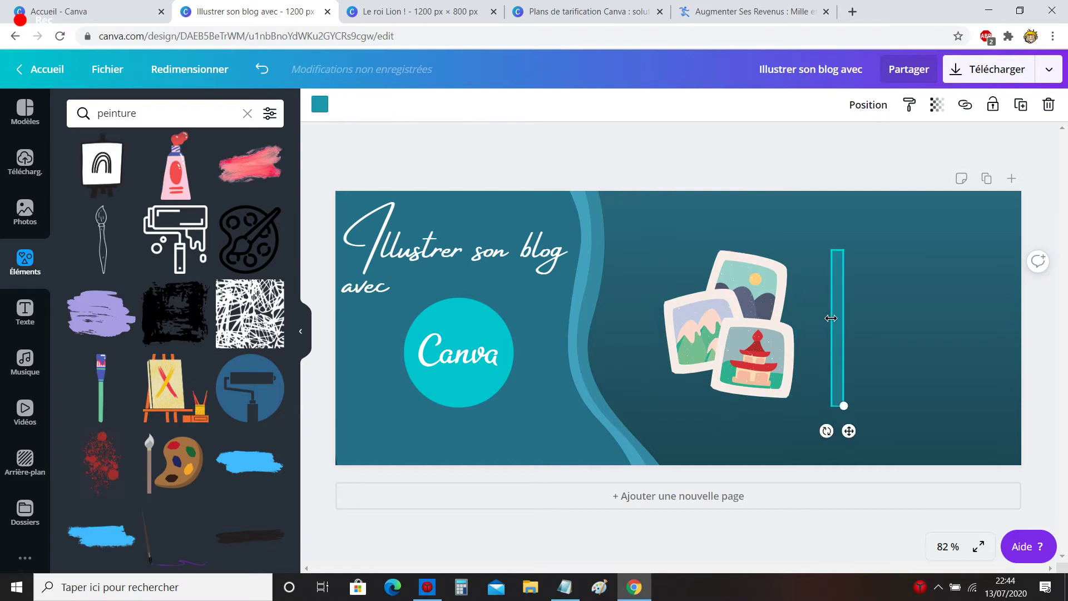
drag(830, 318, 808, 318)
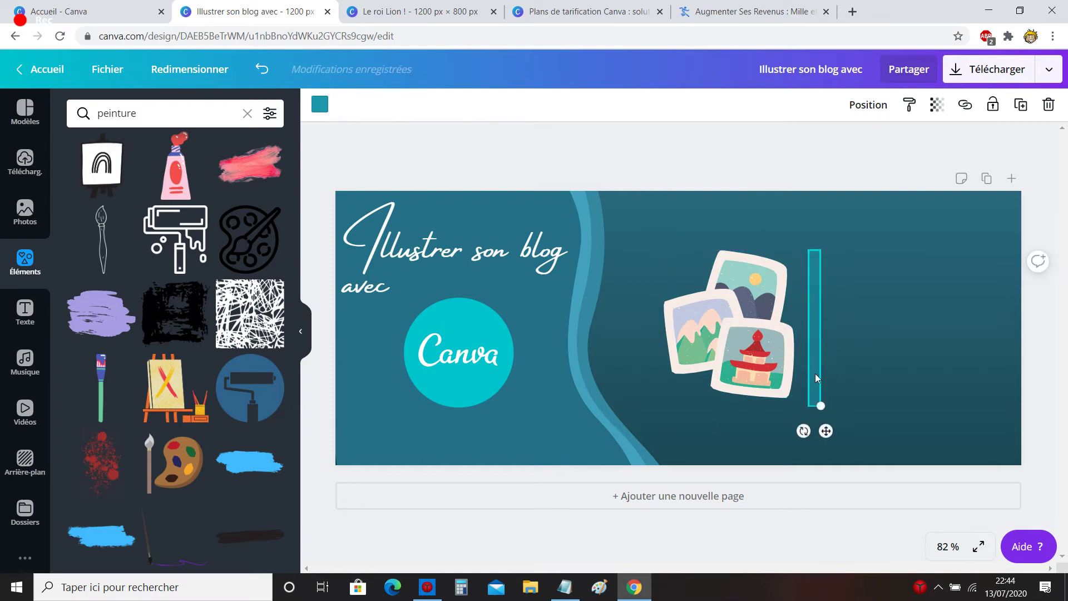
drag(820, 405, 820, 398)
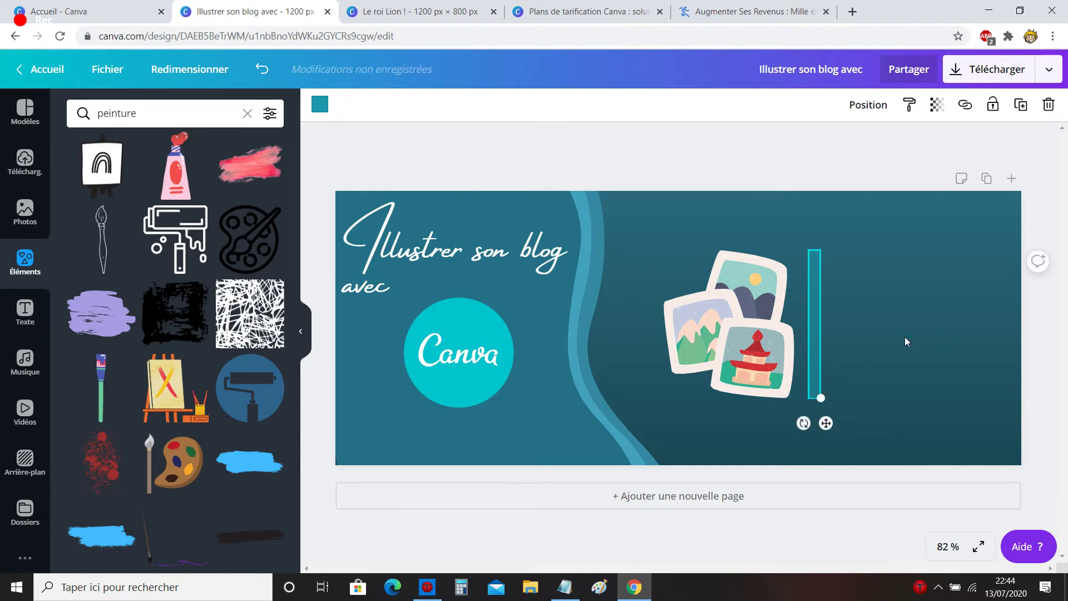
click(397, 310)
- Browse further through the "peinture" elements for a second illustration to place beside the bar
scroll(131, 254, down, 3)
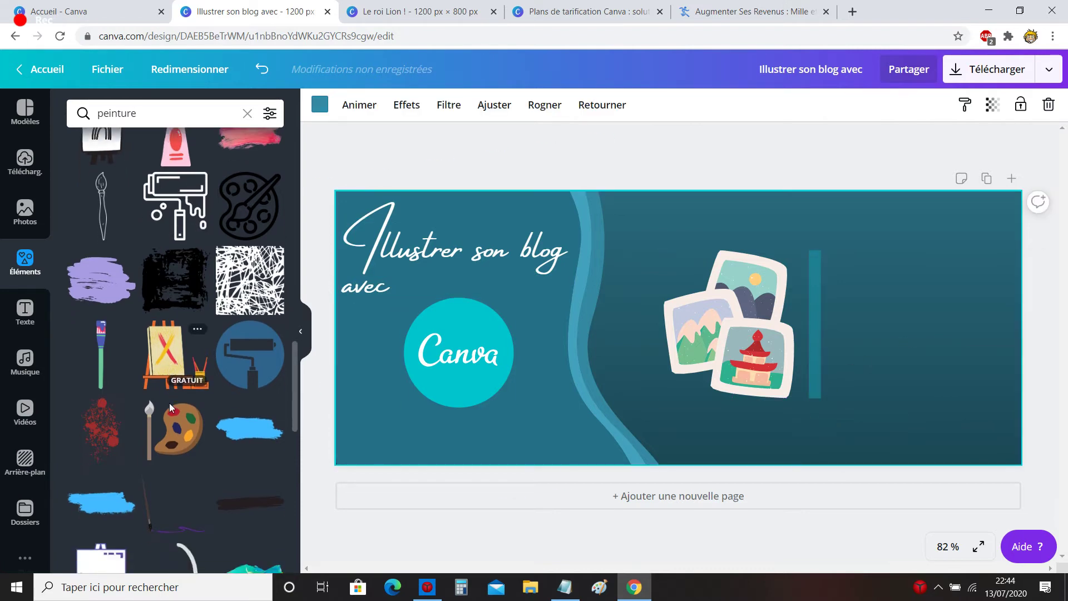
scroll(198, 467, down, 6)
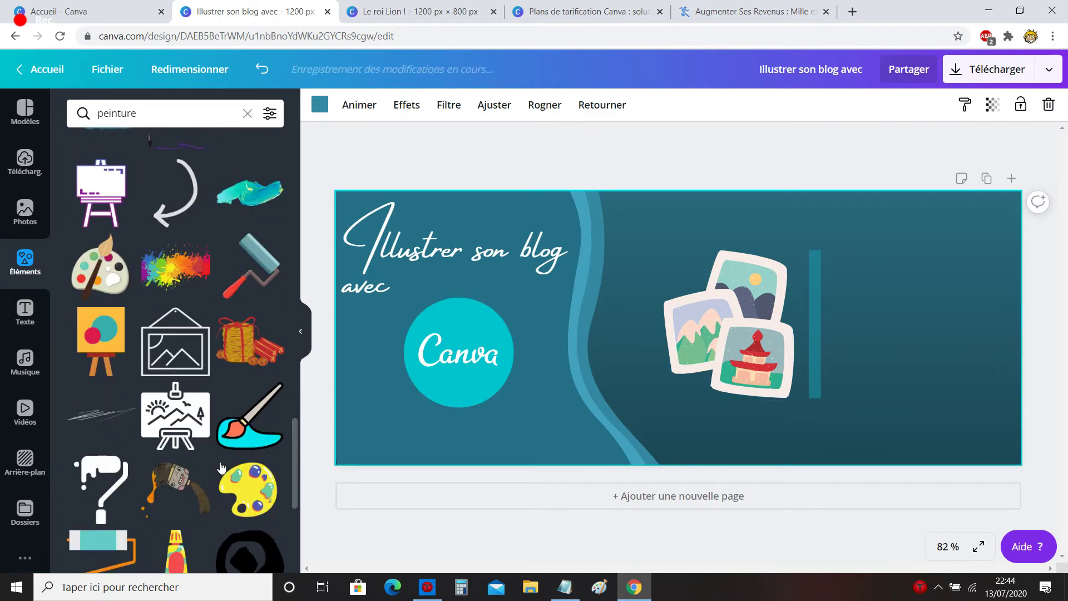
scroll(199, 467, down, 5)
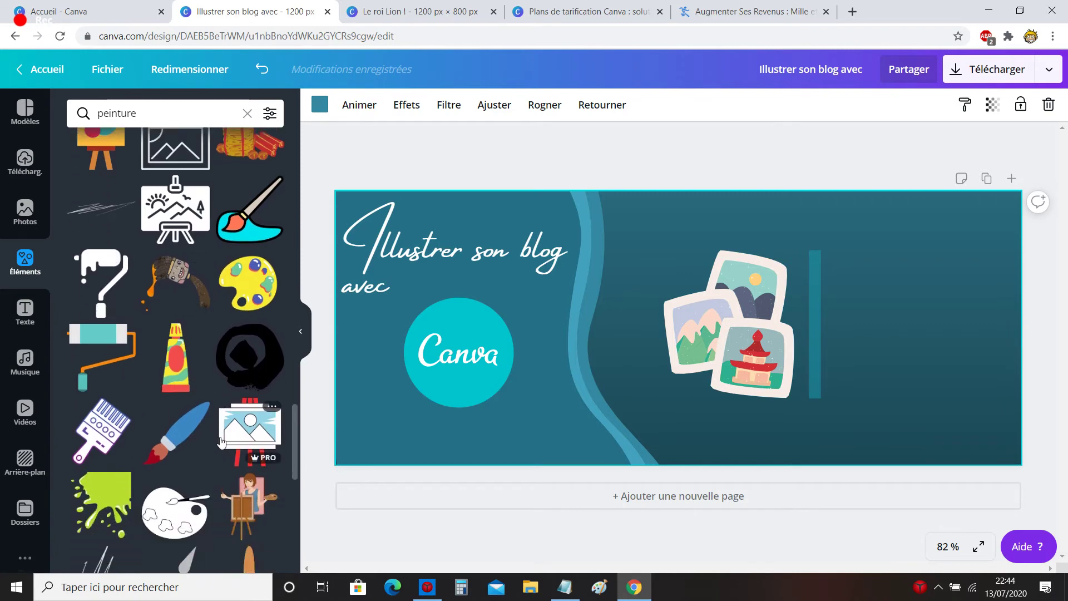
scroll(237, 435, down, 6)
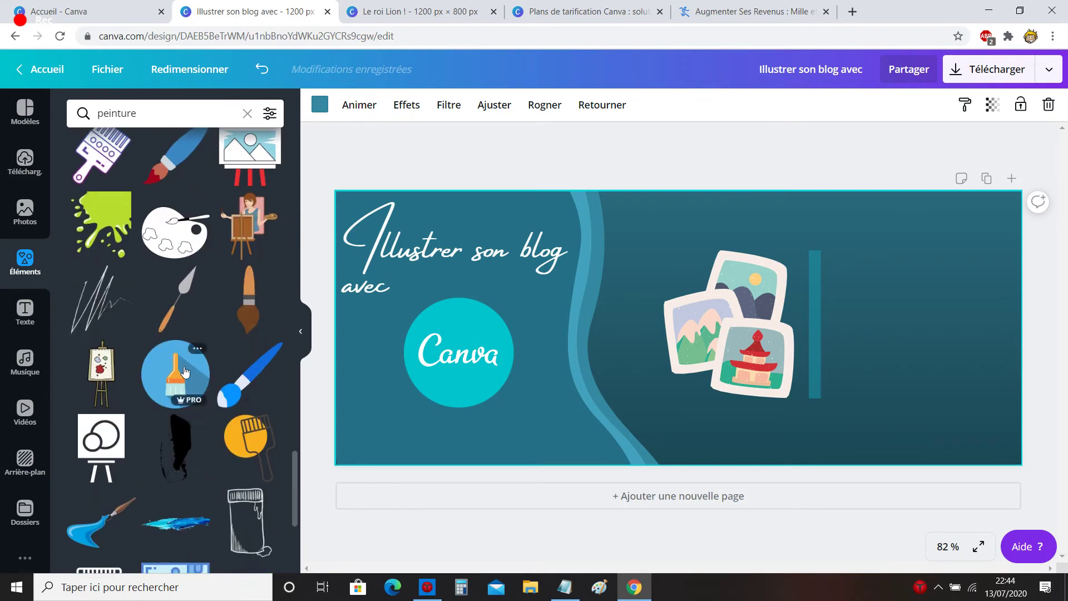
scroll(215, 397, down, 6)
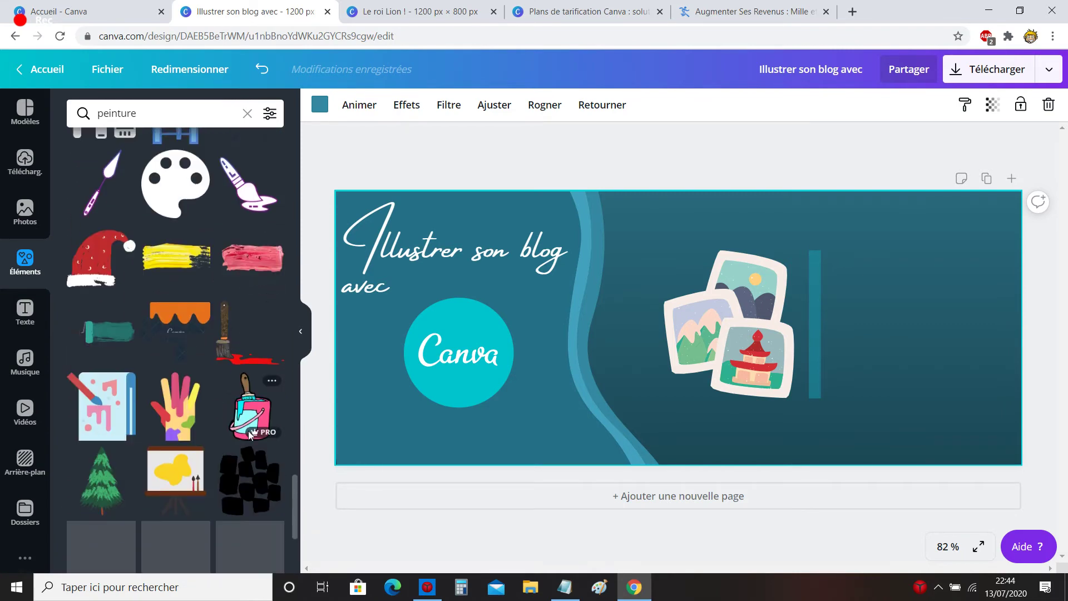
scroll(186, 428, down, 8)
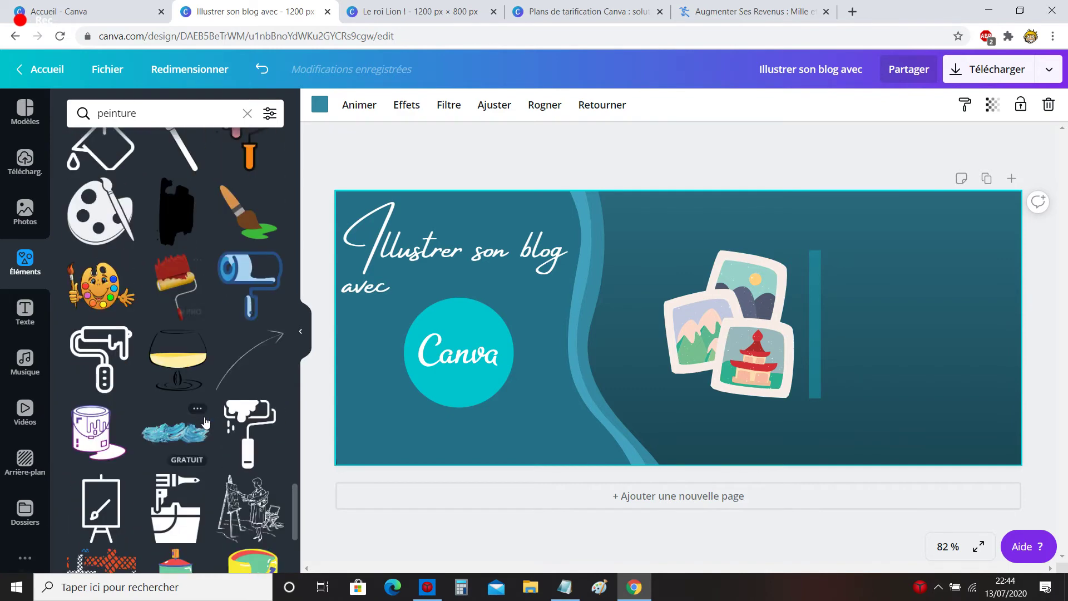
scroll(203, 424, down, 4)
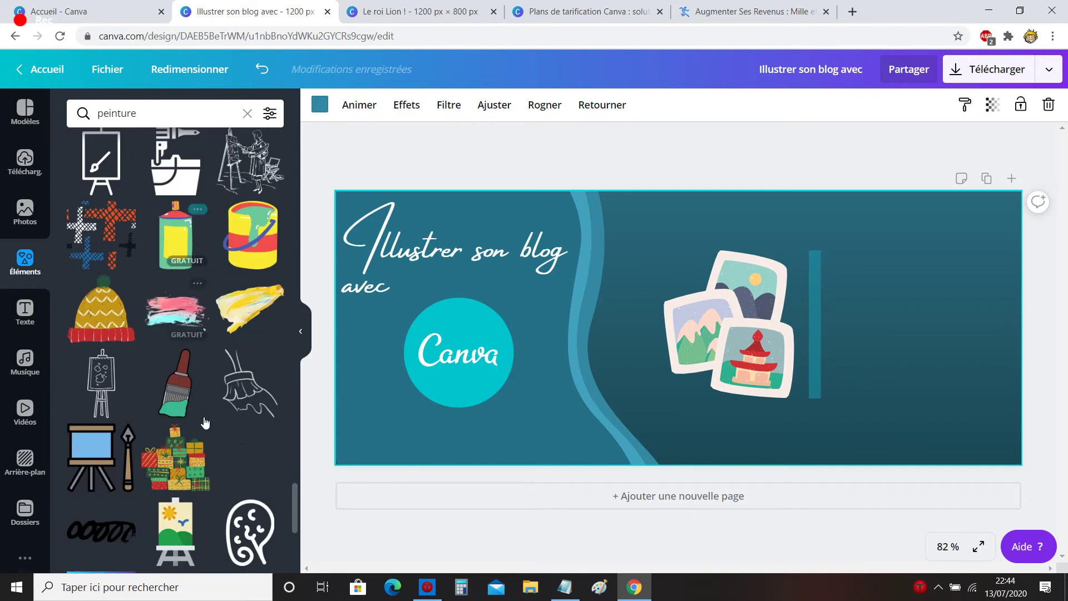
- Search the elements for "crayon" and place the four coloured pencils right of the bar, scaled to the bar's height
click(171, 114)
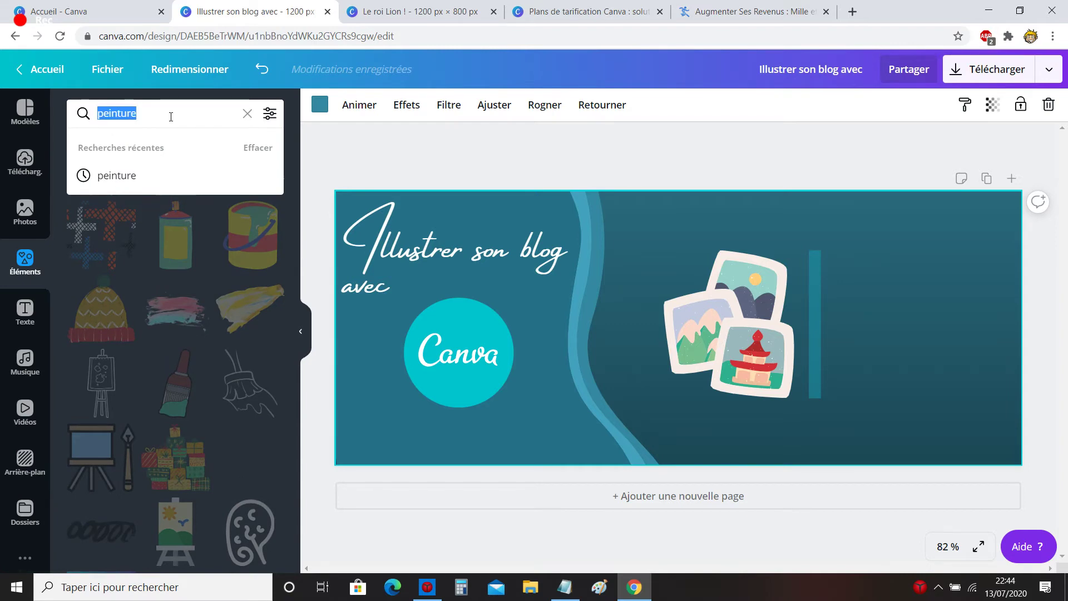
text(crayon)
key(Return)
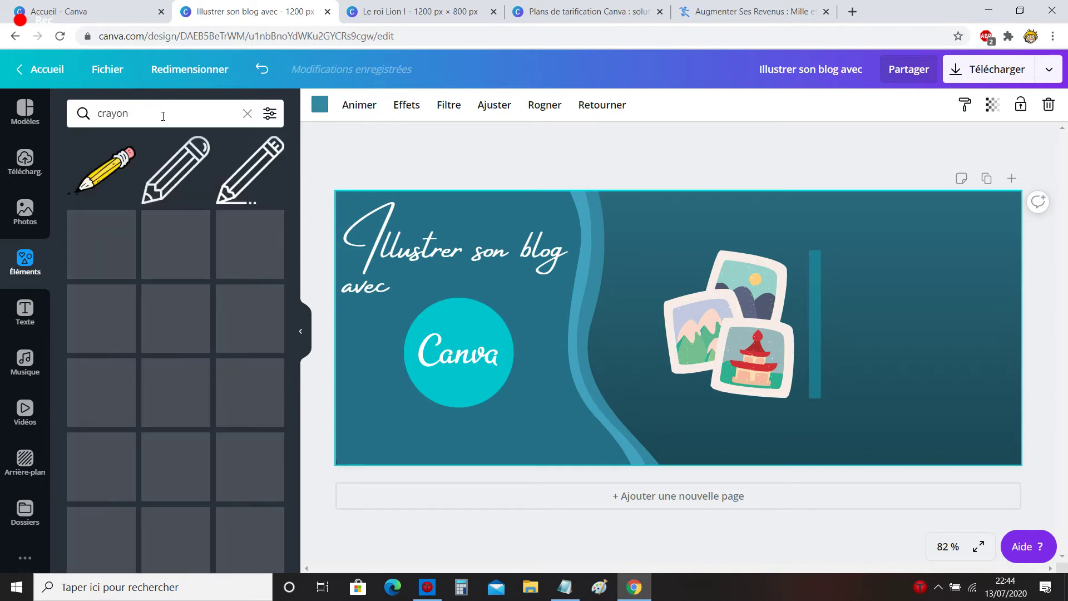
scroll(202, 279, down, 10)
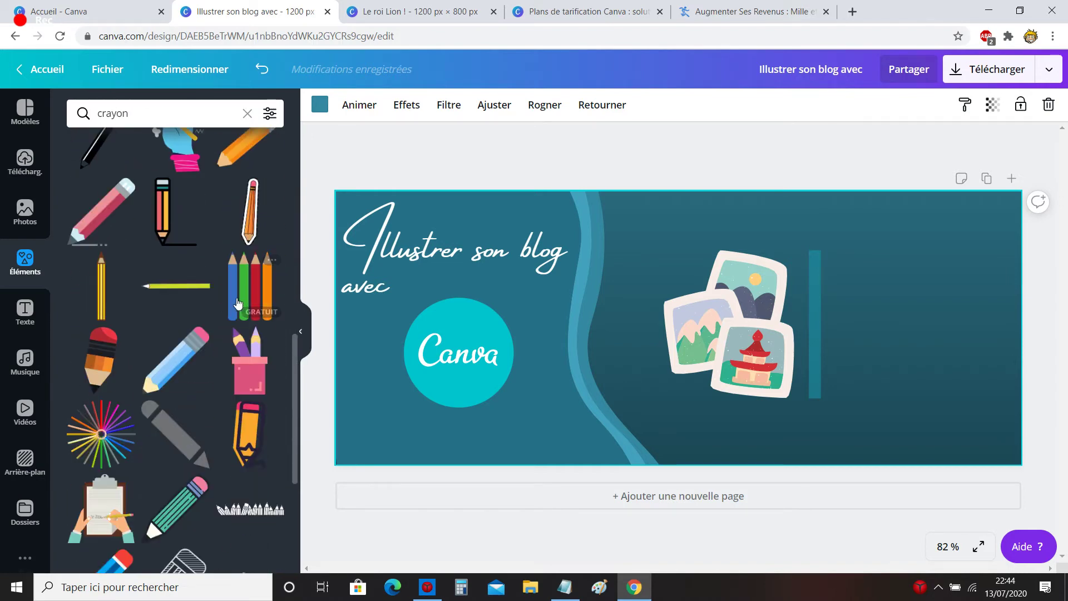
mouse_move(258, 302)
mouse_down()
mouse_move(825, 323)
mouse_move(896, 275)
mouse_move(888, 290)
mouse_up()
drag(858, 359, 832, 397)
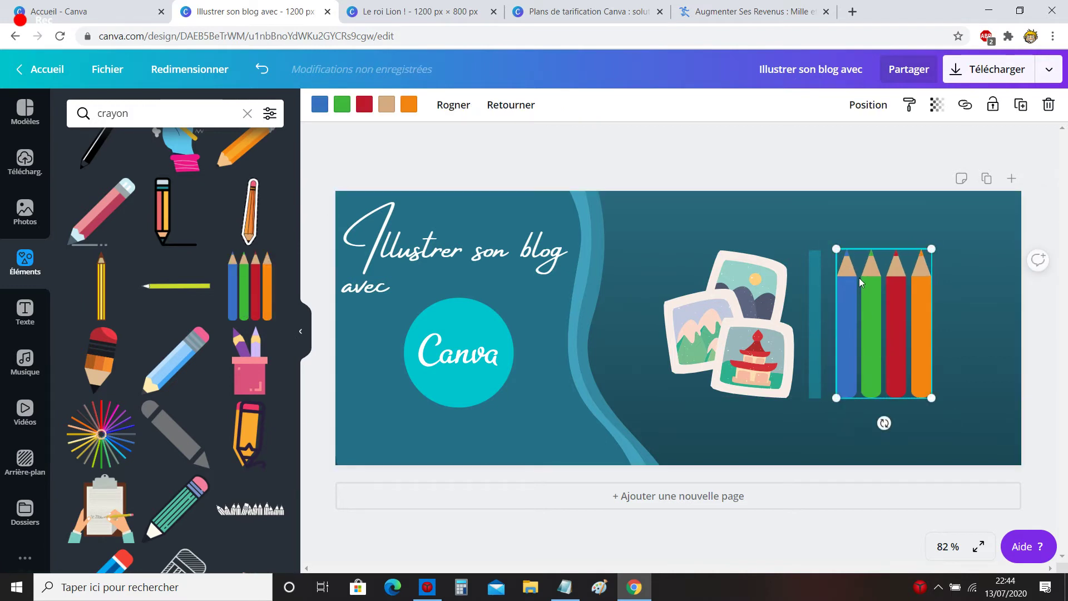
drag(837, 250, 840, 251)
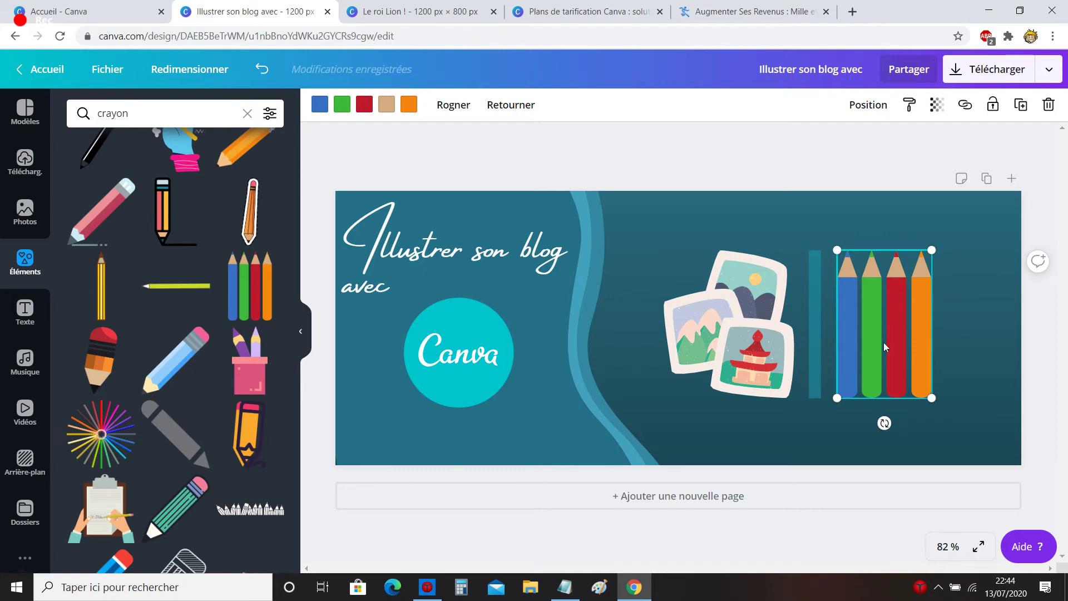
- Recolour the pencils: the blue one turquoise, the green one a darker green (#34a230) and the red one light yellow
click(319, 106)
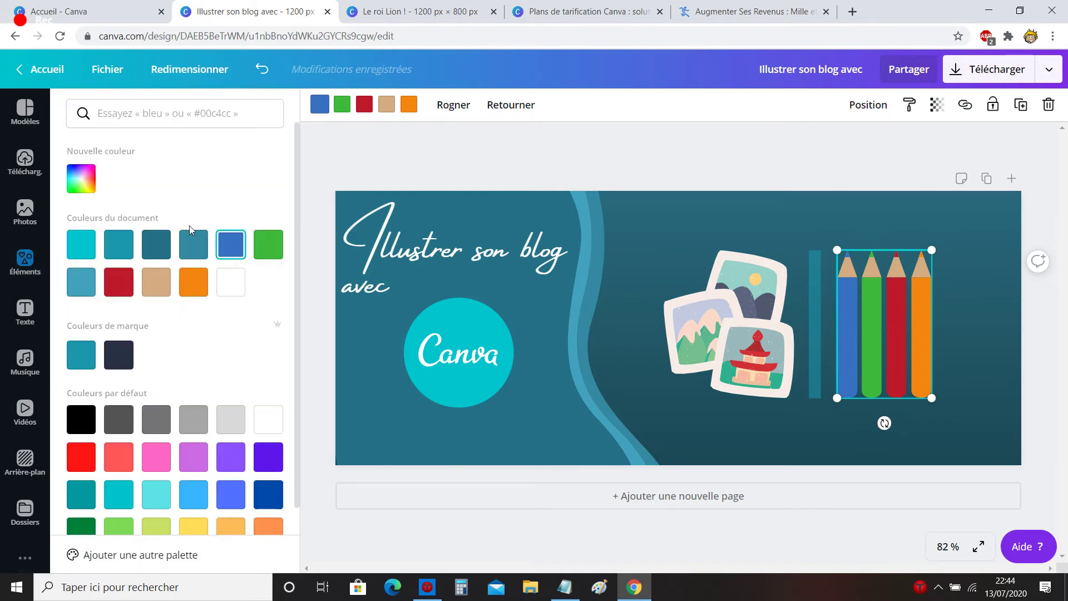
click(83, 245)
click(342, 104)
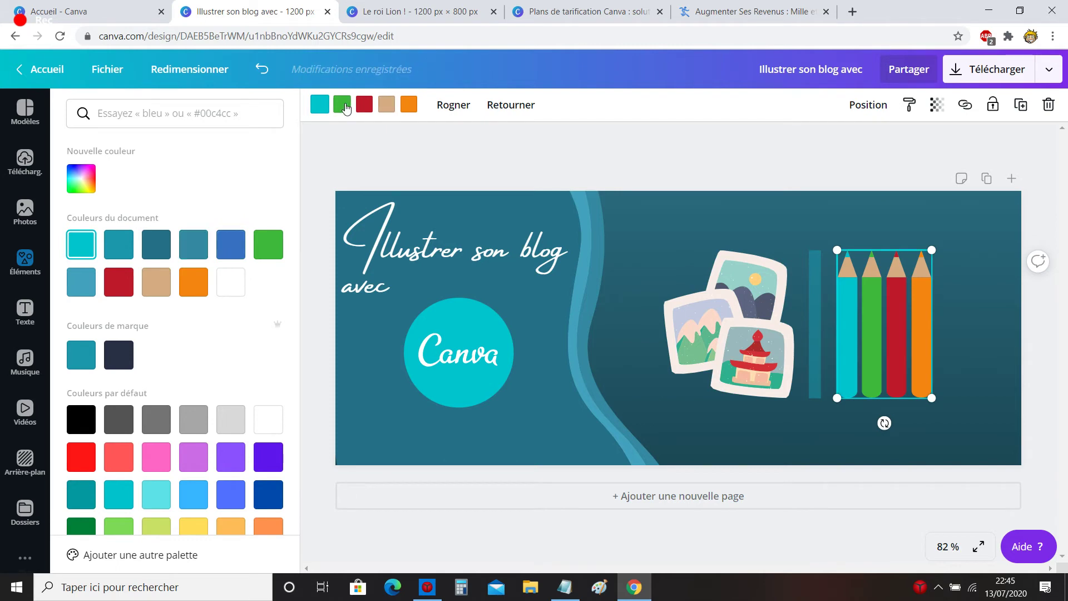
click(74, 179)
click(213, 247)
drag(209, 248, 209, 239)
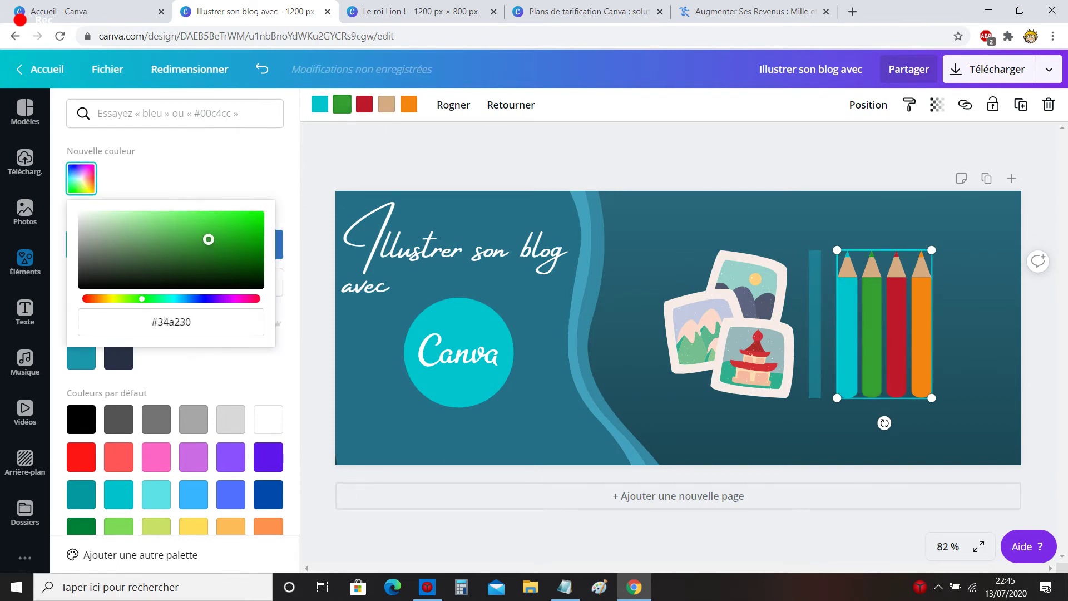
click(364, 105)
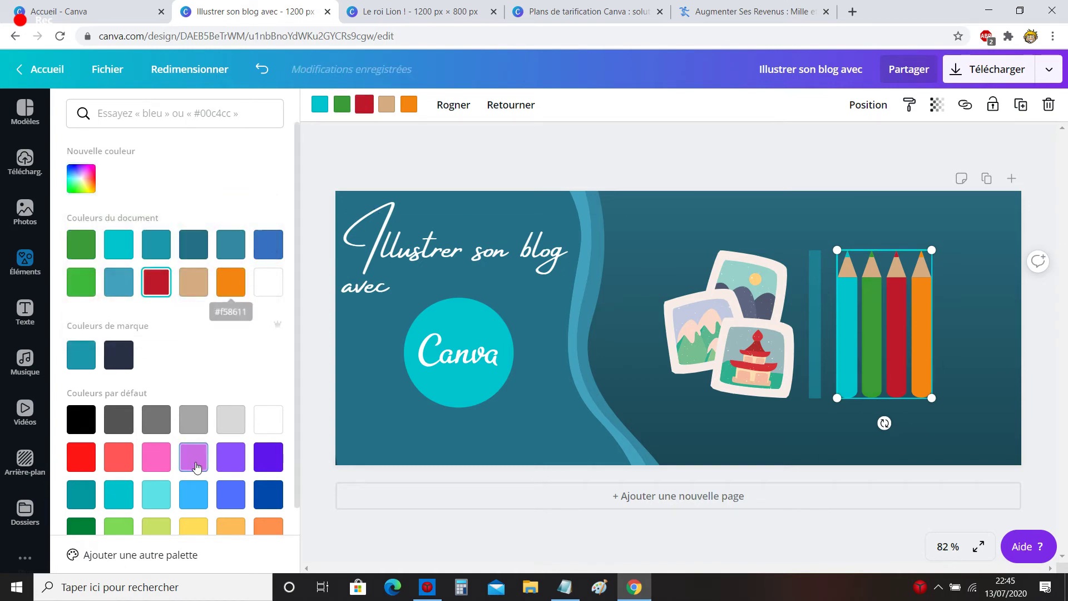
click(193, 524)
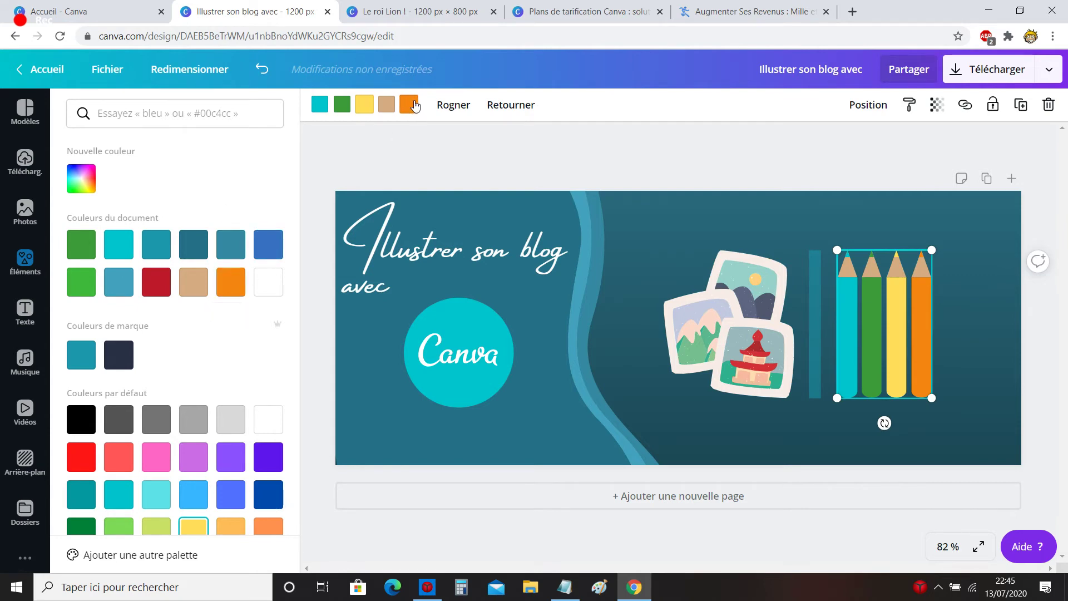
- Recolour the orange pencil white, leaving the other three pencils as they are
click(81, 189)
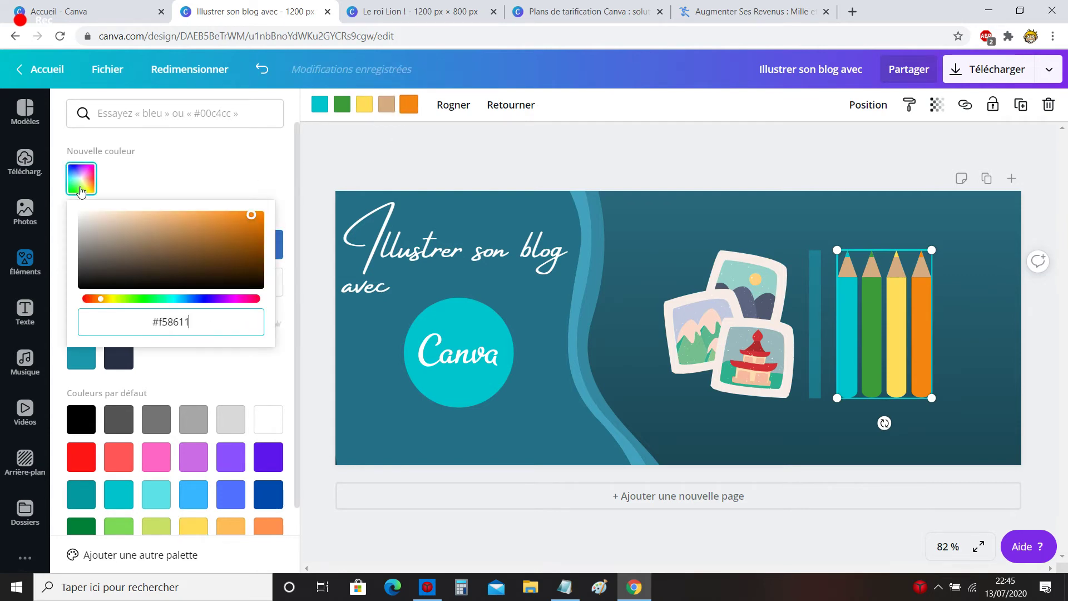
key(ctrl+a)
click(239, 192)
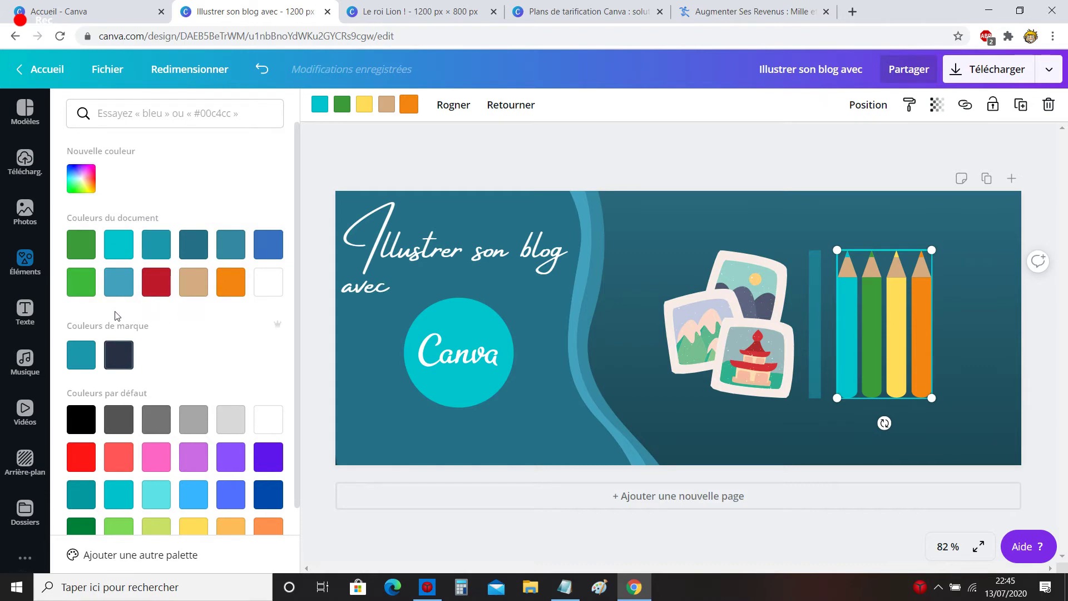
click(267, 295)
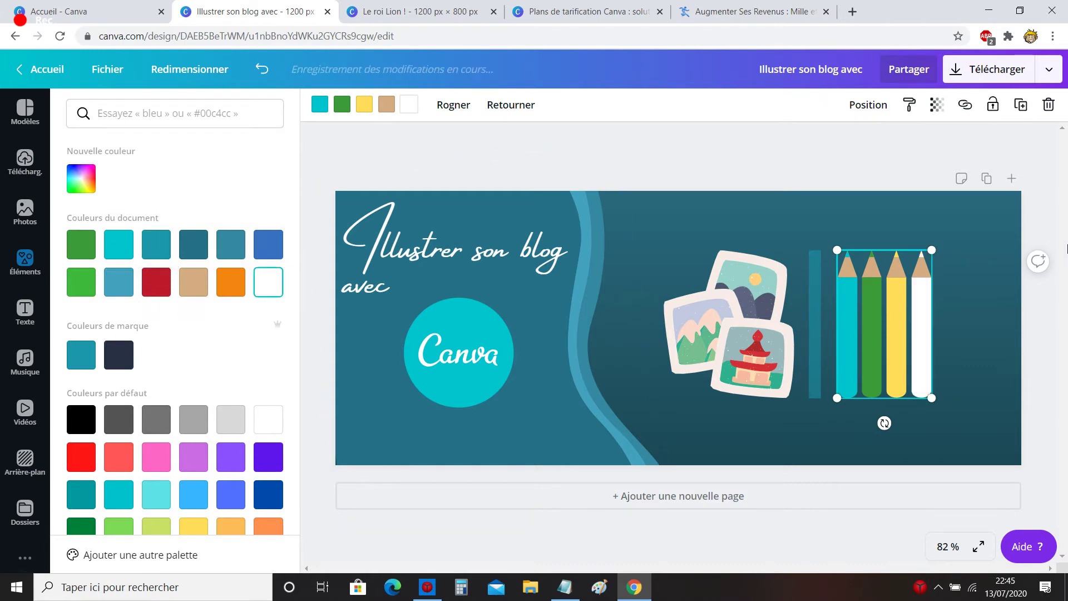
click(916, 271)
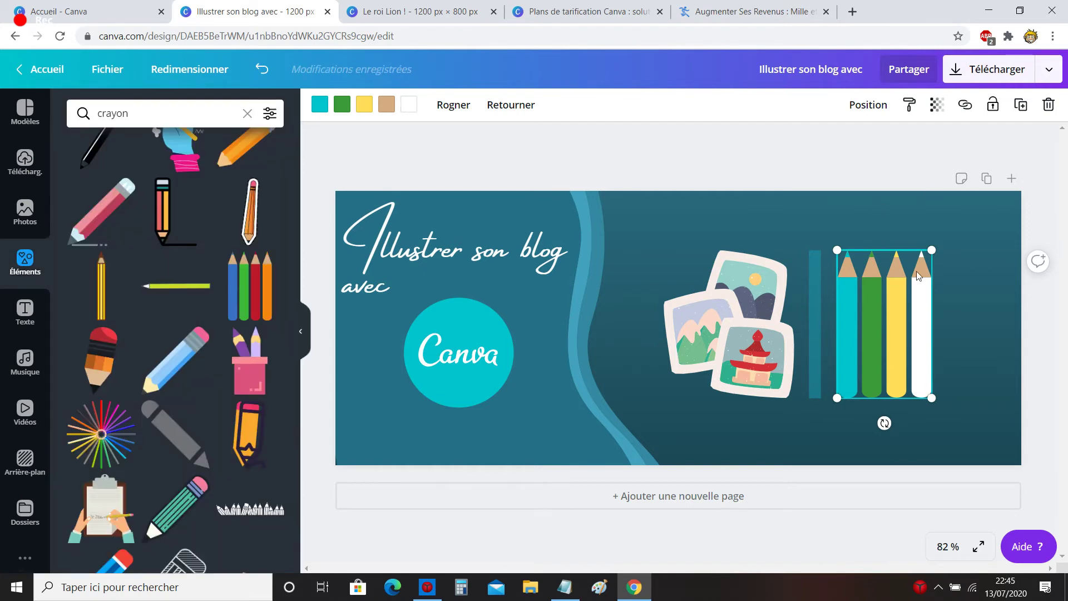
click(963, 346)
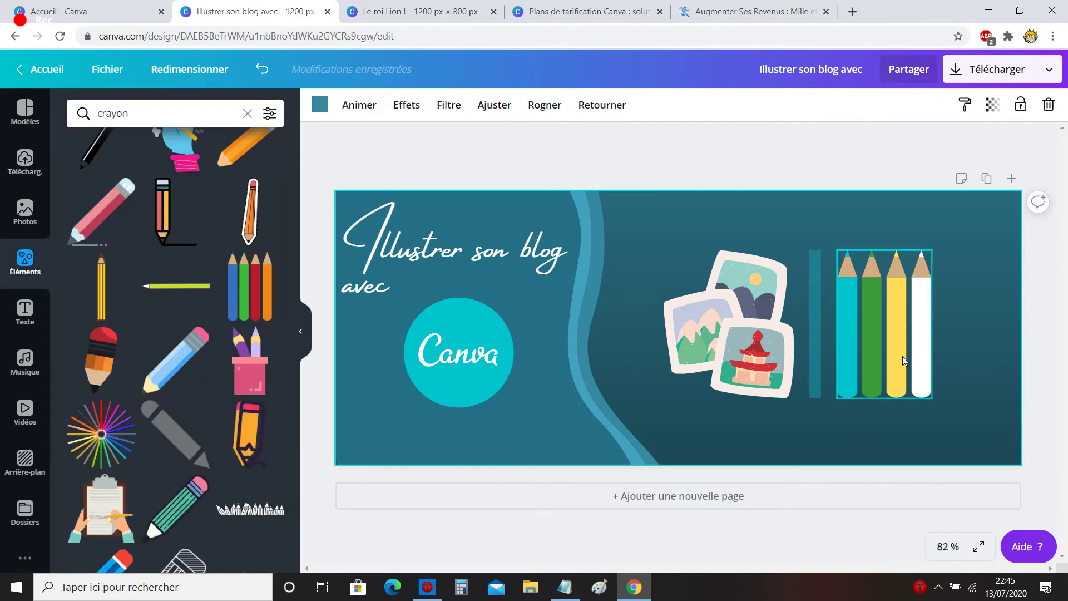
click(902, 356)
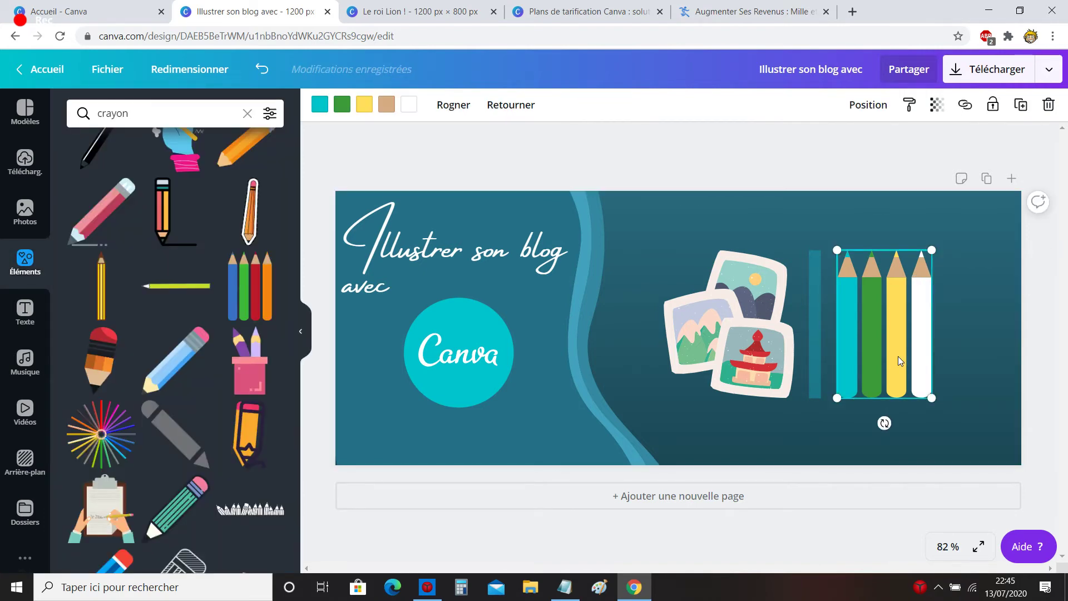
click(747, 331)
click(747, 160)
- Shrink the title "Illustrer son blog avec" to size 45,6 and move it and the Canva logo slightly down
click(387, 278)
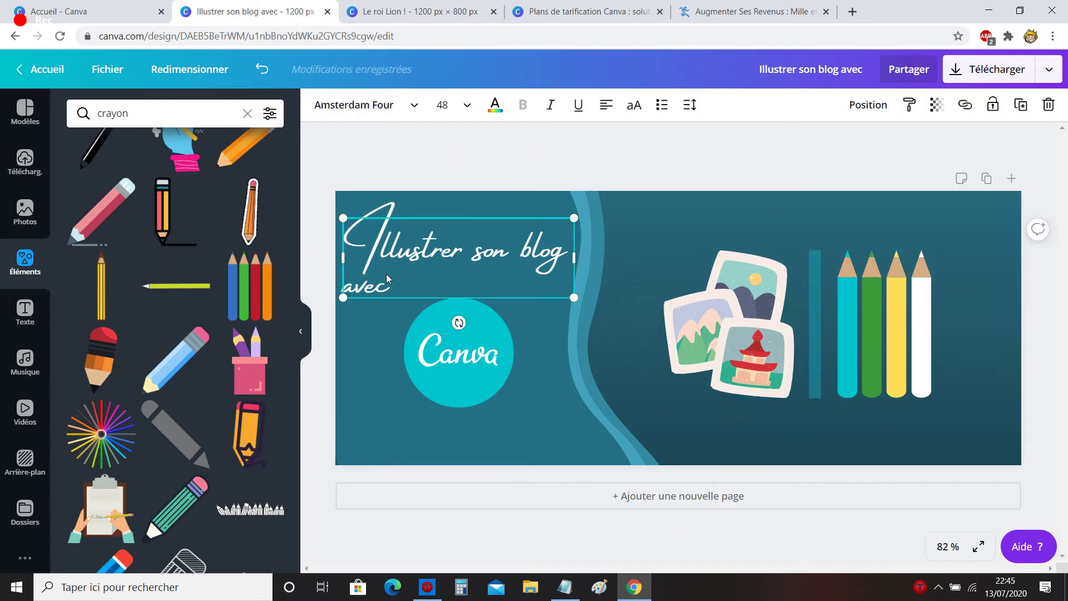
drag(343, 217, 354, 221)
drag(427, 259, 425, 268)
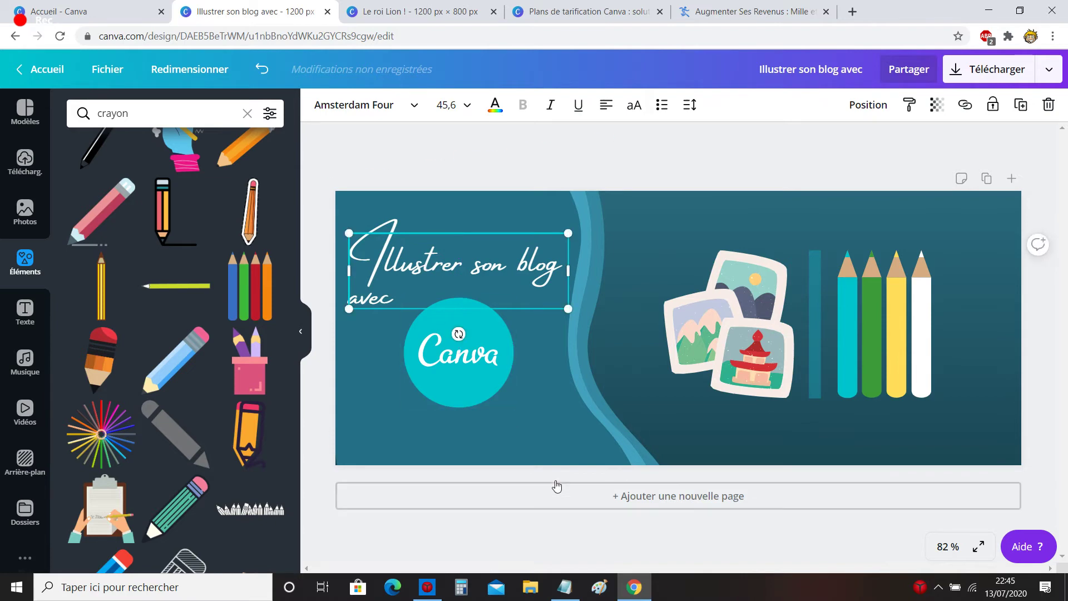
drag(458, 367, 458, 380)
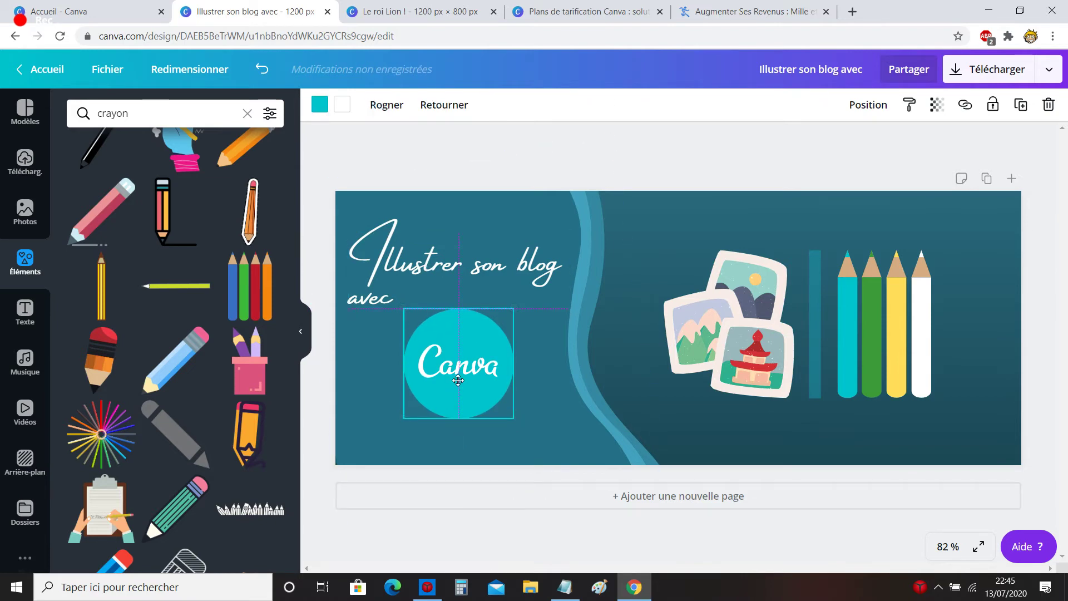
click(553, 160)
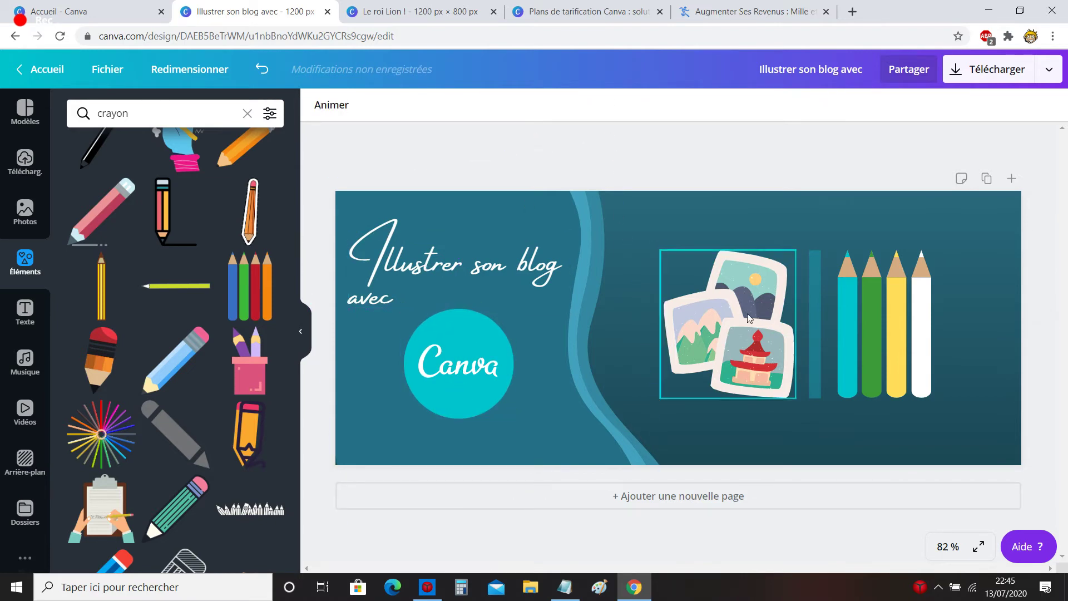
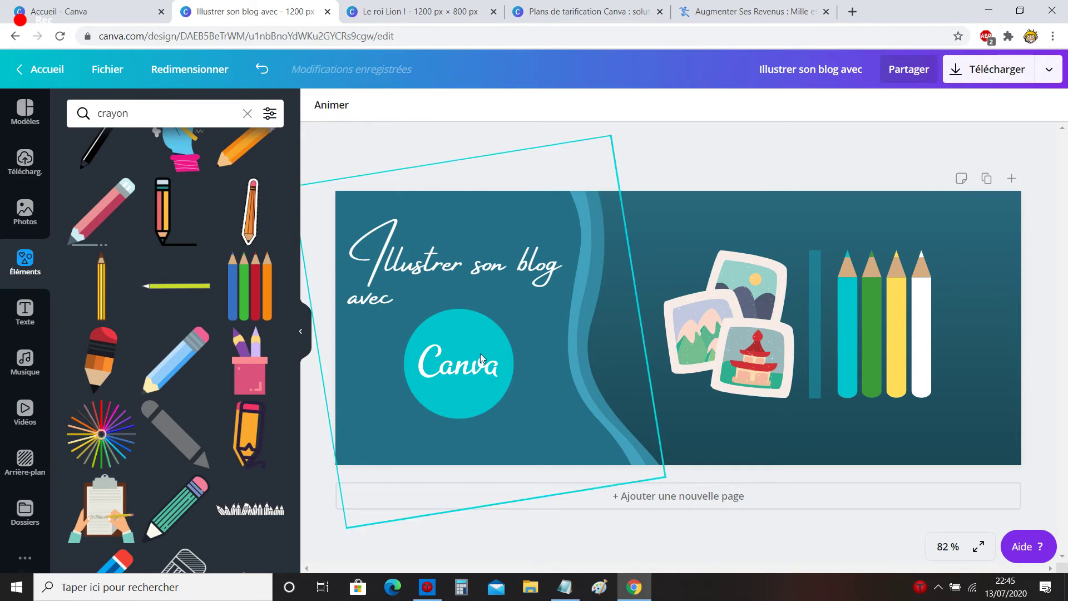
- Try the teal brand colour on the outer band of the wavy shape, then undo it
click(514, 209)
click(328, 106)
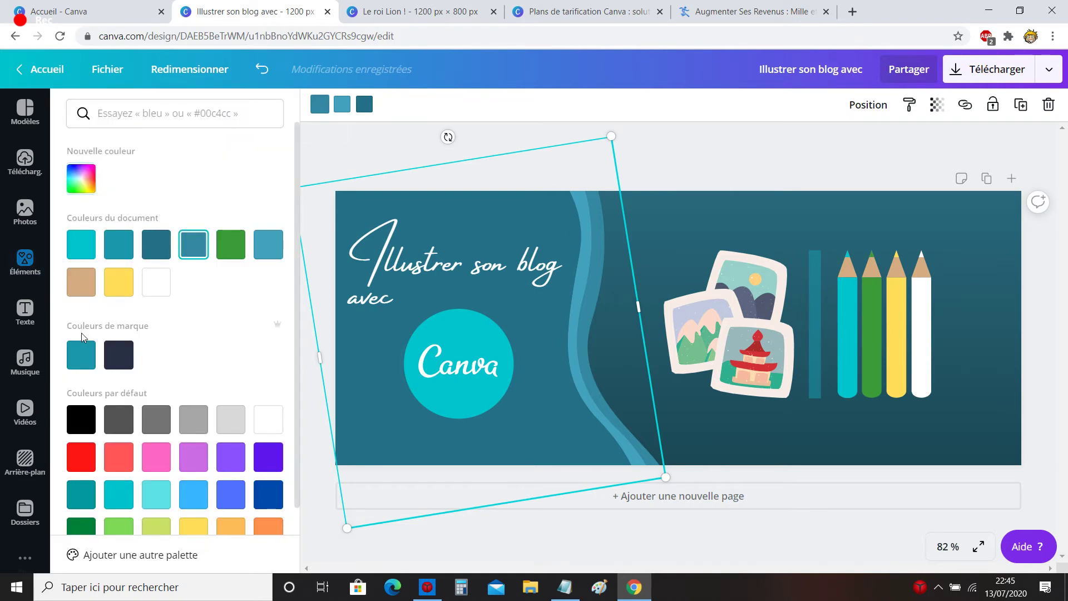
click(83, 368)
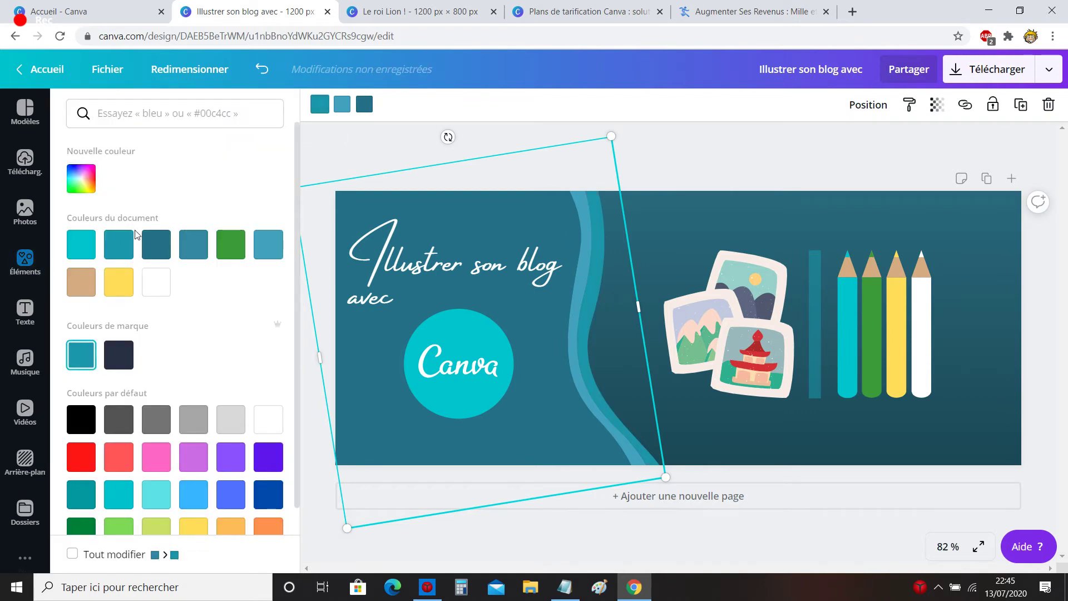
click(319, 104)
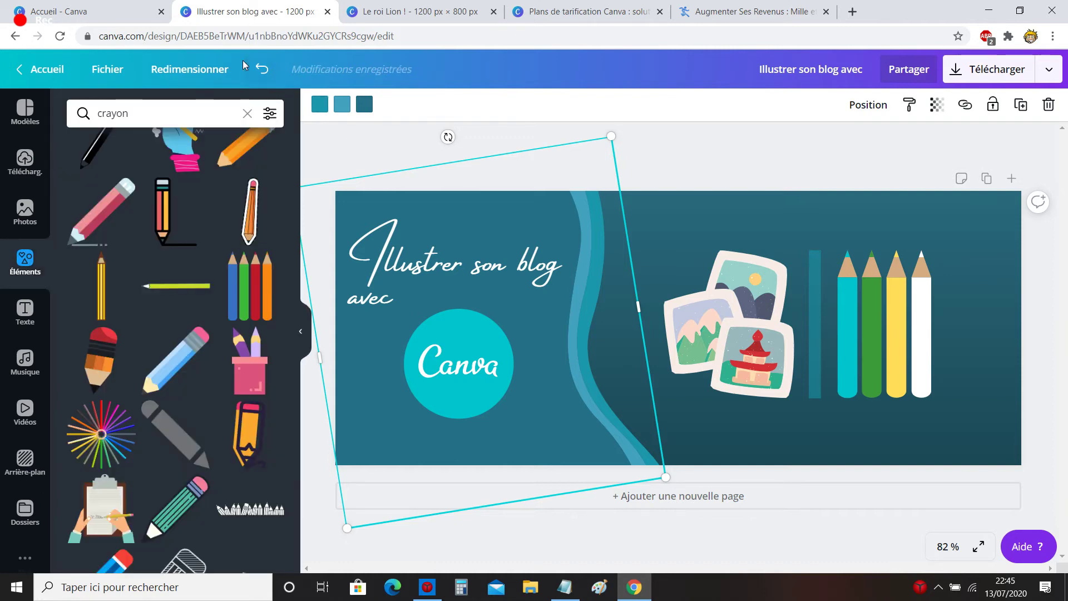
click(500, 161)
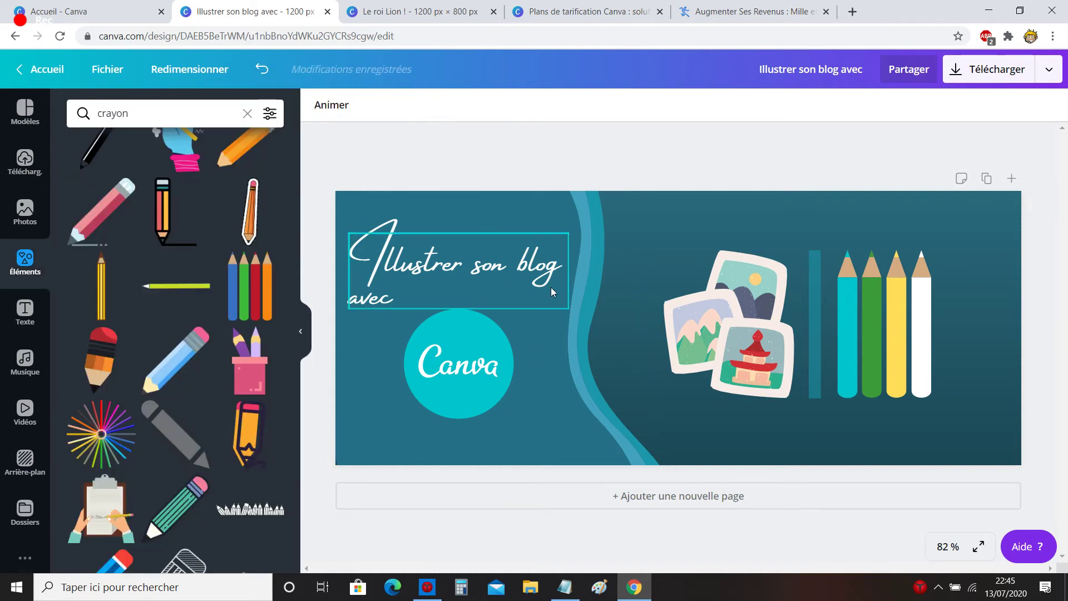
click(272, 72)
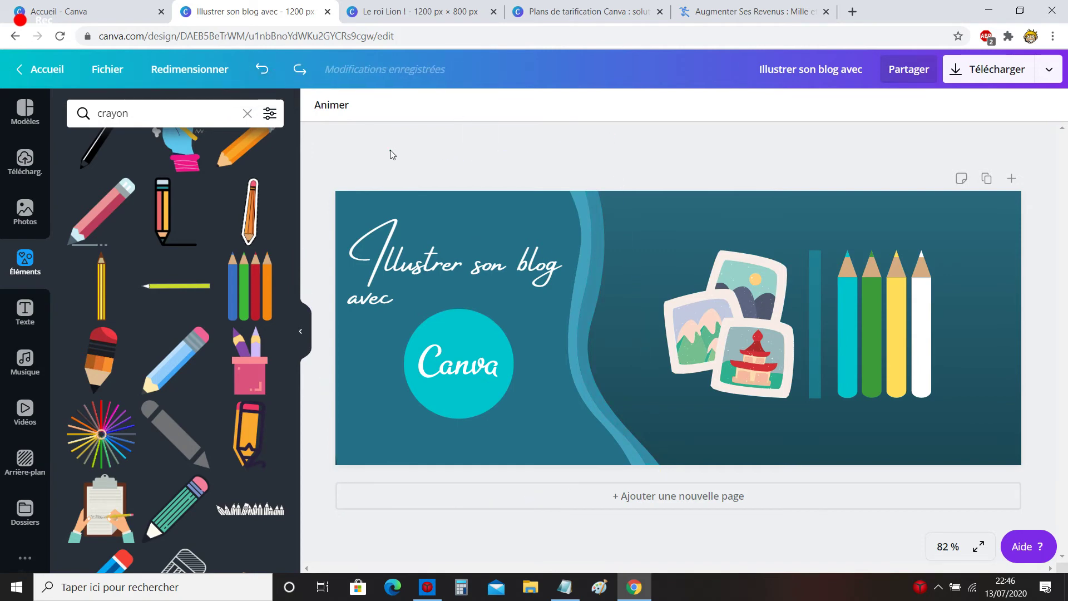
- Recolour the wavy shape's large area behind the title with the dark teal #046372
click(465, 204)
click(365, 112)
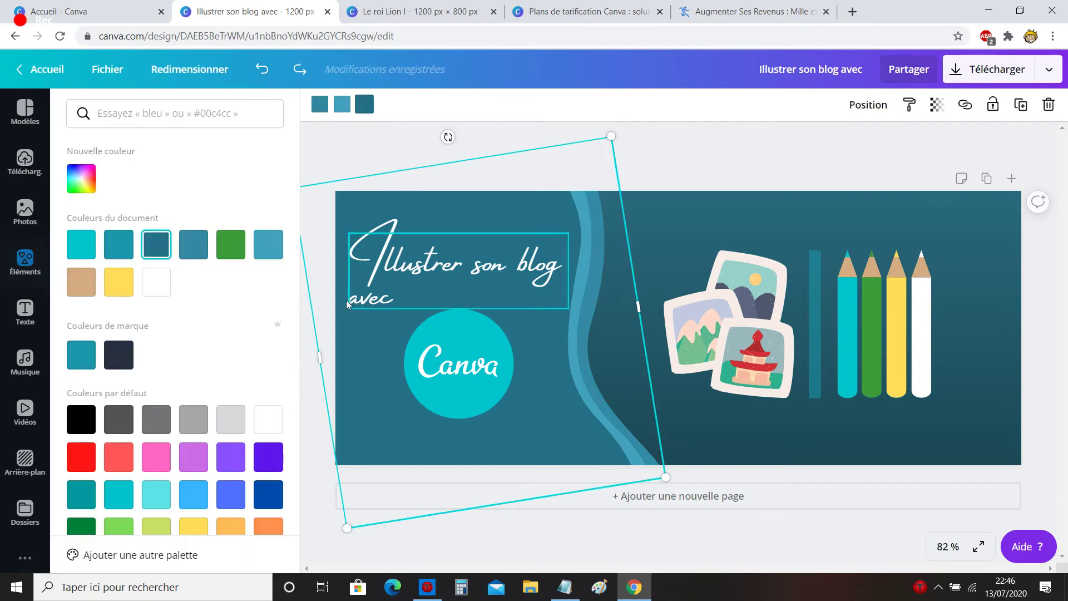
click(83, 367)
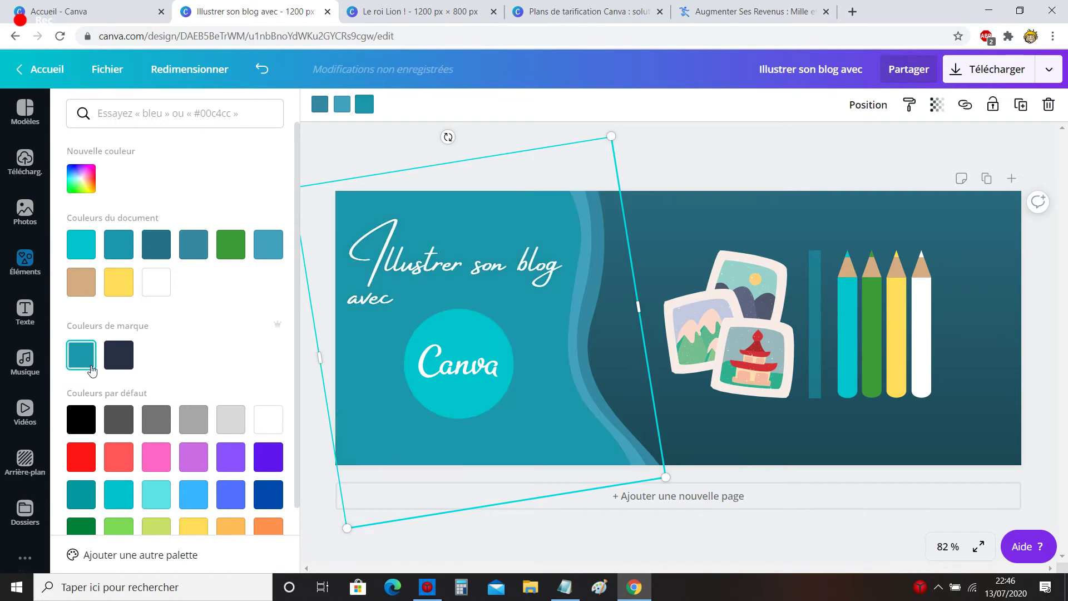
click(81, 177)
click(171, 321)
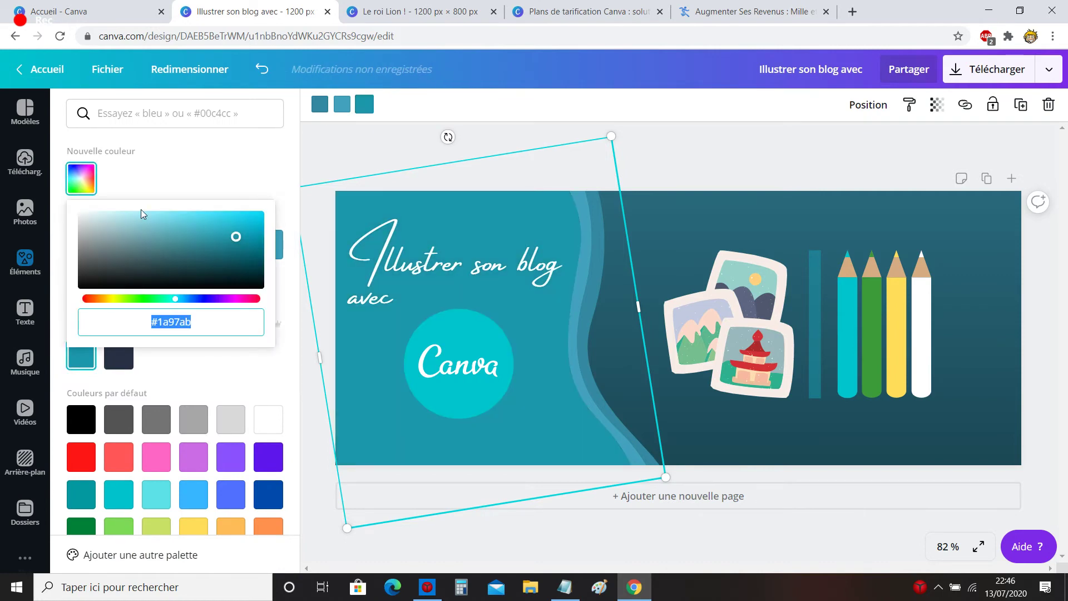
text(#157584)
drag(222, 252, 260, 249)
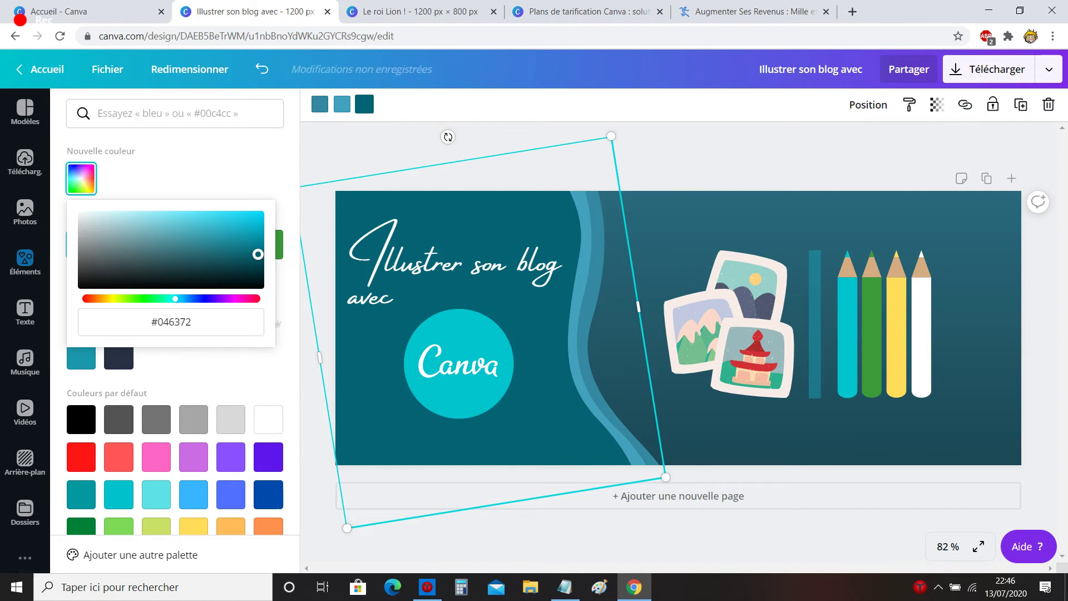
click(263, 174)
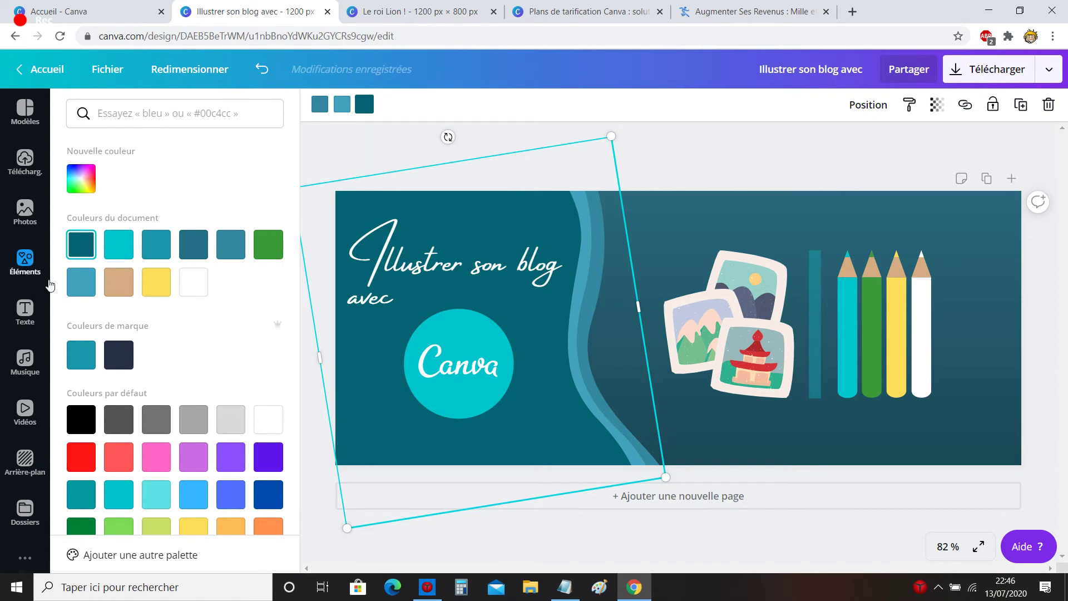
- Search the elements for "réseaux sociaux" and look through them for an illustration to add
click(25, 261)
click(183, 104)
text(rés)
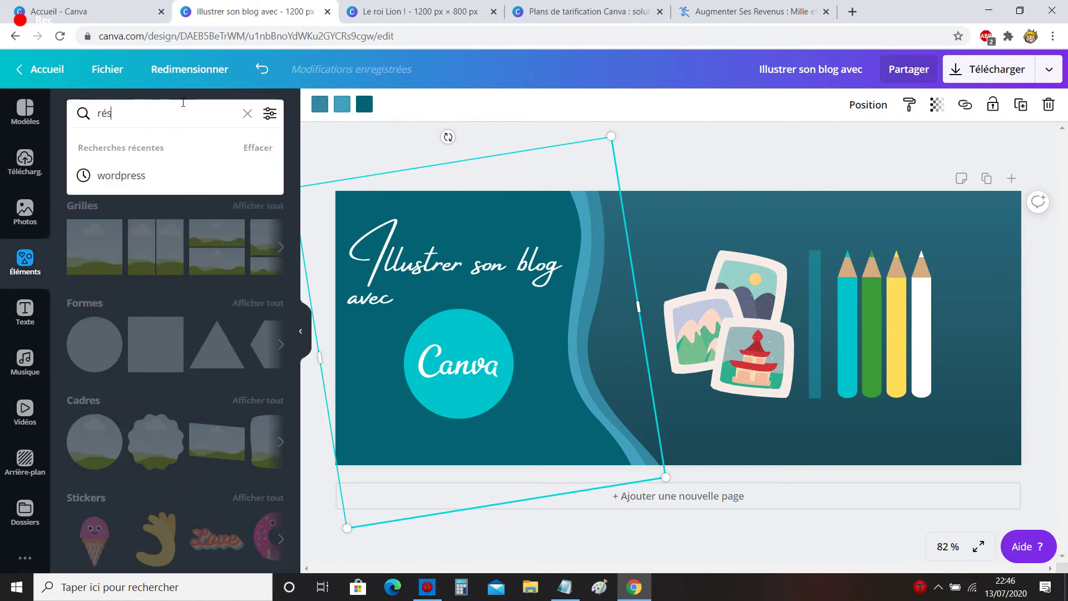
text(eaux sociaux)
key(Return)
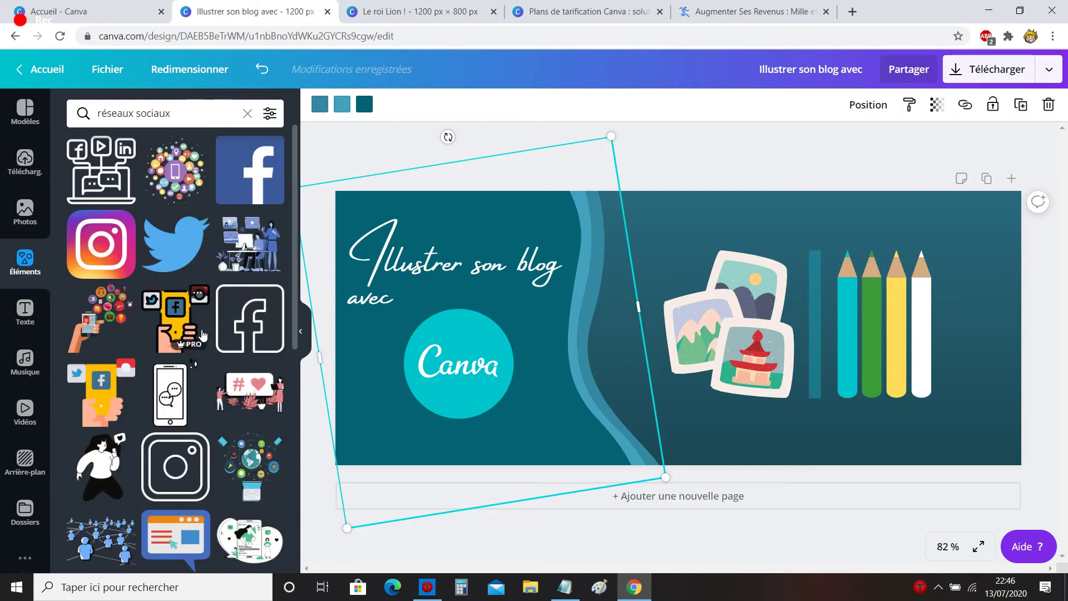
scroll(202, 339, down, 1)
scroll(189, 370, down, 1)
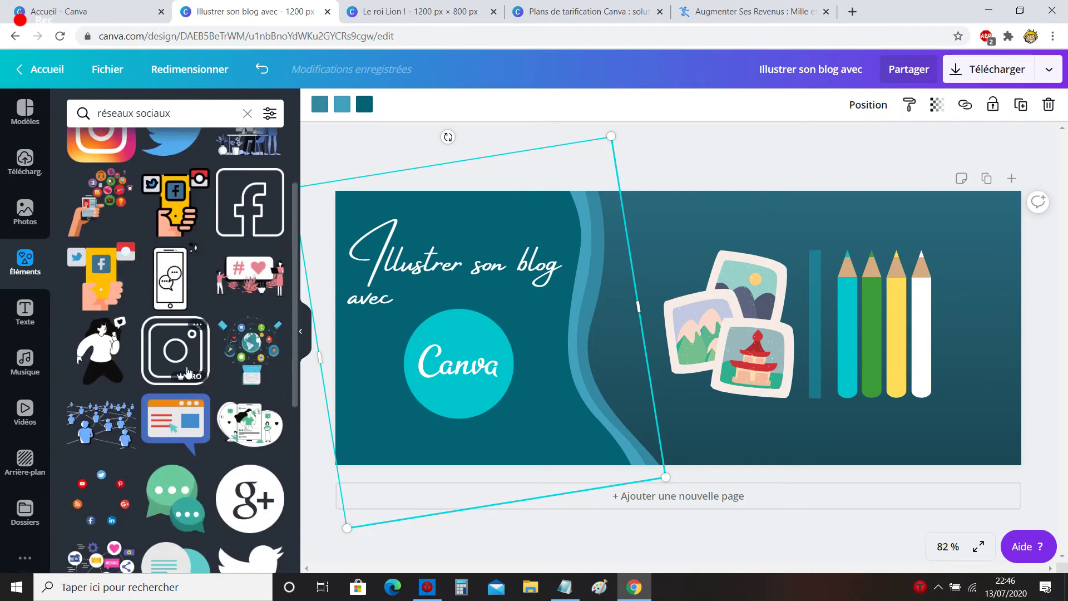
scroll(188, 371, down, 4)
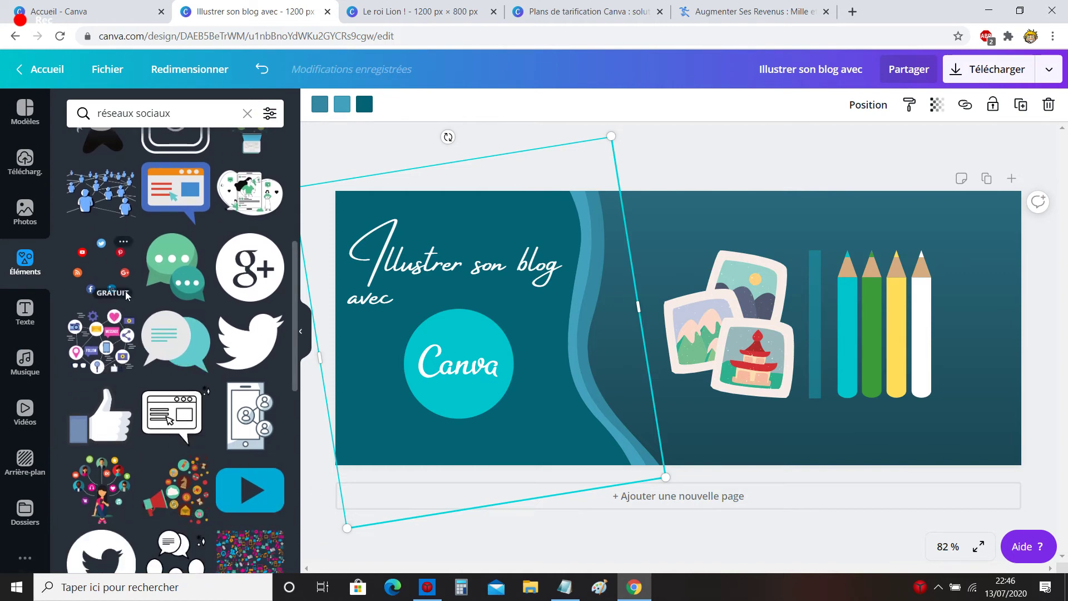
- Try placing the free ring of social network icons around the Canva logo, then remove it from the banner
drag(125, 295, 444, 335)
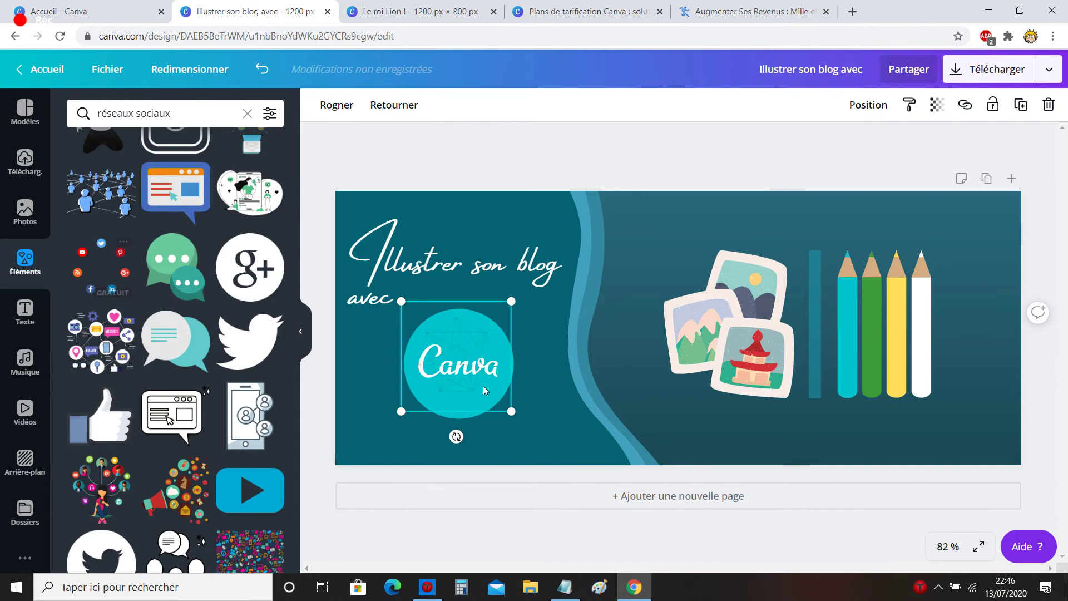
drag(483, 389, 472, 352)
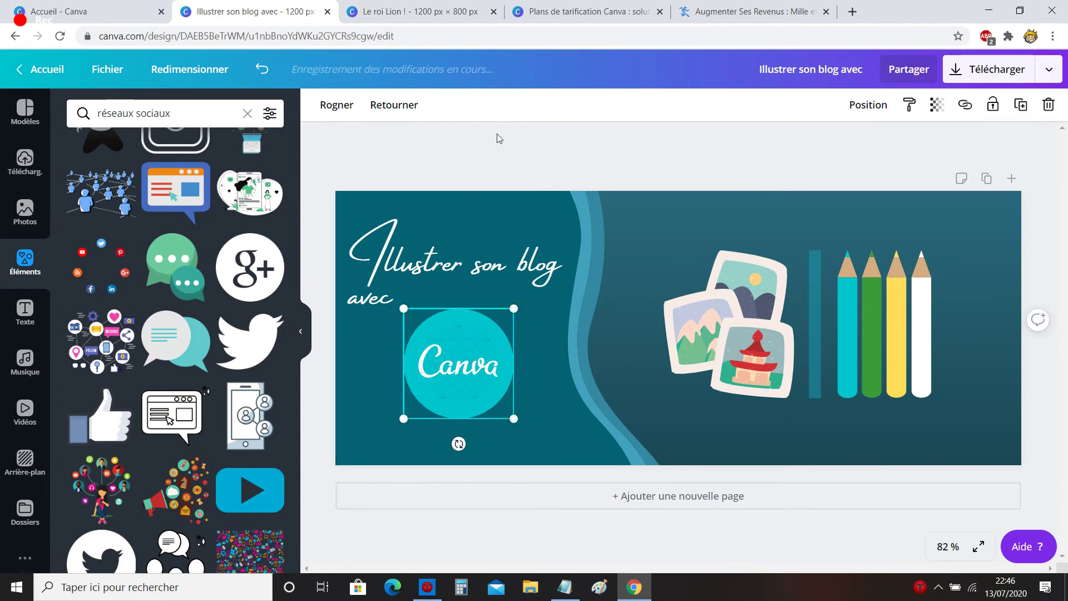
drag(501, 332, 666, 367)
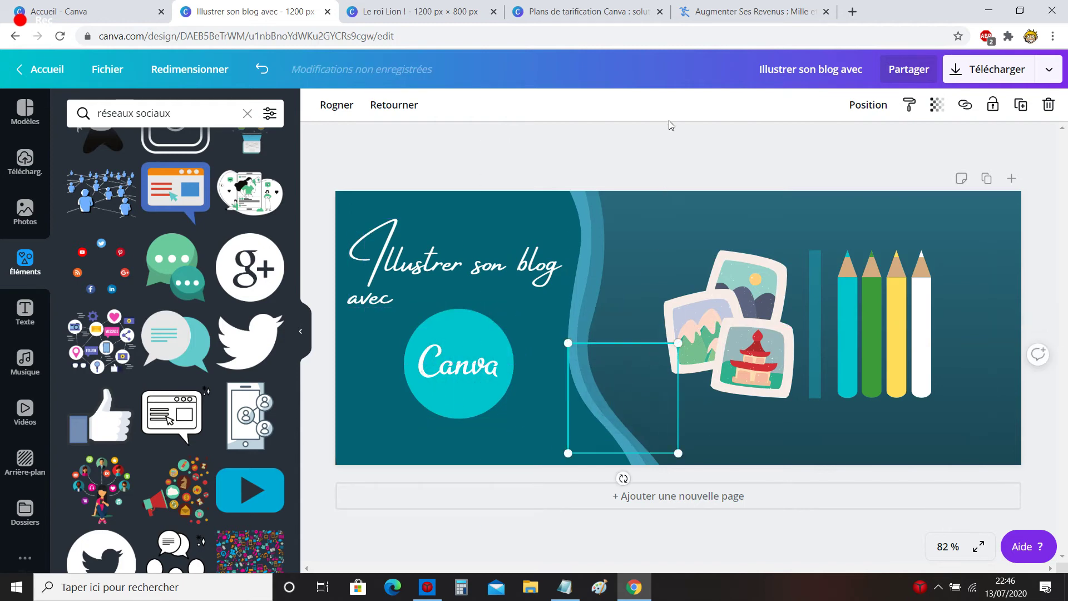
click(675, 147)
drag(637, 400, 223, 344)
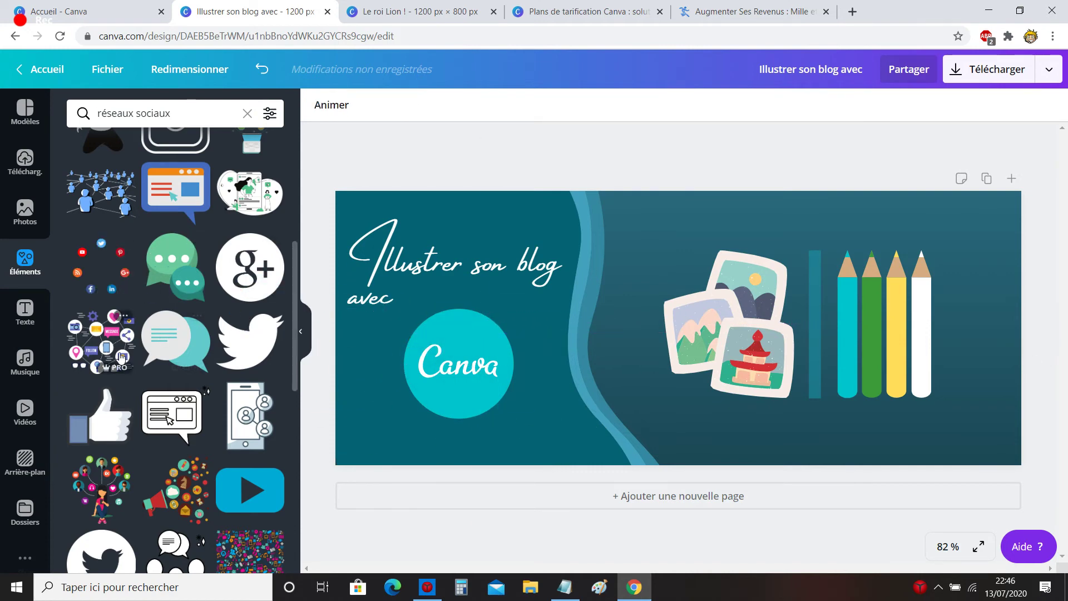
- Browse further through the "réseaux sociaux" elements for another suitable illustration
scroll(188, 390, down, 5)
scroll(188, 390, down, 10)
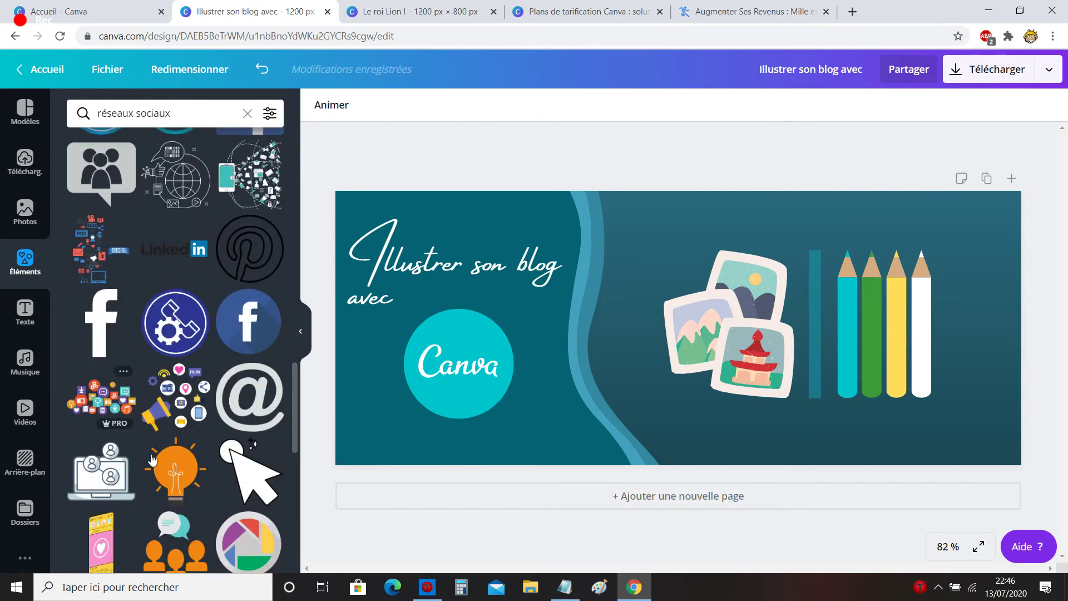
scroll(189, 482, down, 5)
scroll(196, 481, down, 1)
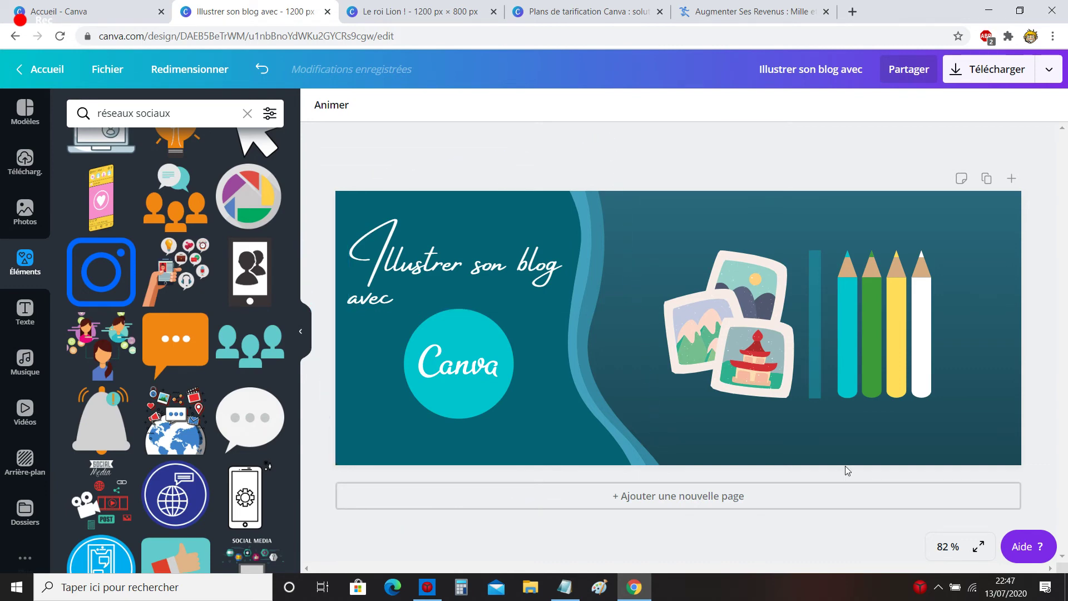
- Widen the wavy shape slightly towards the landscape pictures
click(546, 354)
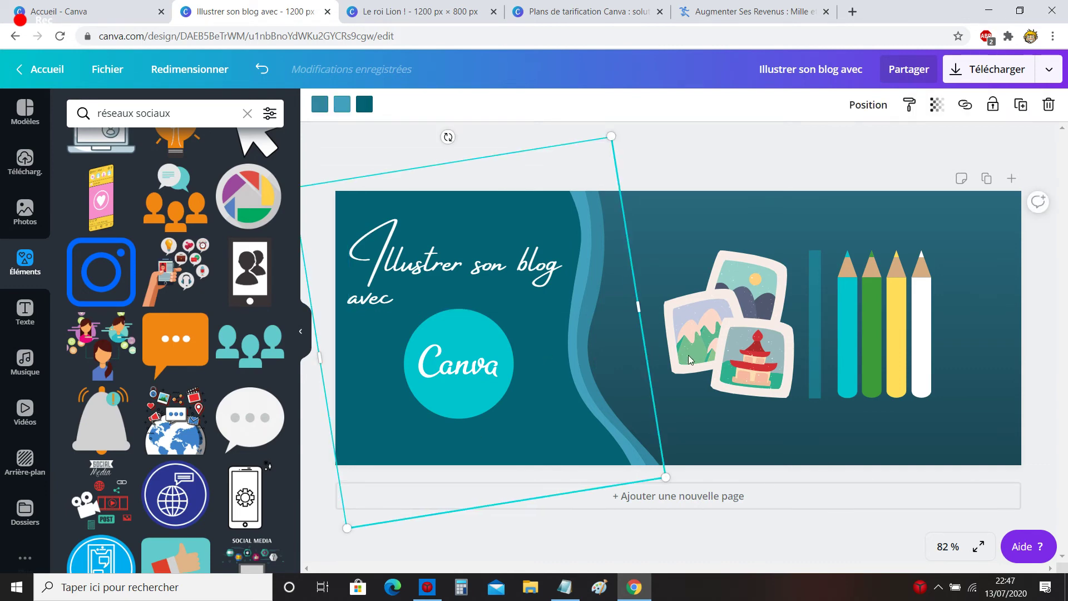
drag(643, 308, 670, 313)
click(536, 325)
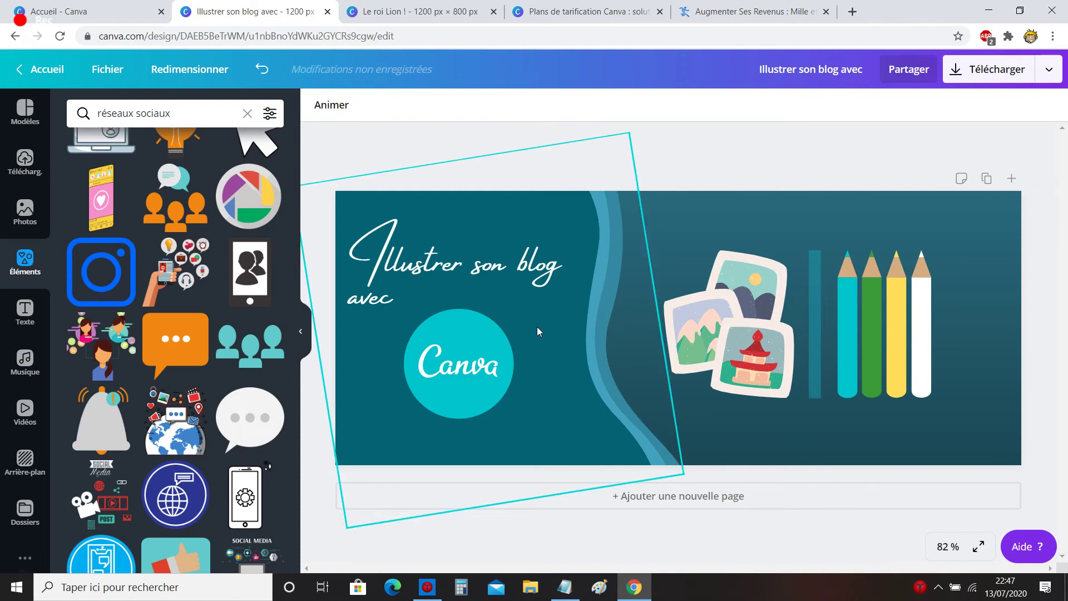
- Shift the Canva logo and title right to suit the widened shape, lower the title and raise the logo close beneath it
click(461, 367)
drag(461, 367, 464, 367)
drag(453, 256, 482, 279)
click(512, 182)
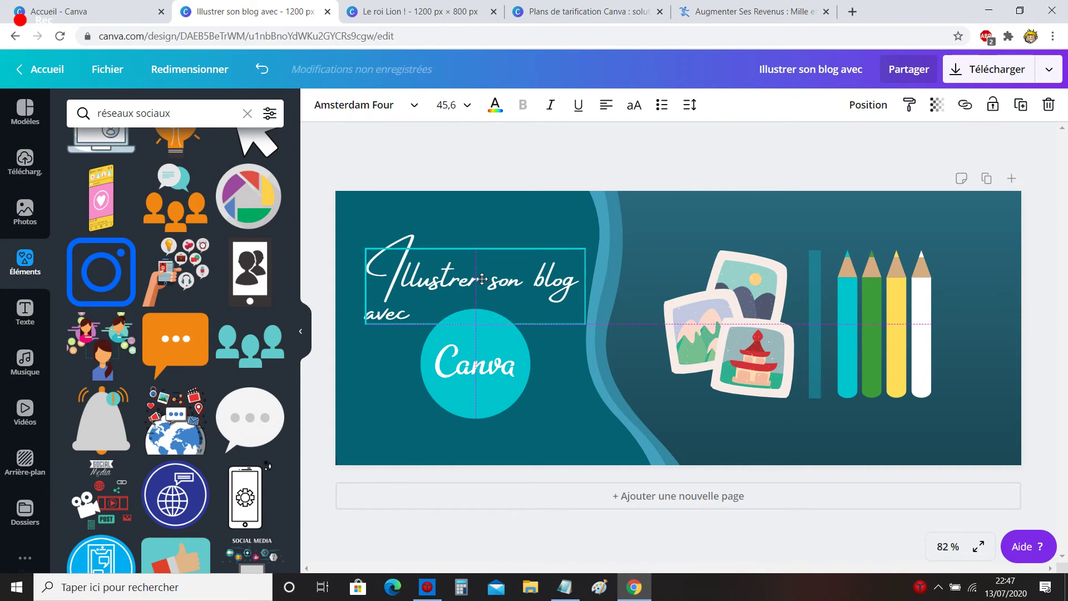
drag(480, 409, 487, 378)
click(554, 152)
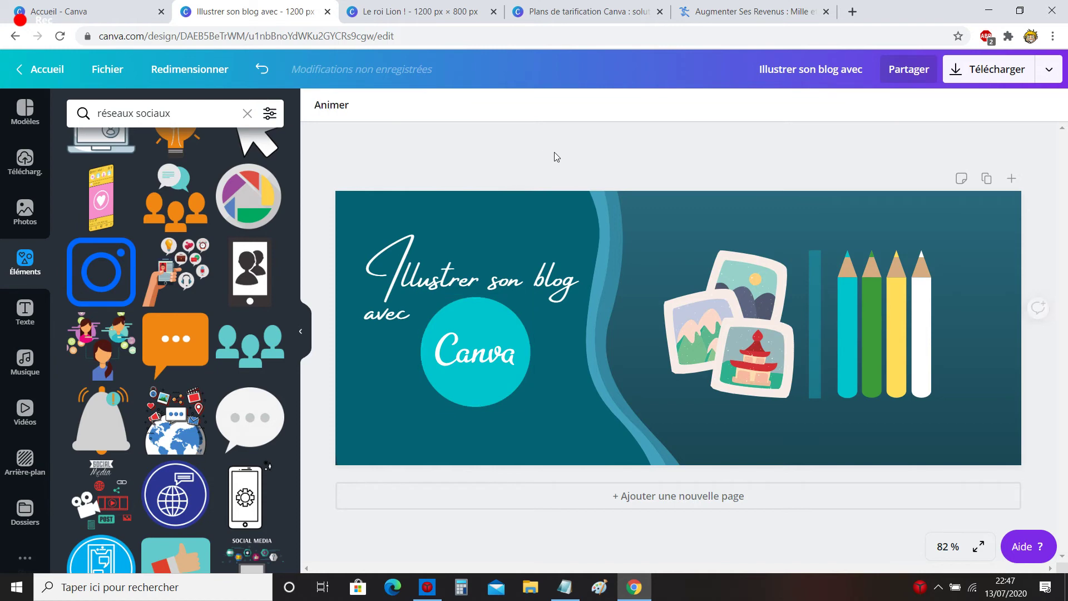
- Lower the Canva logo slightly beneath the title
mouse_move(476, 331)
mouse_down()
mouse_move(477, 348)
mouse_move(476, 339)
mouse_up()
click(594, 173)
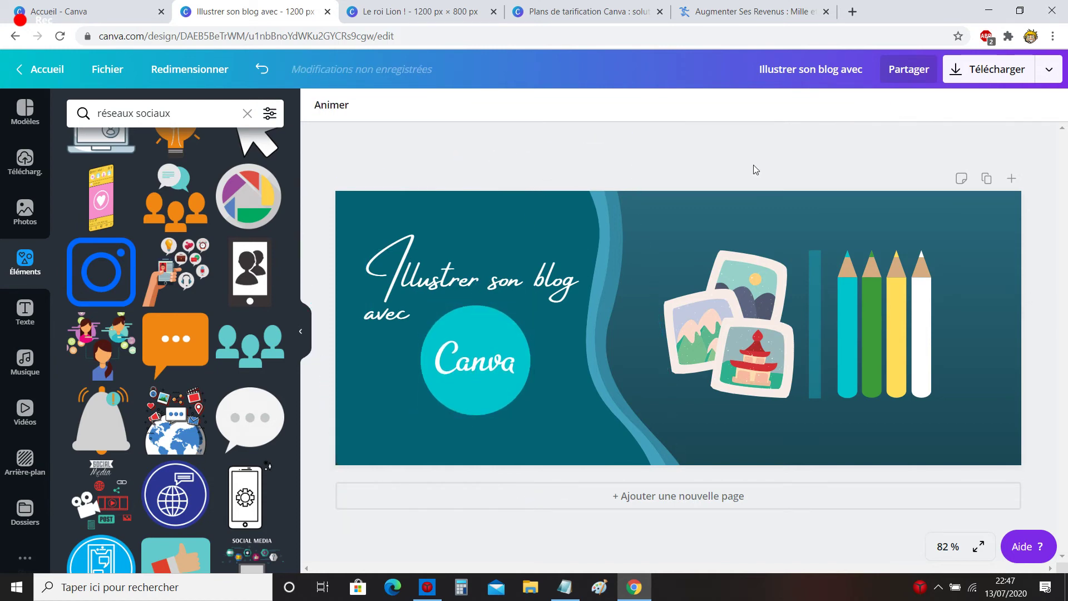
- Close the "Le roi Lion !" design and return to the "Illustrer son blog avec" banner
click(412, 11)
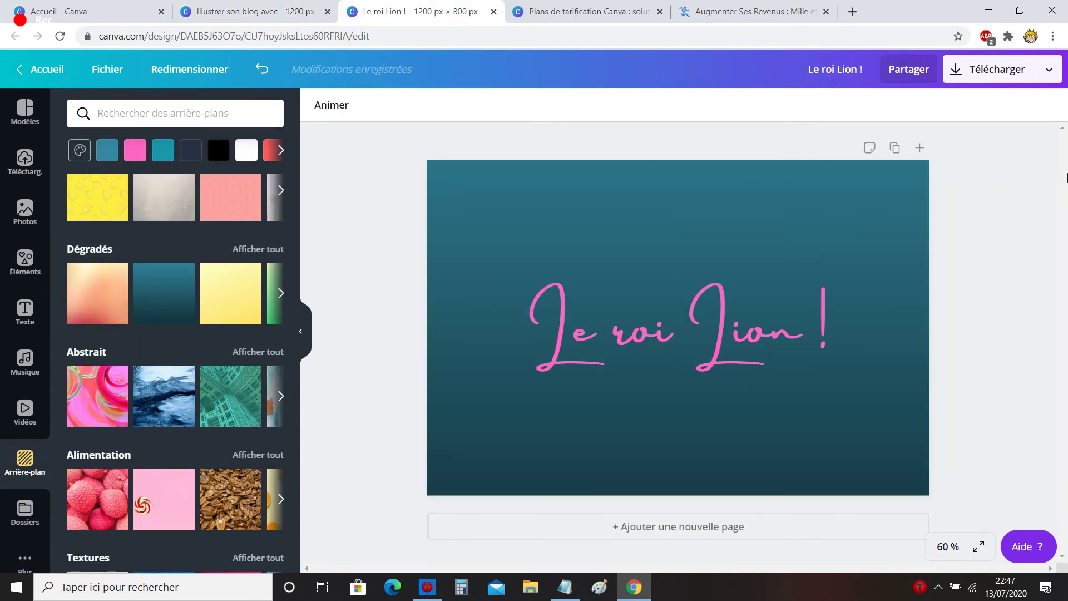
click(494, 12)
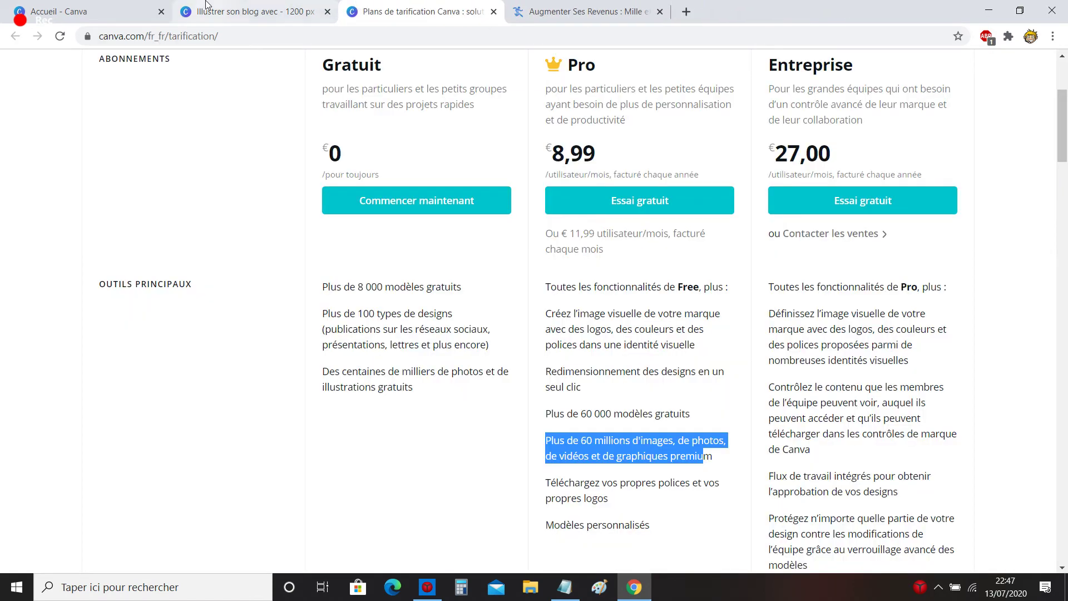
click(253, 11)
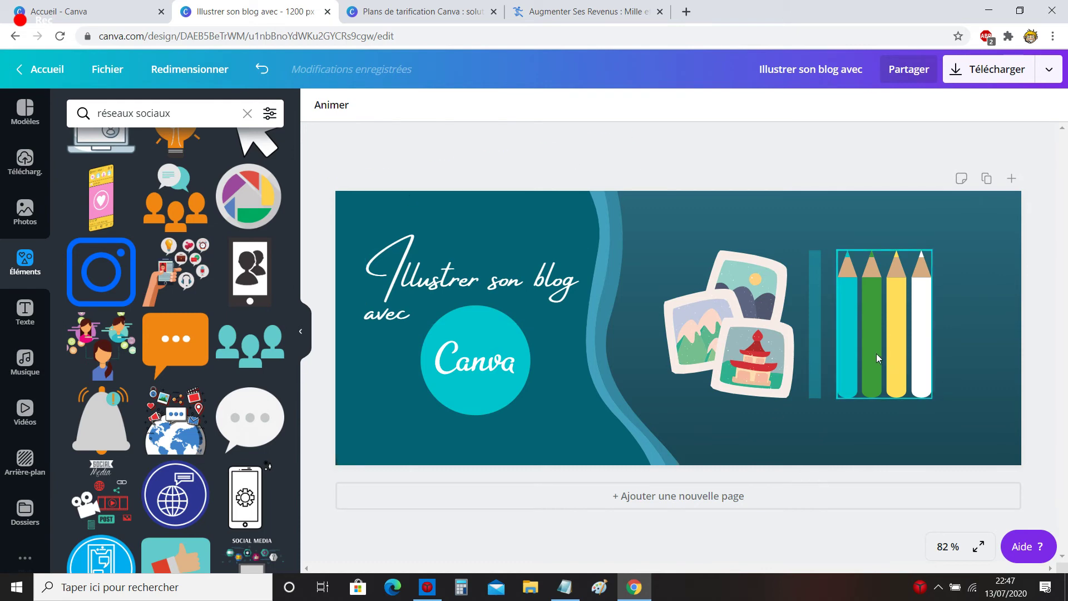
- Shift the coloured pencils and the vertical teal bar slightly to the right, away from the landscape pictures
drag(877, 358, 887, 352)
click(816, 347)
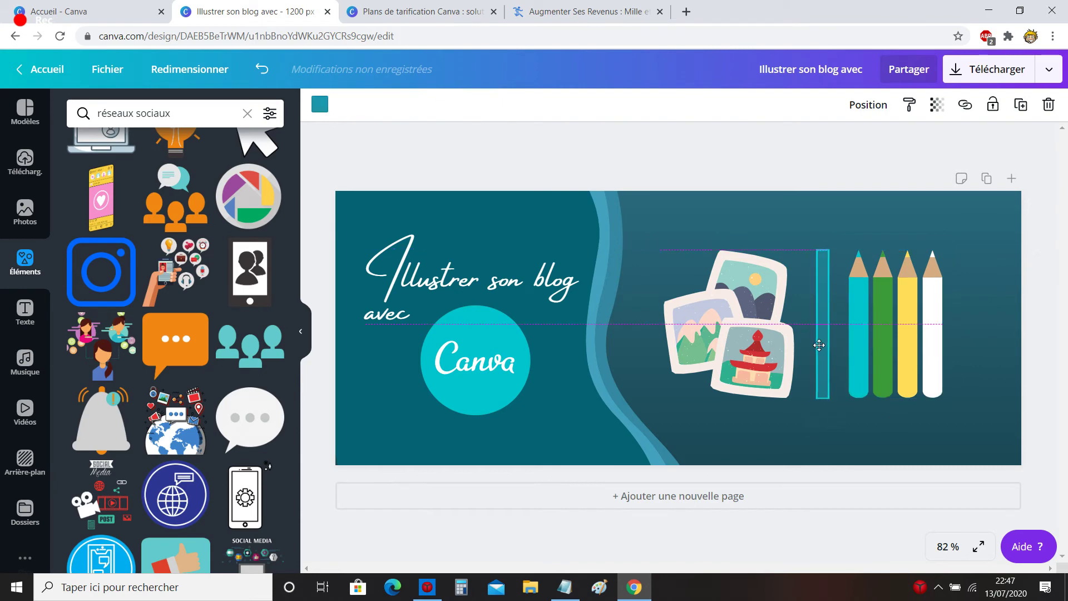
click(752, 350)
click(832, 224)
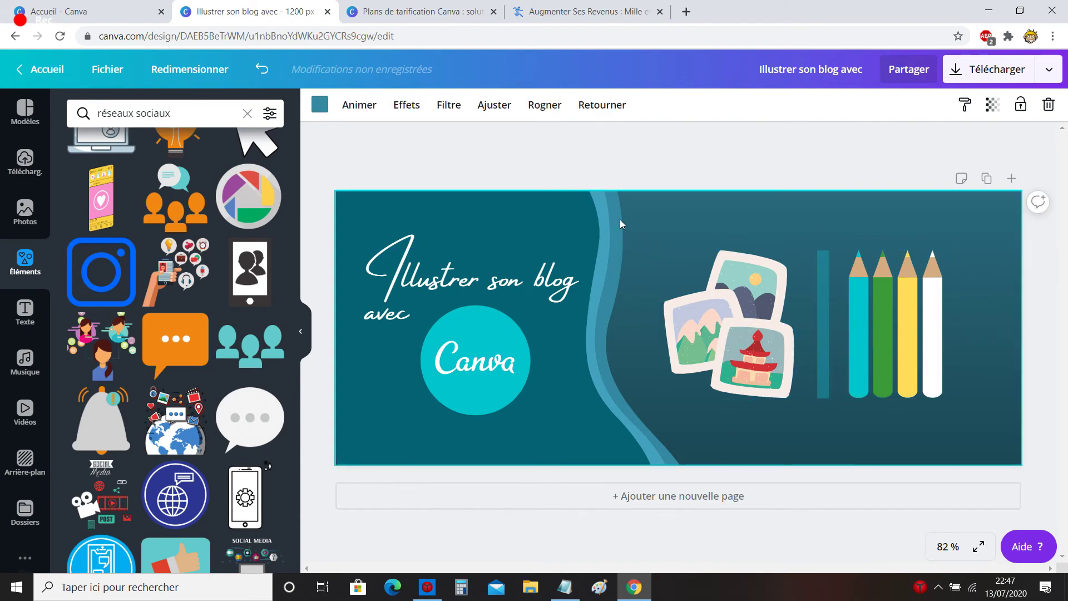
- Create a resized copy of the banner in the "Publication Facebook" format (940 × 788 px)
click(189, 69)
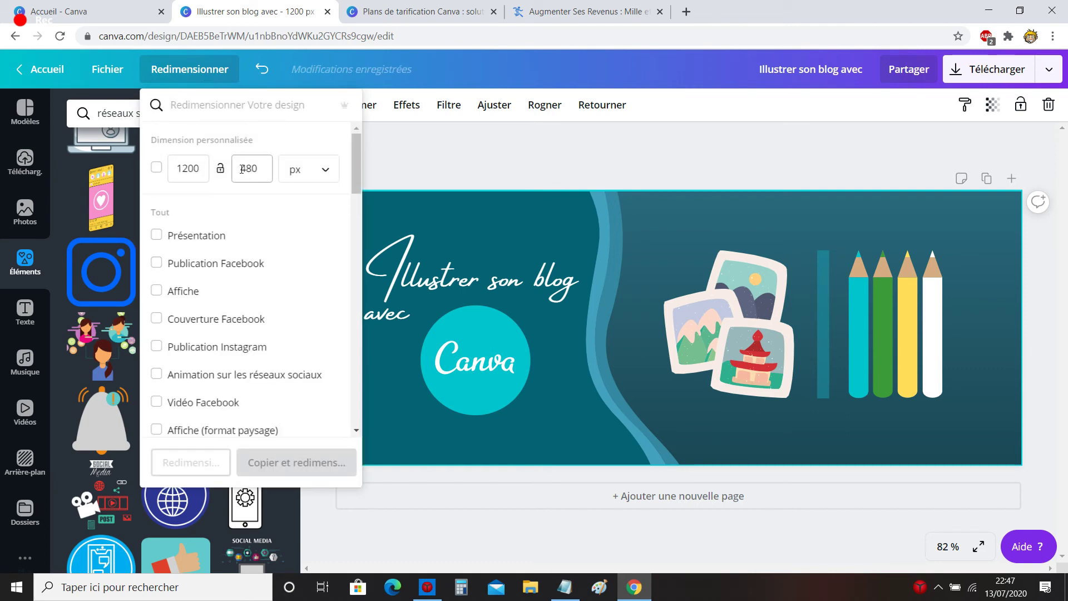
double_click(180, 169)
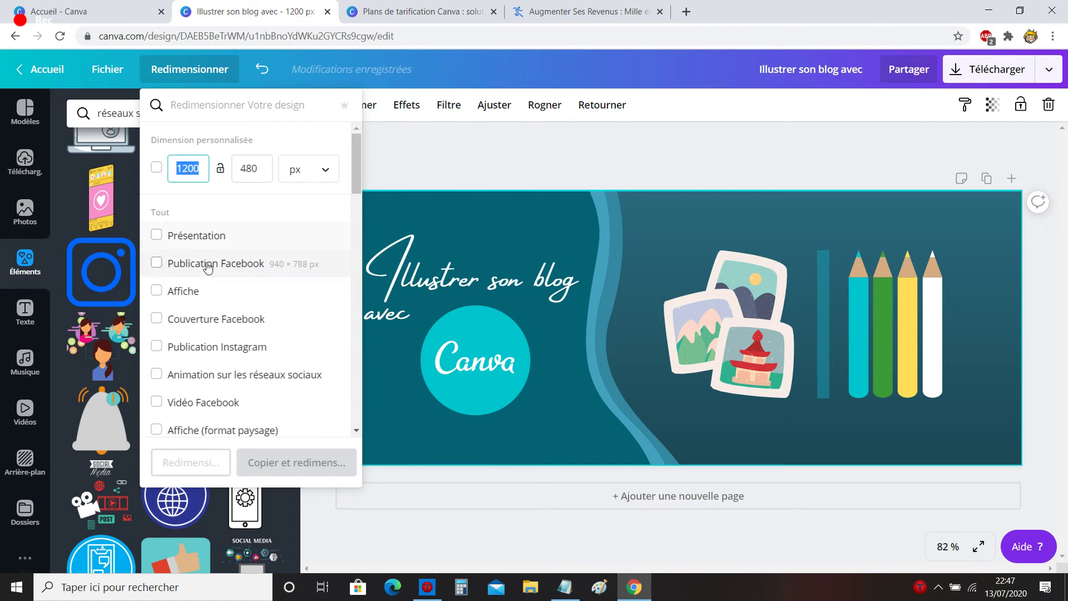
click(270, 267)
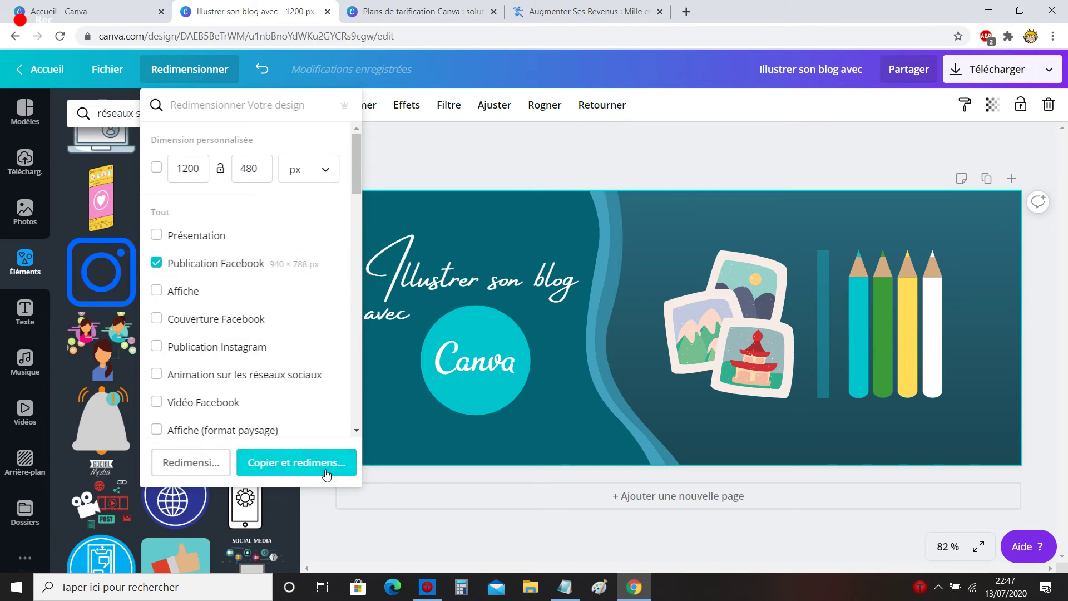
click(327, 474)
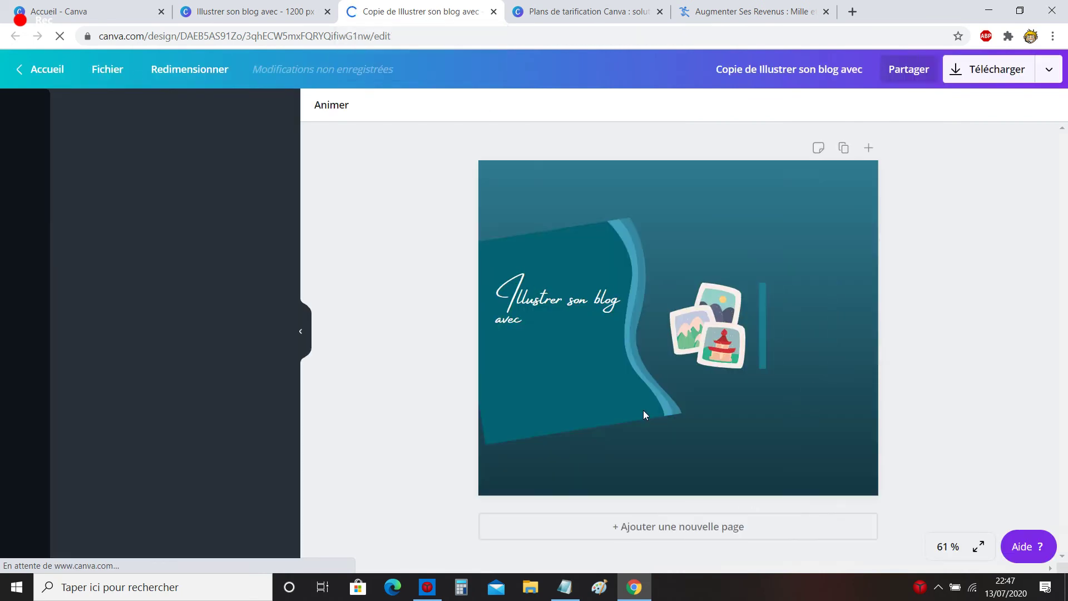
- Enlarge the wavy shape in the Facebook copy to span the page height and widen it towards the landscape pictures
click(563, 429)
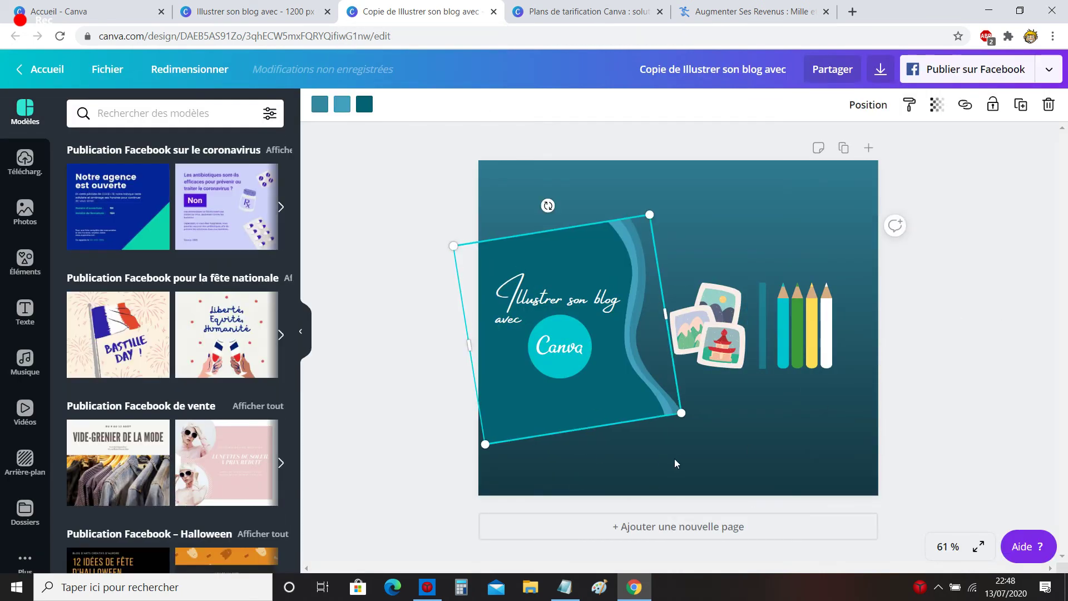
drag(484, 444, 416, 541)
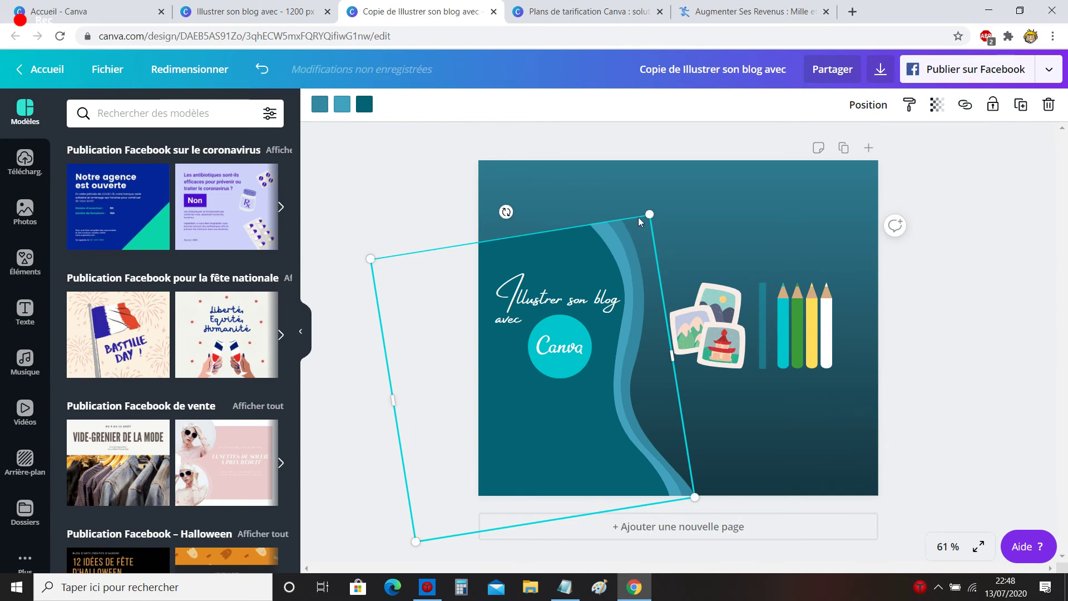
drag(393, 399, 450, 395)
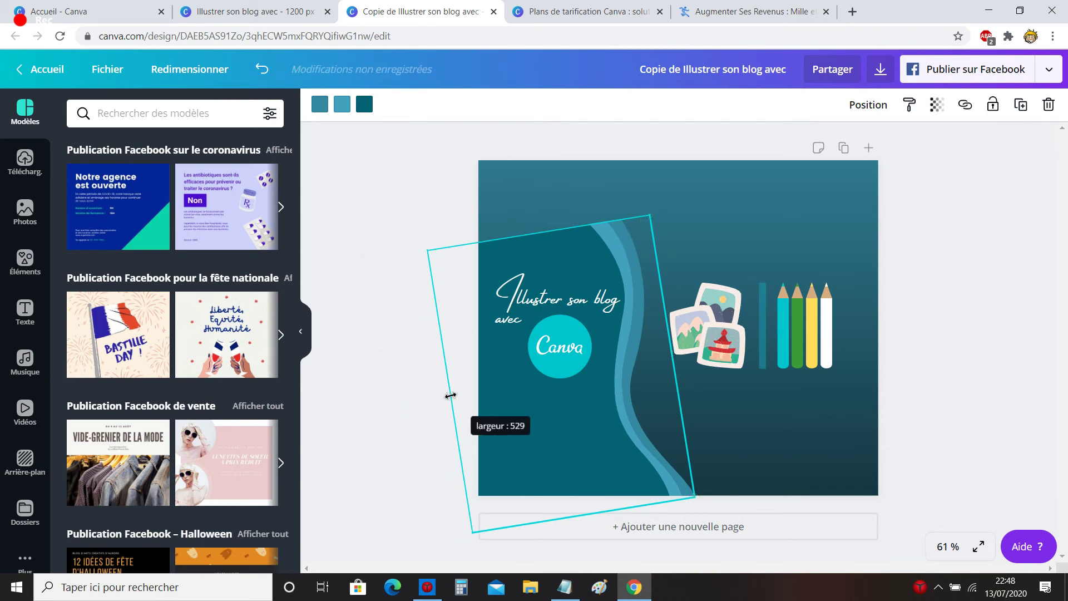
drag(429, 248, 361, 176)
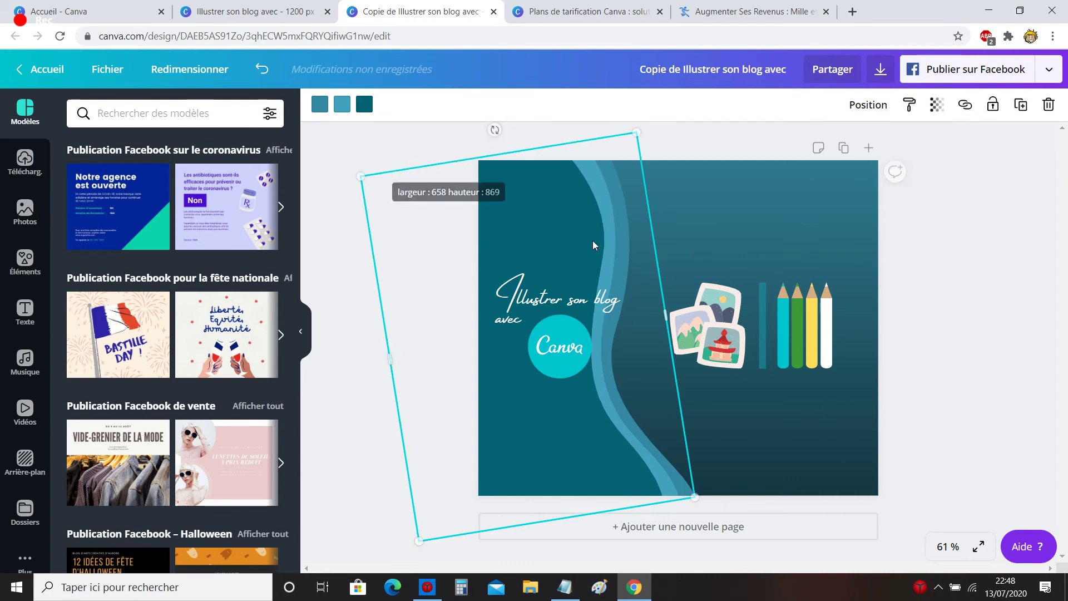
drag(666, 315, 694, 316)
click(1002, 344)
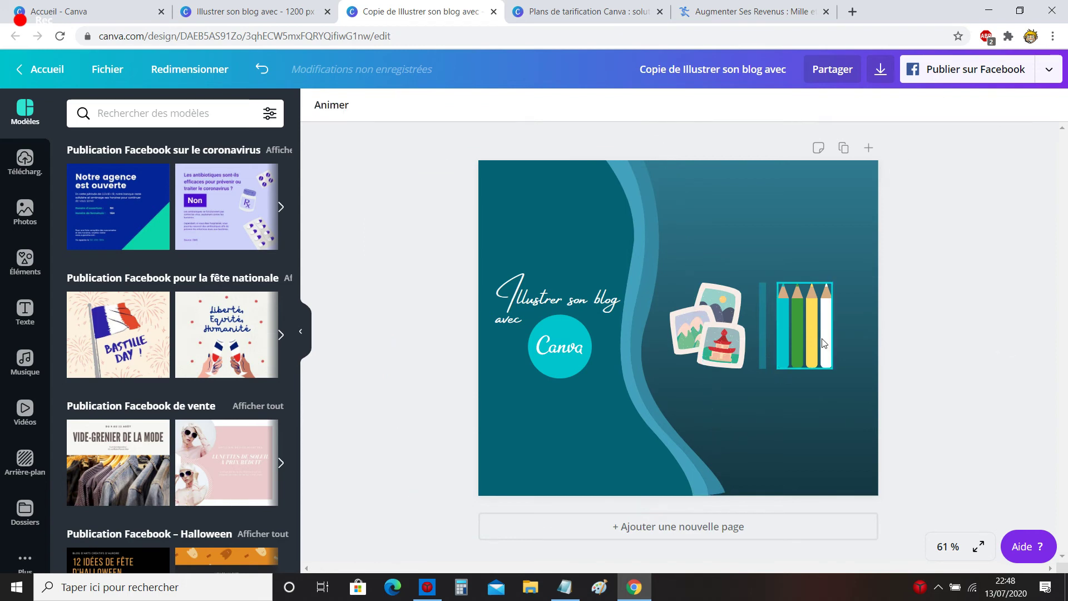
- Enlarge the wavy shape slightly more so its lower corner reaches the page's bottom edge
click(647, 177)
drag(667, 128, 676, 127)
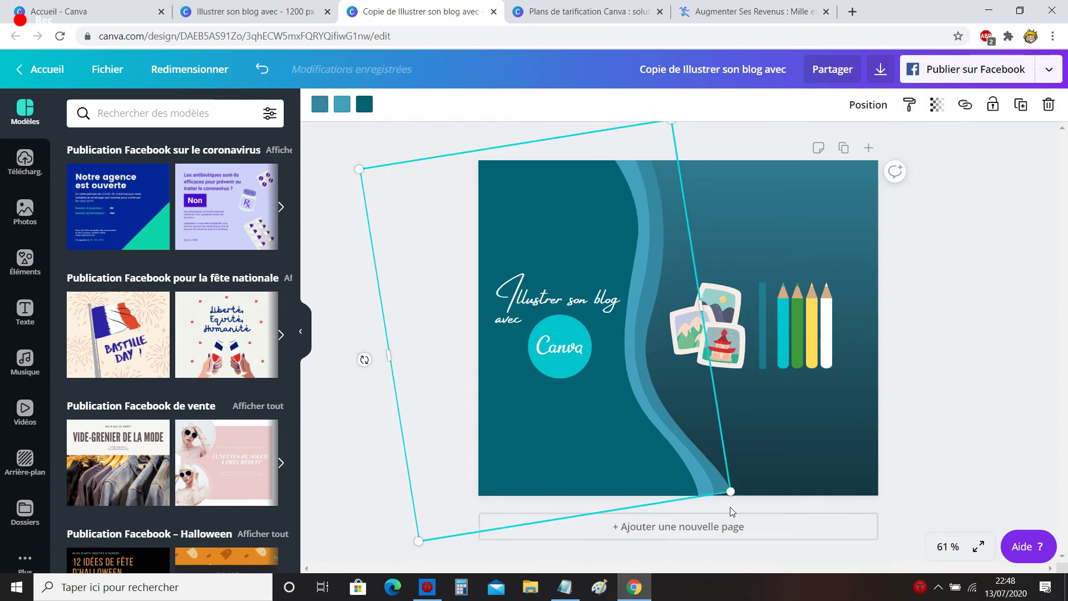
drag(730, 491, 735, 495)
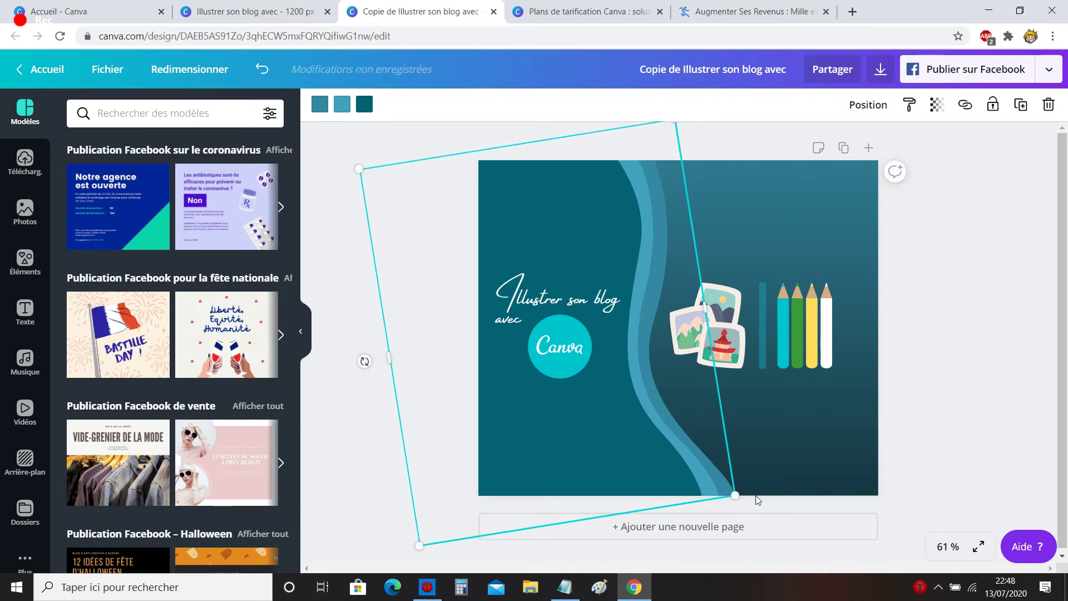
click(967, 416)
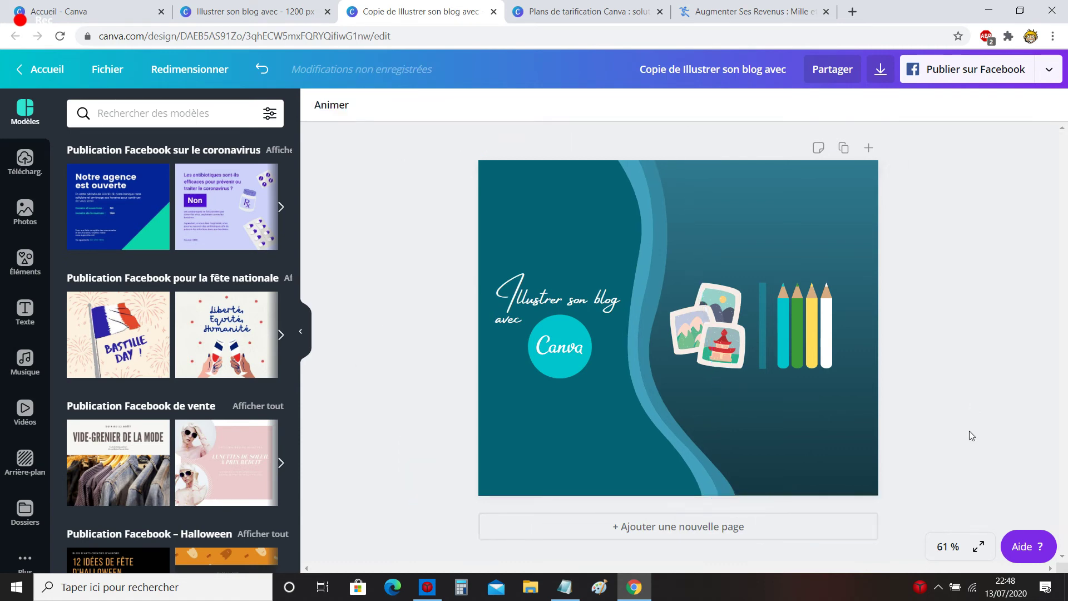
- Shift the vertical bar, the landscape pictures and the pencils slightly right to rebalance their spacing beside the wavy shape
drag(795, 342, 801, 343)
right_click(800, 343)
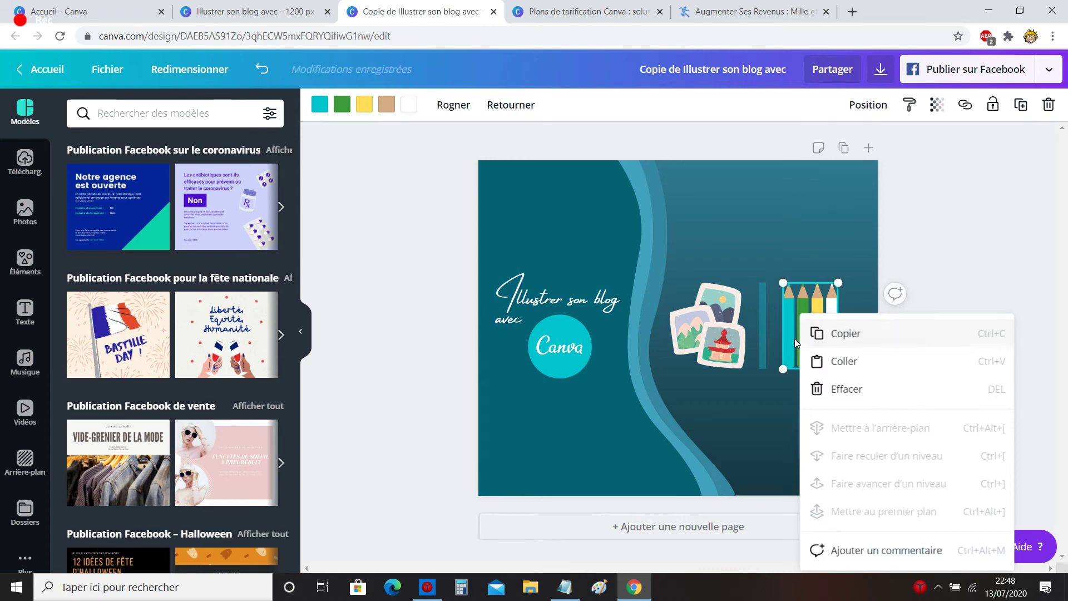
key(Escape)
click(762, 322)
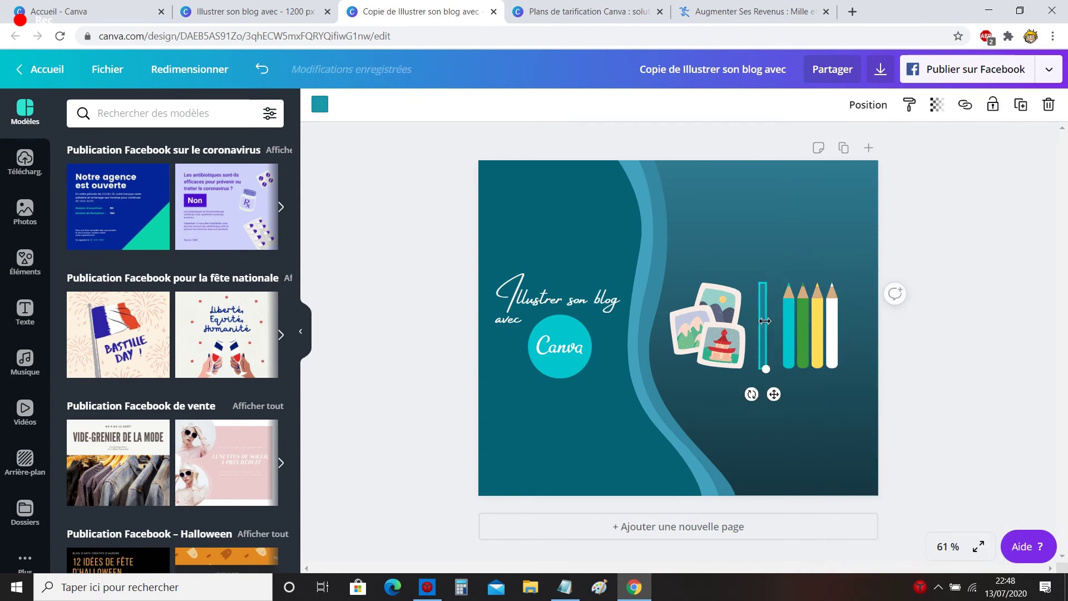
drag(762, 323, 765, 321)
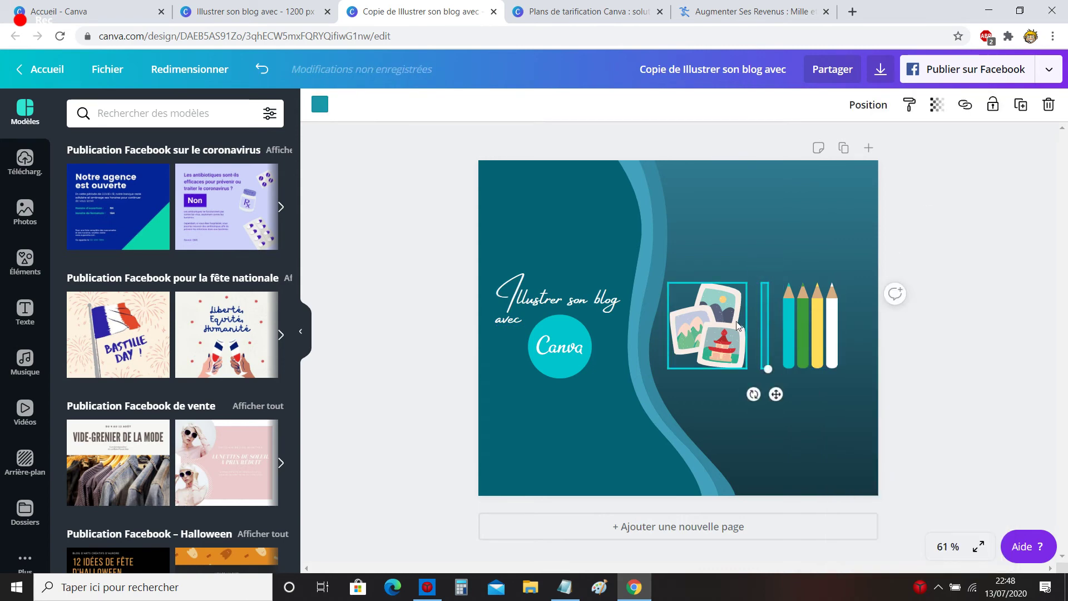
click(708, 327)
click(809, 327)
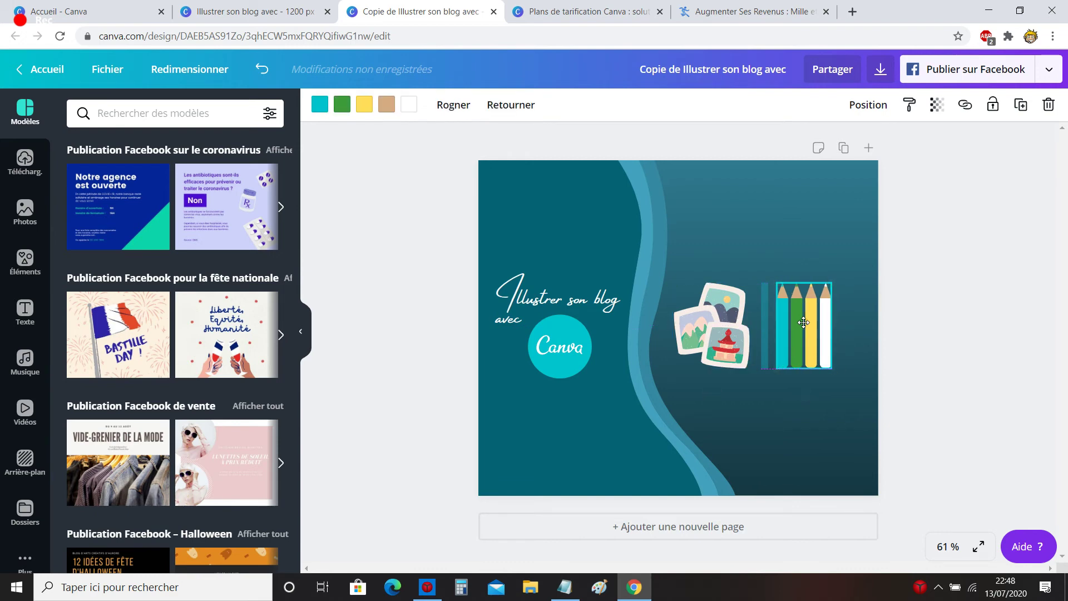
drag(810, 327, 807, 322)
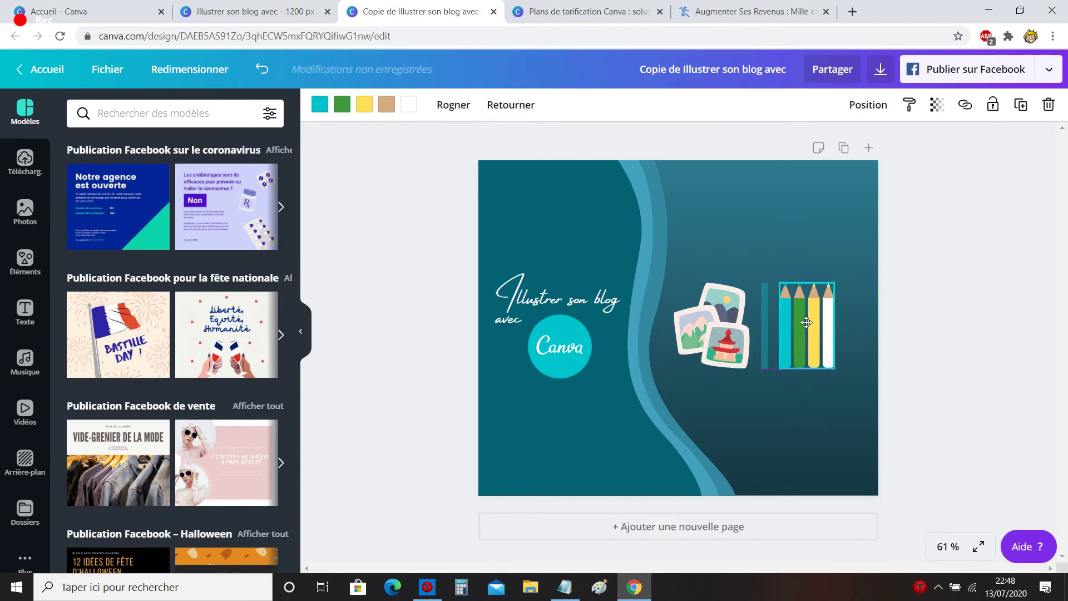
click(942, 345)
- Recolour the yellow pencil medium grey from the default colours, after trying light grey
click(807, 325)
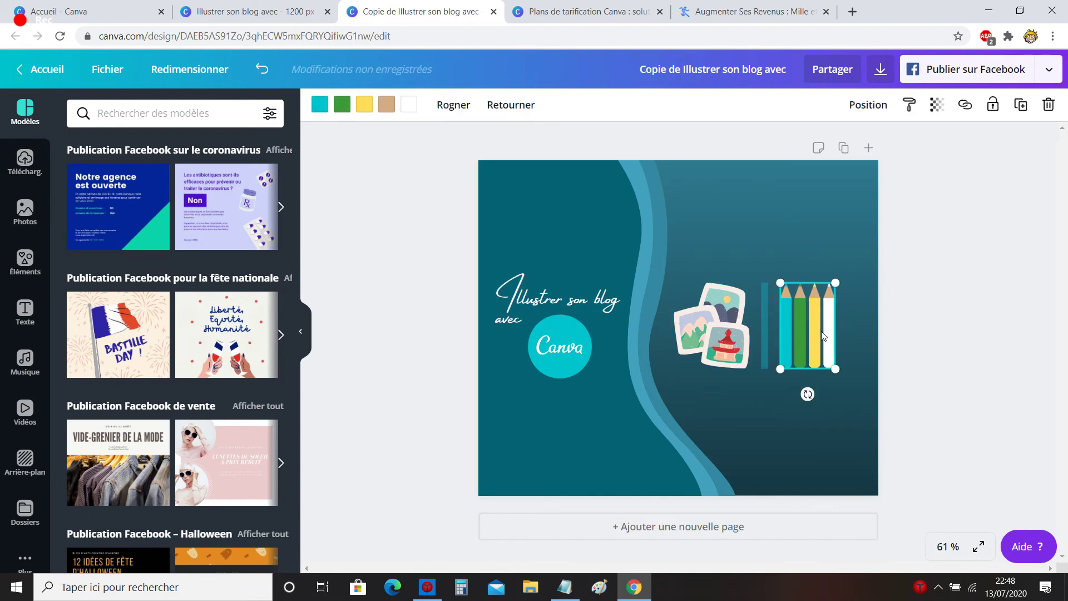
click(364, 105)
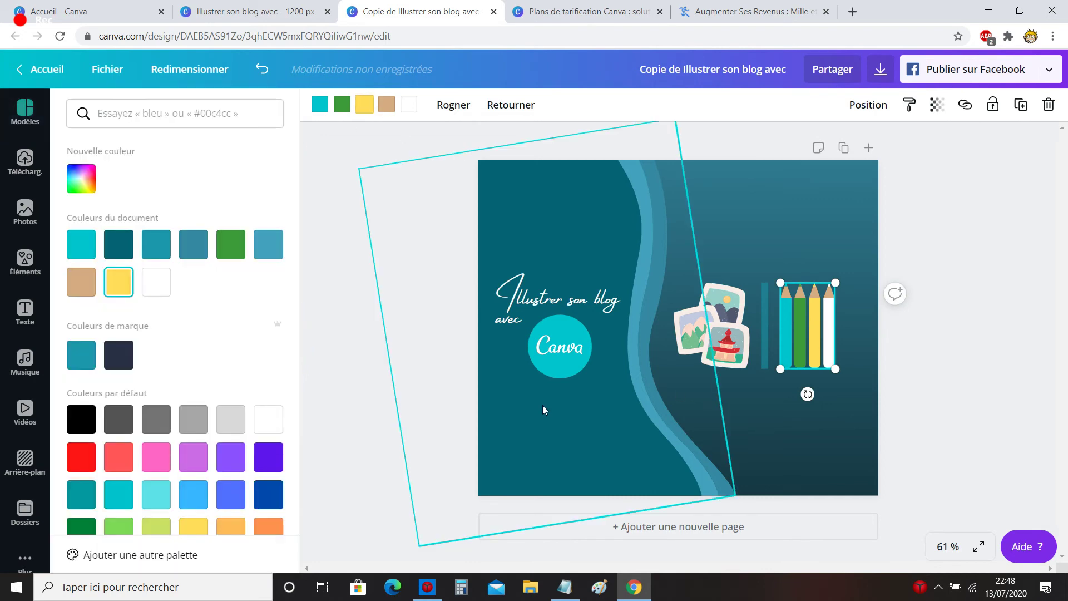
scroll(210, 352, down, 1)
click(231, 391)
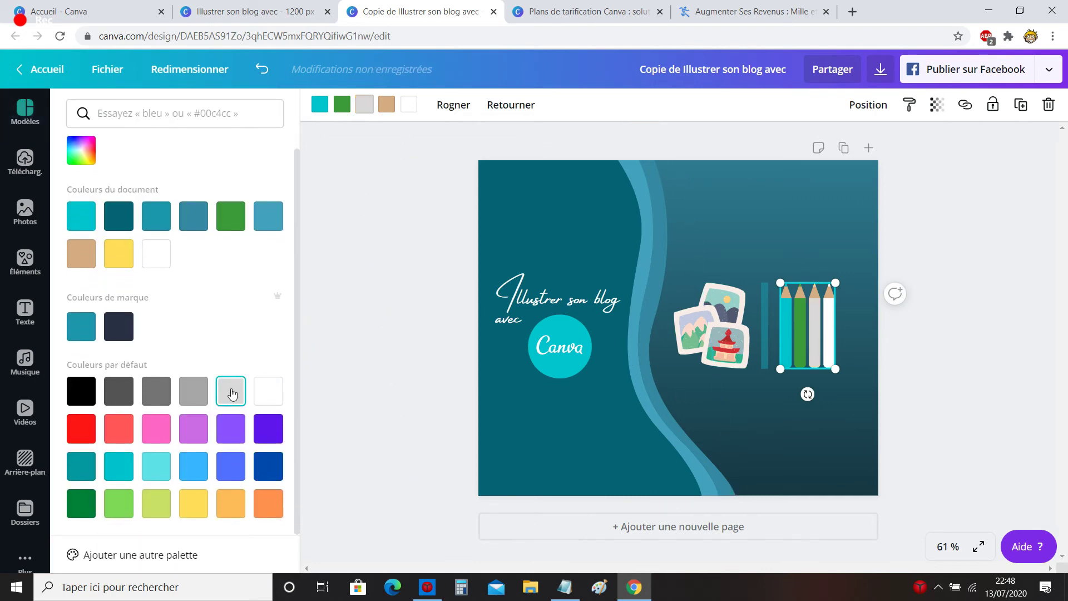
click(166, 393)
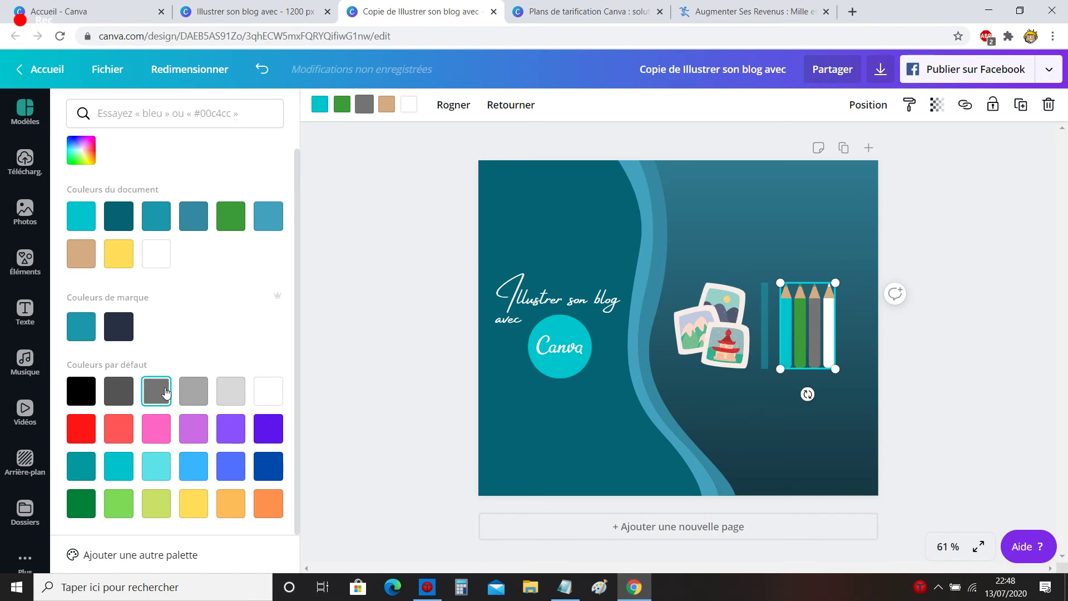
key(Escape)
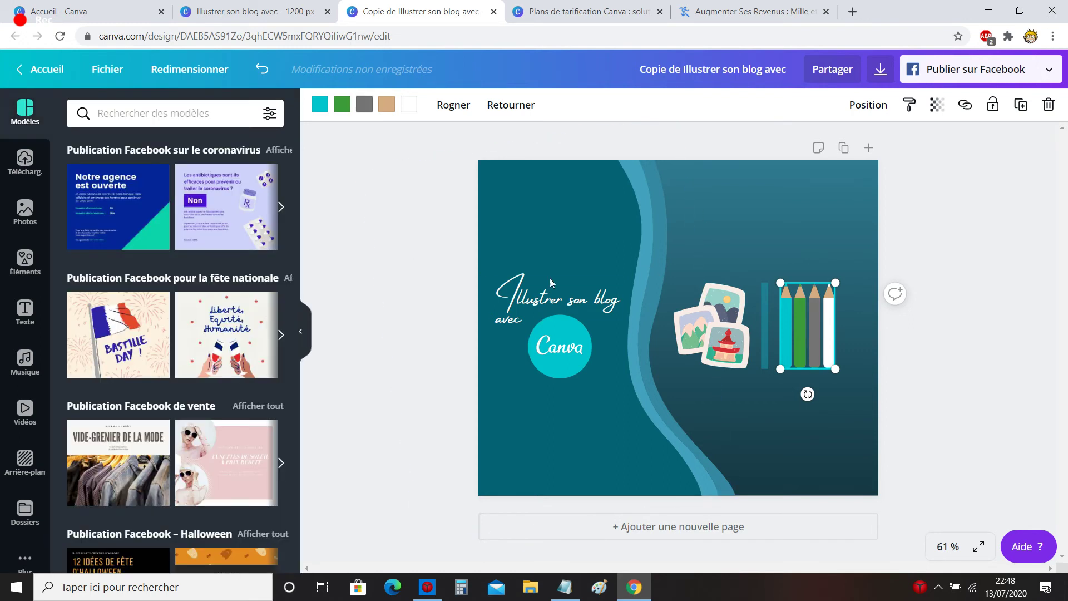
click(969, 238)
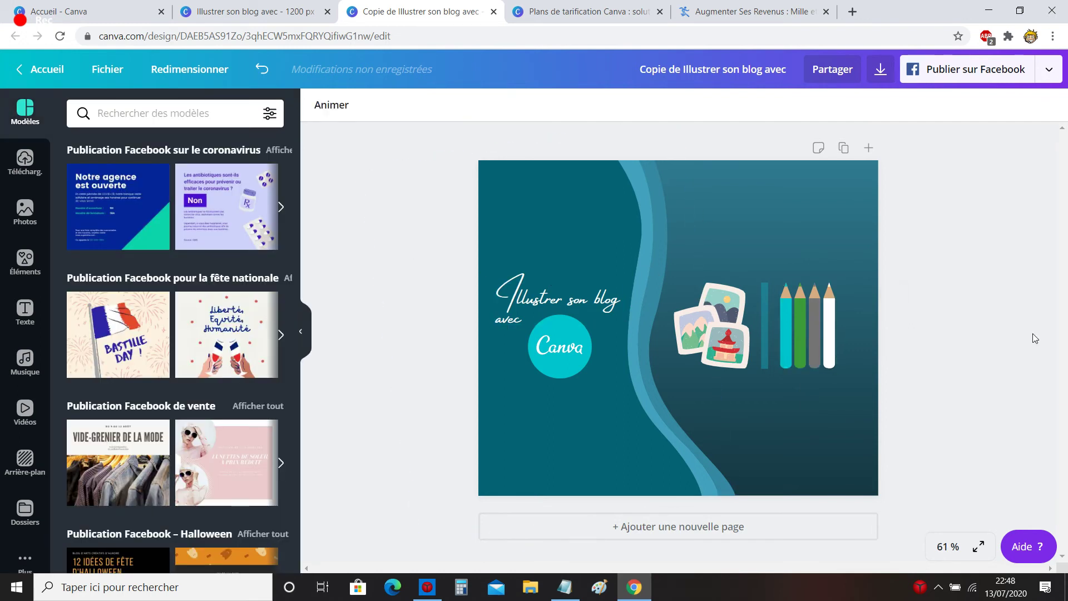
- Enlarge the "Illustrer son blog avec" title to font size 37,6 and reposition it just above the Canva logo
click(600, 296)
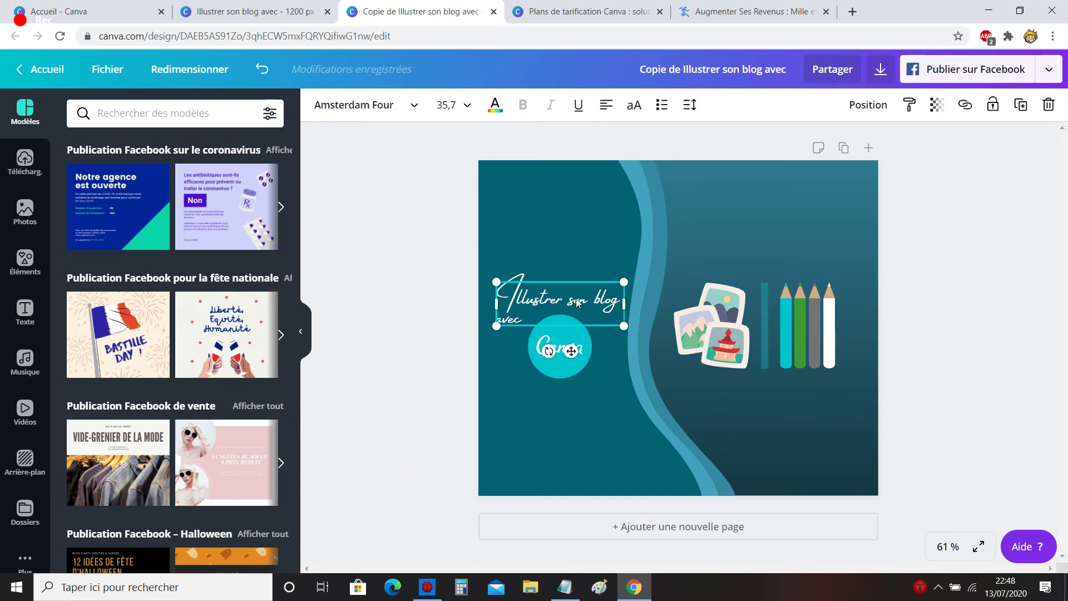
mouse_move(624, 281)
mouse_down()
mouse_move(657, 266)
mouse_move(622, 282)
mouse_up()
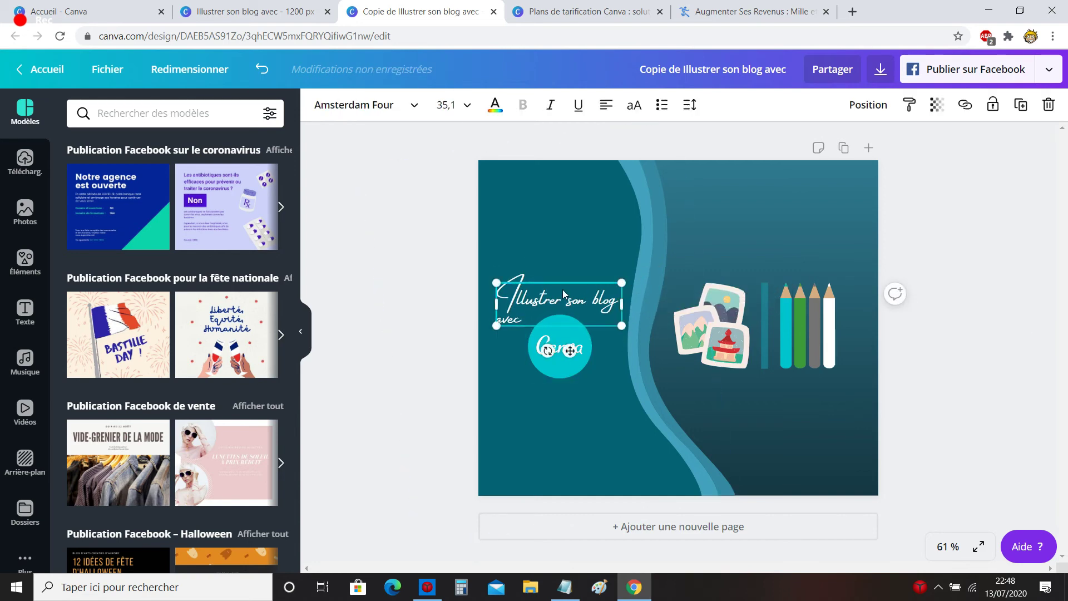
drag(496, 282, 489, 278)
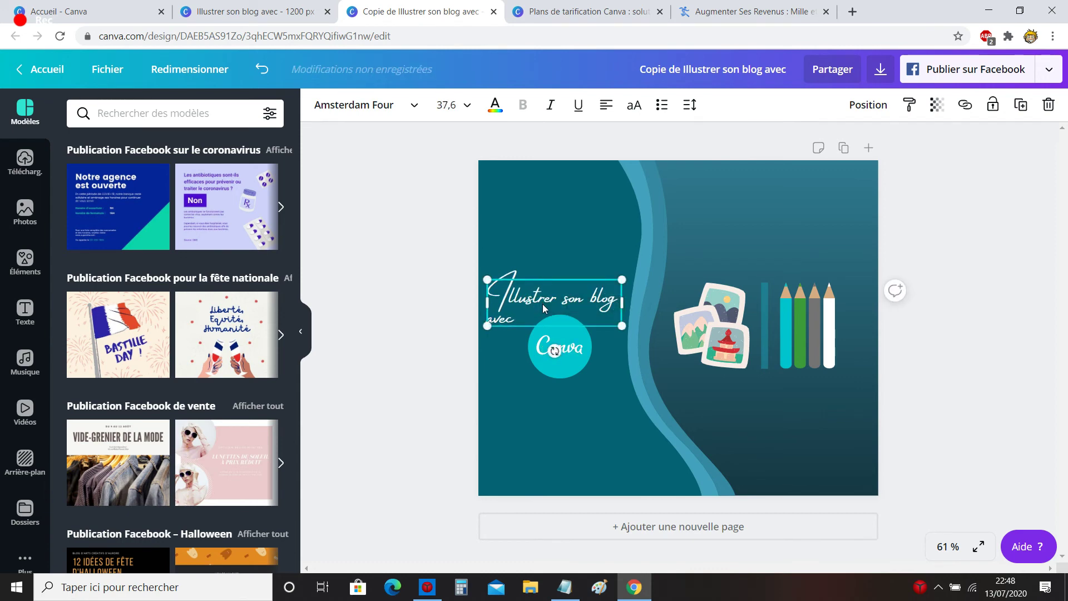
mouse_move(544, 303)
mouse_down()
mouse_move(544, 278)
mouse_move(548, 306)
mouse_up()
click(997, 363)
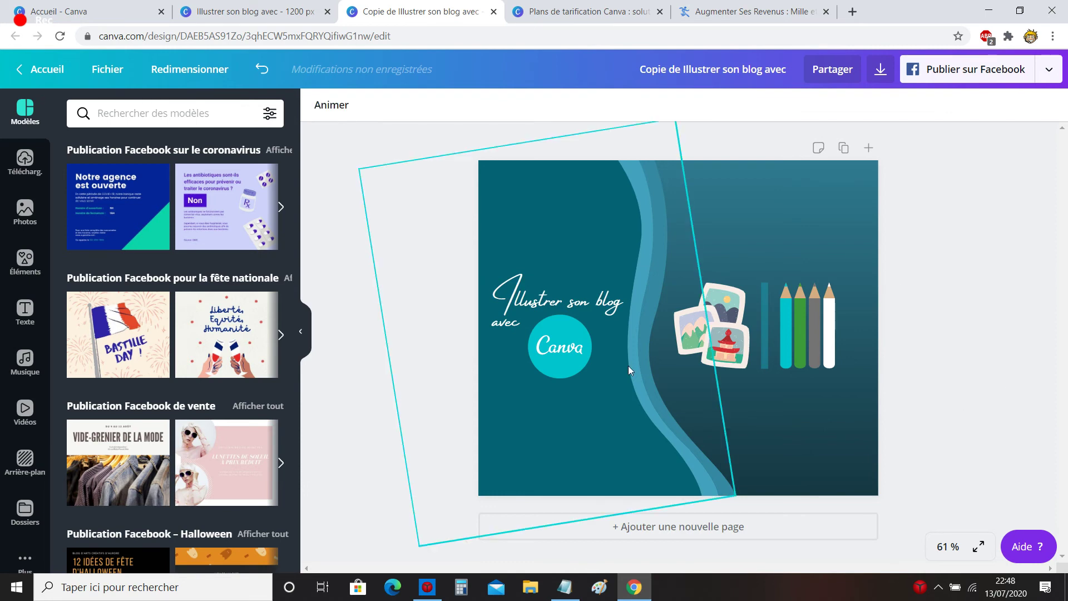
drag(591, 328, 591, 325)
click(955, 410)
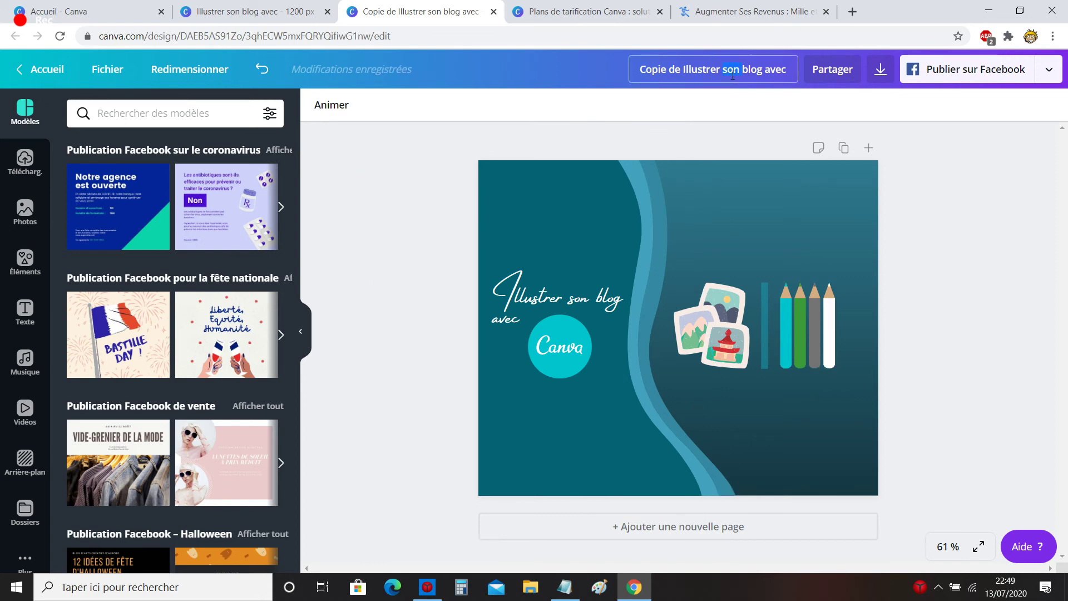
- Rename the resized copy as illustrer-son-blog-facebook
key(ctrl+a)
text(illust)
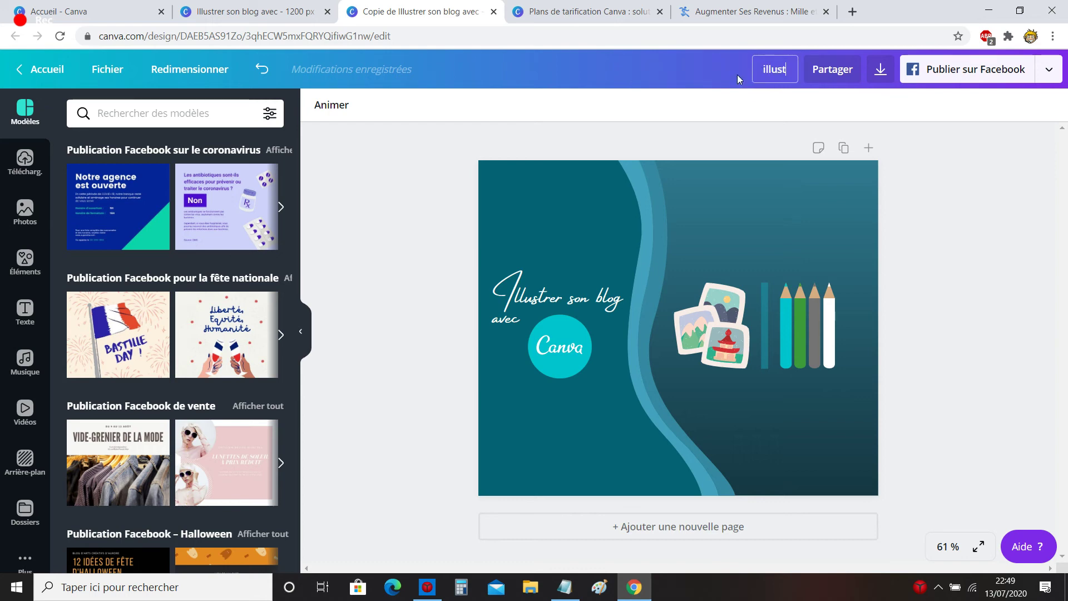
text(rer-son-bl)
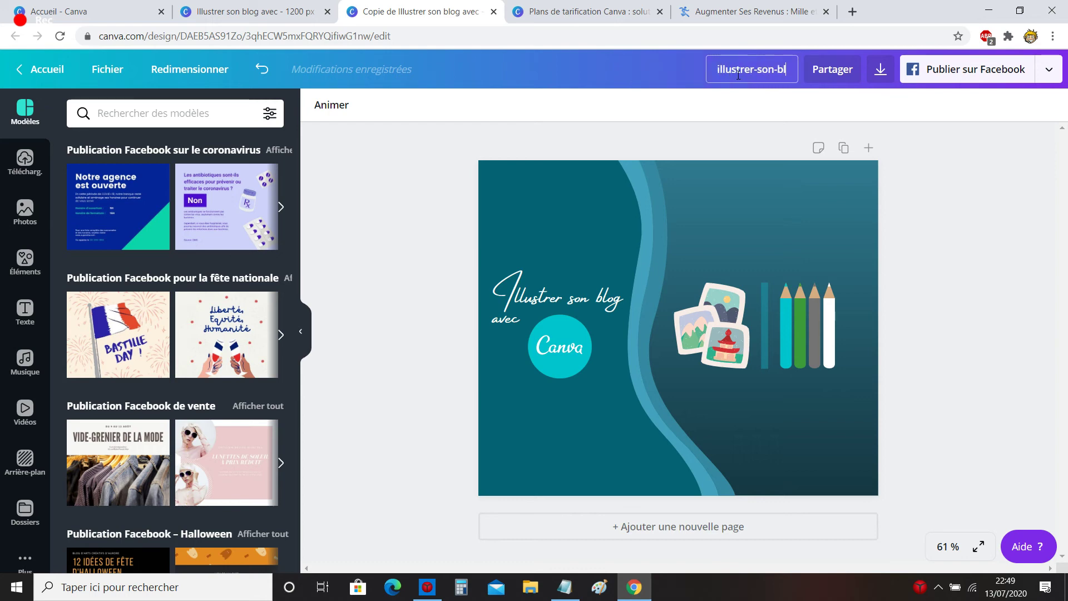
text(og-)
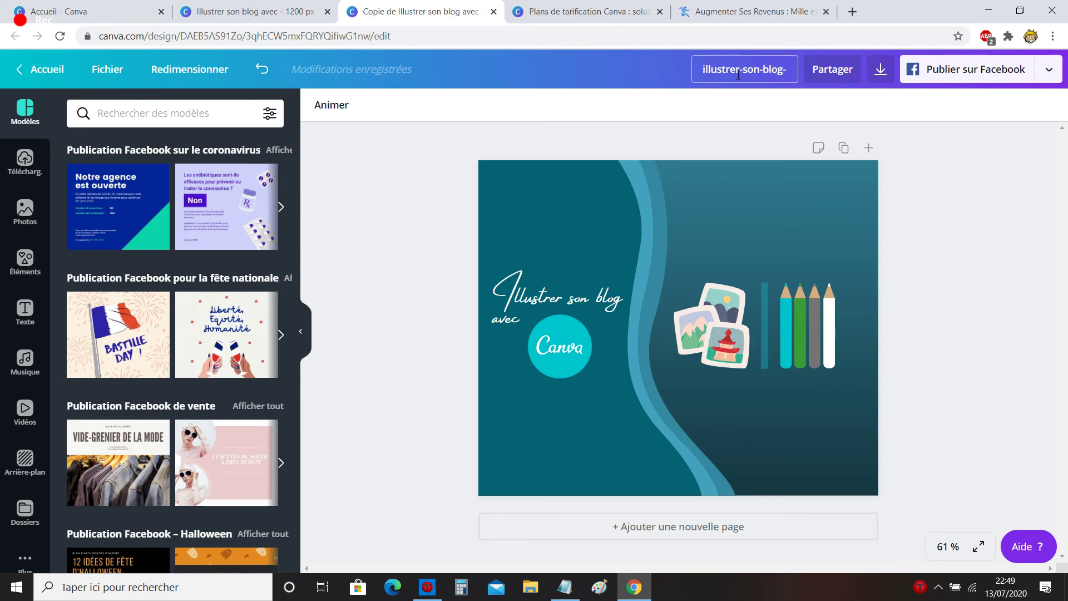
text(facebook)
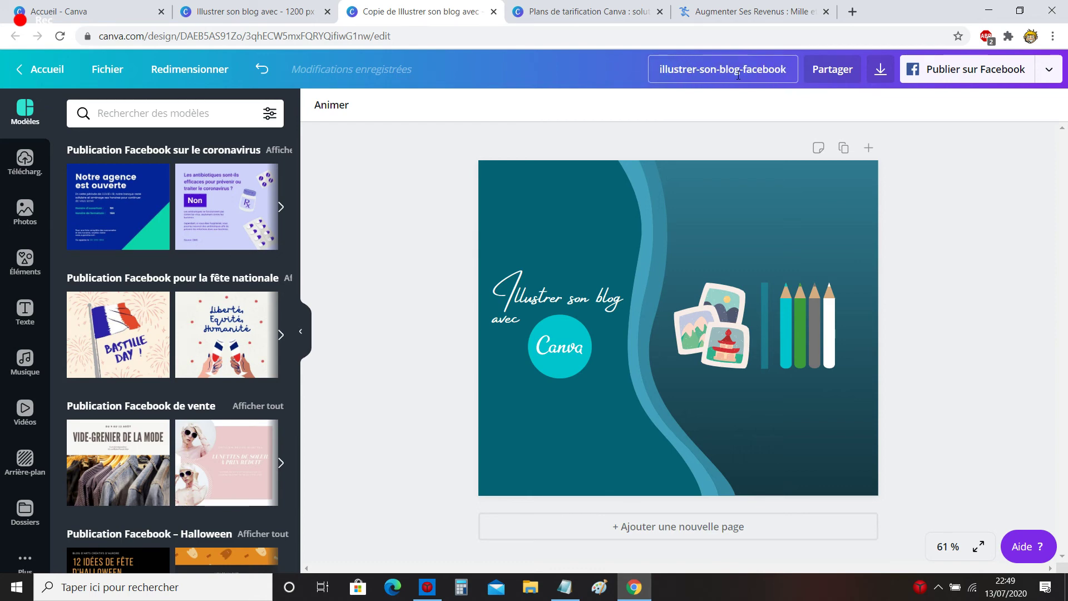
click(963, 174)
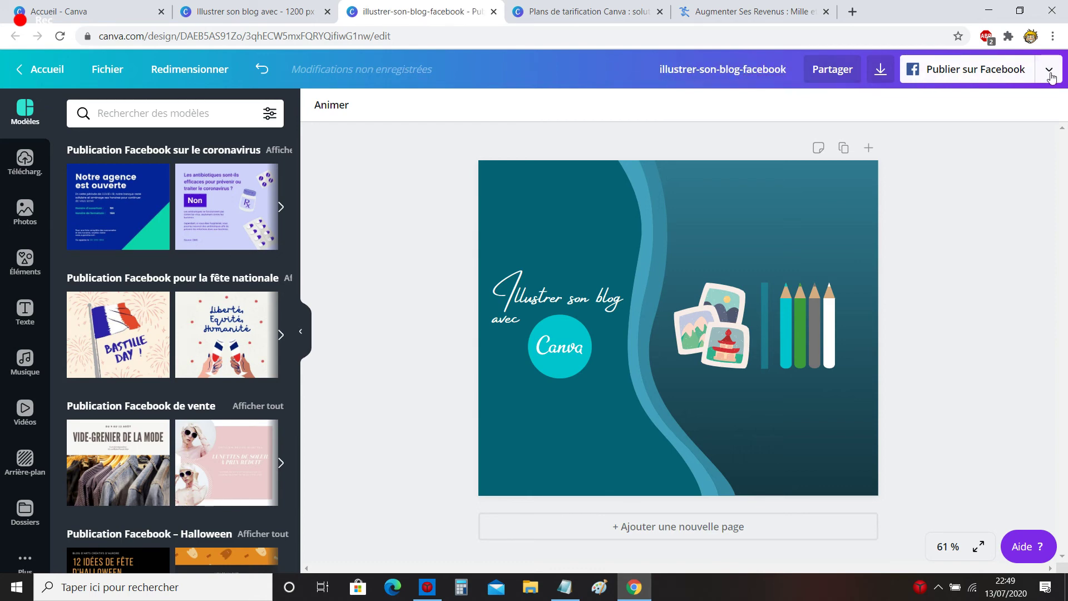
- Download the Facebook post design as a PNG at 940 x 788 px, after reviewing the available file types
click(1049, 70)
click(953, 169)
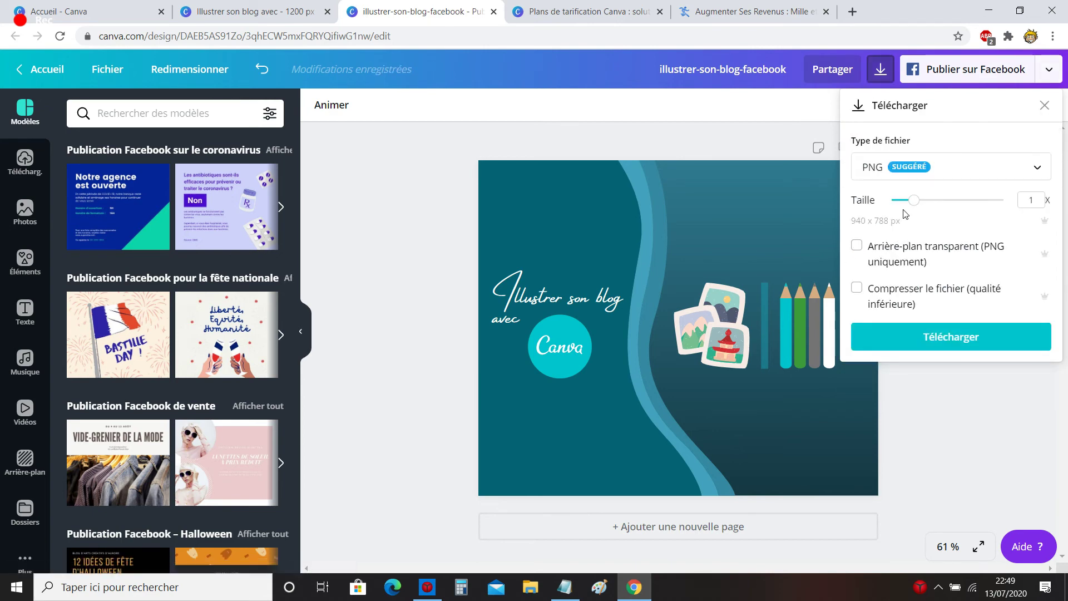
click(943, 165)
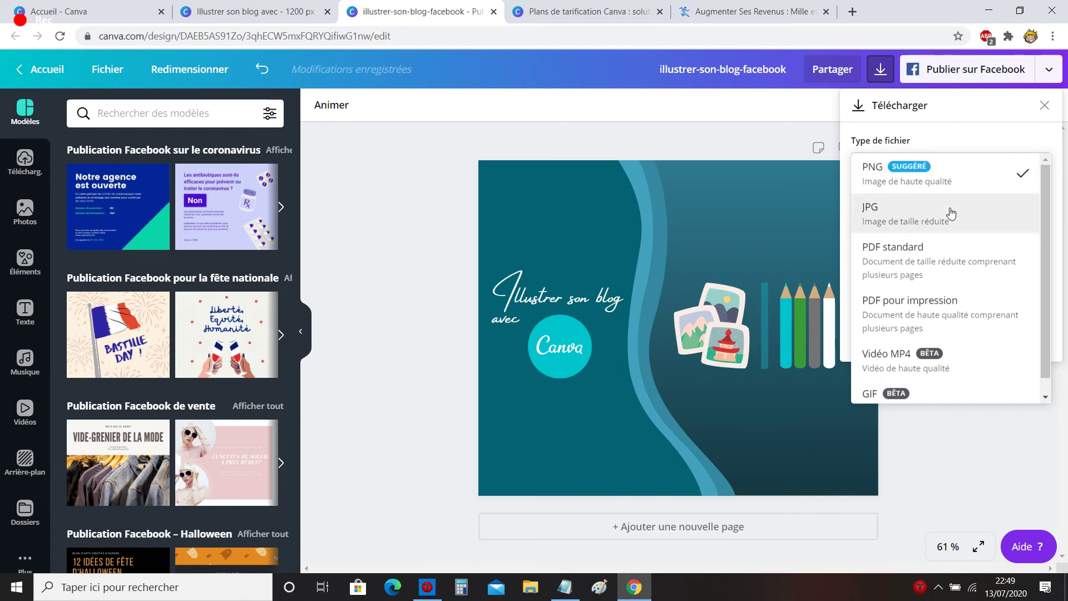
click(948, 148)
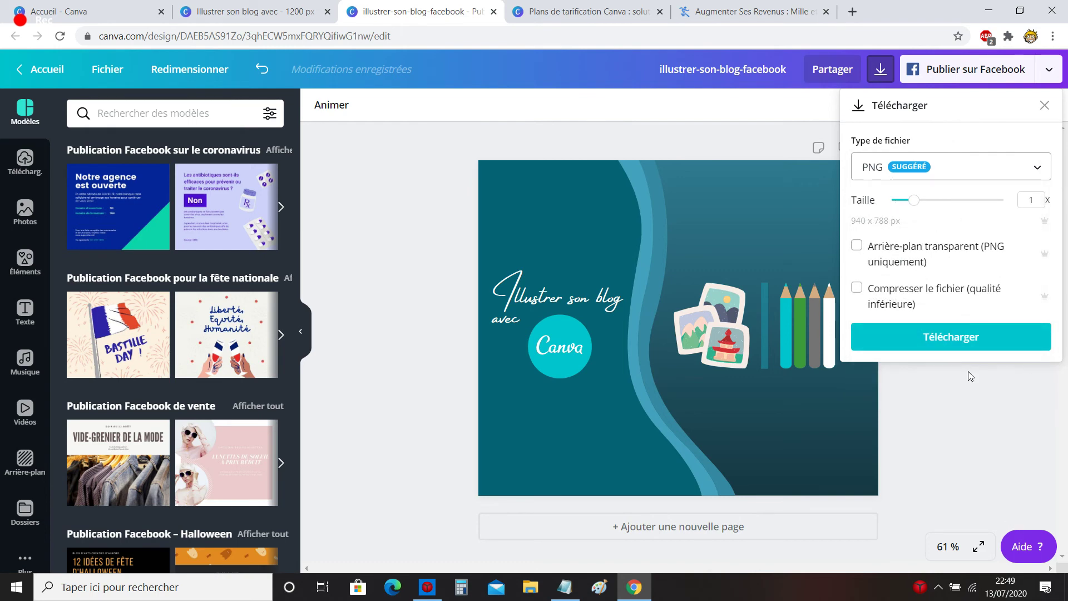
click(953, 337)
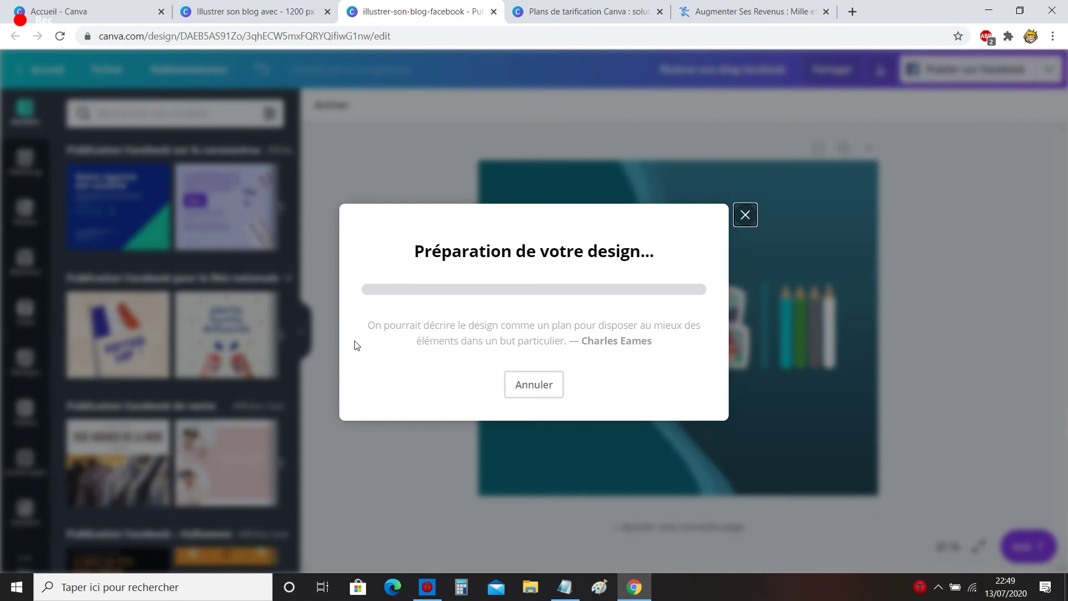
- Switch to the original 1200 x 480 px blog banner and download it as a JPG at 80 % quality
click(251, 11)
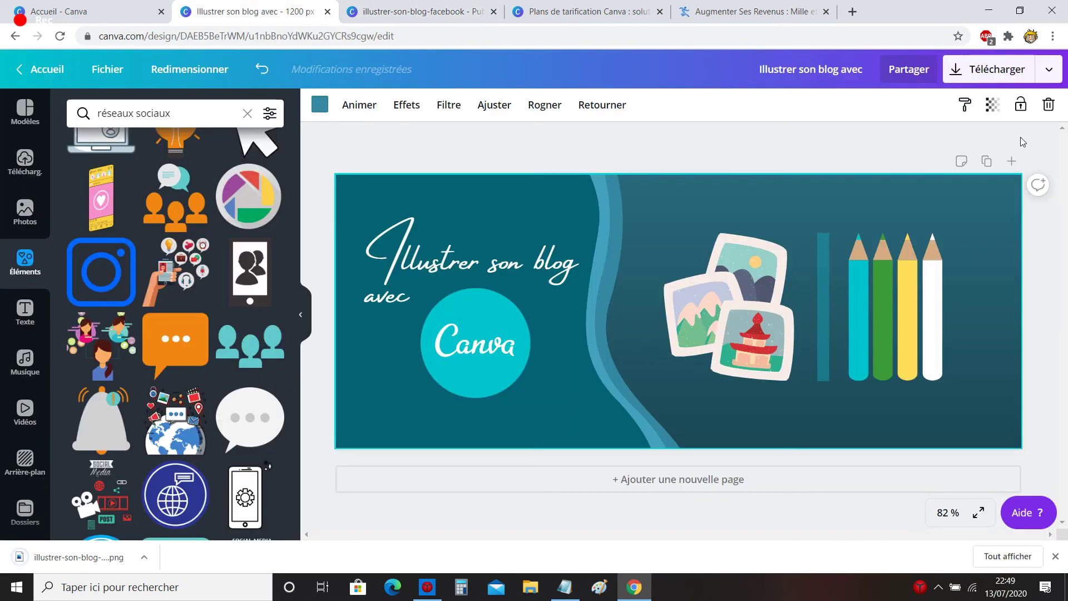
click(1022, 71)
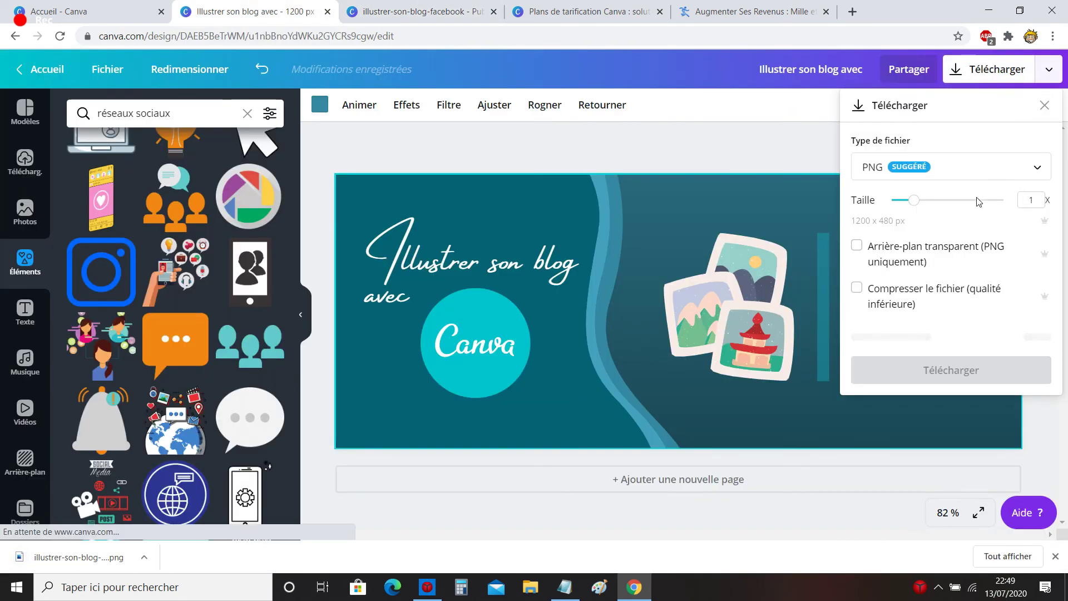
click(1033, 167)
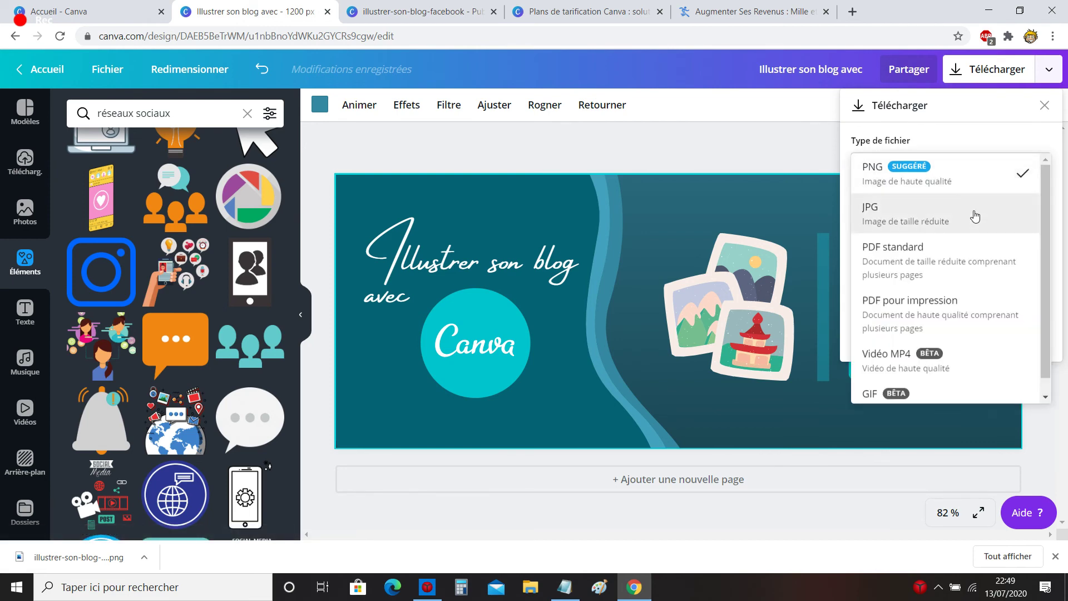
click(893, 222)
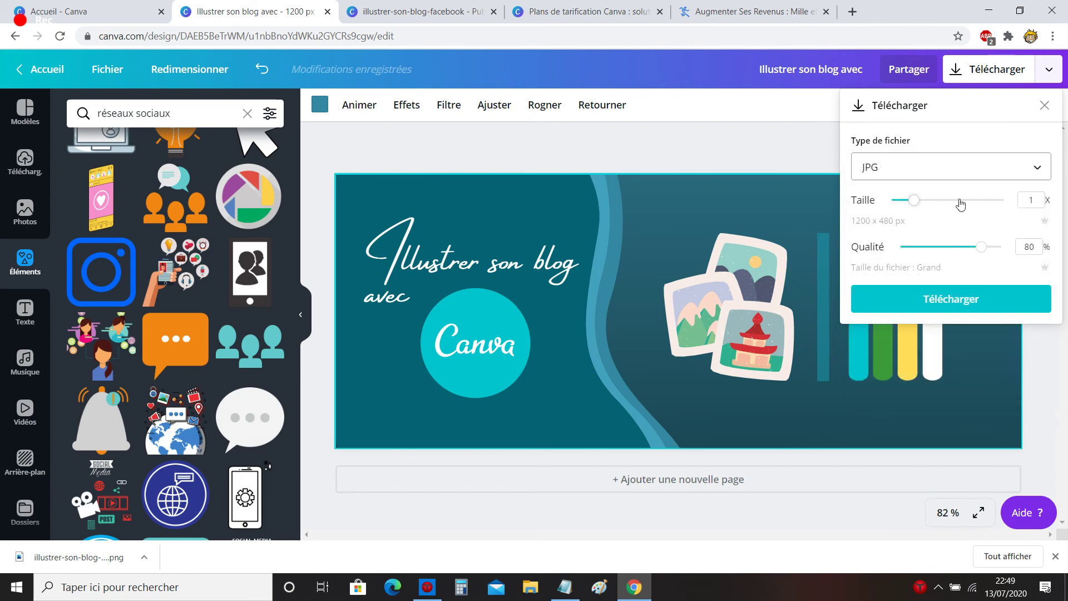
click(959, 307)
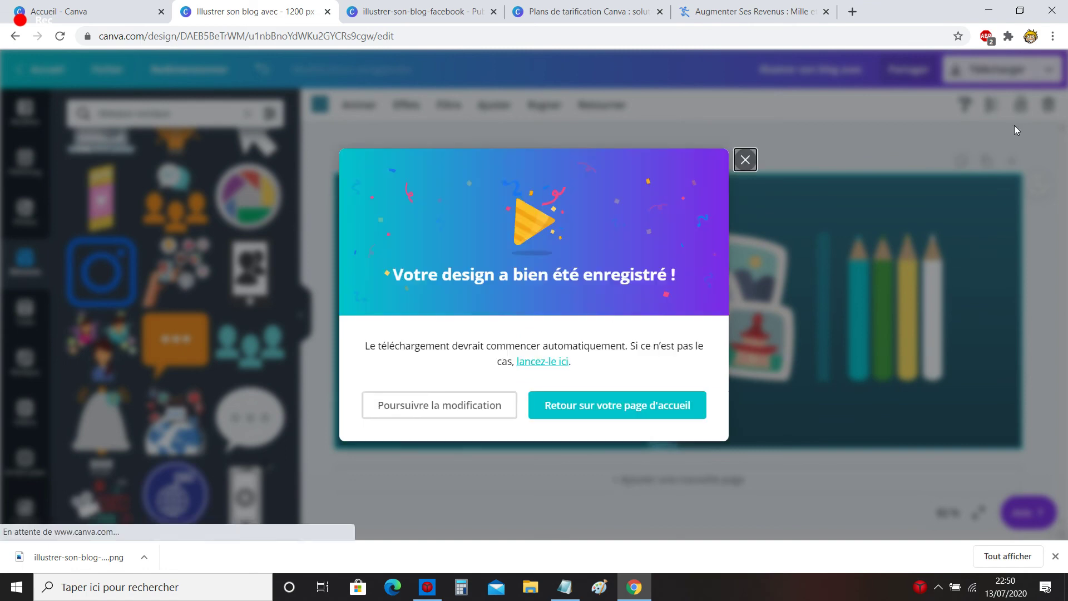
click(746, 159)
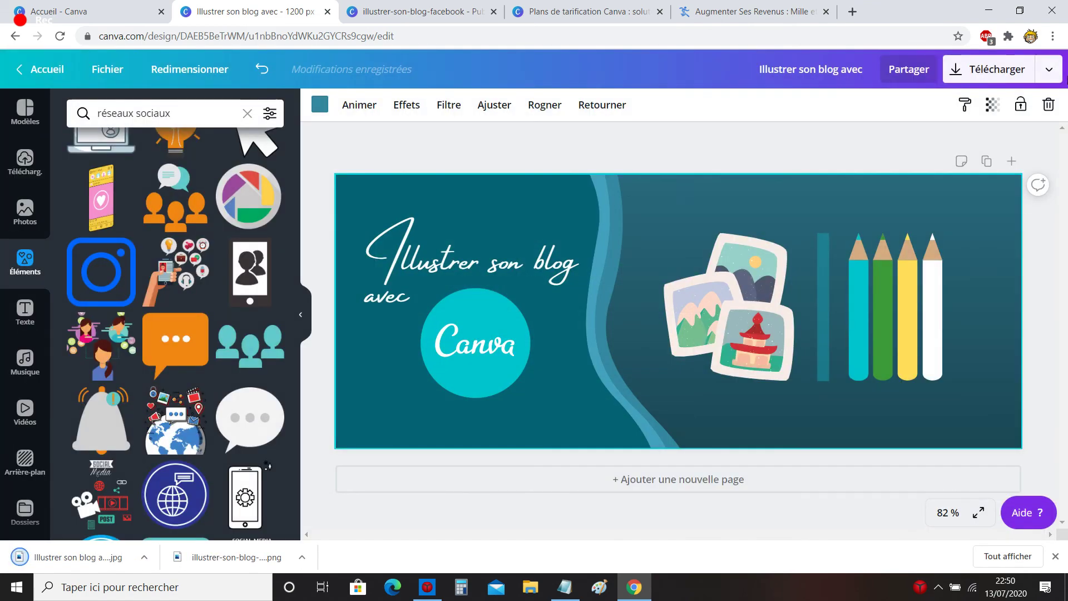
- Reopen the banner's download settings with JPG as the file type and try to adjust its quality
click(995, 69)
click(945, 167)
click(927, 207)
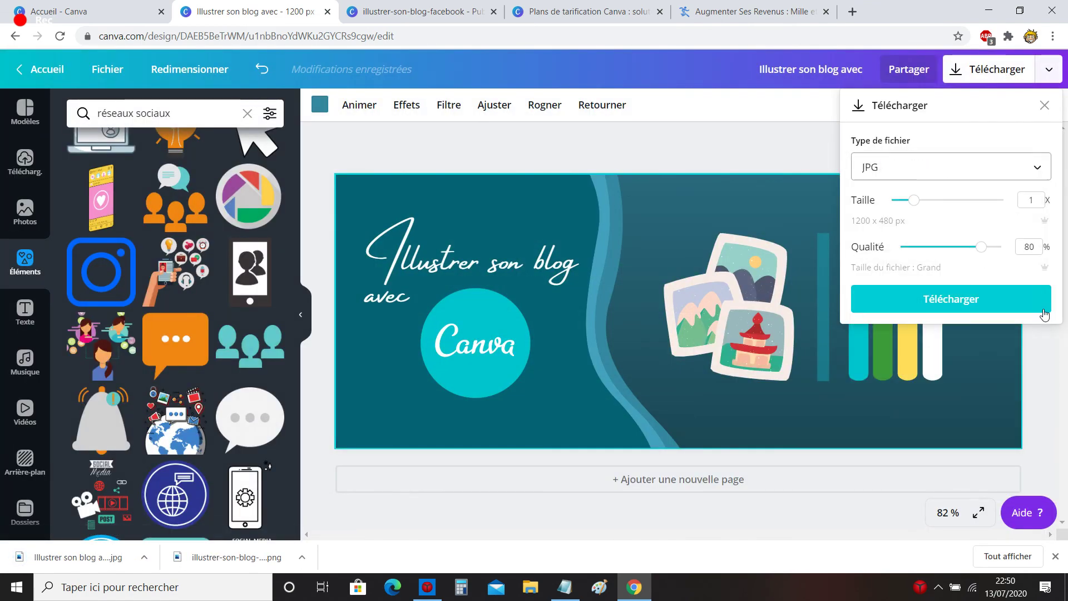
mouse_move(979, 249)
mouse_down()
mouse_move(949, 251)
mouse_move(975, 255)
mouse_up()
- Download the banner as a PNG with file compression enabled, after trying to enlarge the export size
click(968, 167)
click(917, 141)
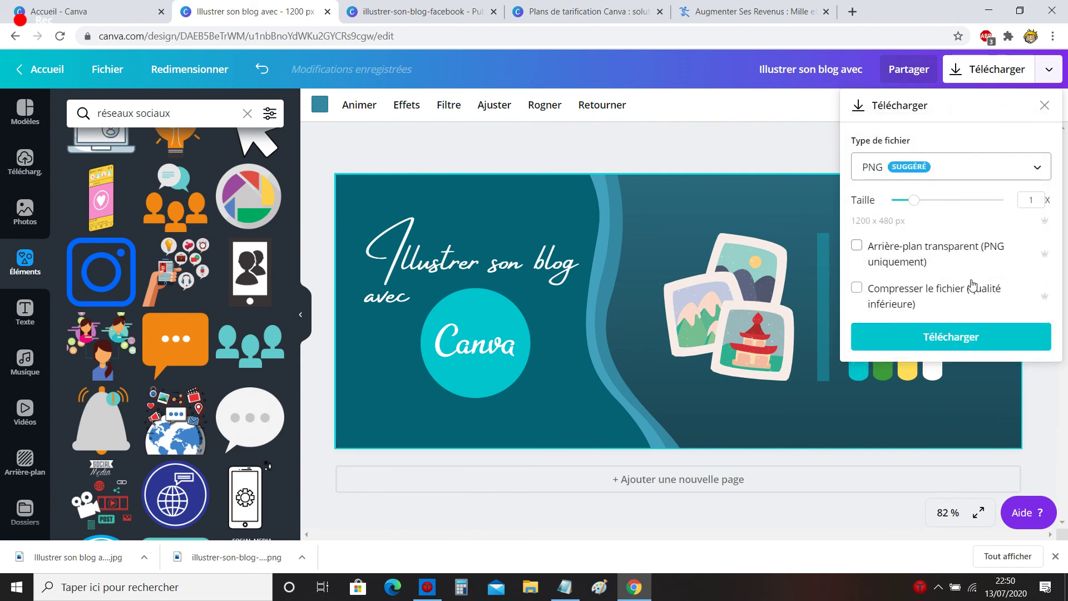
drag(914, 200, 939, 205)
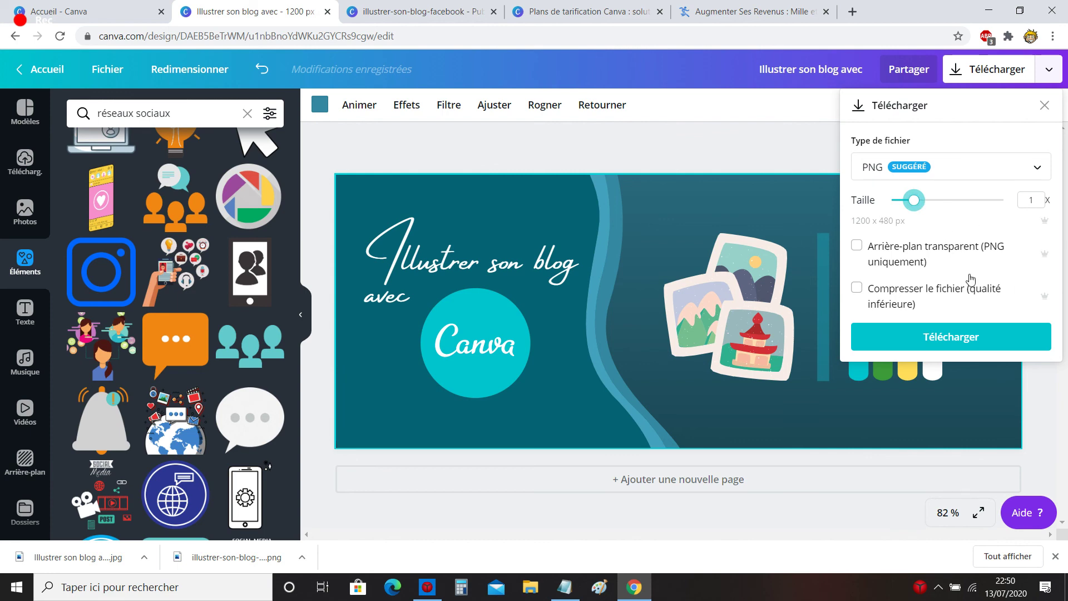
click(939, 295)
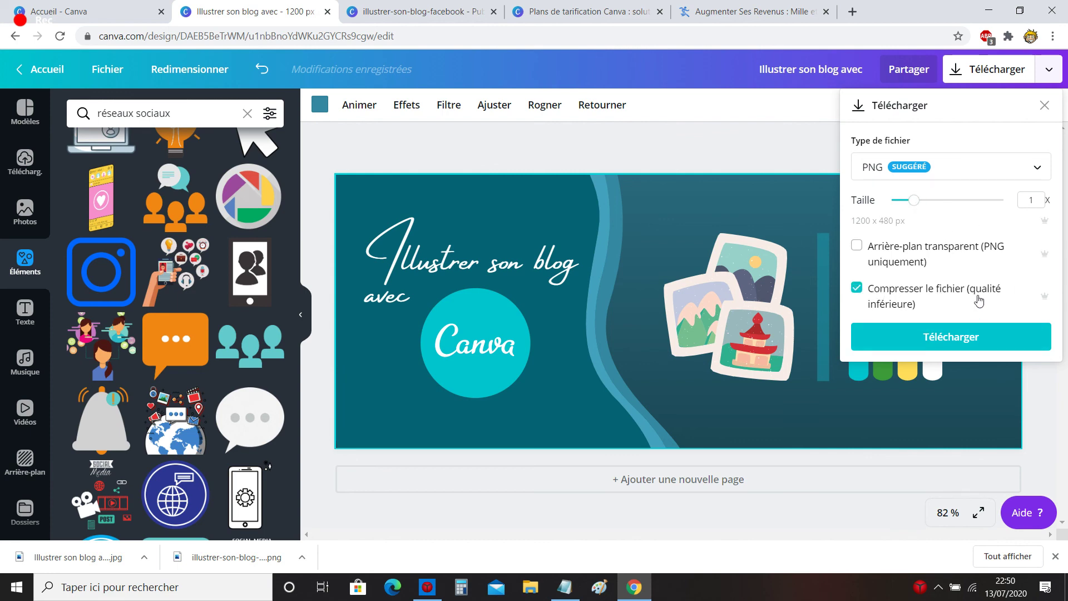
click(954, 347)
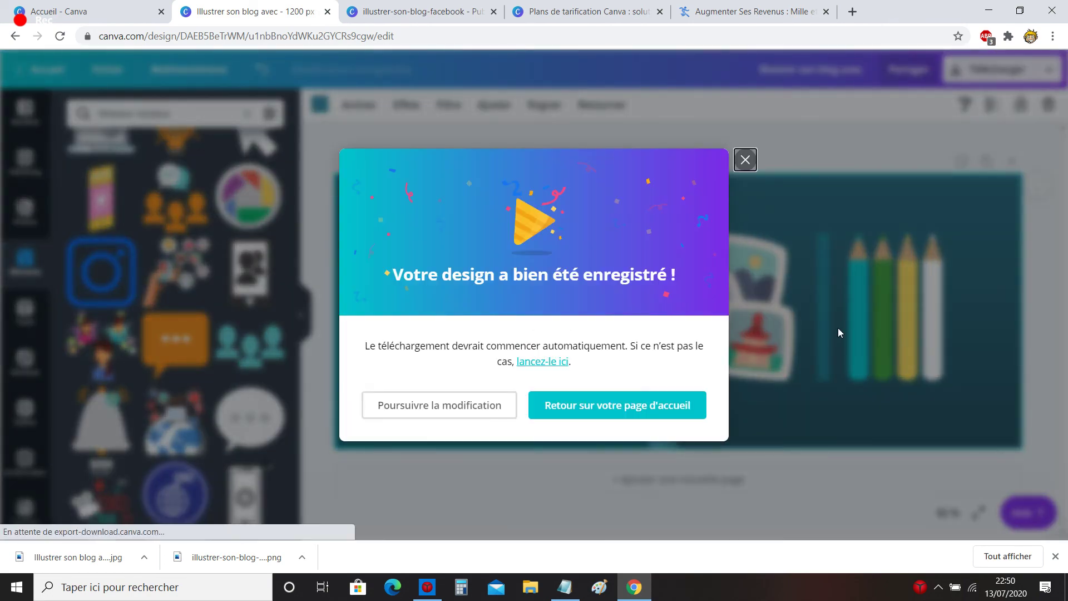
click(837, 328)
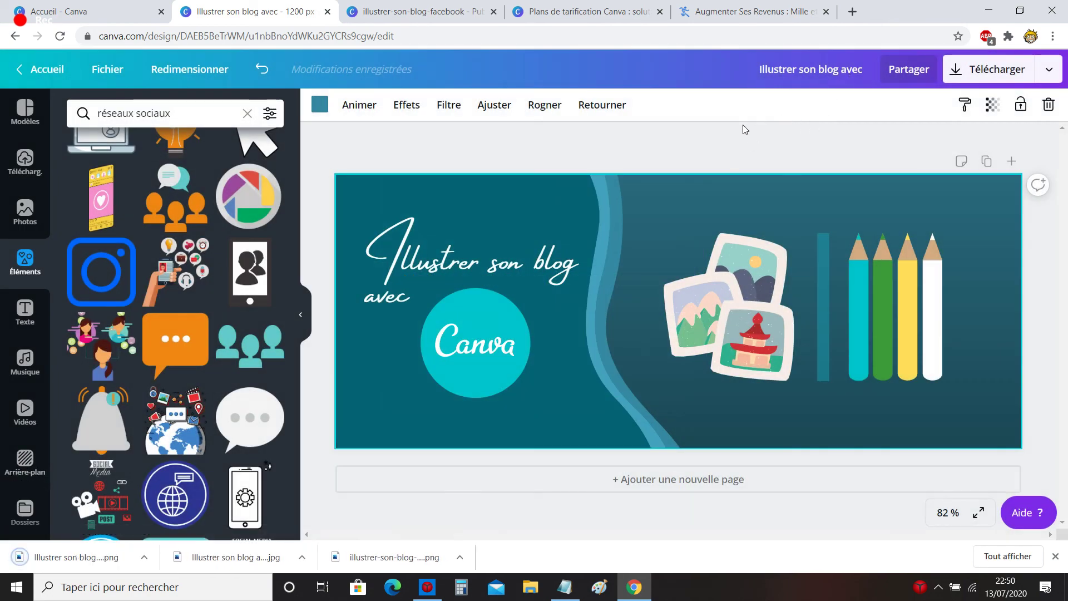
- Return to the Canva home page, clear the custom width and height, and create a new Pinterest pin design instead
click(78, 12)
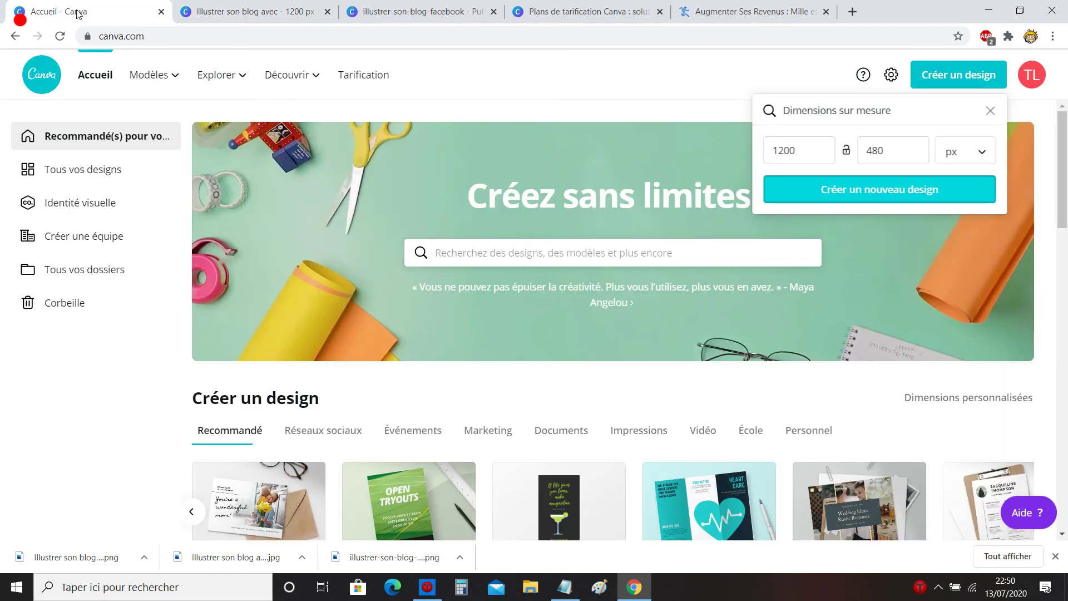
click(811, 144)
key(ctrl+a)
key(BackSpace)
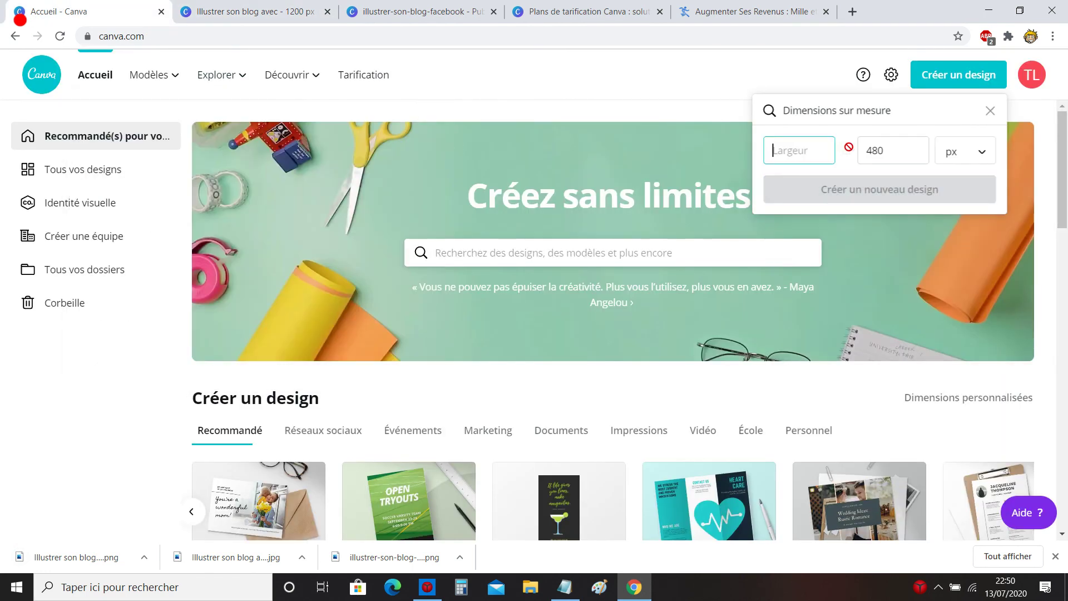
key(Tab)
key(ctrl+a)
key(BackSpace)
click(705, 77)
click(958, 75)
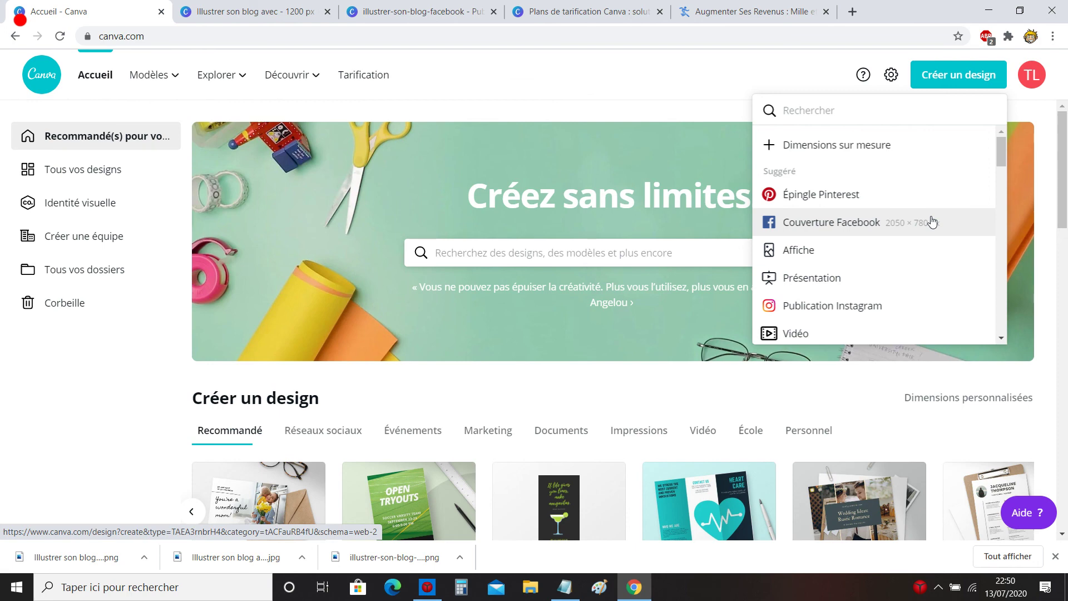
click(893, 206)
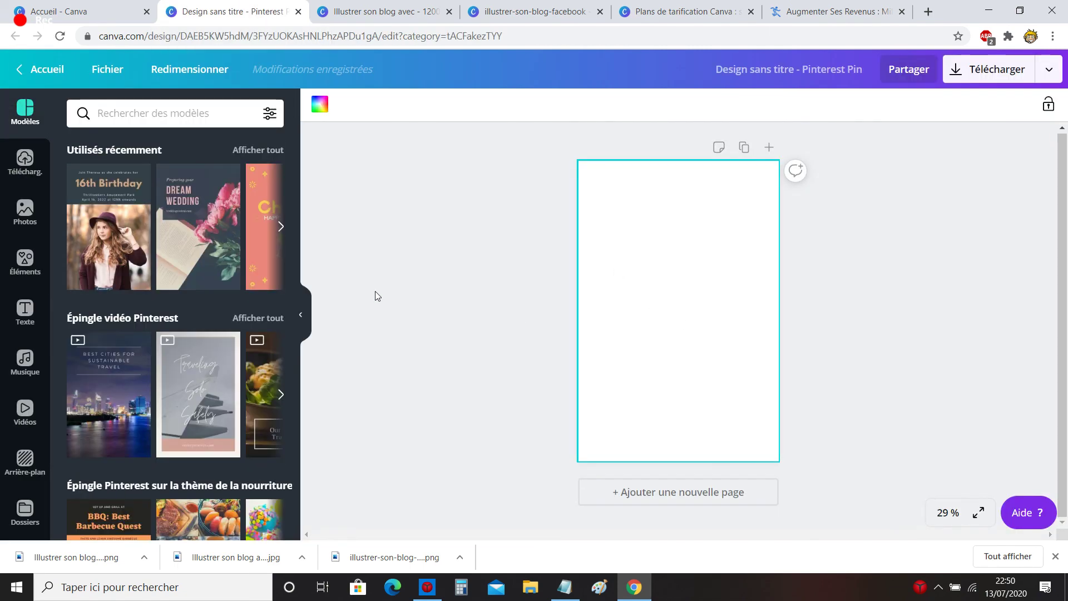
- Browse the Pinterest pin templates and the trending photos for possible content
scroll(207, 347, down, 3)
scroll(206, 347, down, 8)
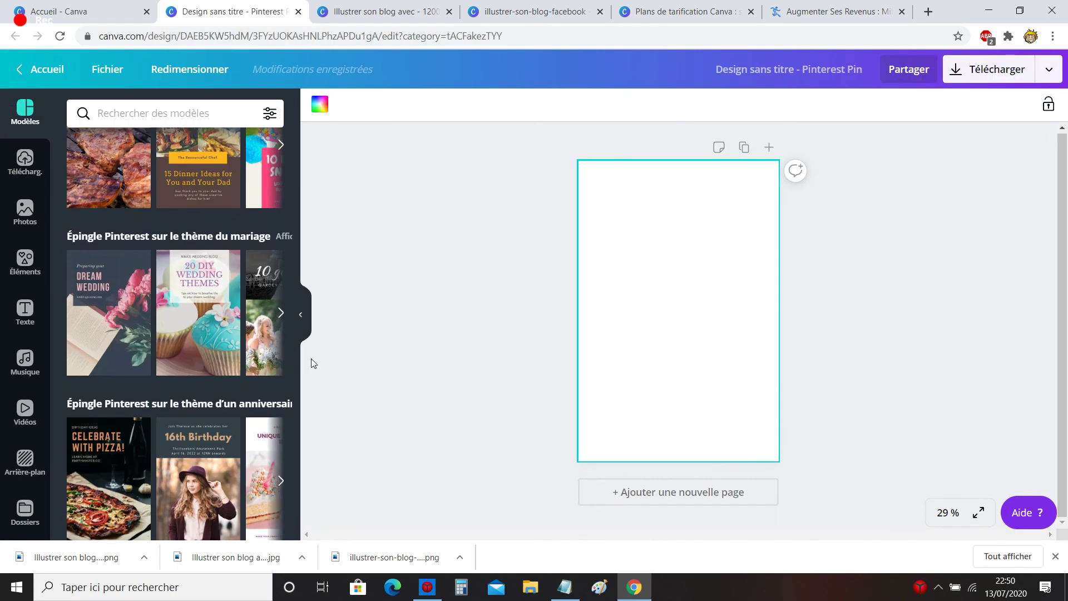
scroll(290, 409, down, 6)
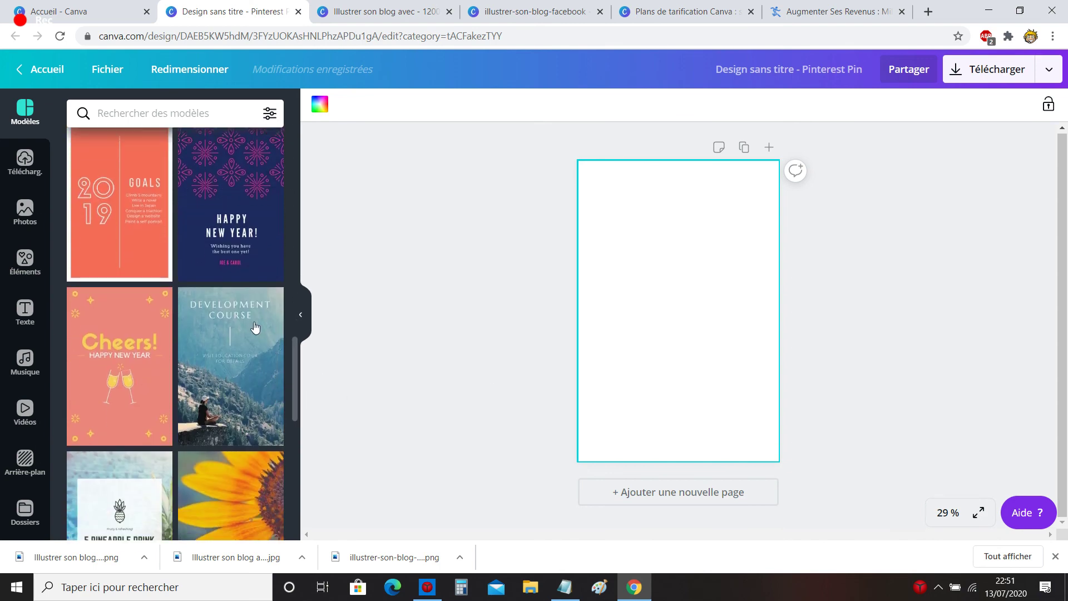
click(25, 211)
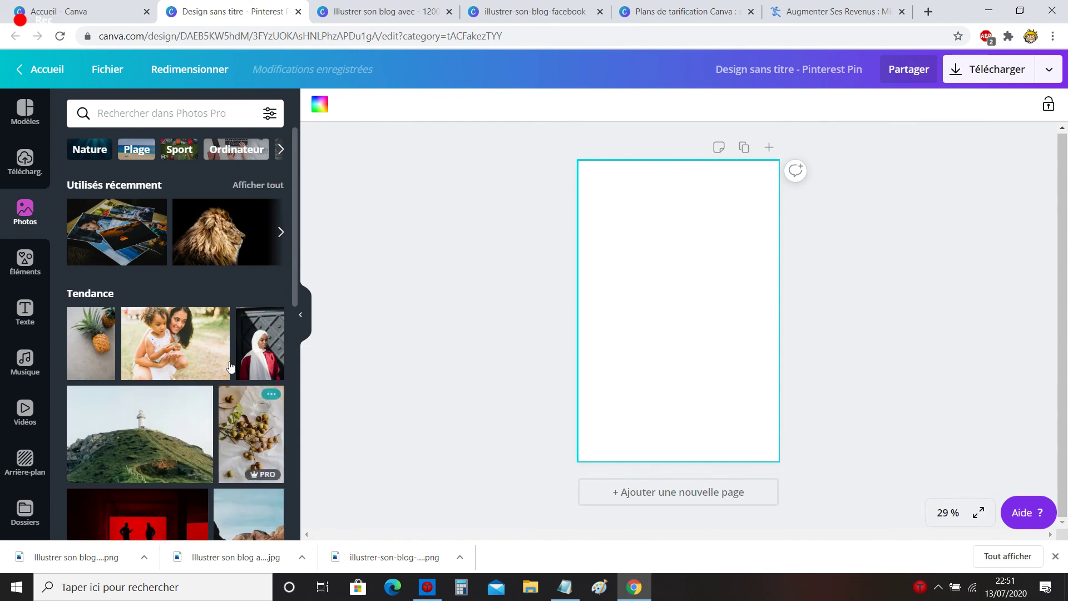
scroll(246, 346, down, 5)
scroll(246, 346, down, 6)
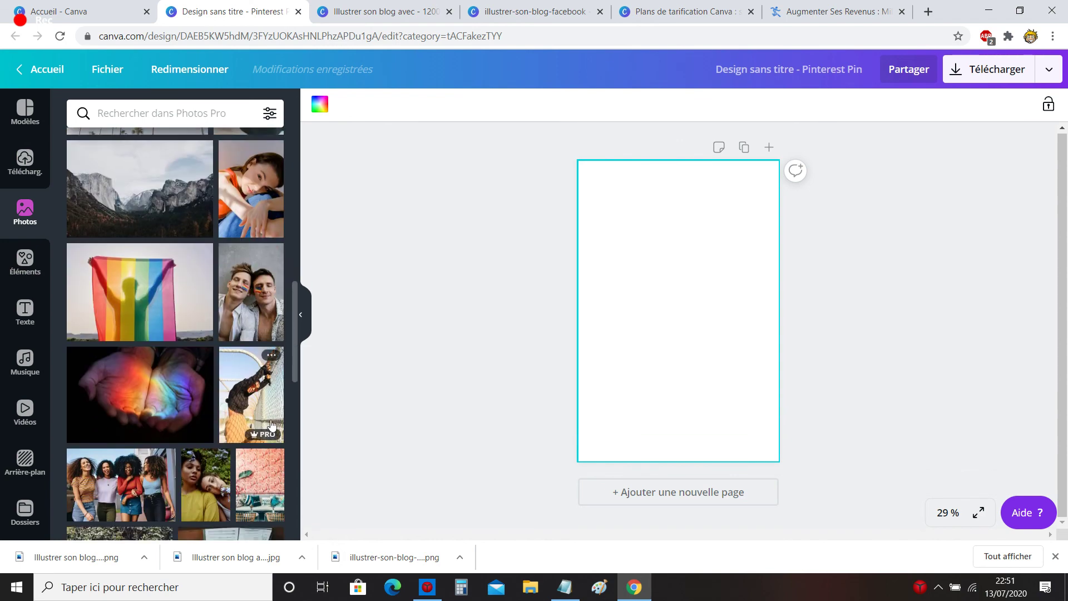
scroll(288, 415, down, 3)
scroll(222, 333, down, 3)
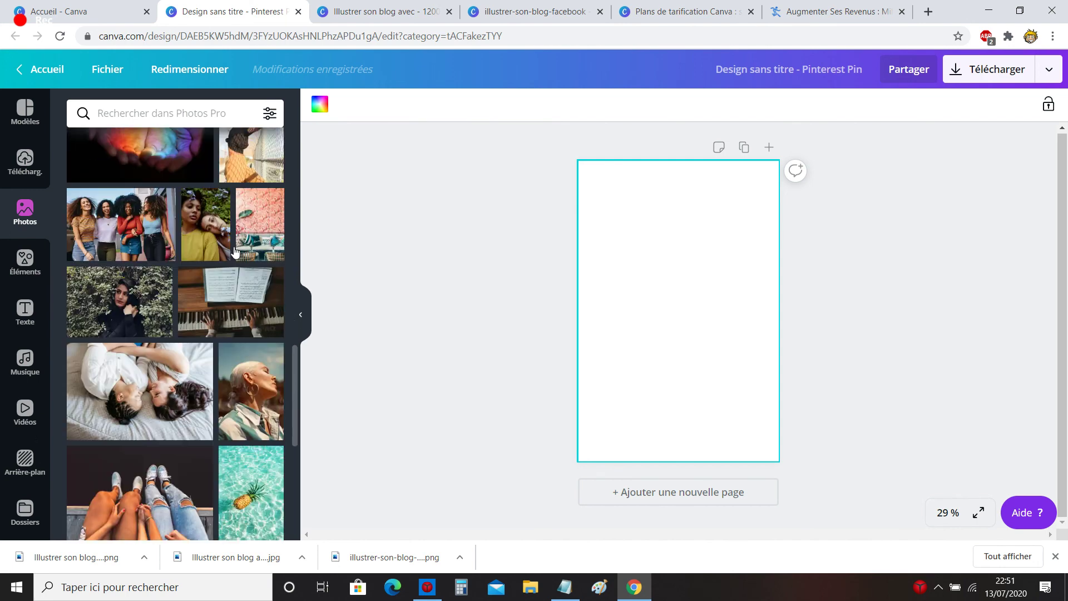
- Search the photo library for "mode" and look through the fashion pictures
click(156, 111)
text(mode)
key(Return)
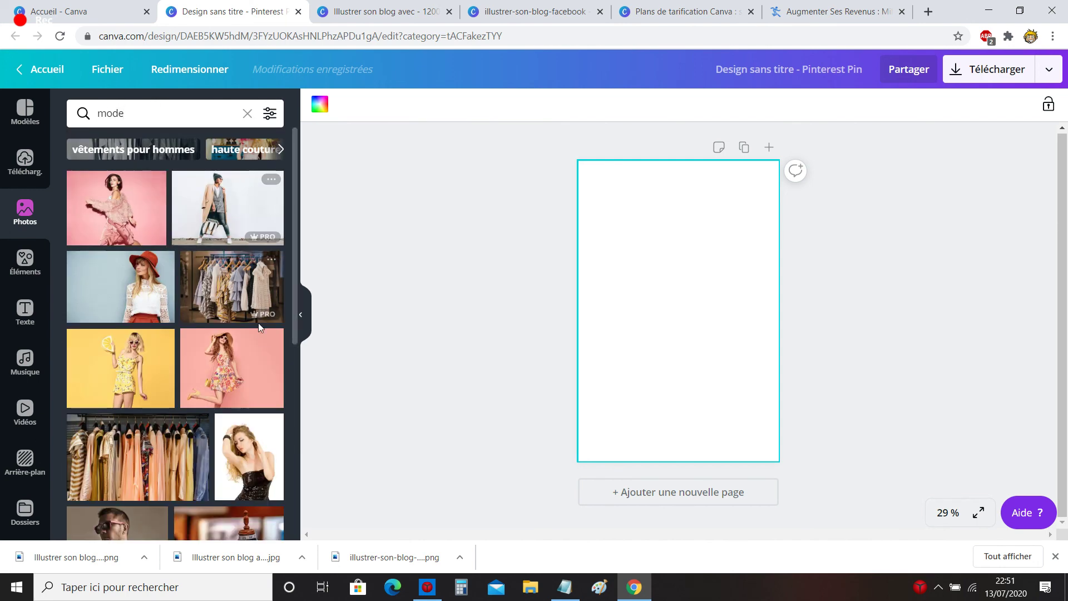
scroll(258, 323, down, 3)
scroll(167, 421, down, 5)
scroll(167, 421, down, 4)
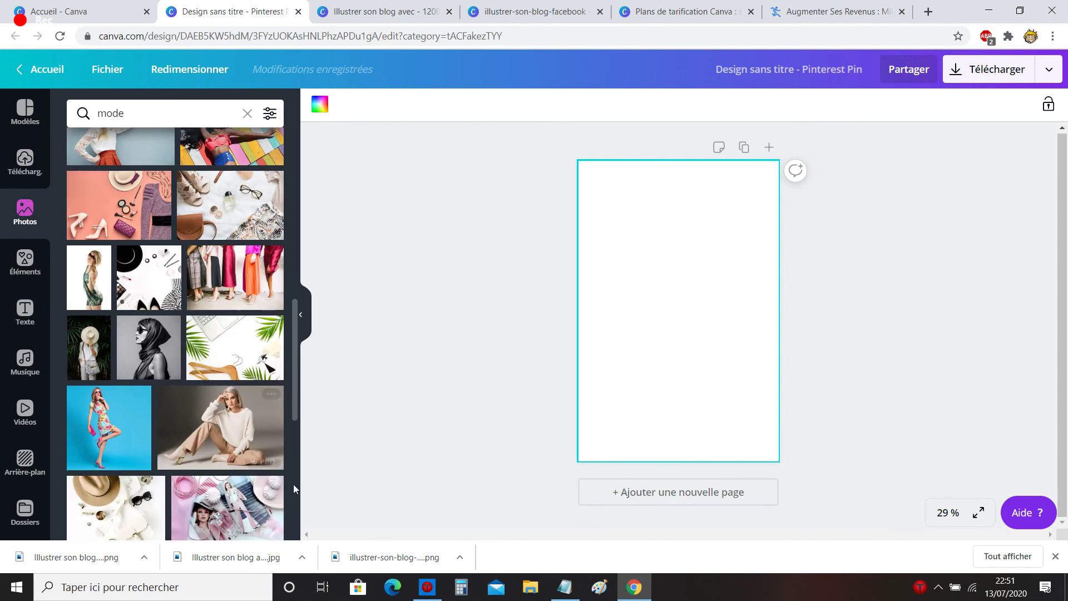
scroll(222, 434, down, 5)
scroll(234, 453, down, 3)
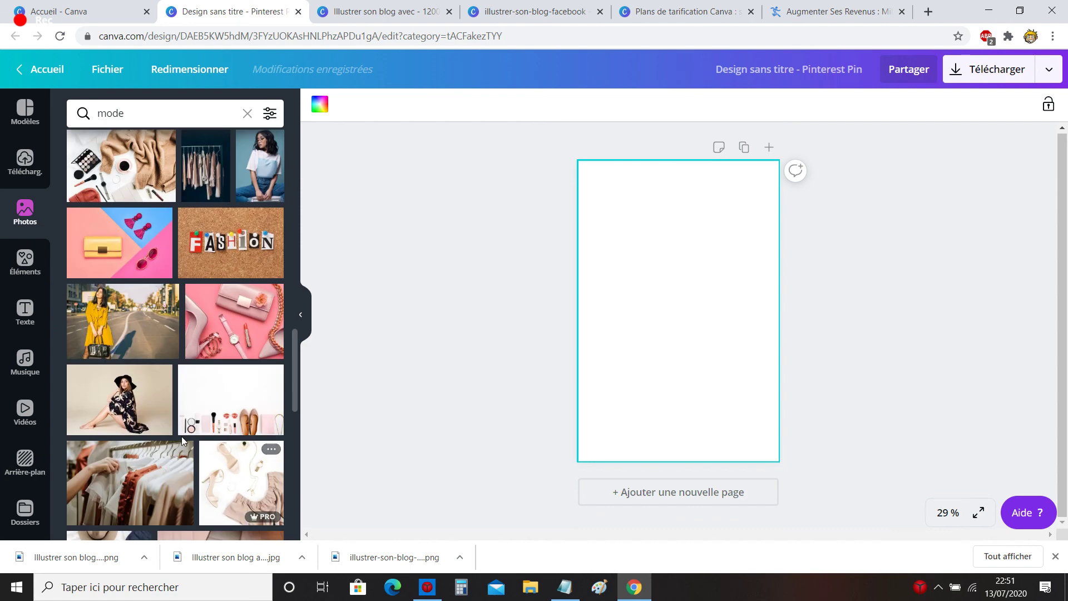
scroll(181, 436, down, 4)
scroll(215, 459, down, 7)
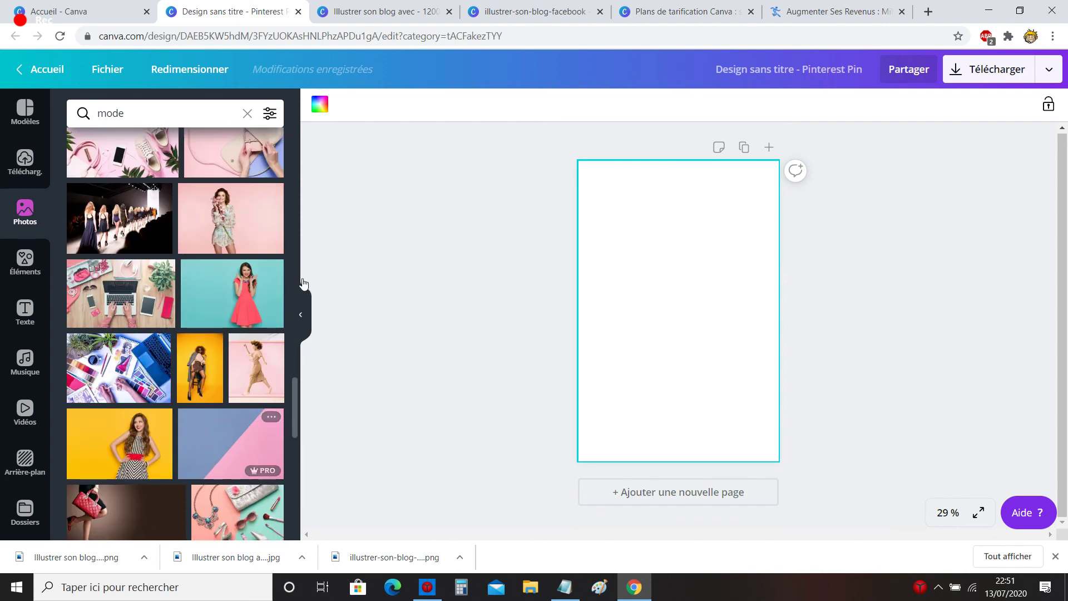
scroll(289, 472, down, 6)
scroll(167, 333, up, 20)
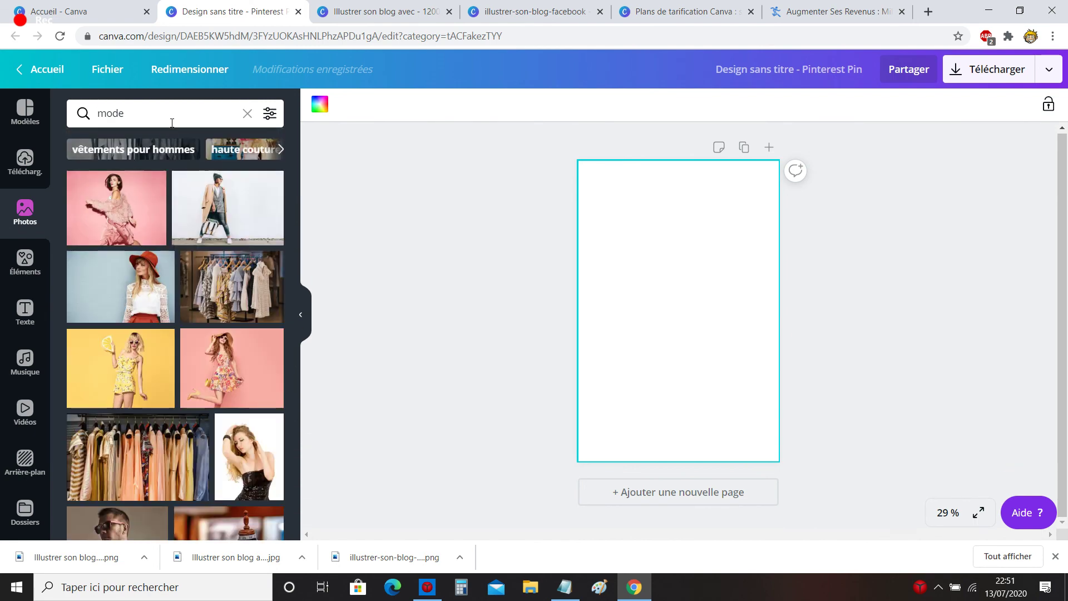
double_click(175, 113)
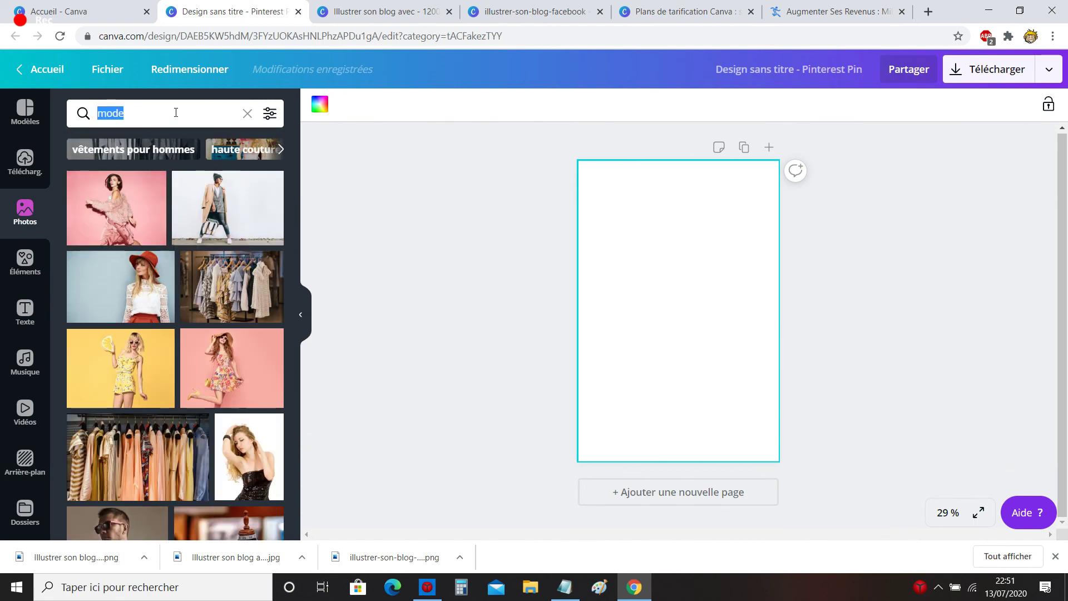
click(369, 248)
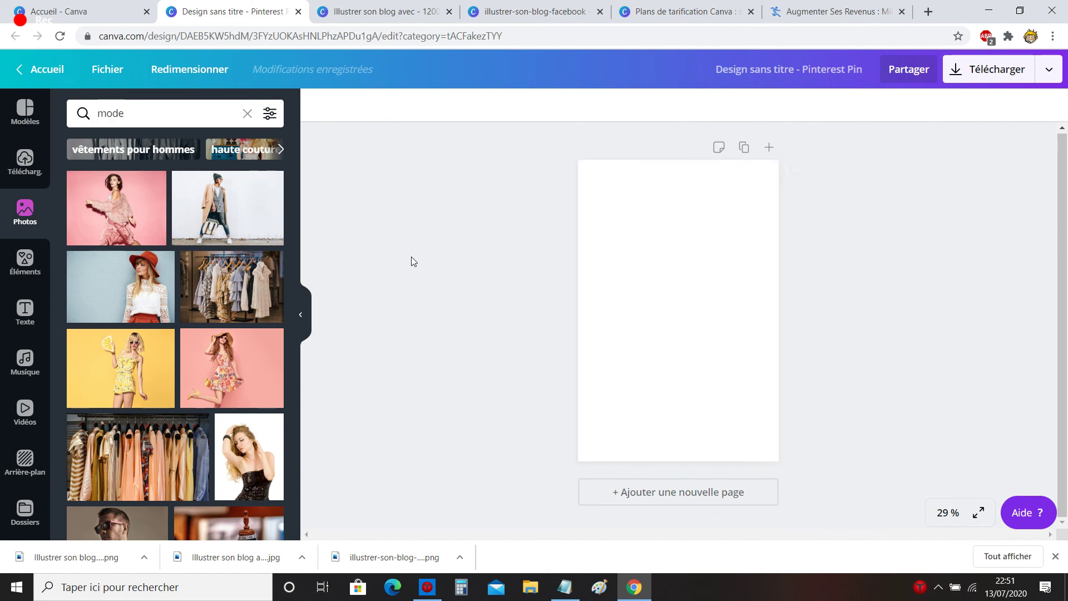
- Place the photo of the blonde woman in the yellow floral outfit at the pin's top and enlarge it to span the page width
click(1055, 556)
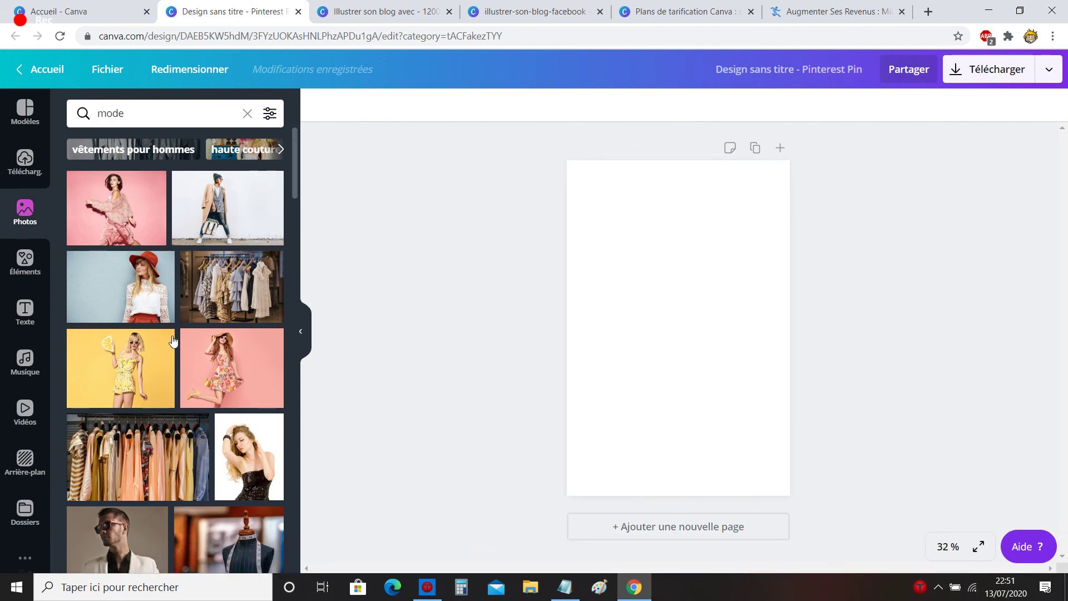
drag(114, 365, 527, 120)
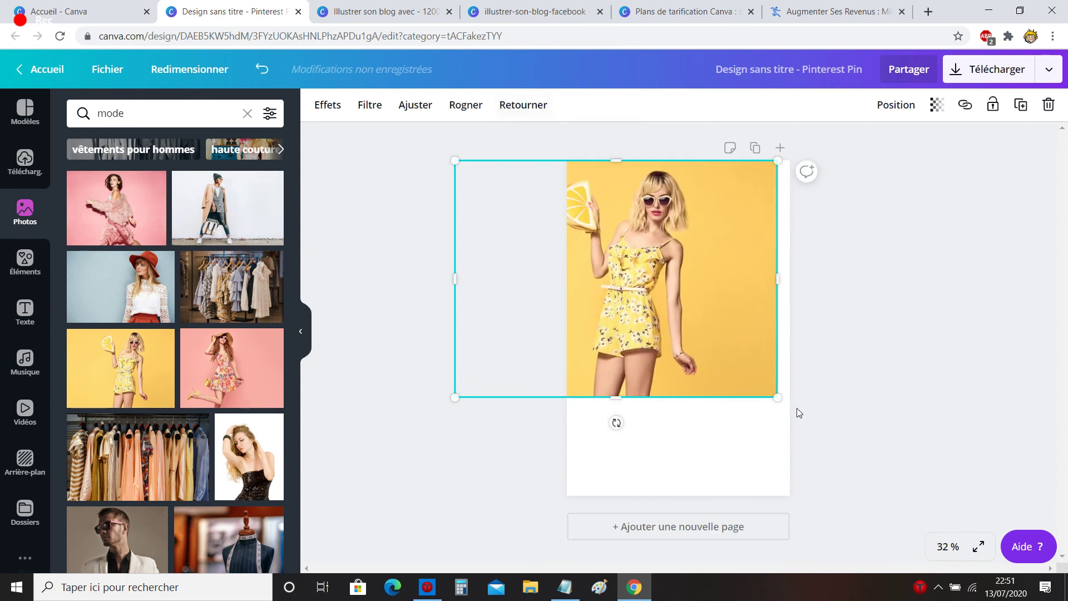
drag(778, 397, 791, 407)
drag(710, 329, 738, 329)
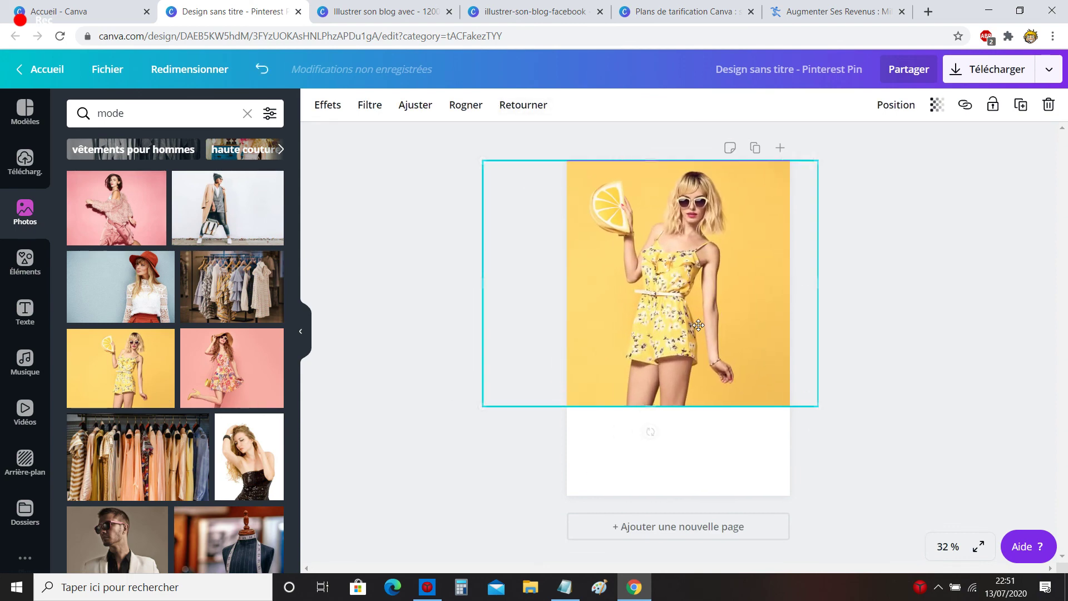